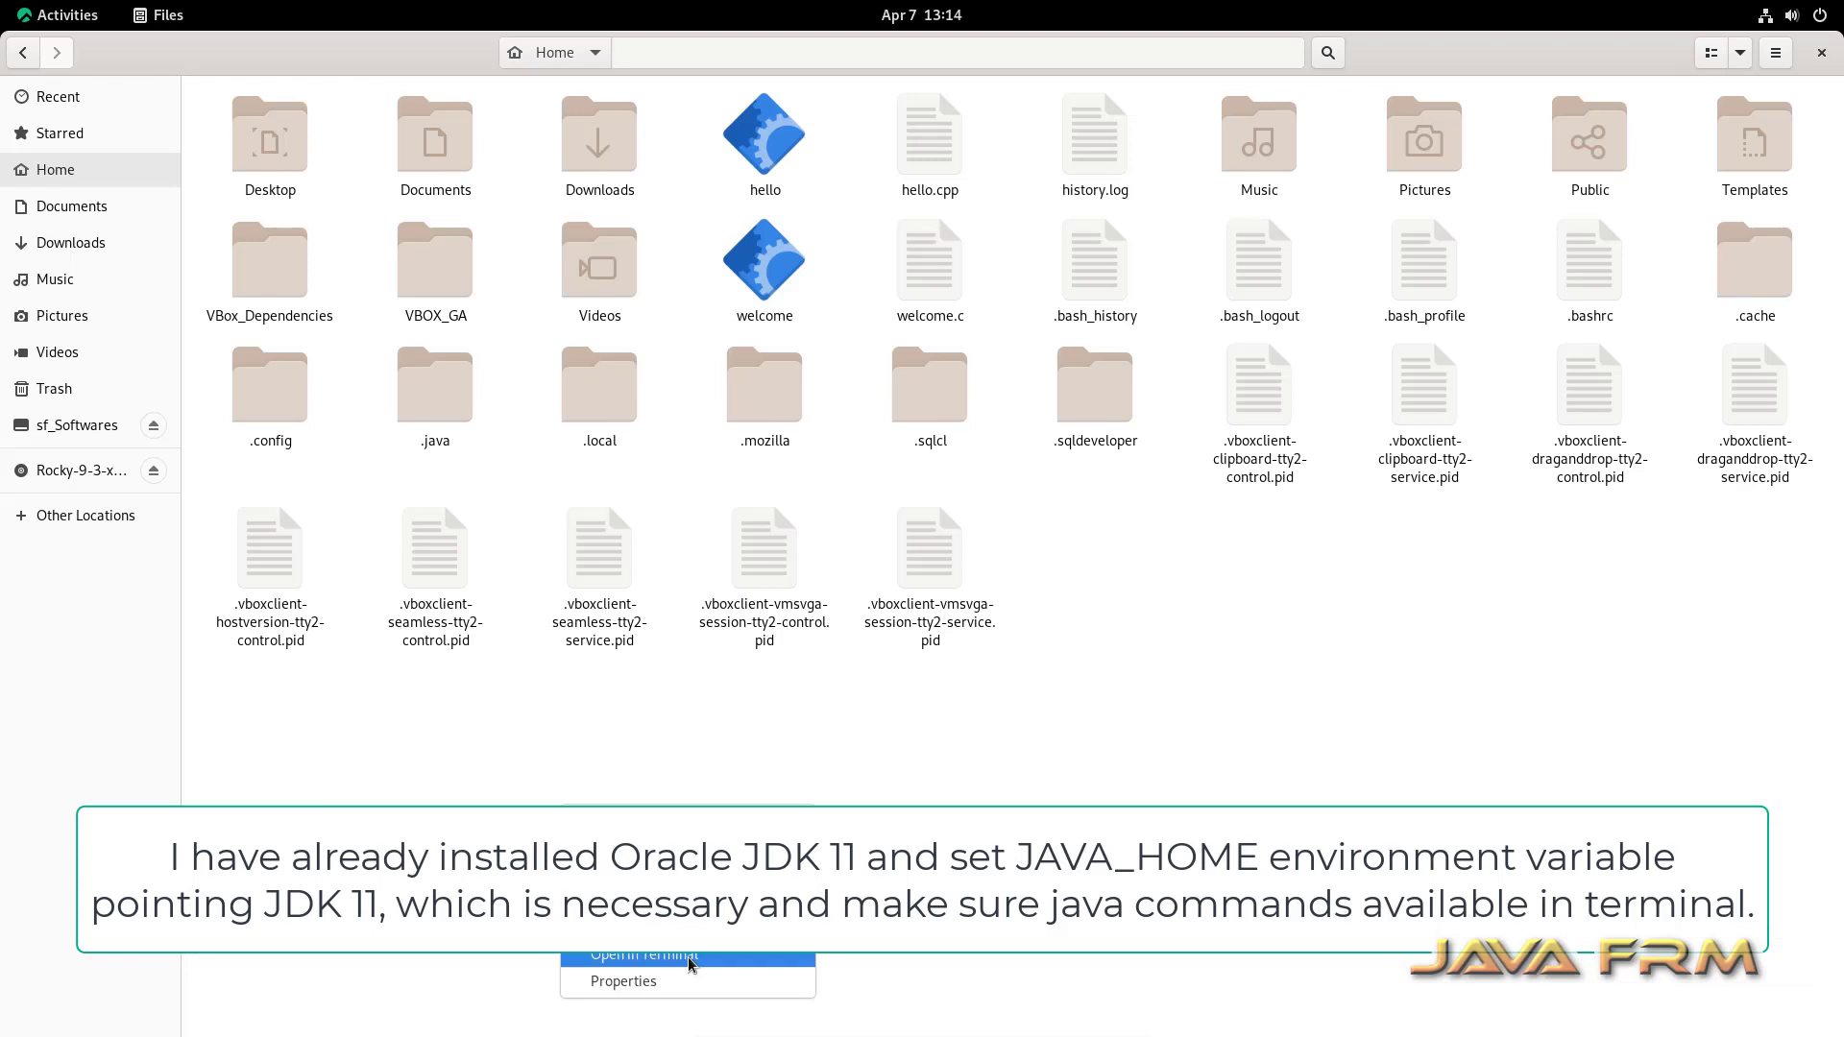
Step: Open a terminal in the Home folder, maximize its window and enlarge the text by five zoom levels
click(673, 954)
key(super+Up)
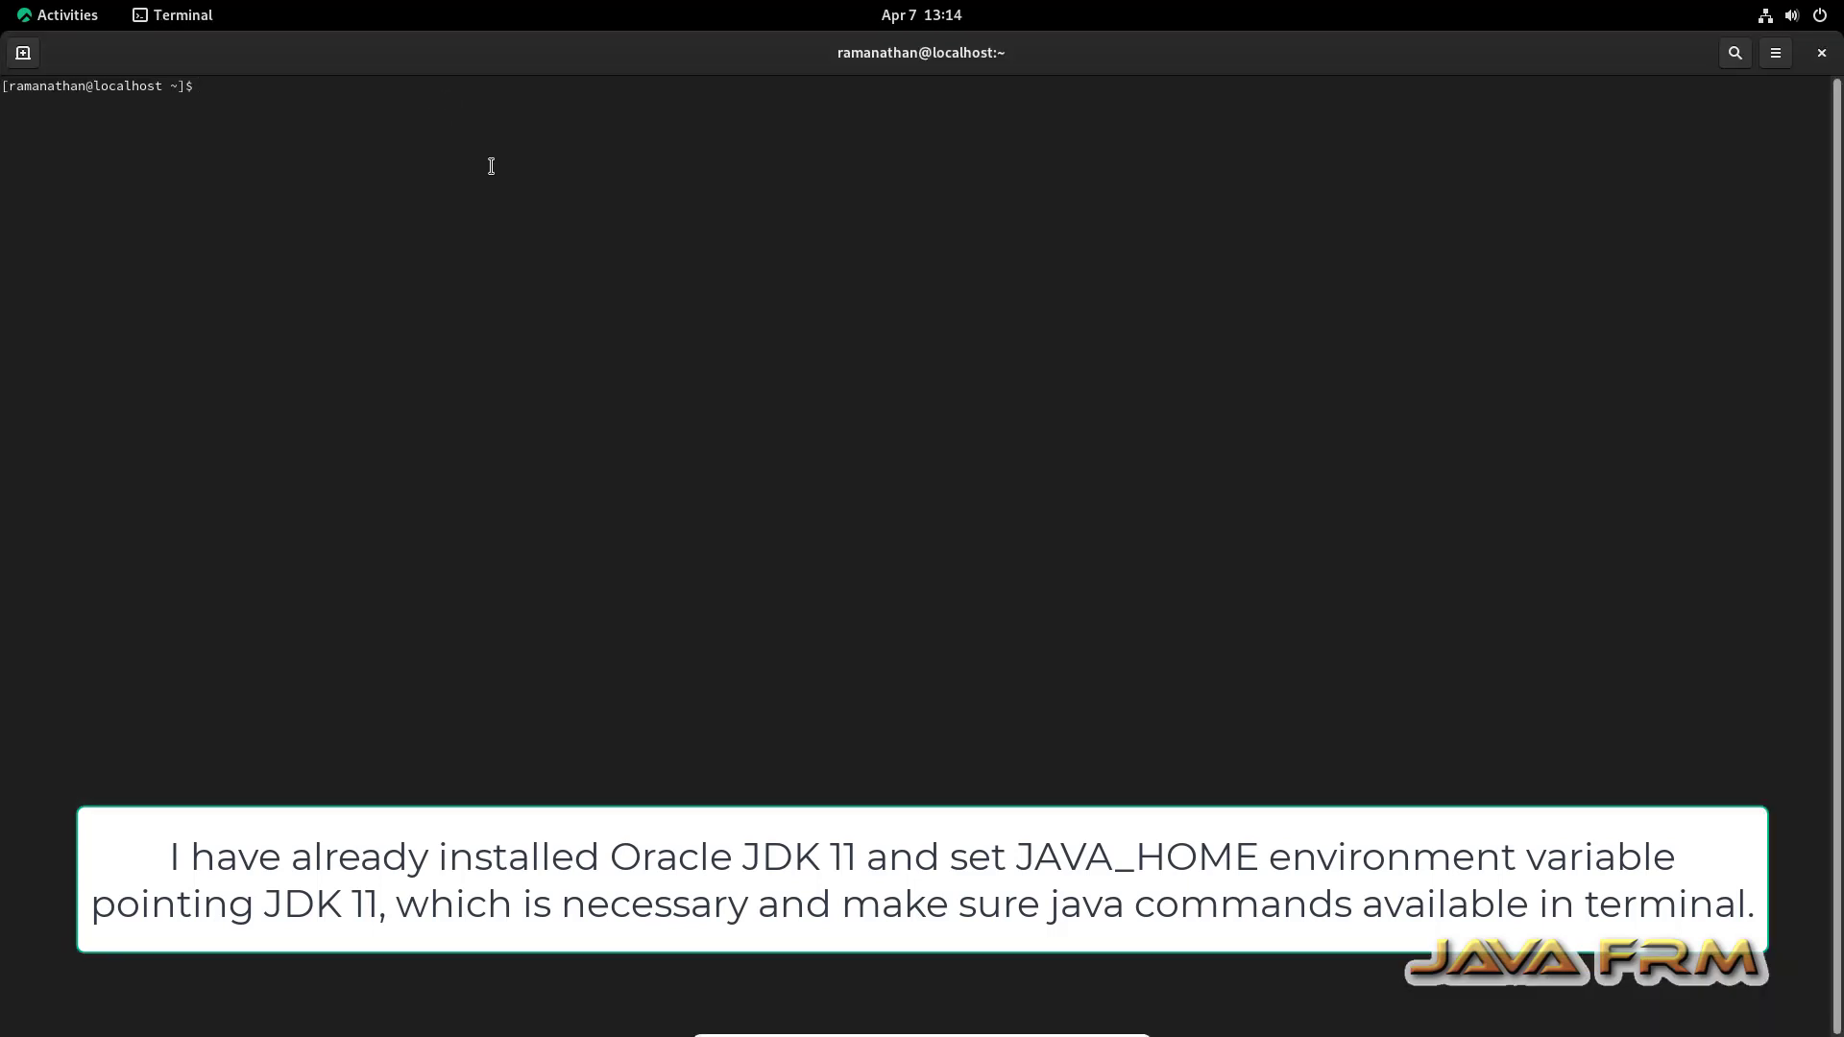
key(ctrl+plus)
key(ctrl+plus)
key(ctrl+plus)
key(ctrl+plus)
key(ctrl+plus)
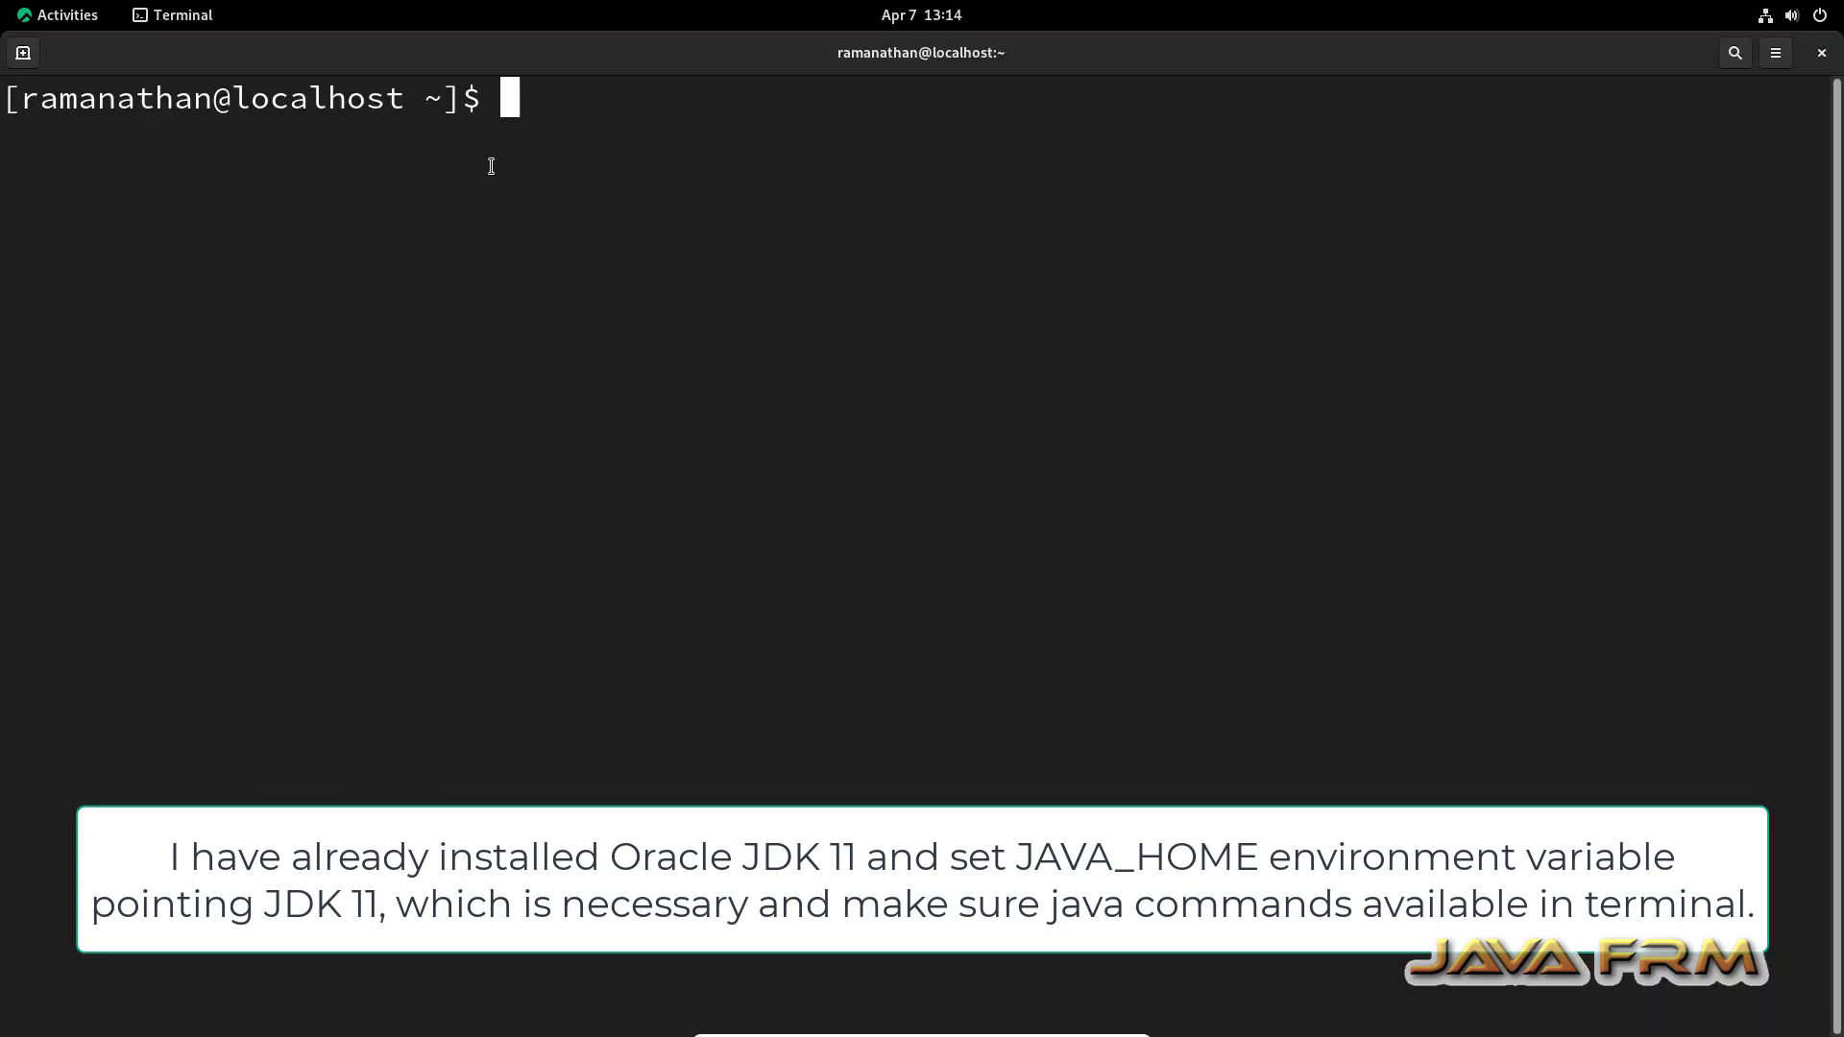
Step: Check the installed Java version with java --version and its location with which java
text(java -)
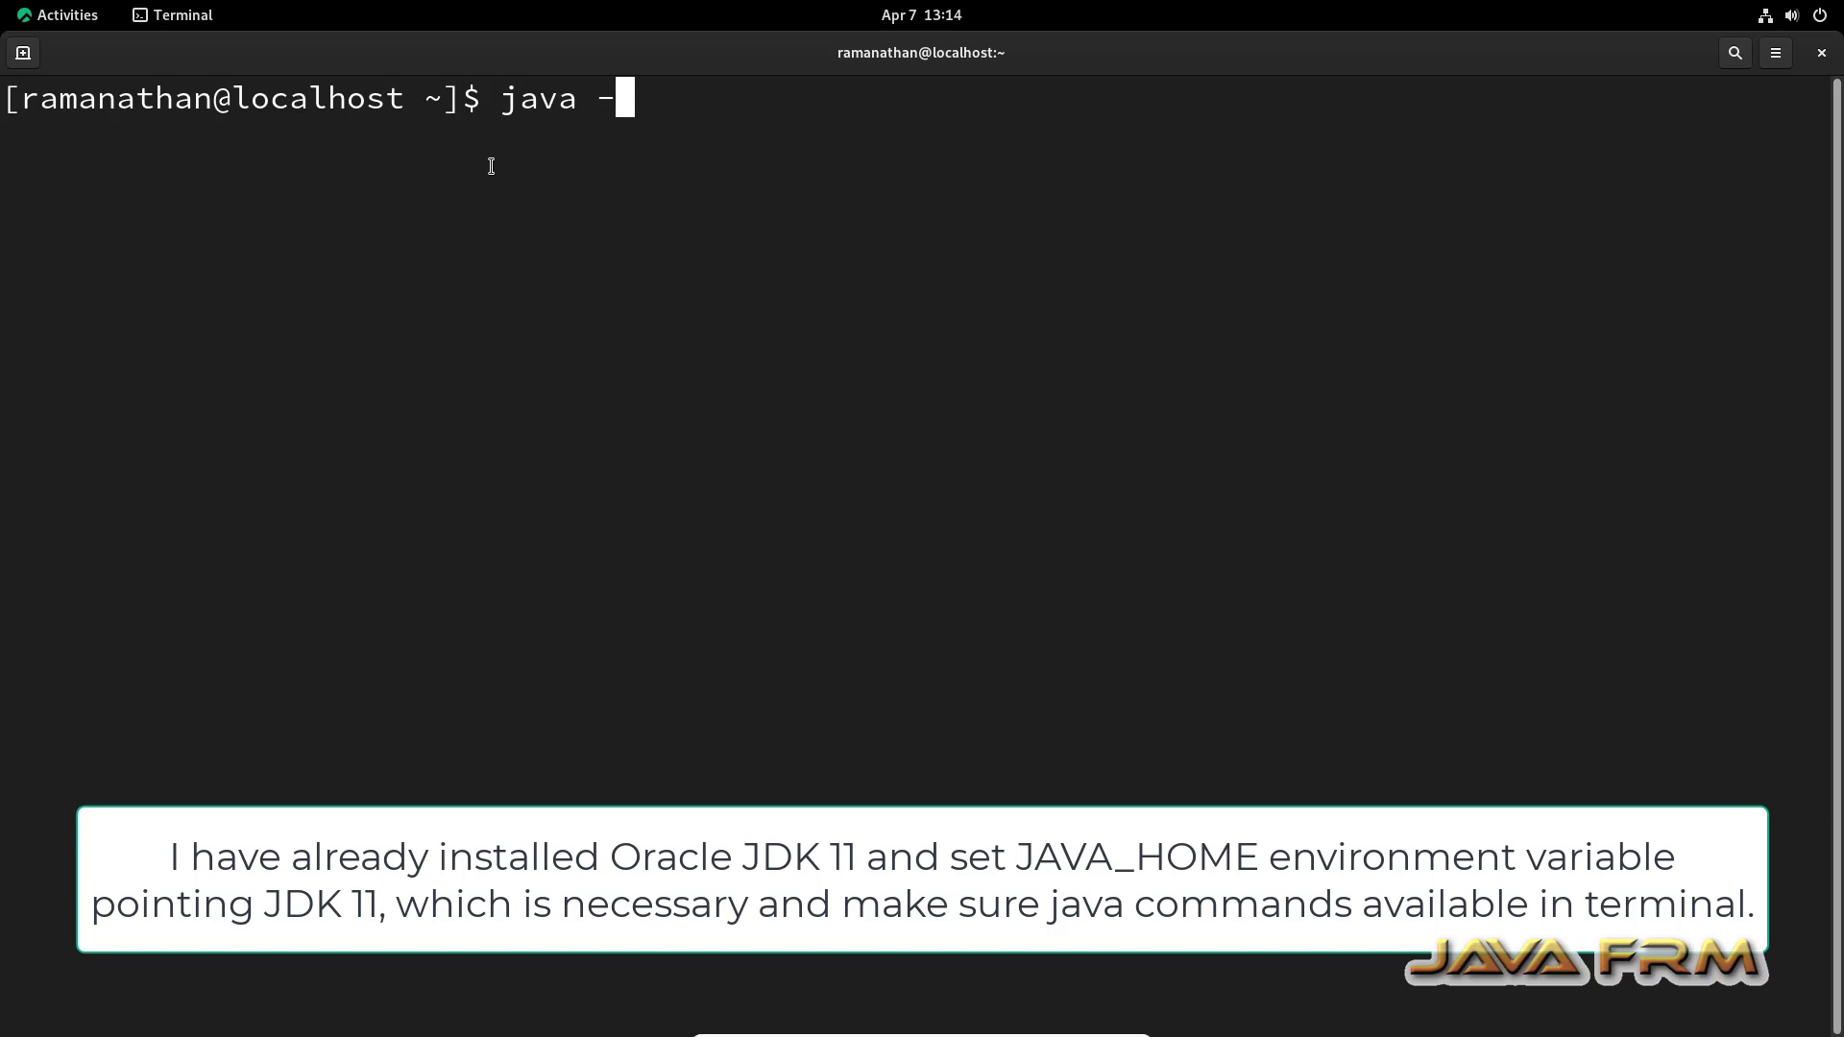
text(-version)
key(Return)
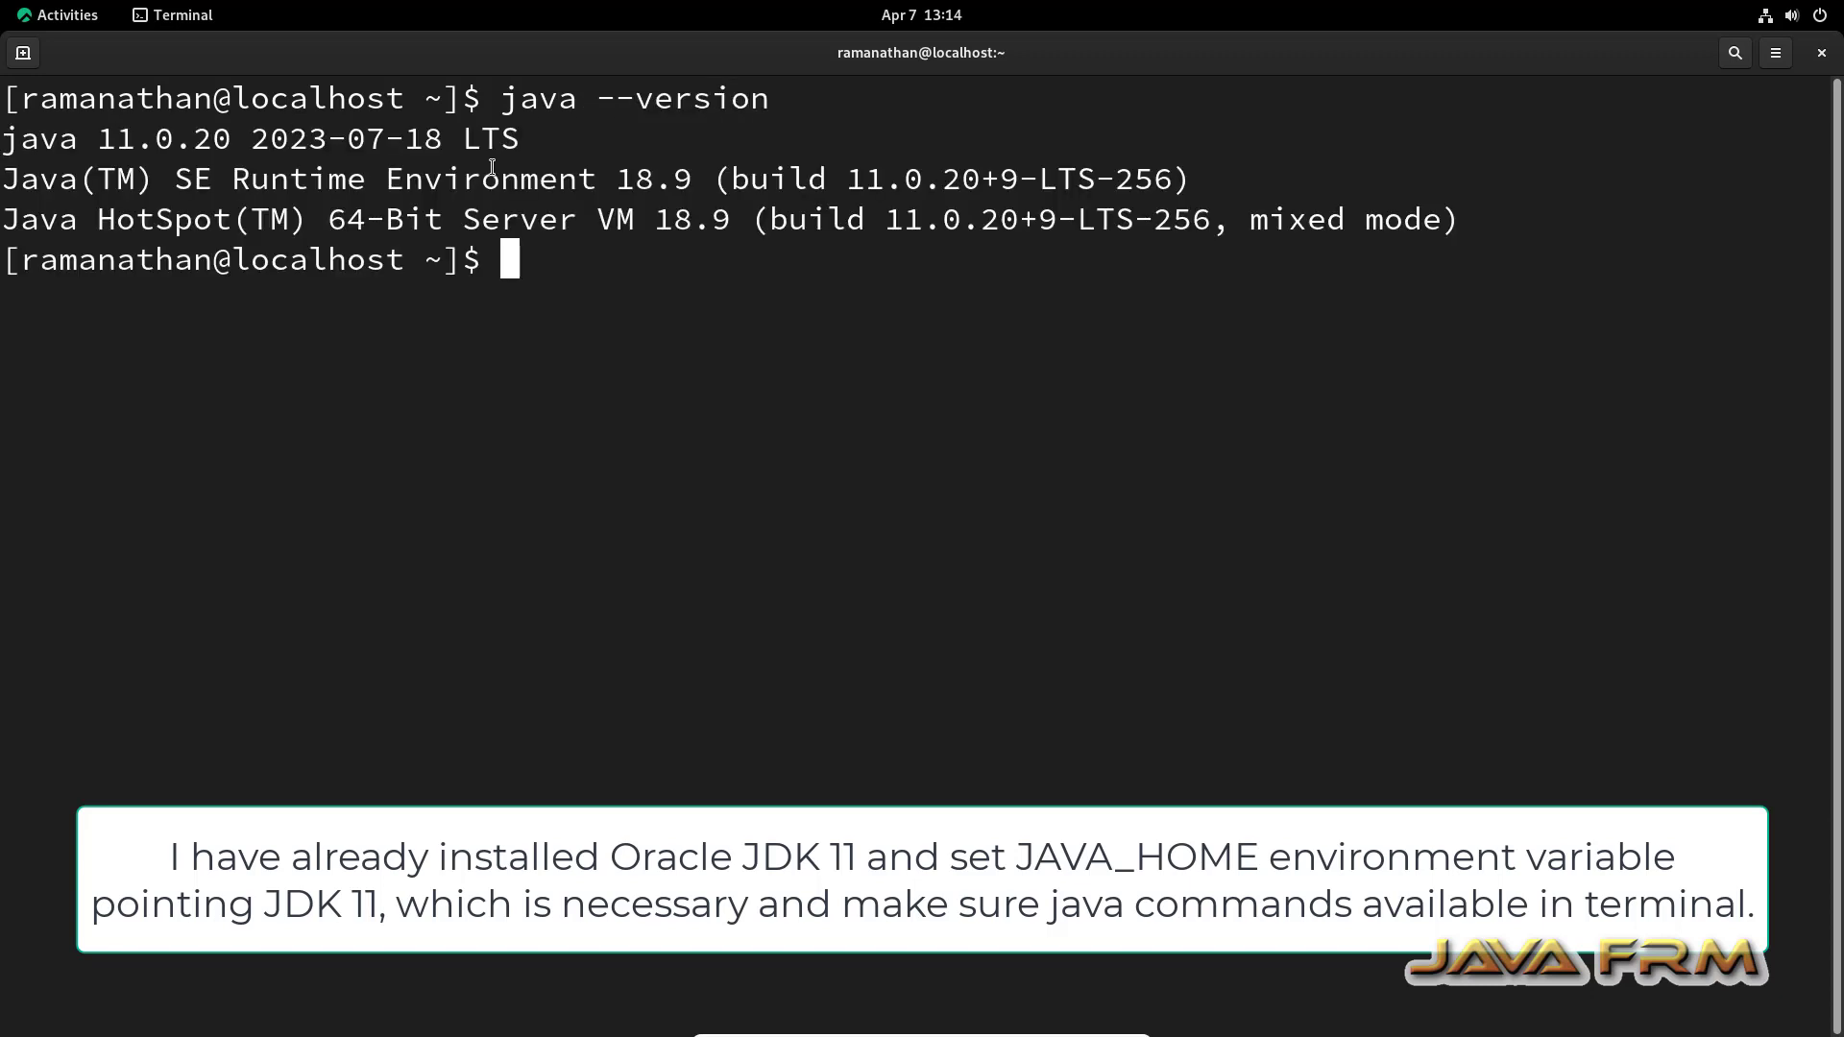
key(Return)
text(which java)
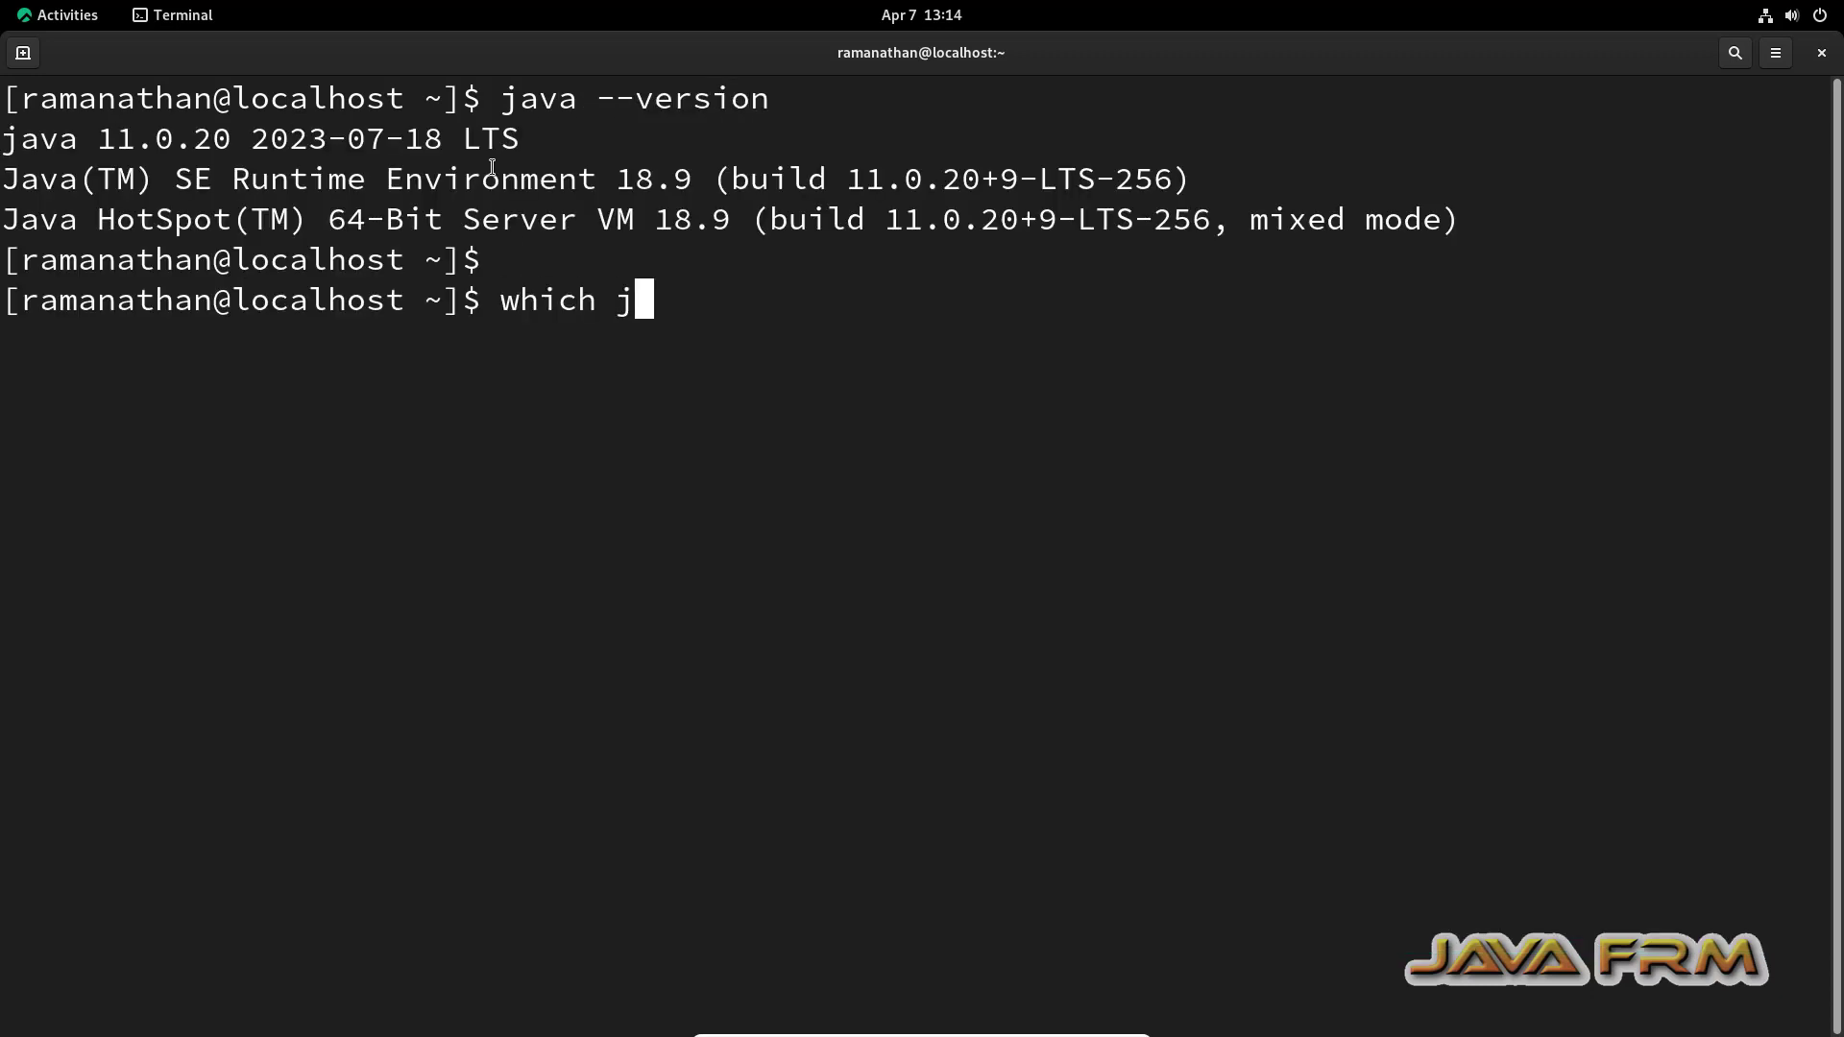
key(Return)
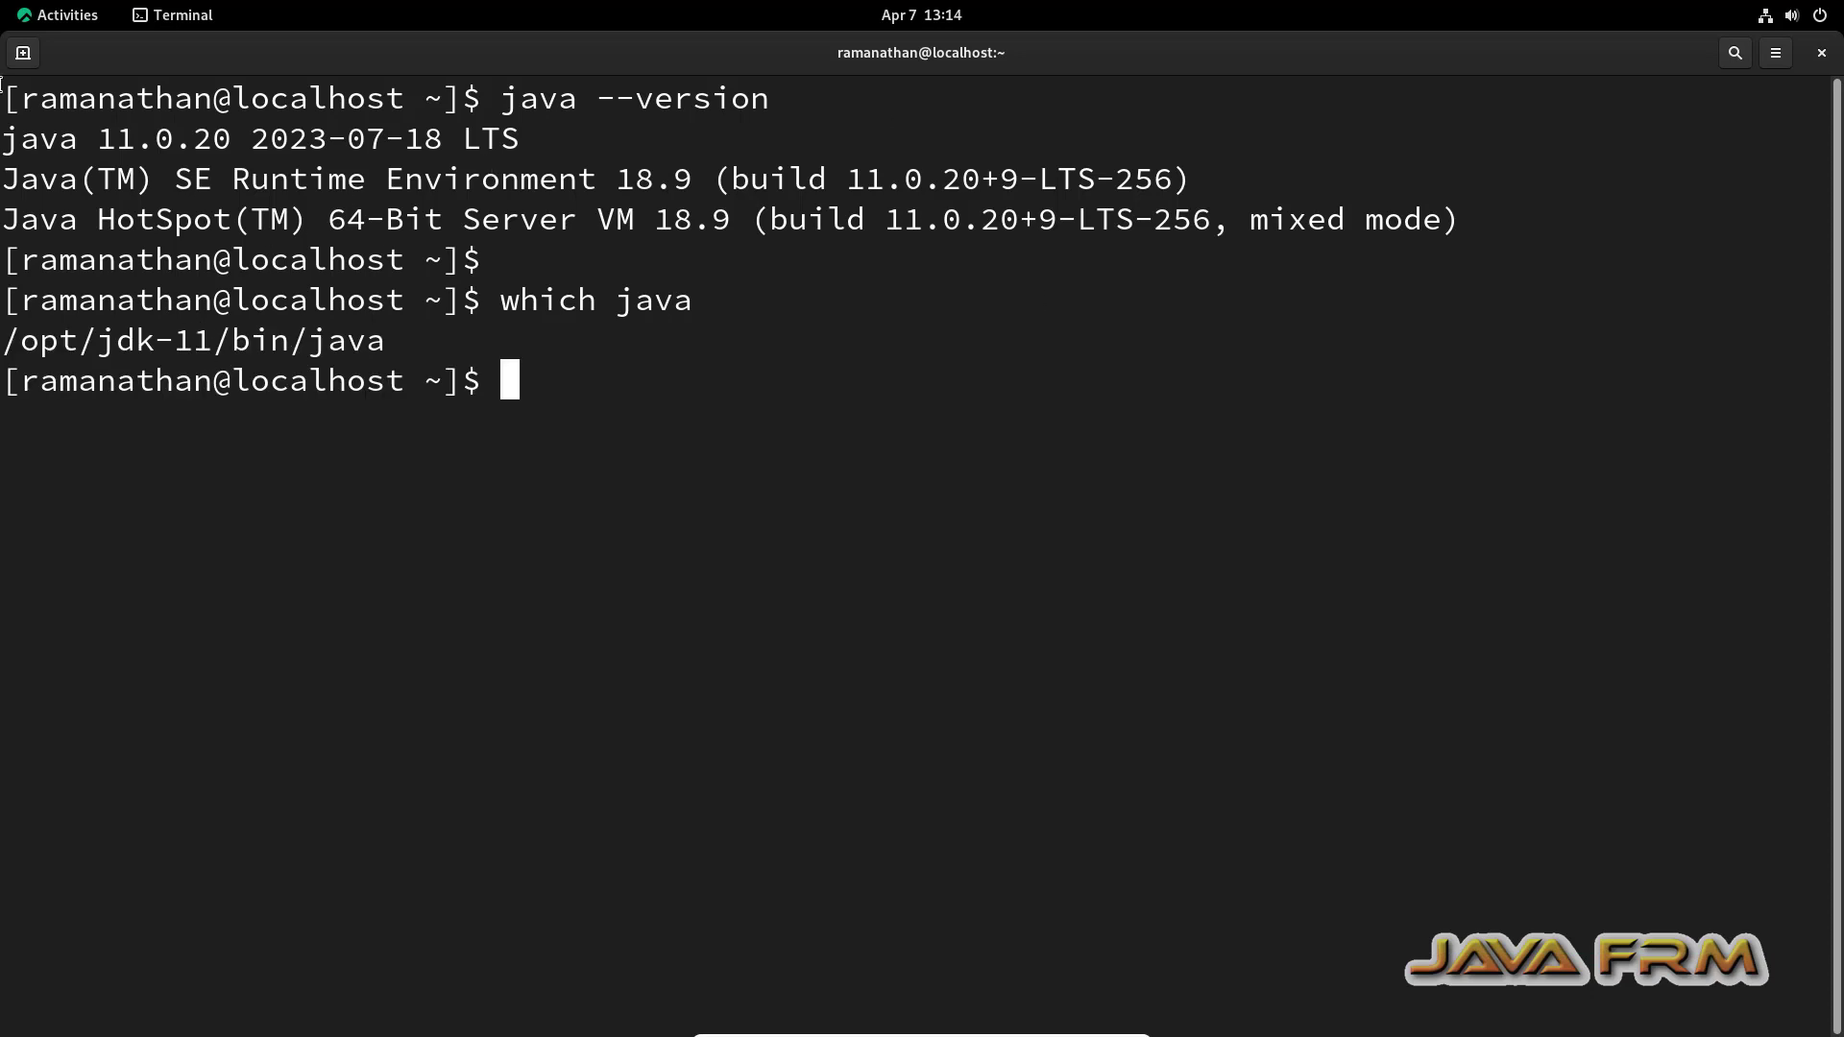
Step: Switch to Files, go to the /opt folder and extract datamodeler-23.1.0.087.0806-no-jre.zip there
click(60, 19)
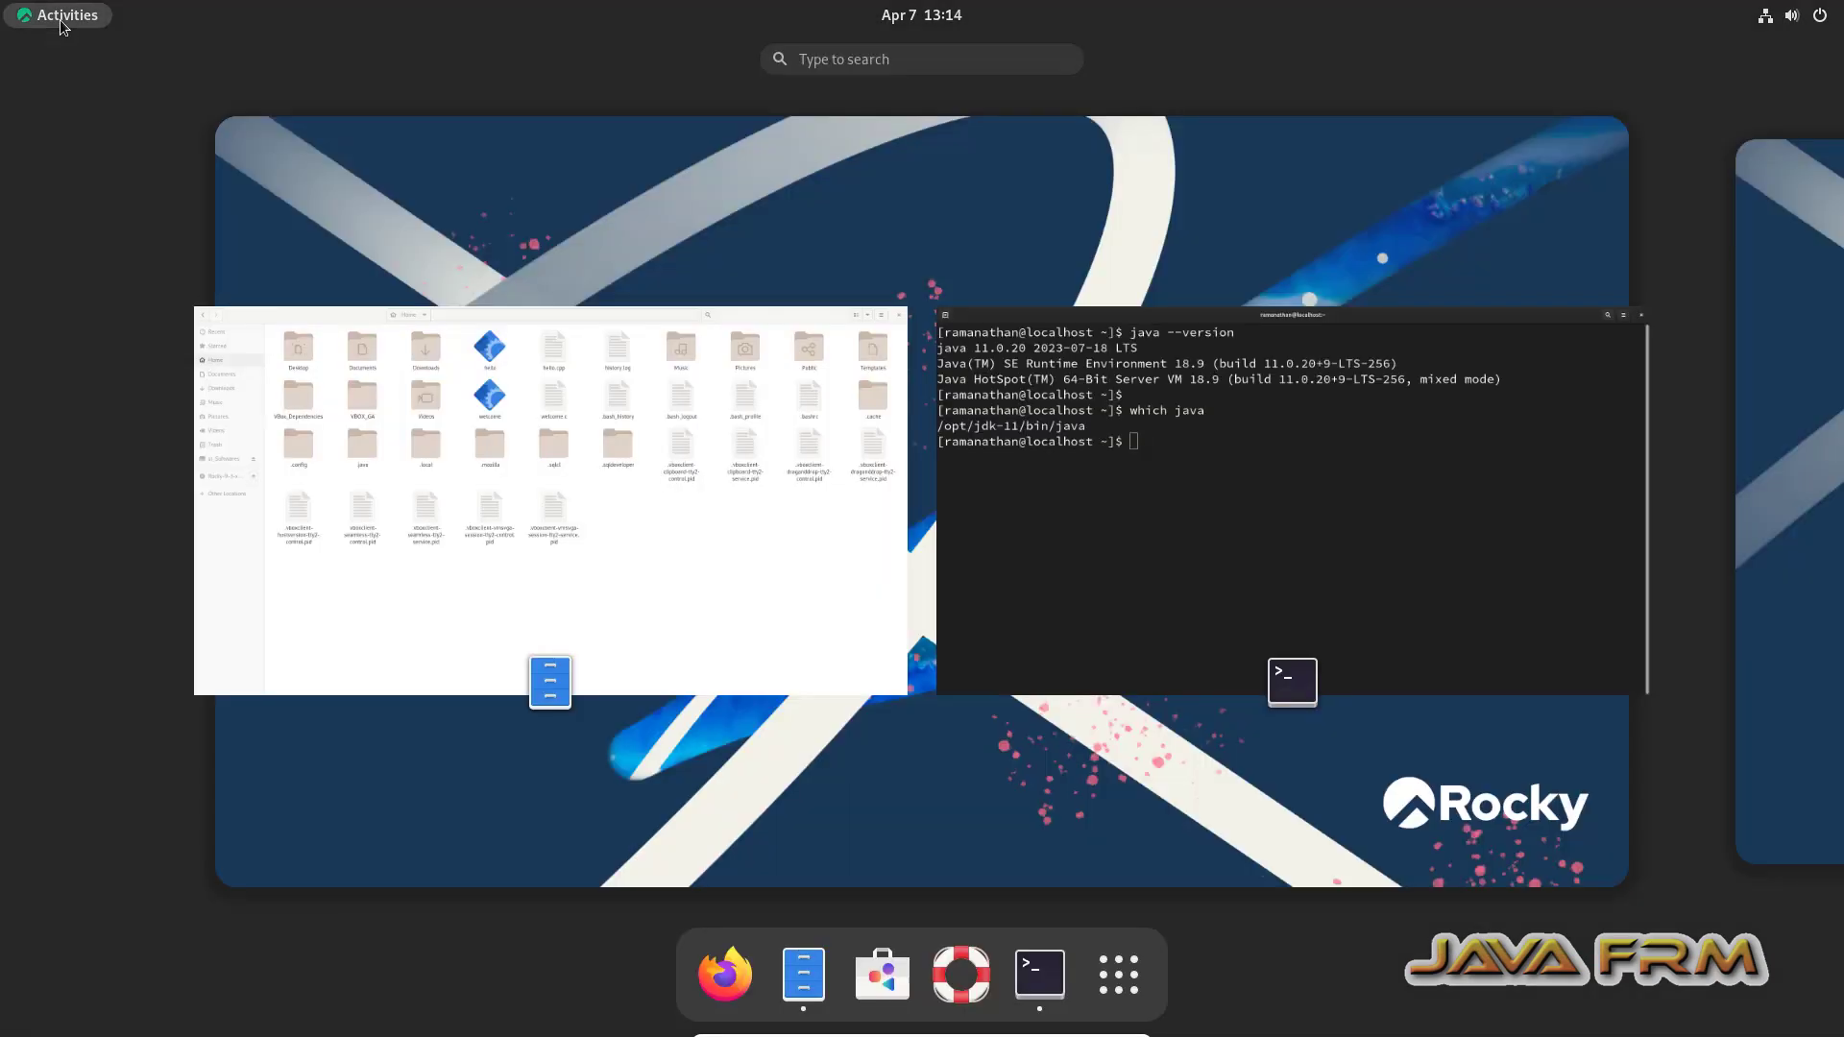
click(660, 550)
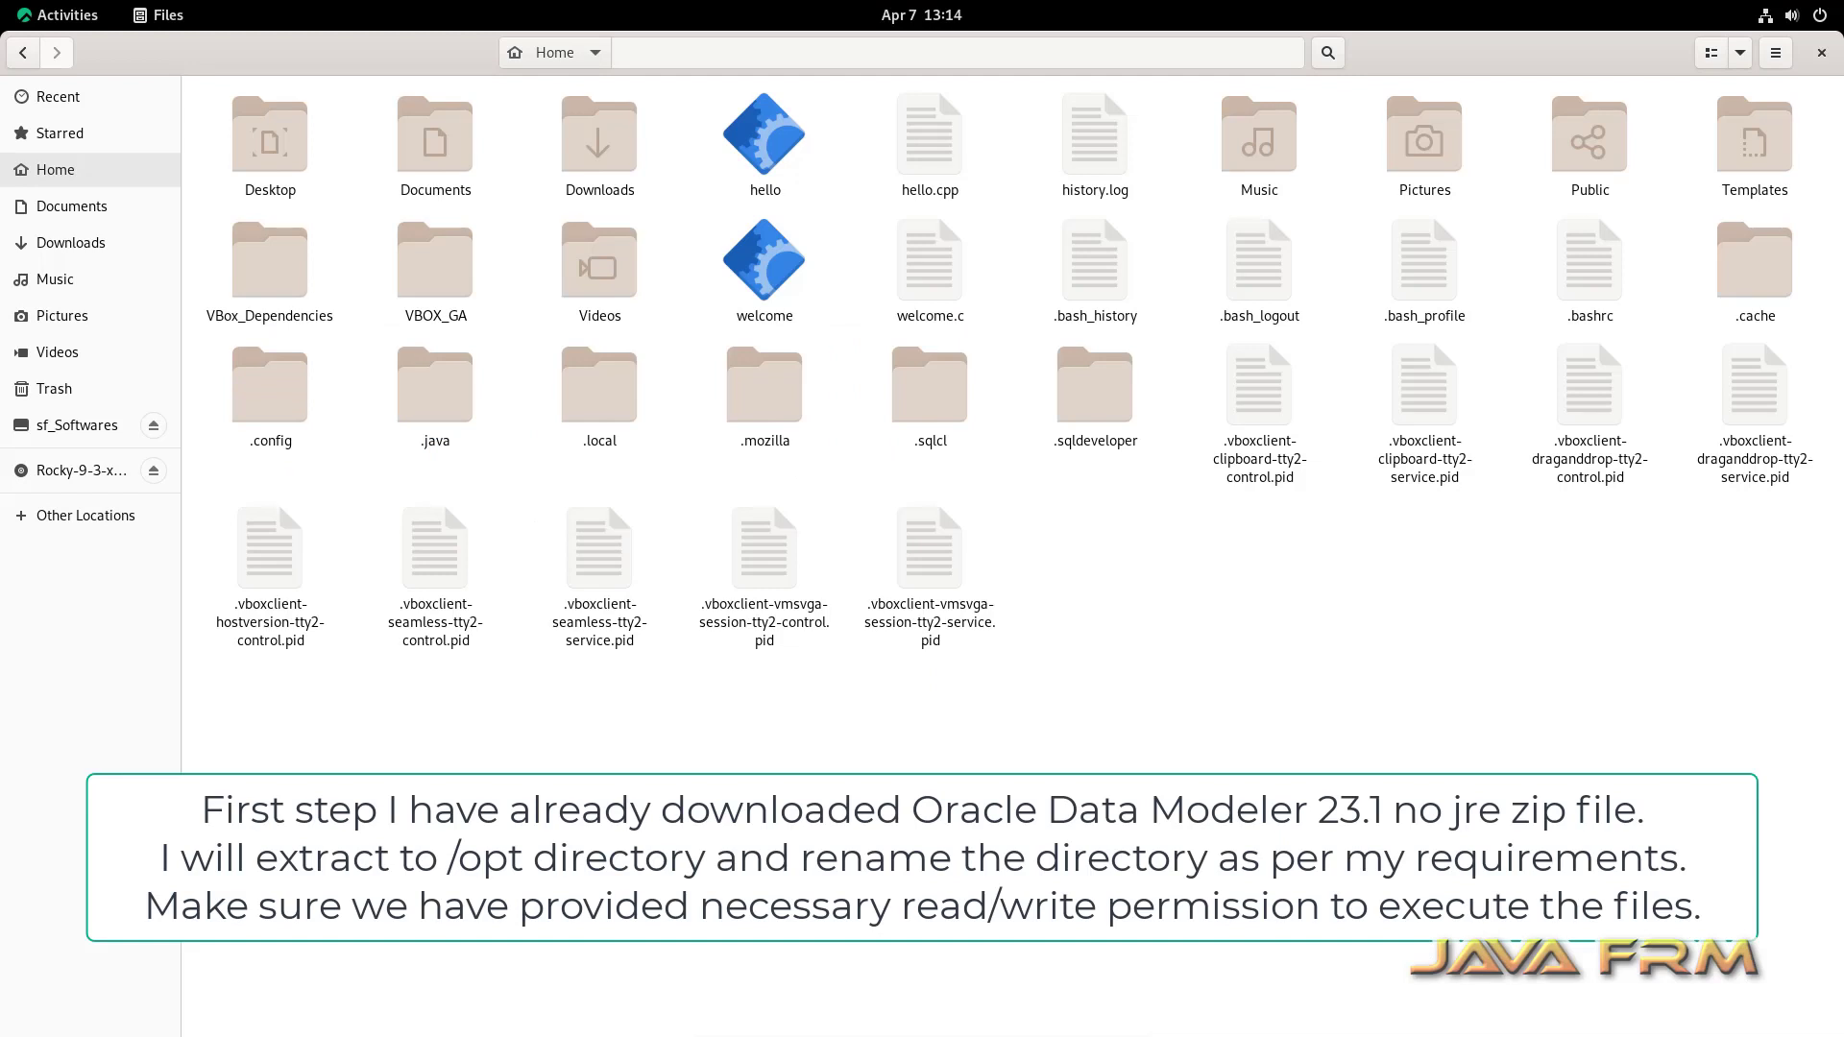
click(23, 54)
click(641, 56)
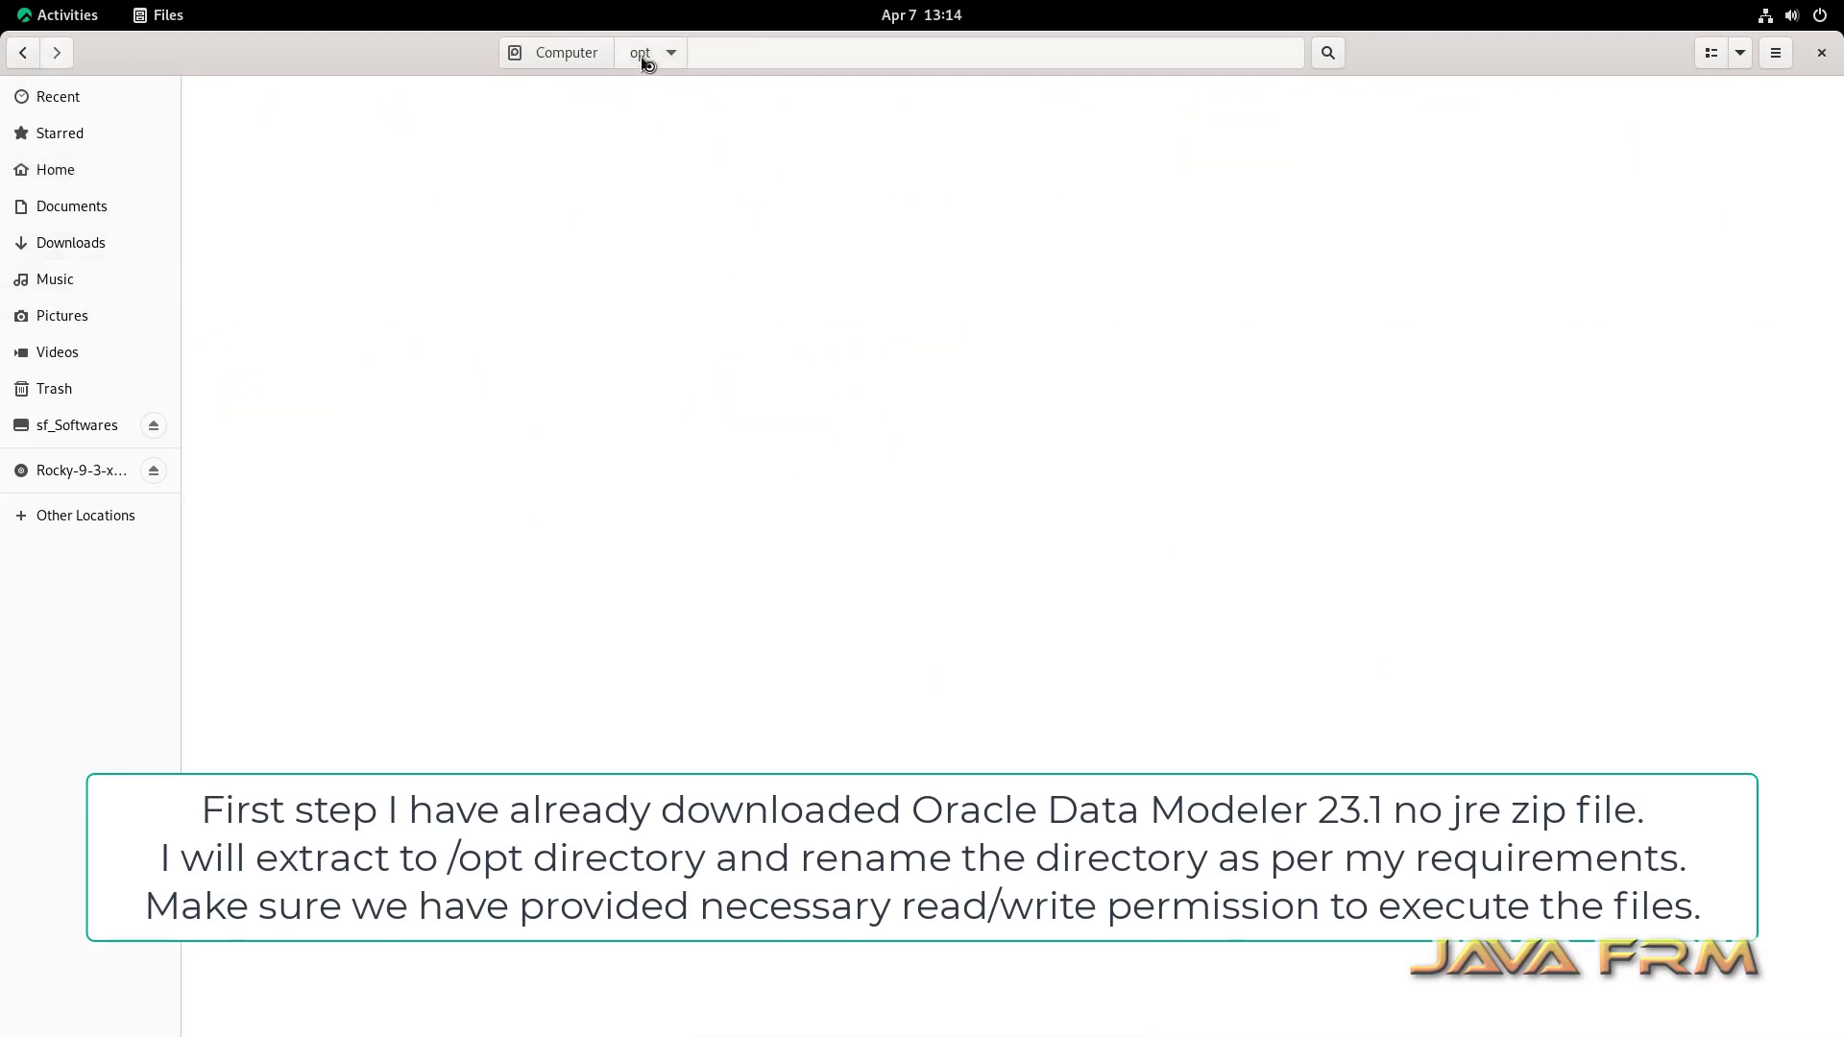
click(306, 208)
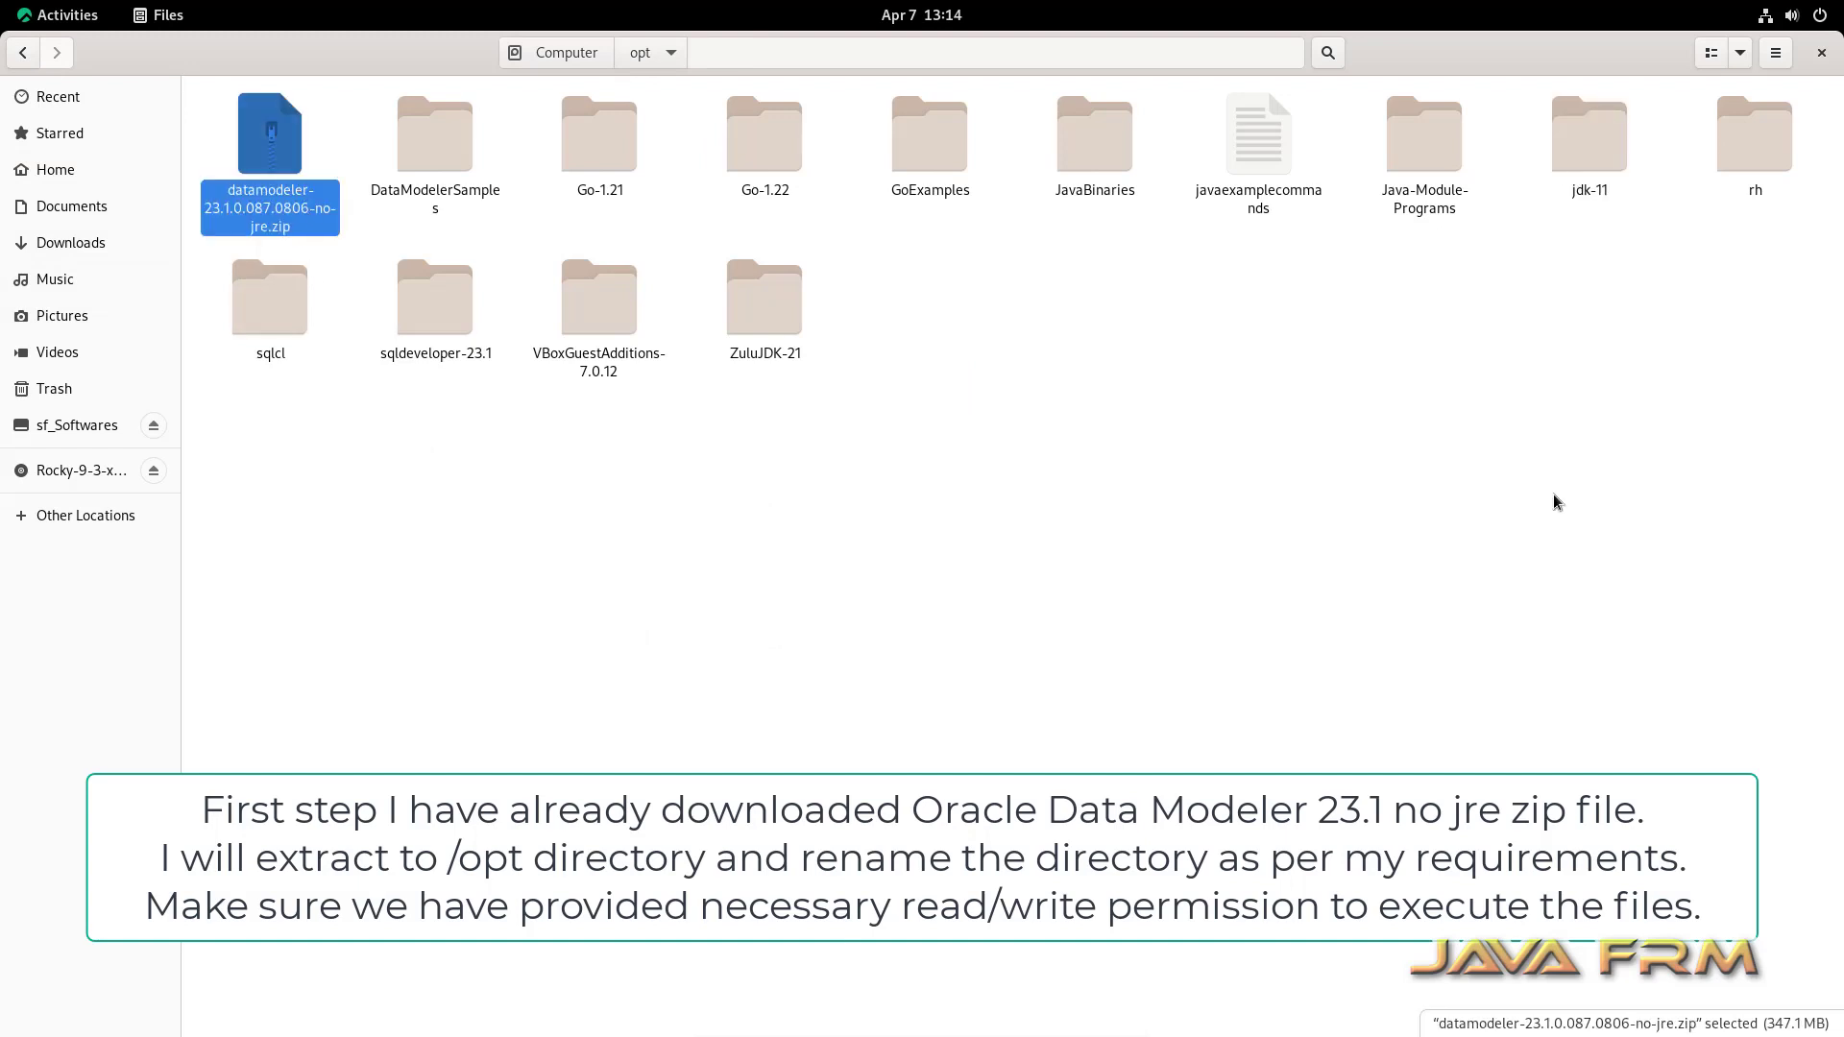
right_click(288, 212)
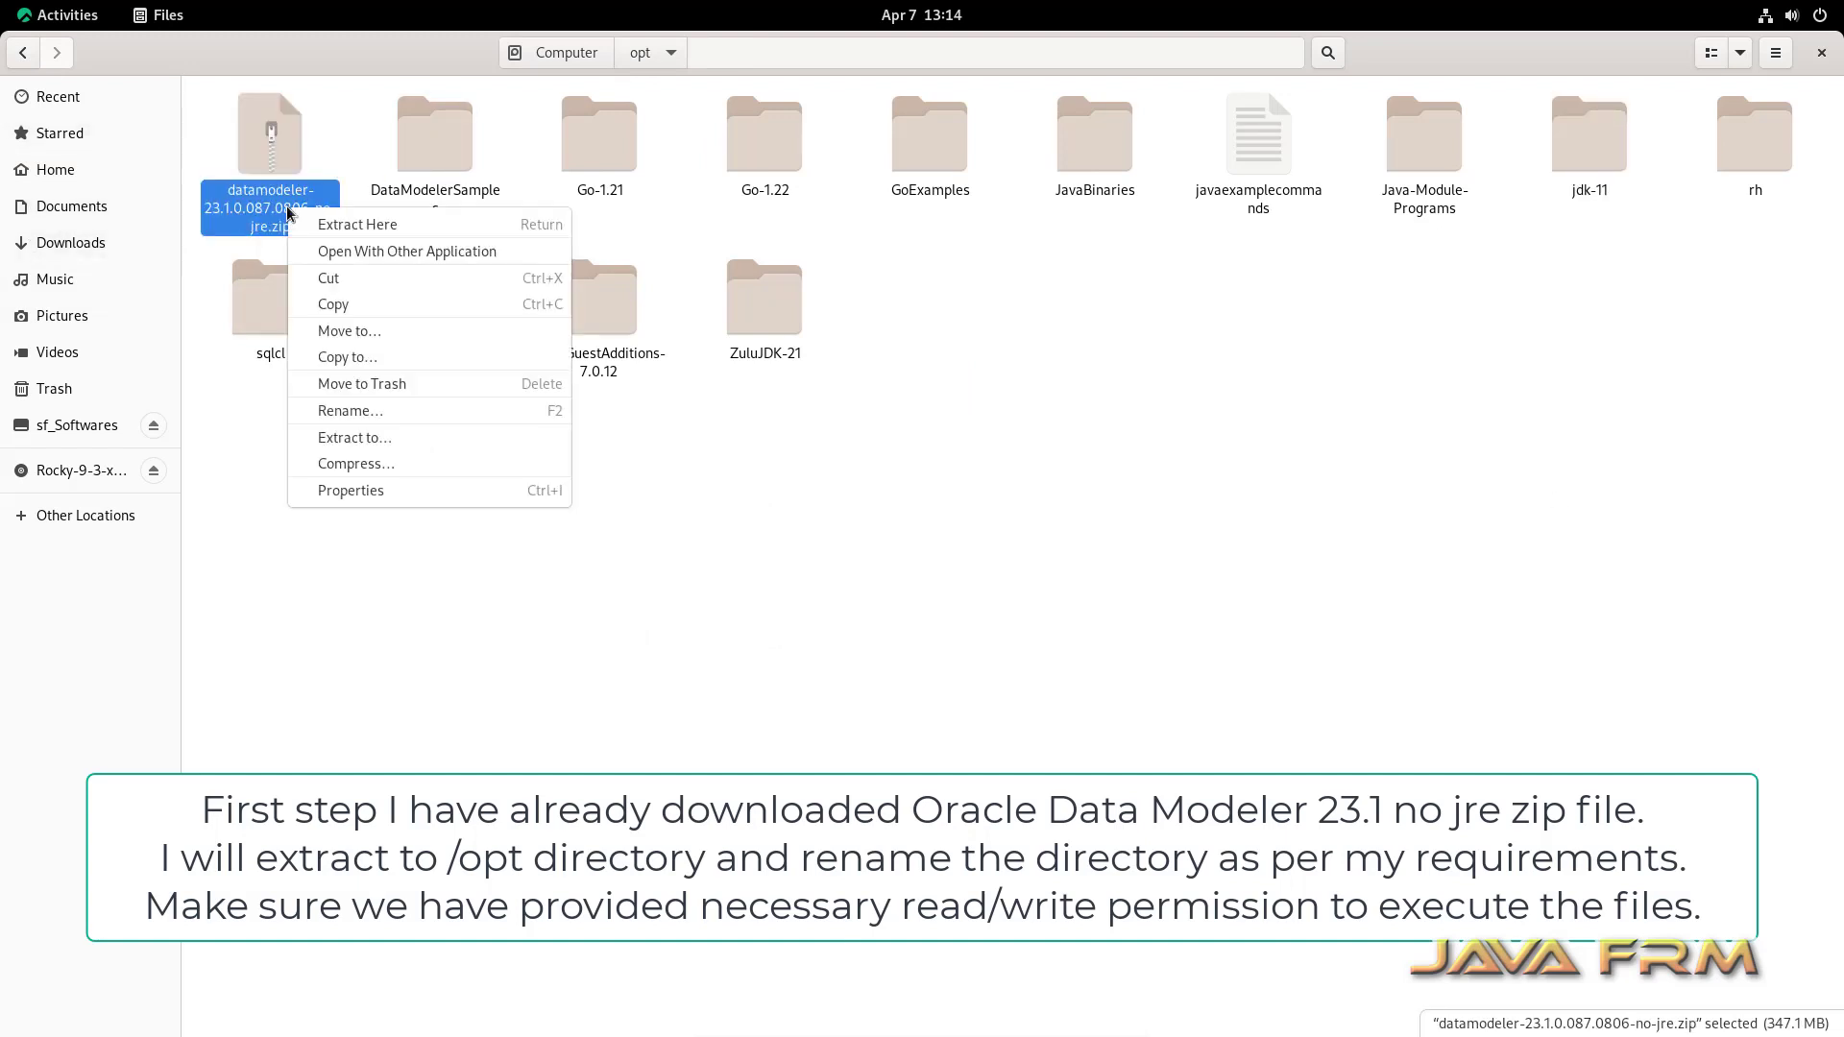
click(360, 225)
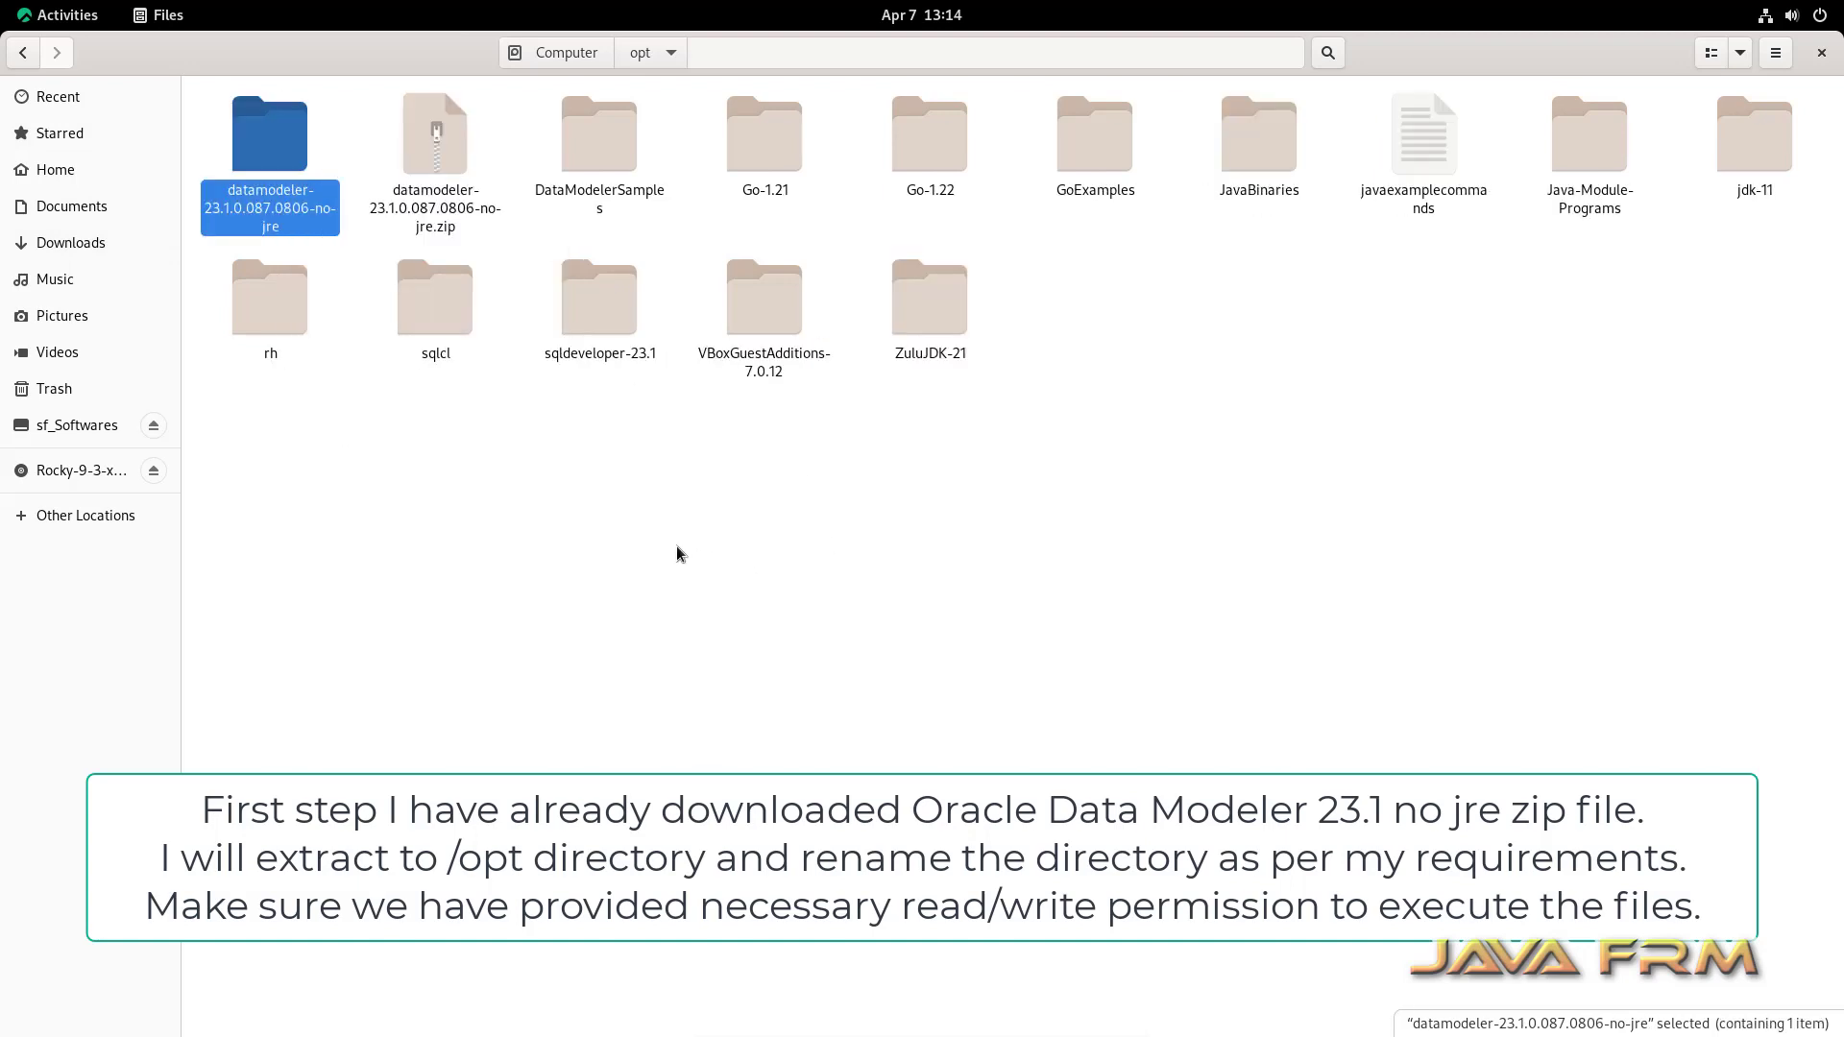
Step: Permanently delete the archive datamodeler-23.1.0.087.0806-no-jre.zip from /opt
click(570, 583)
click(420, 205)
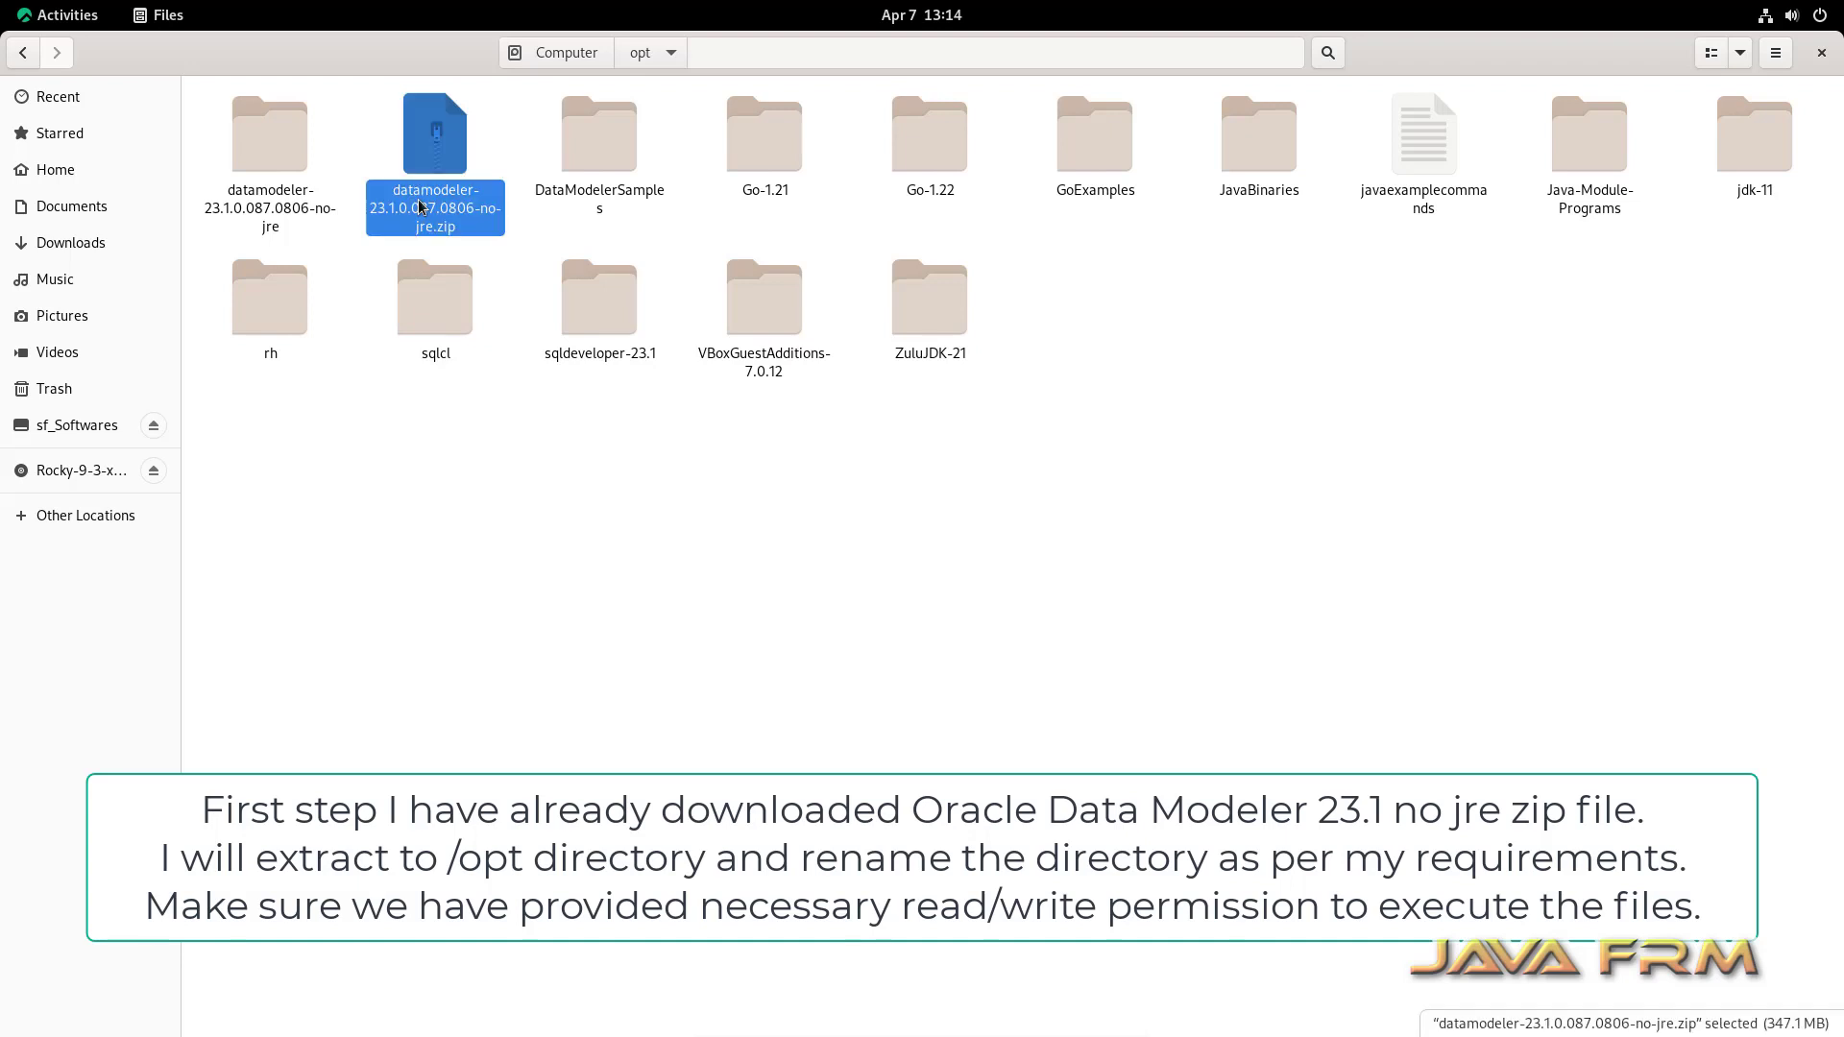
key(shift+Delete)
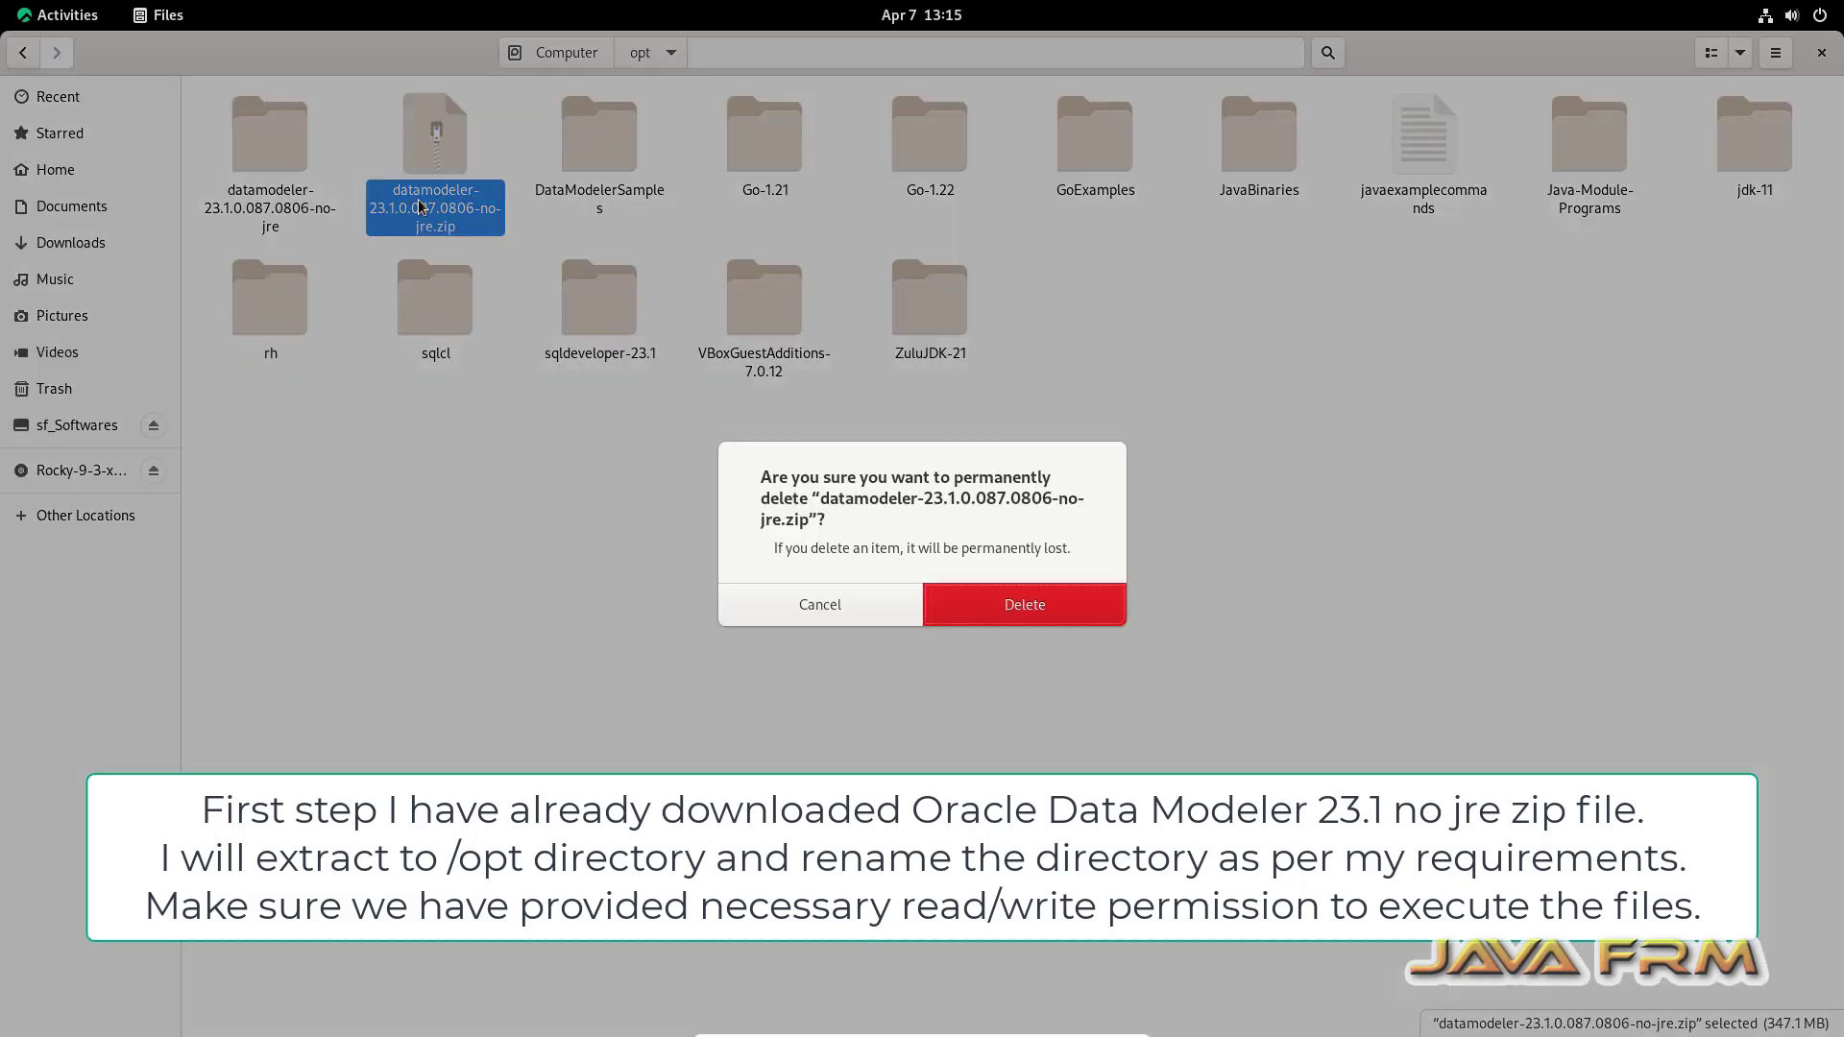
click(1009, 603)
Step: Move the datamodeler folder out of the extracted datamodeler-23.1.0.087.0806-no-jre folder directly into /opt
double_click(267, 165)
right_click(334, 149)
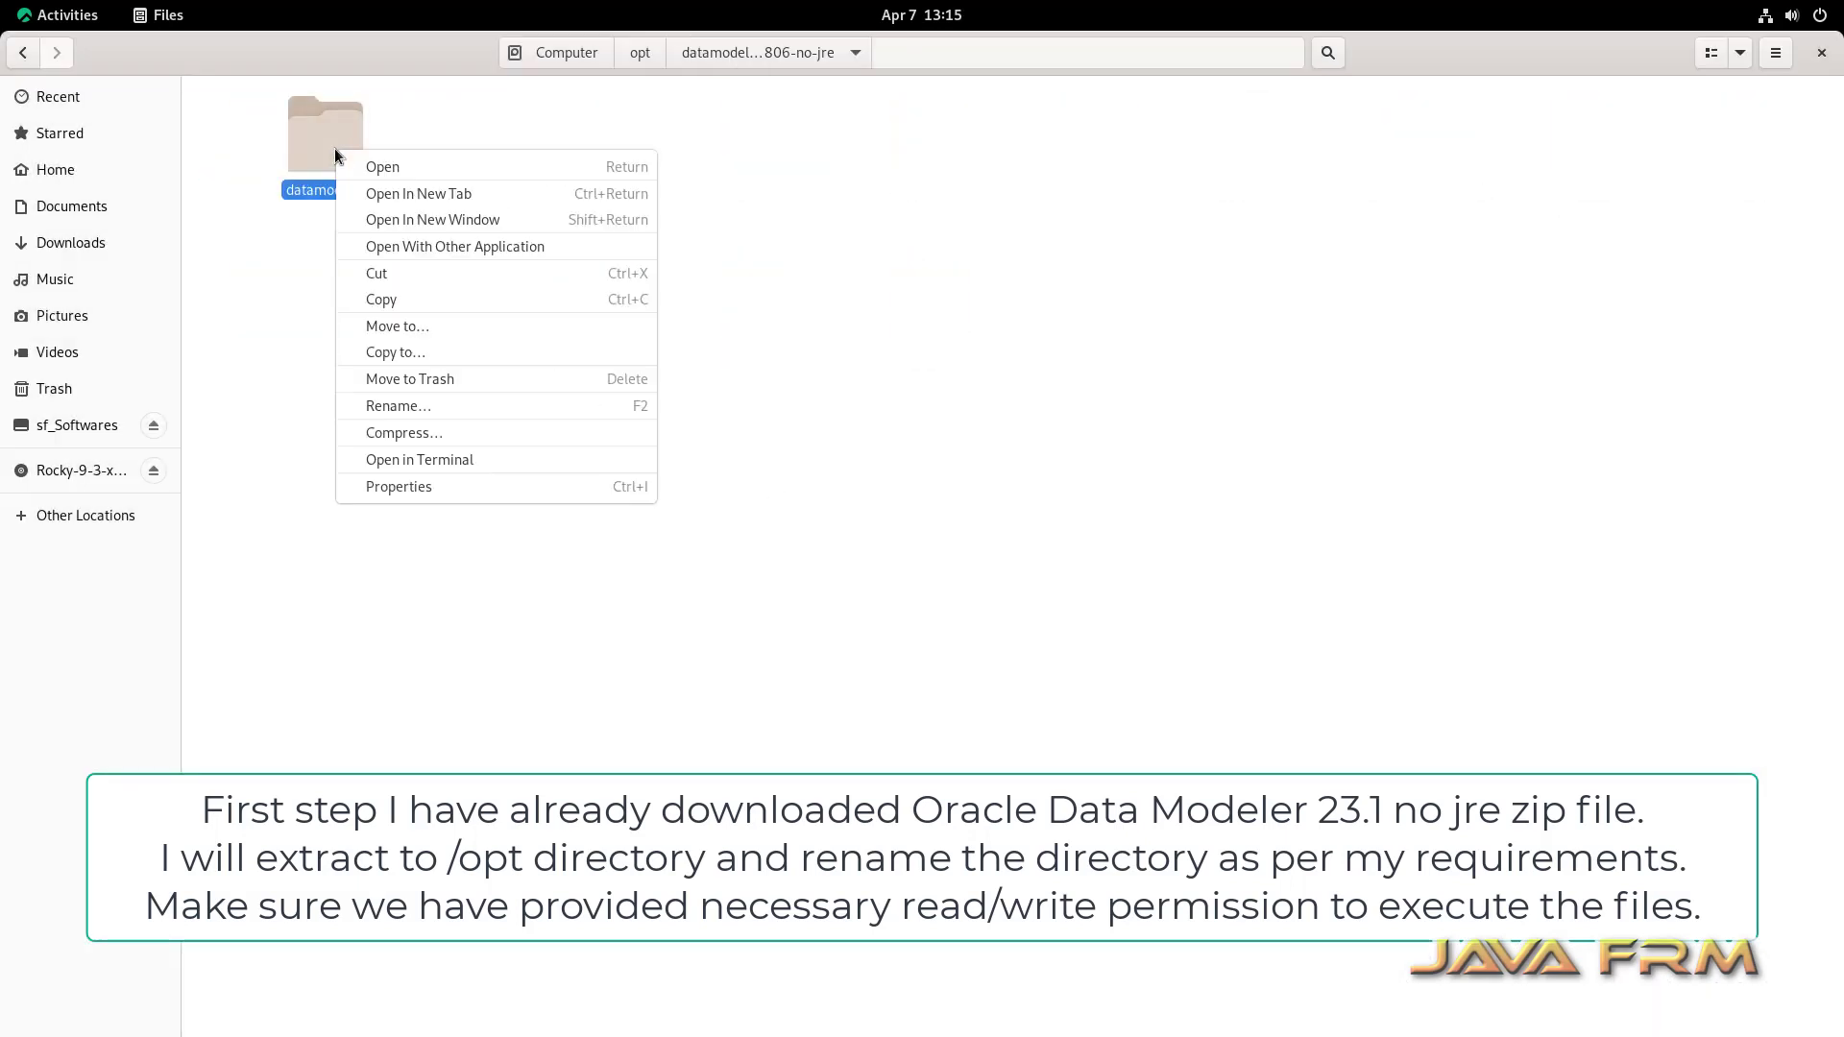
click(414, 274)
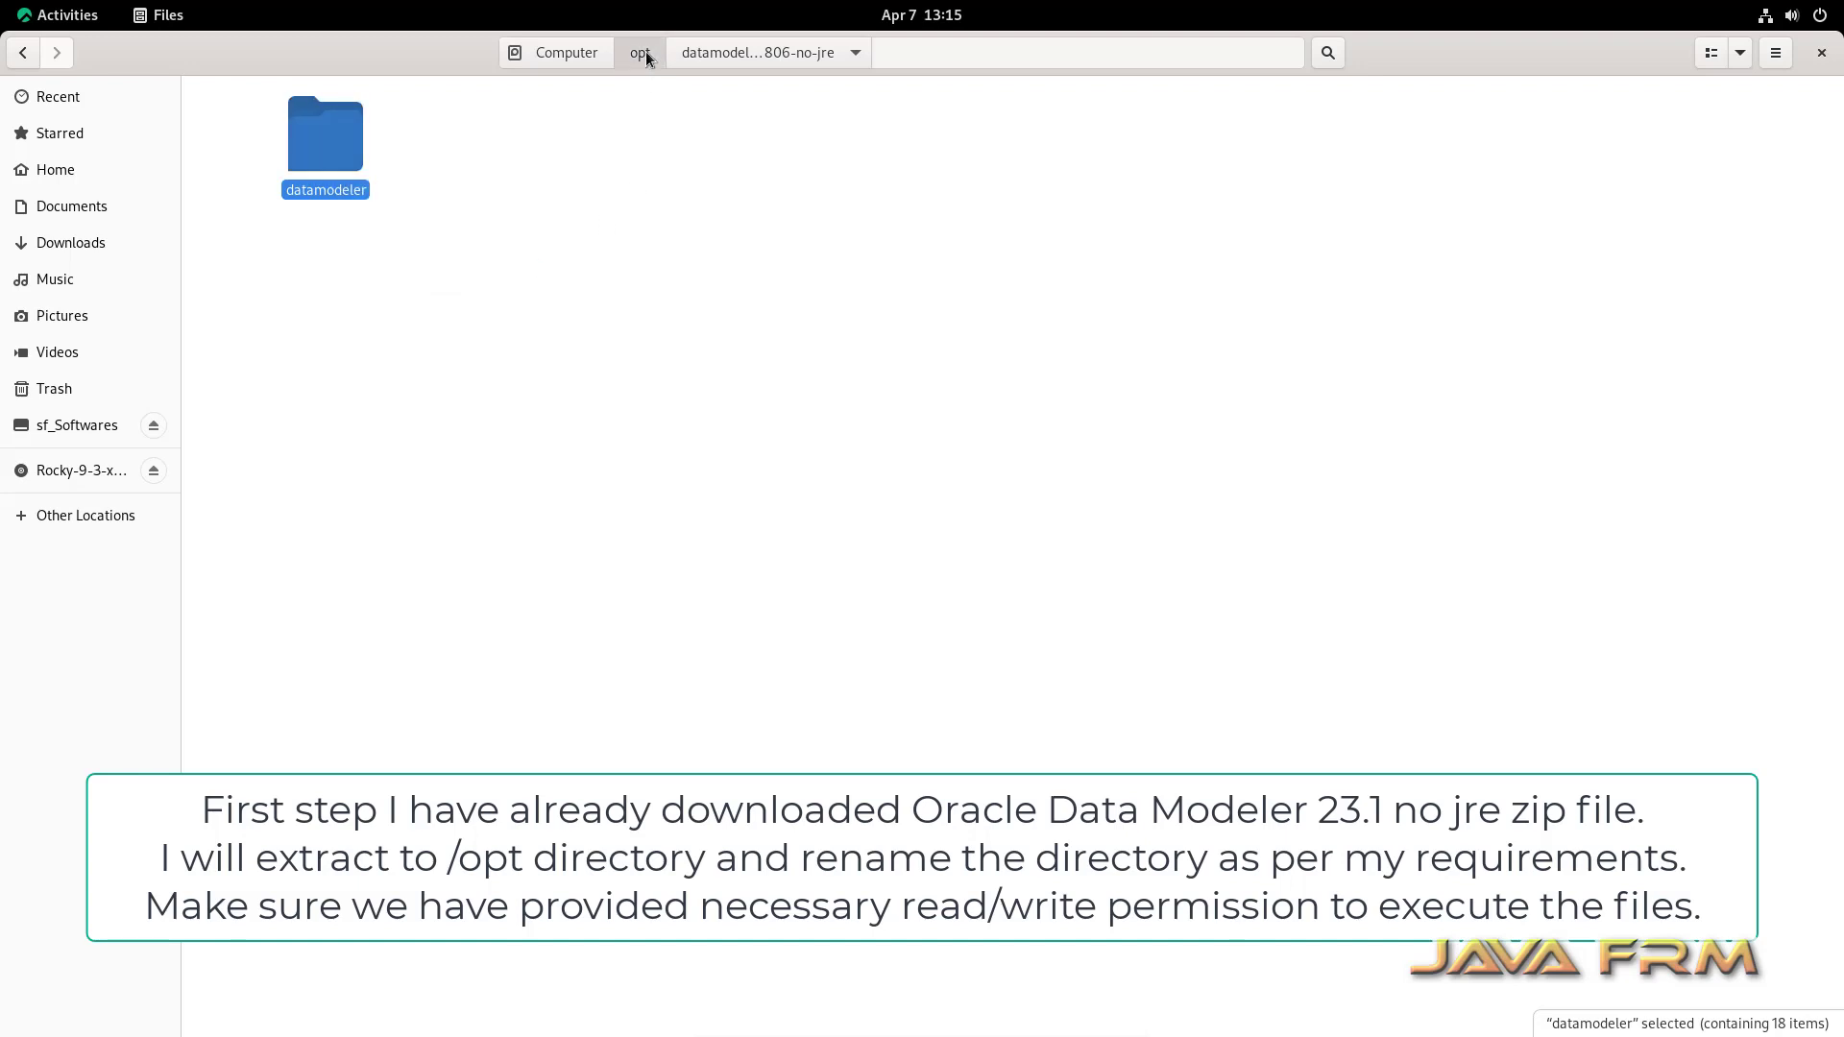
click(646, 54)
right_click(737, 636)
click(818, 728)
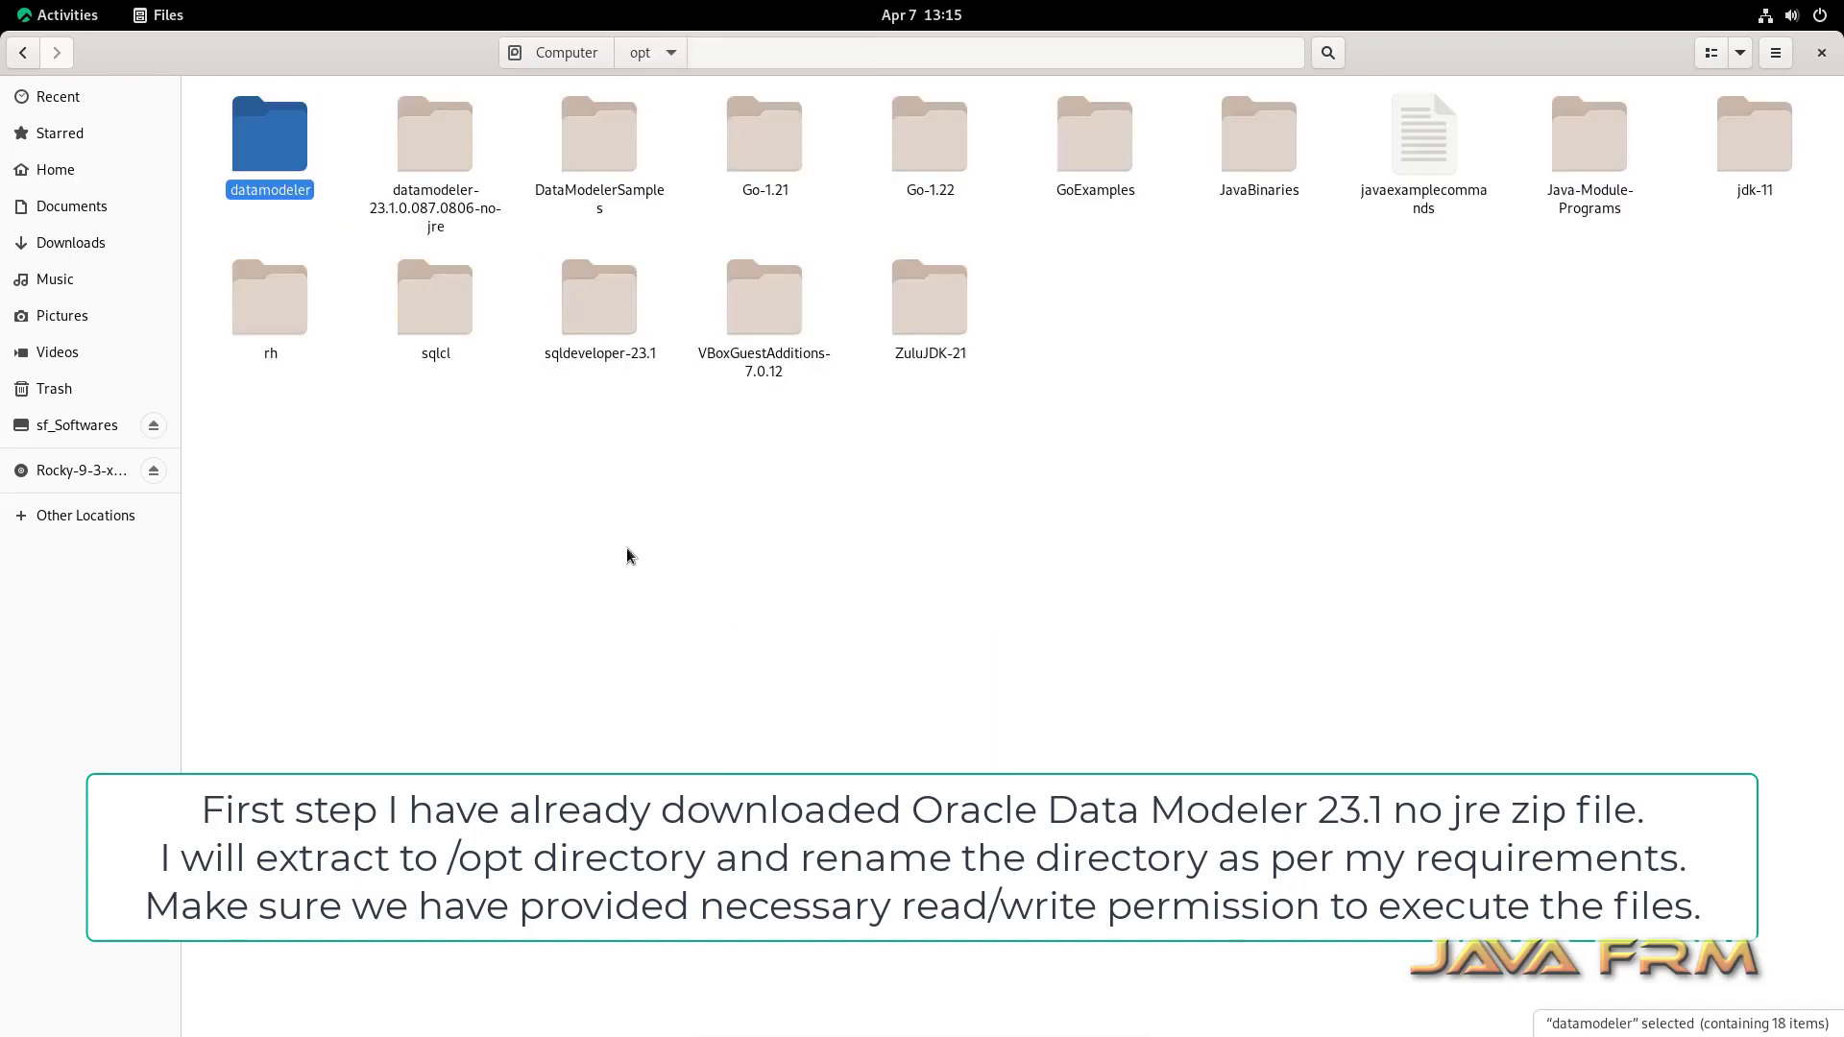
Step: Permanently delete the emptied datamodeler-23.1.0.087.0806-no-jre folder from /opt
click(442, 154)
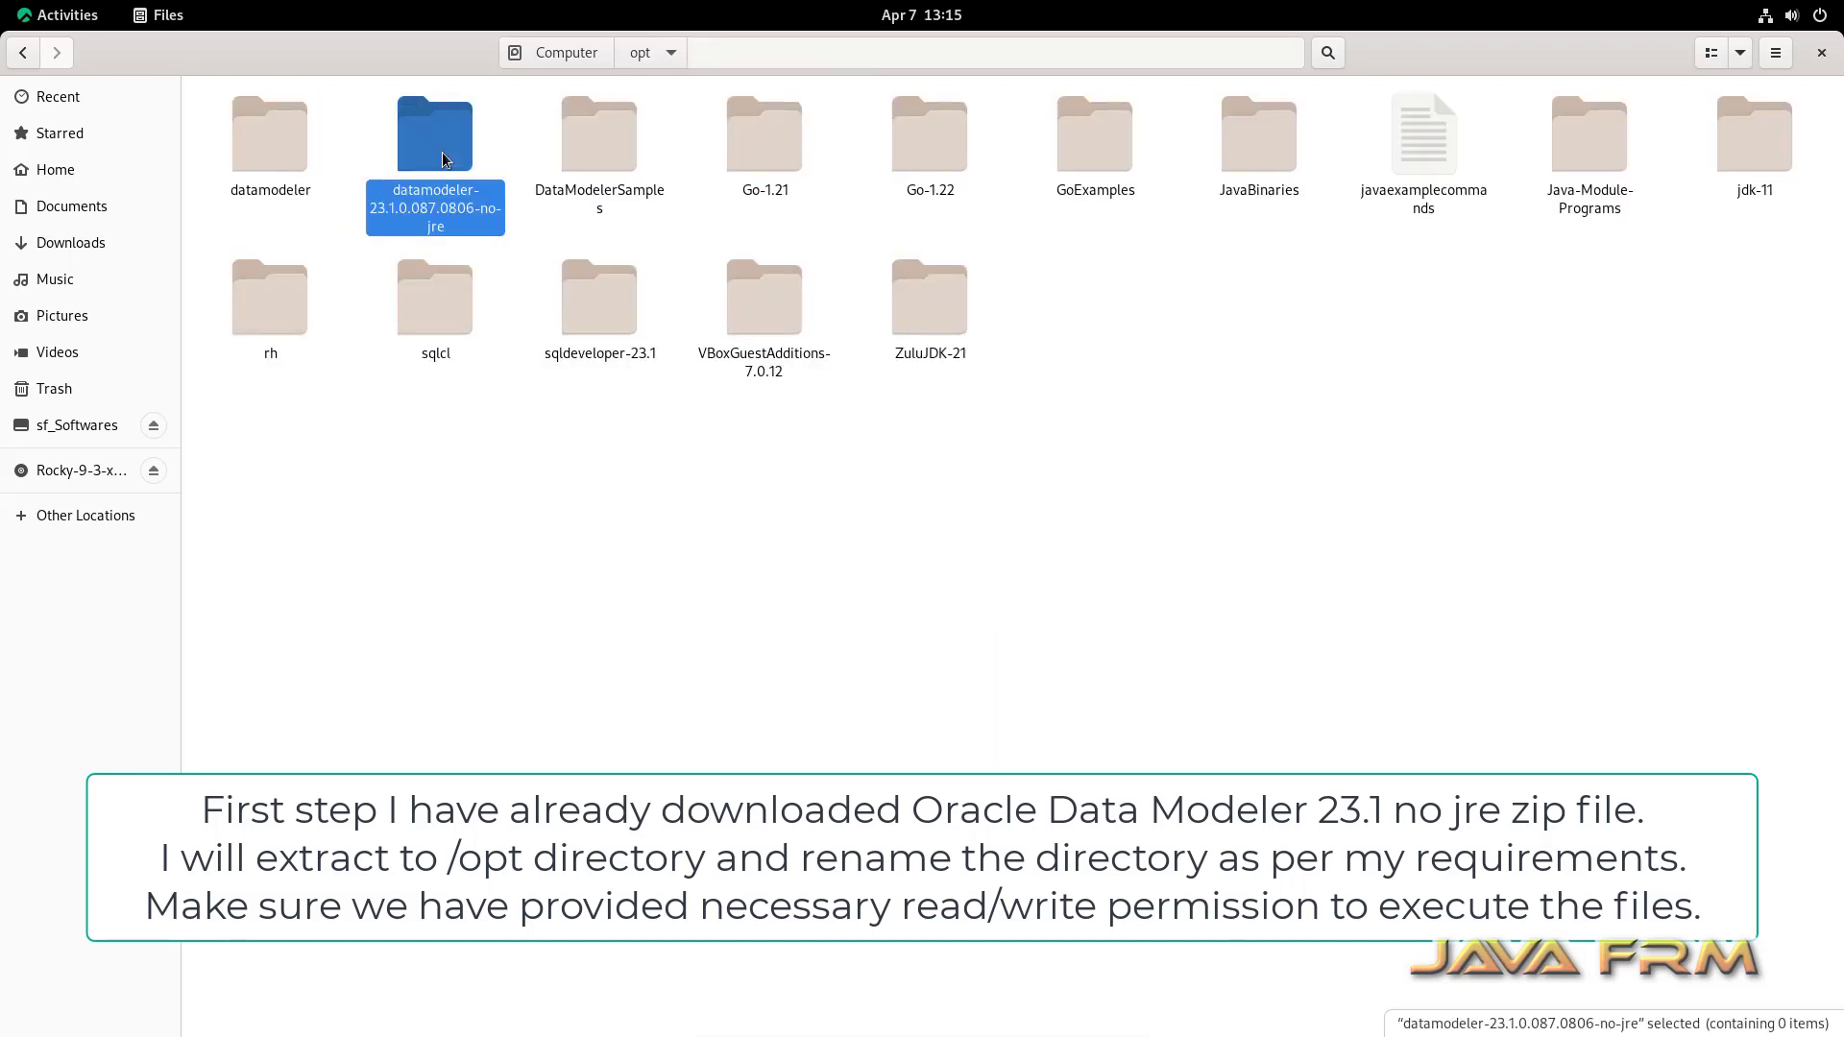
key(shift+Delete)
click(973, 615)
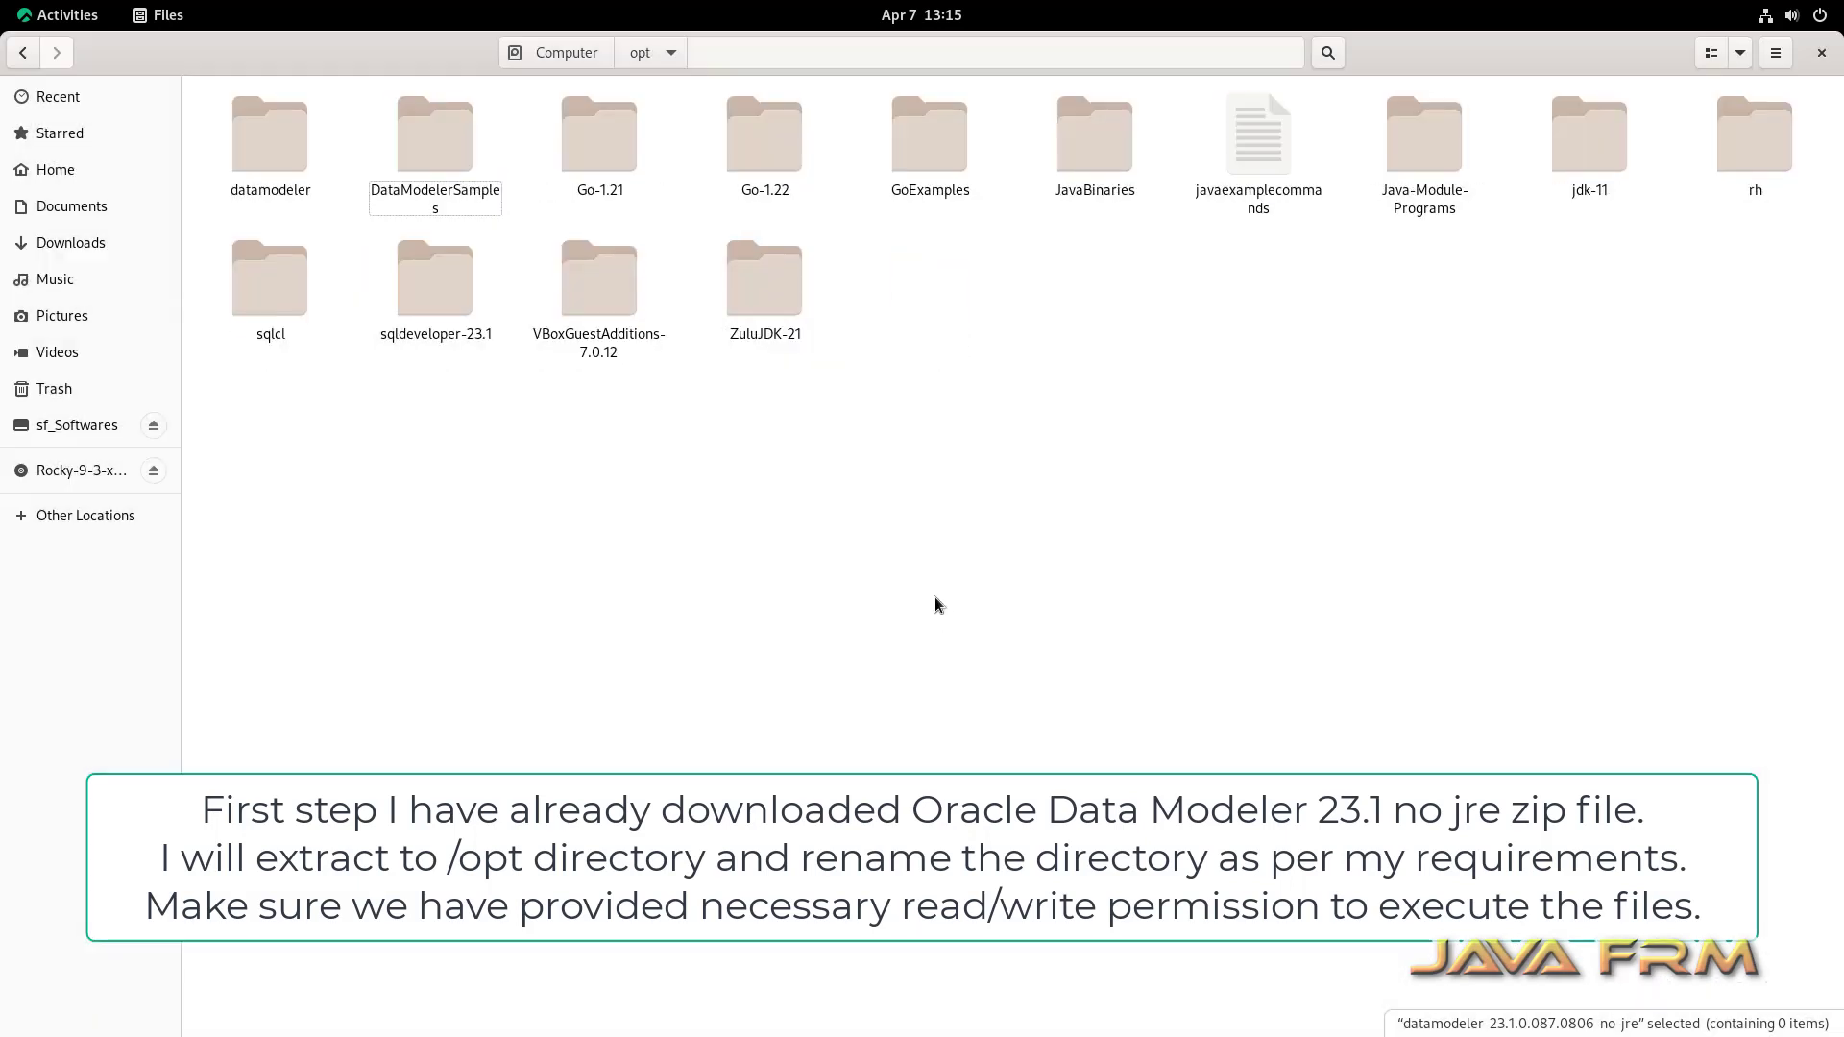
Step: Rename the datamodeler folder in /opt as datamodeler-23.1
click(272, 162)
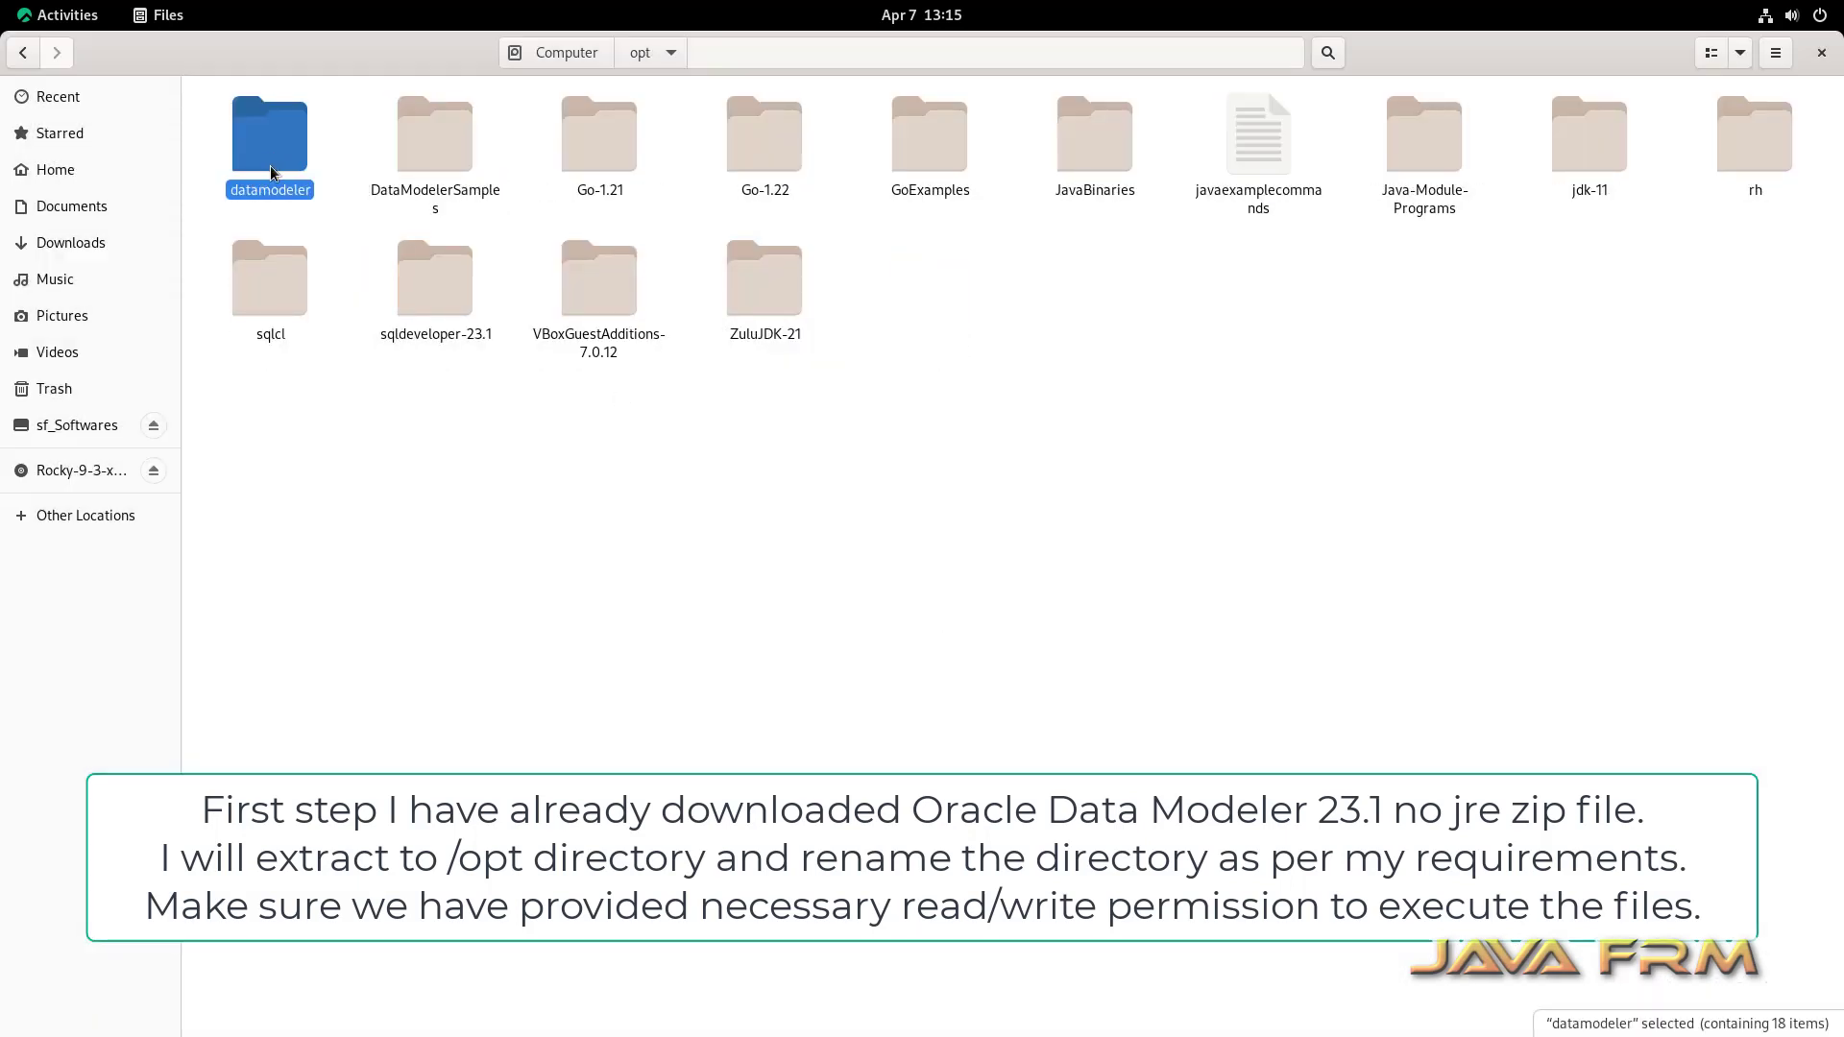
key(F2)
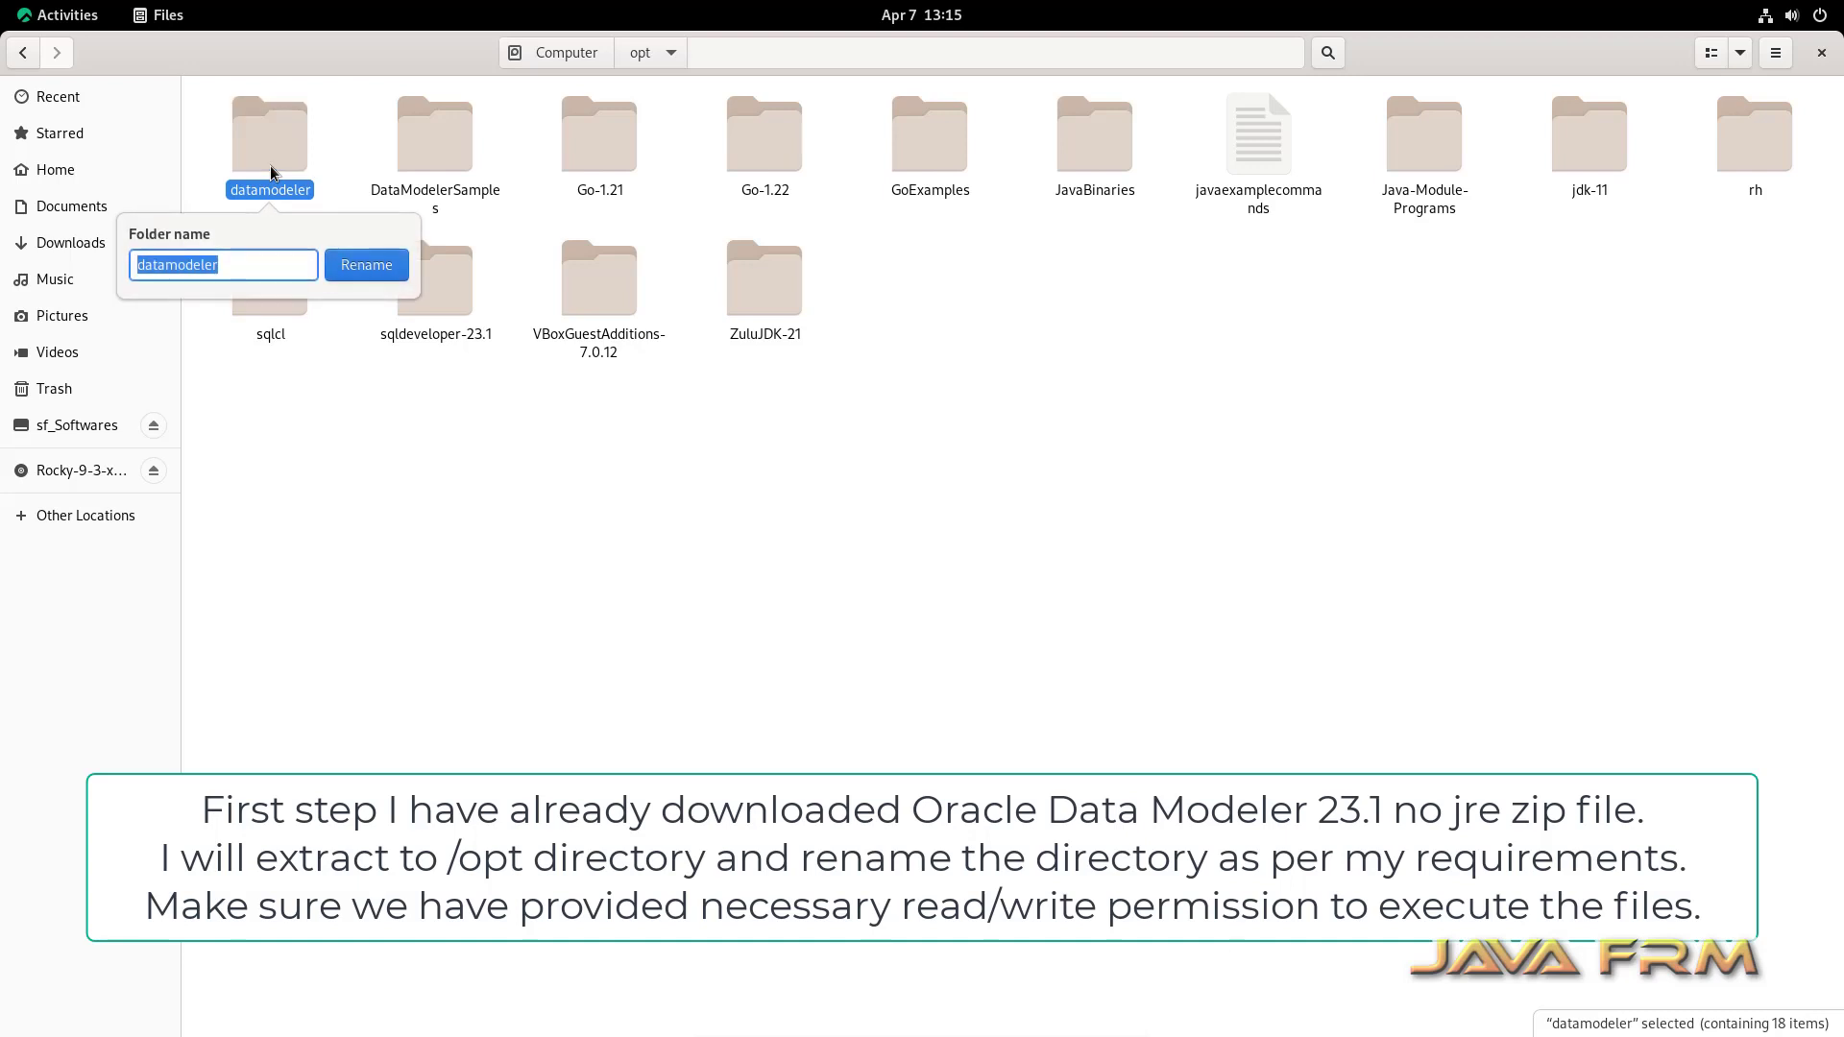
click(237, 269)
text(-23.1)
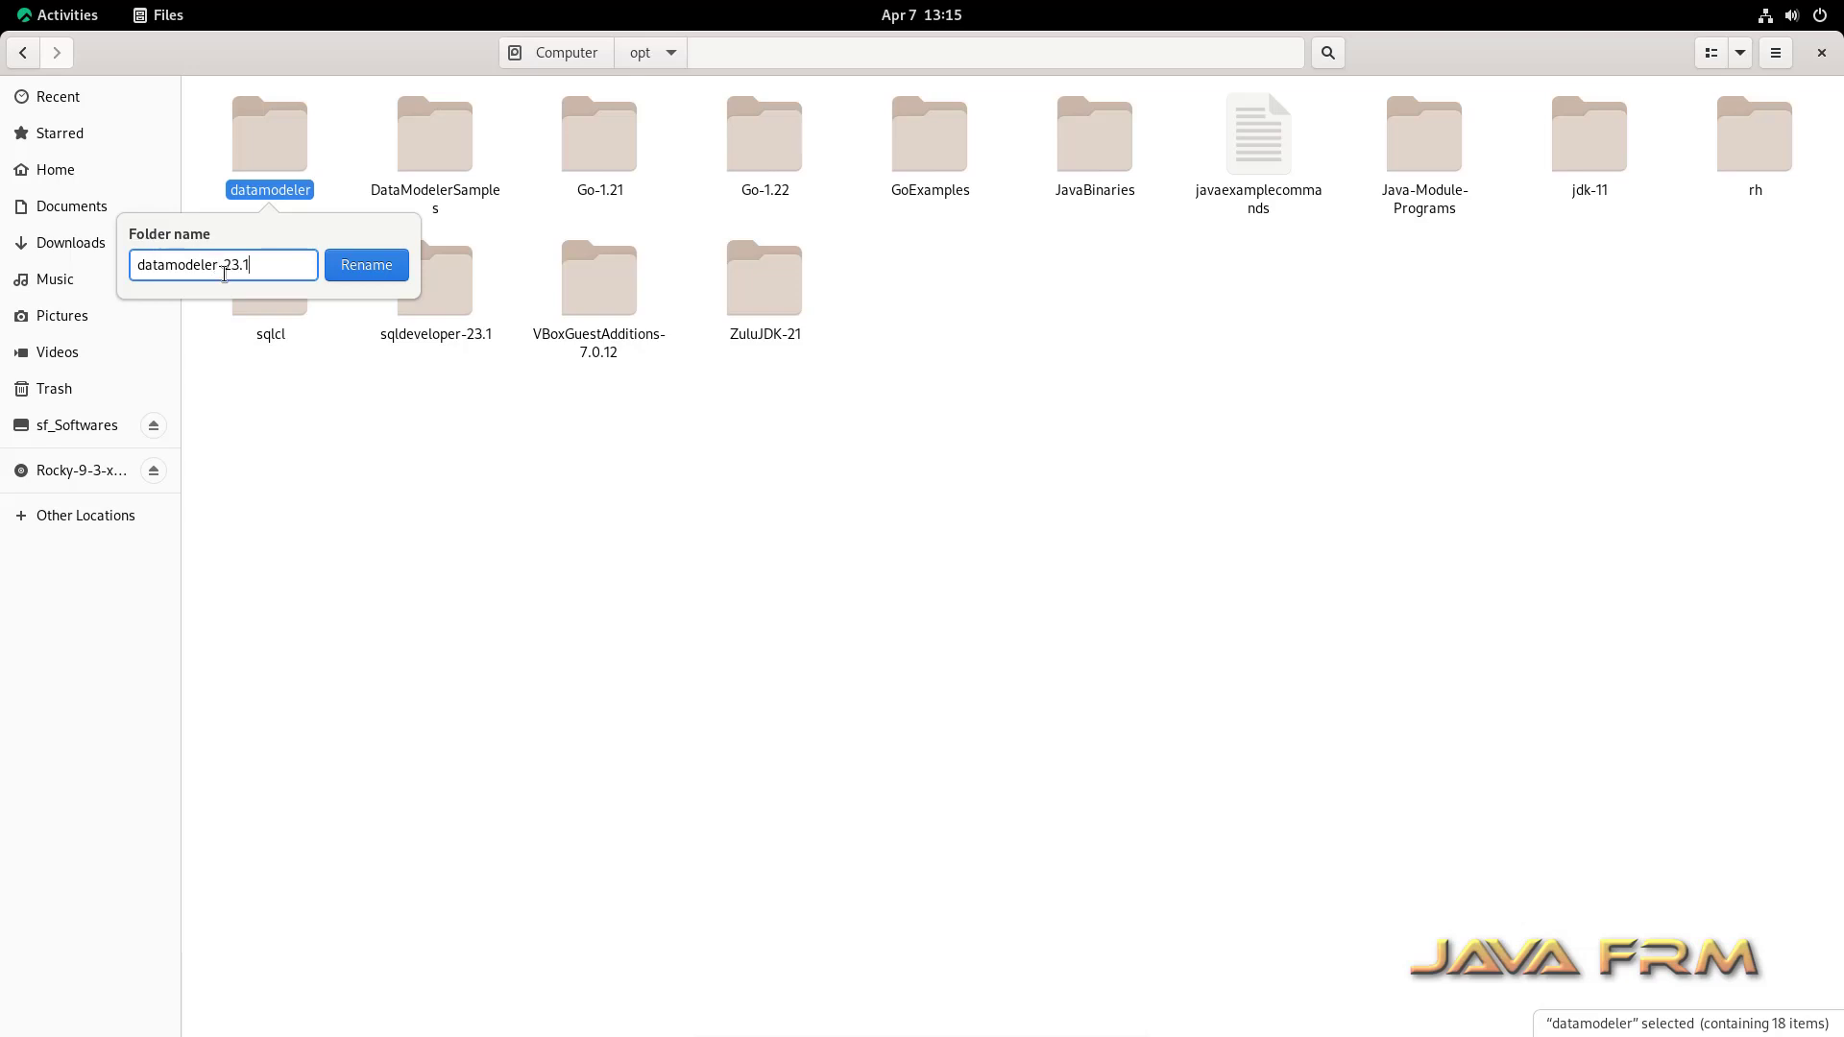
click(366, 265)
Step: Look inside the datamodeler-23.1 folder and examine the launchers datamodeler.exe and datamodeler.sh
double_click(285, 153)
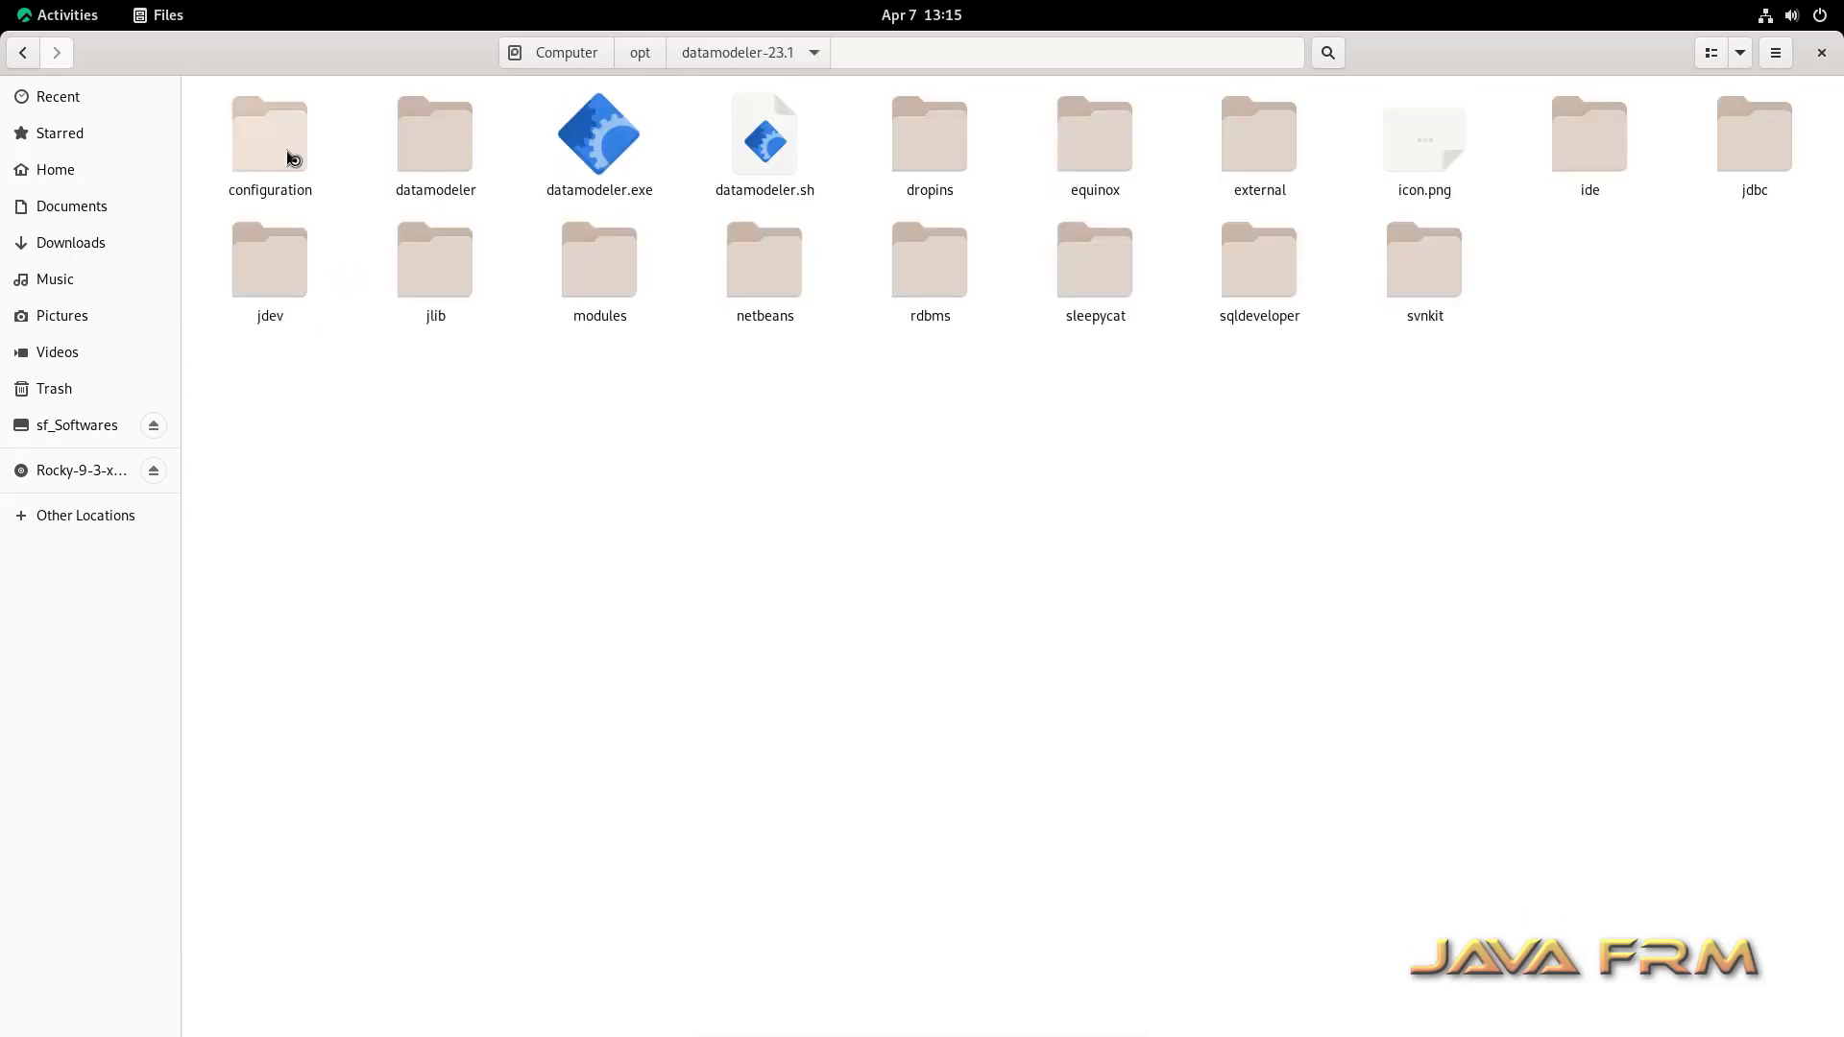
click(599, 212)
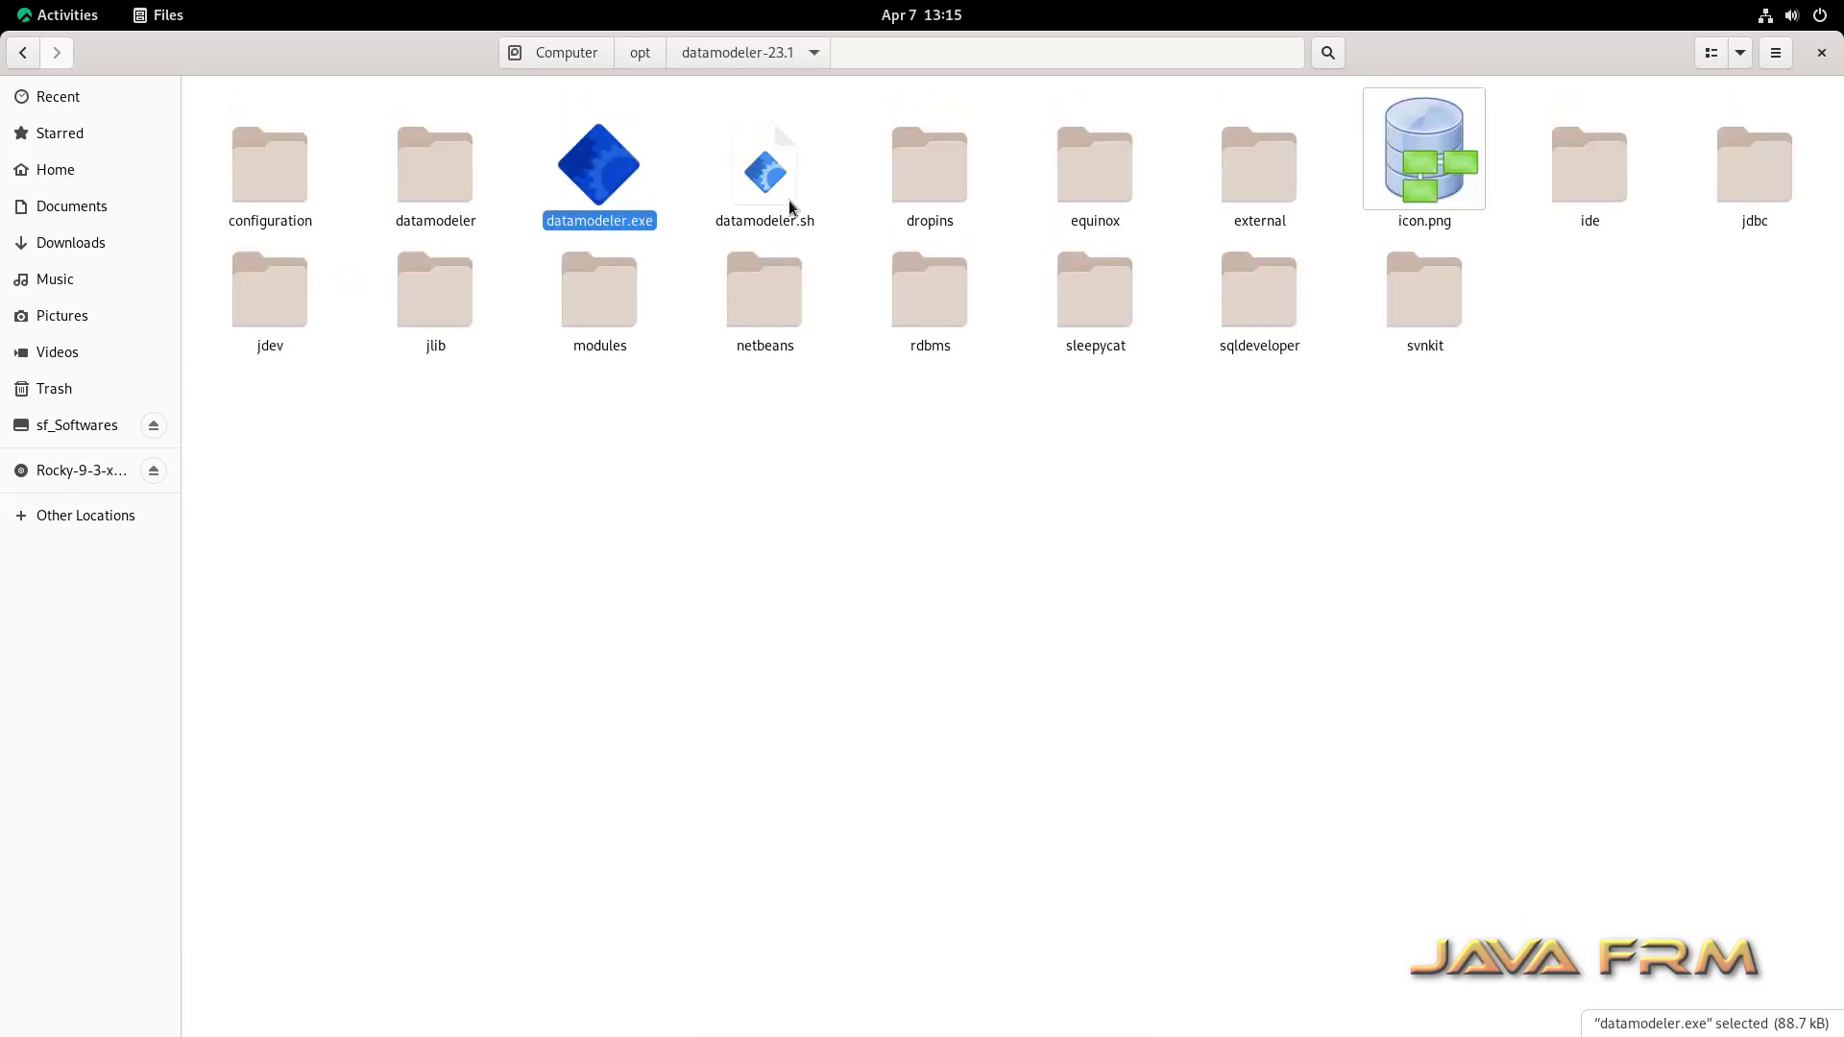
click(788, 200)
click(634, 196)
click(766, 210)
click(608, 218)
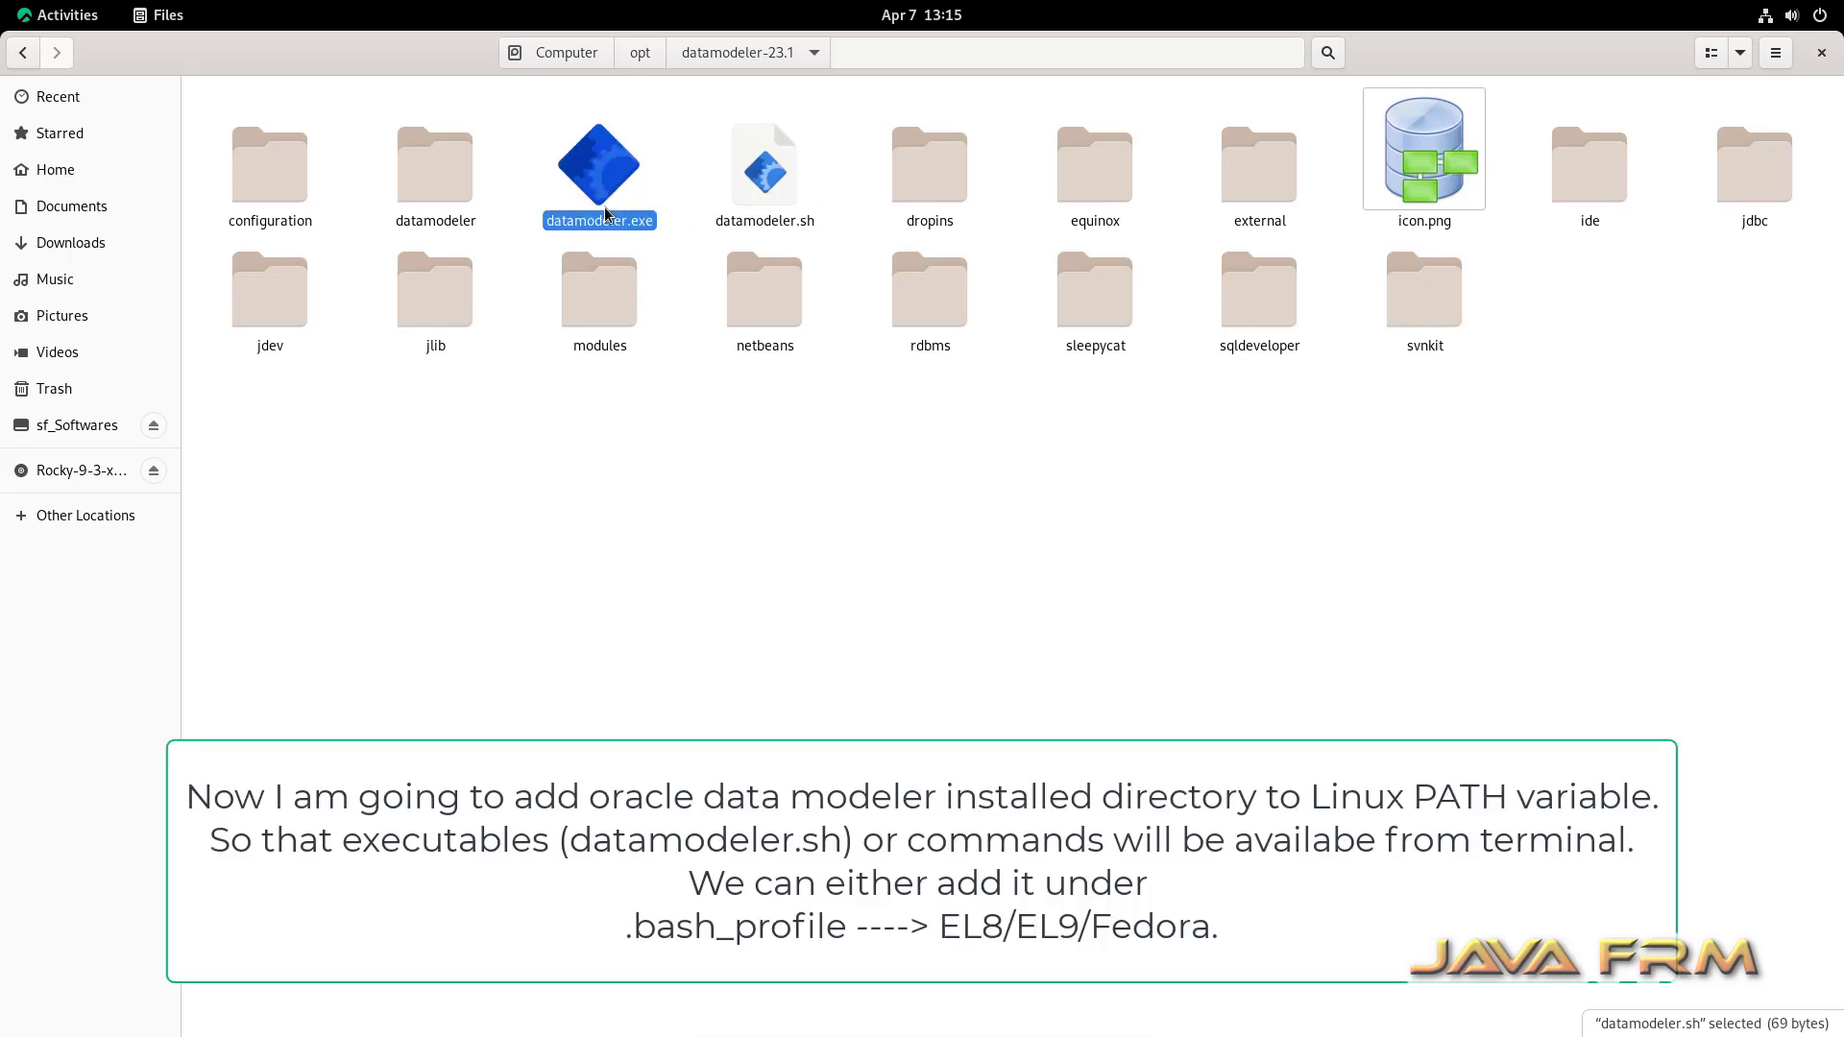
click(765, 200)
click(611, 216)
click(757, 227)
click(620, 220)
Step: Open .bash_profile from the Home folder in Text Editor, append :/opt/datamodeler-23.1 to the PATH export line and save
click(57, 173)
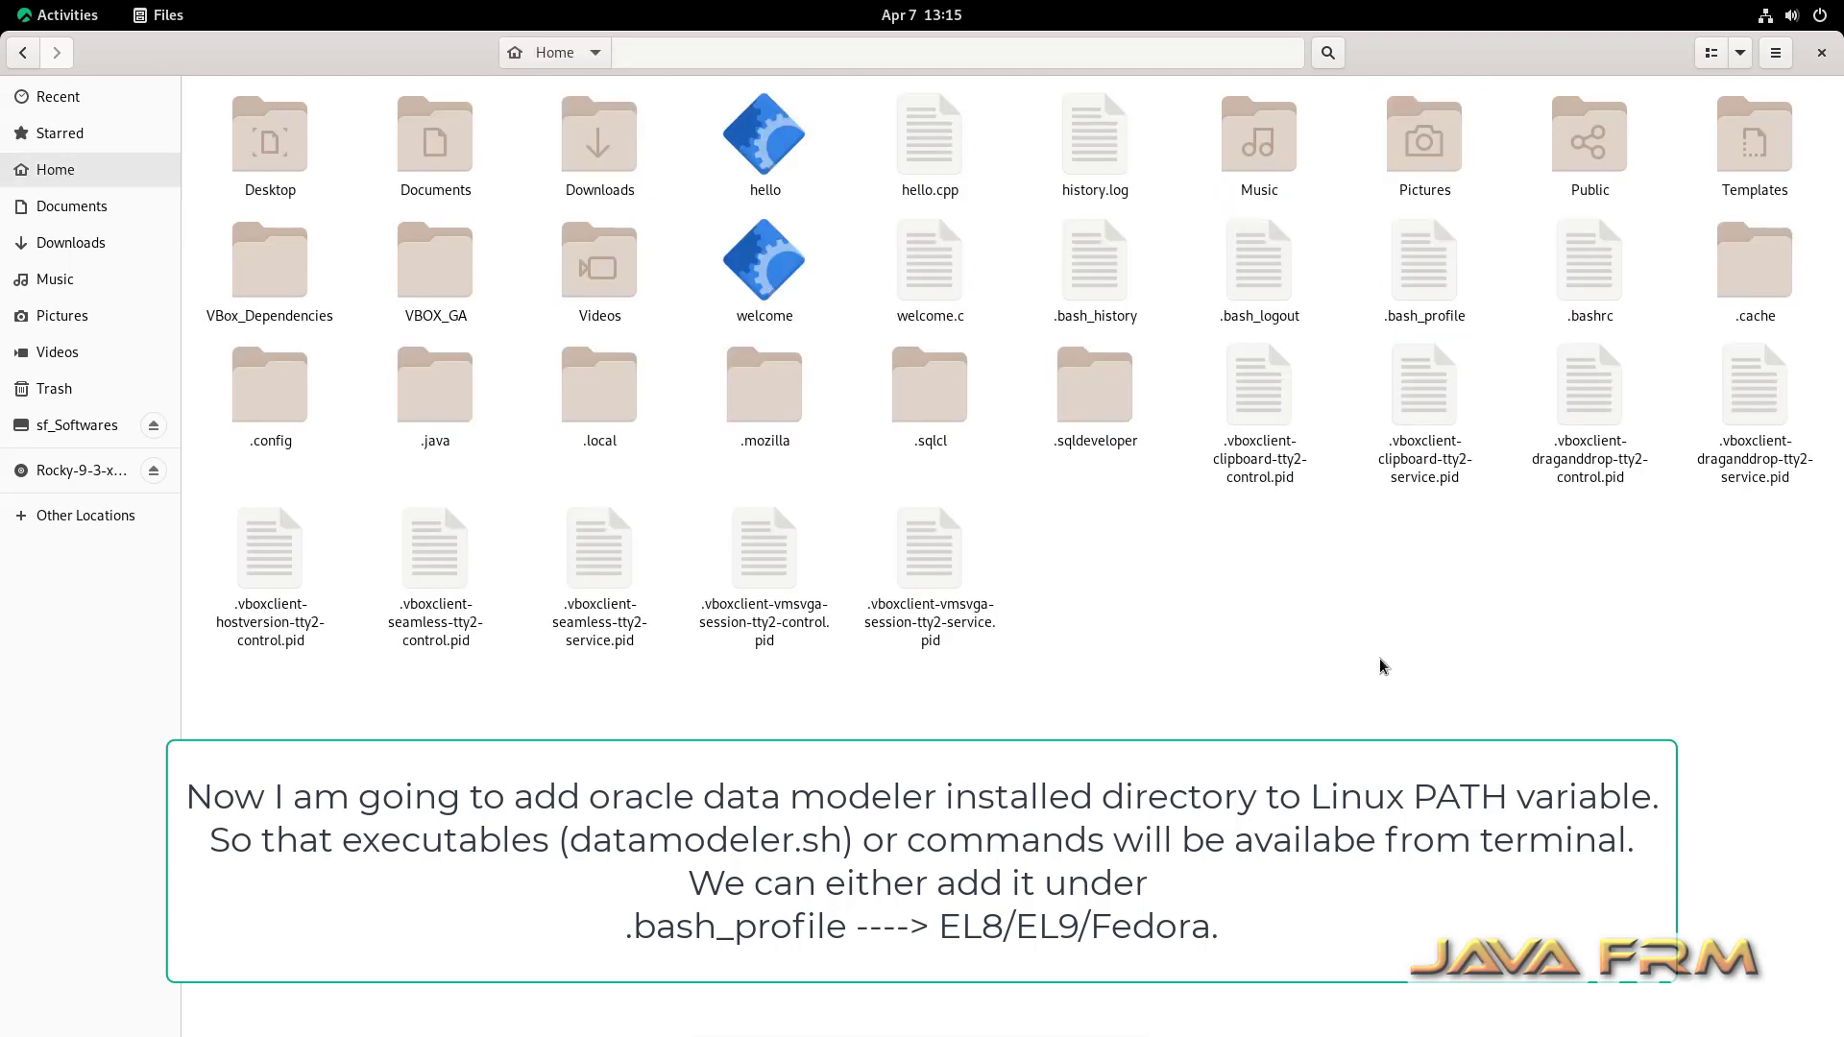
click(1428, 288)
right_click(1429, 288)
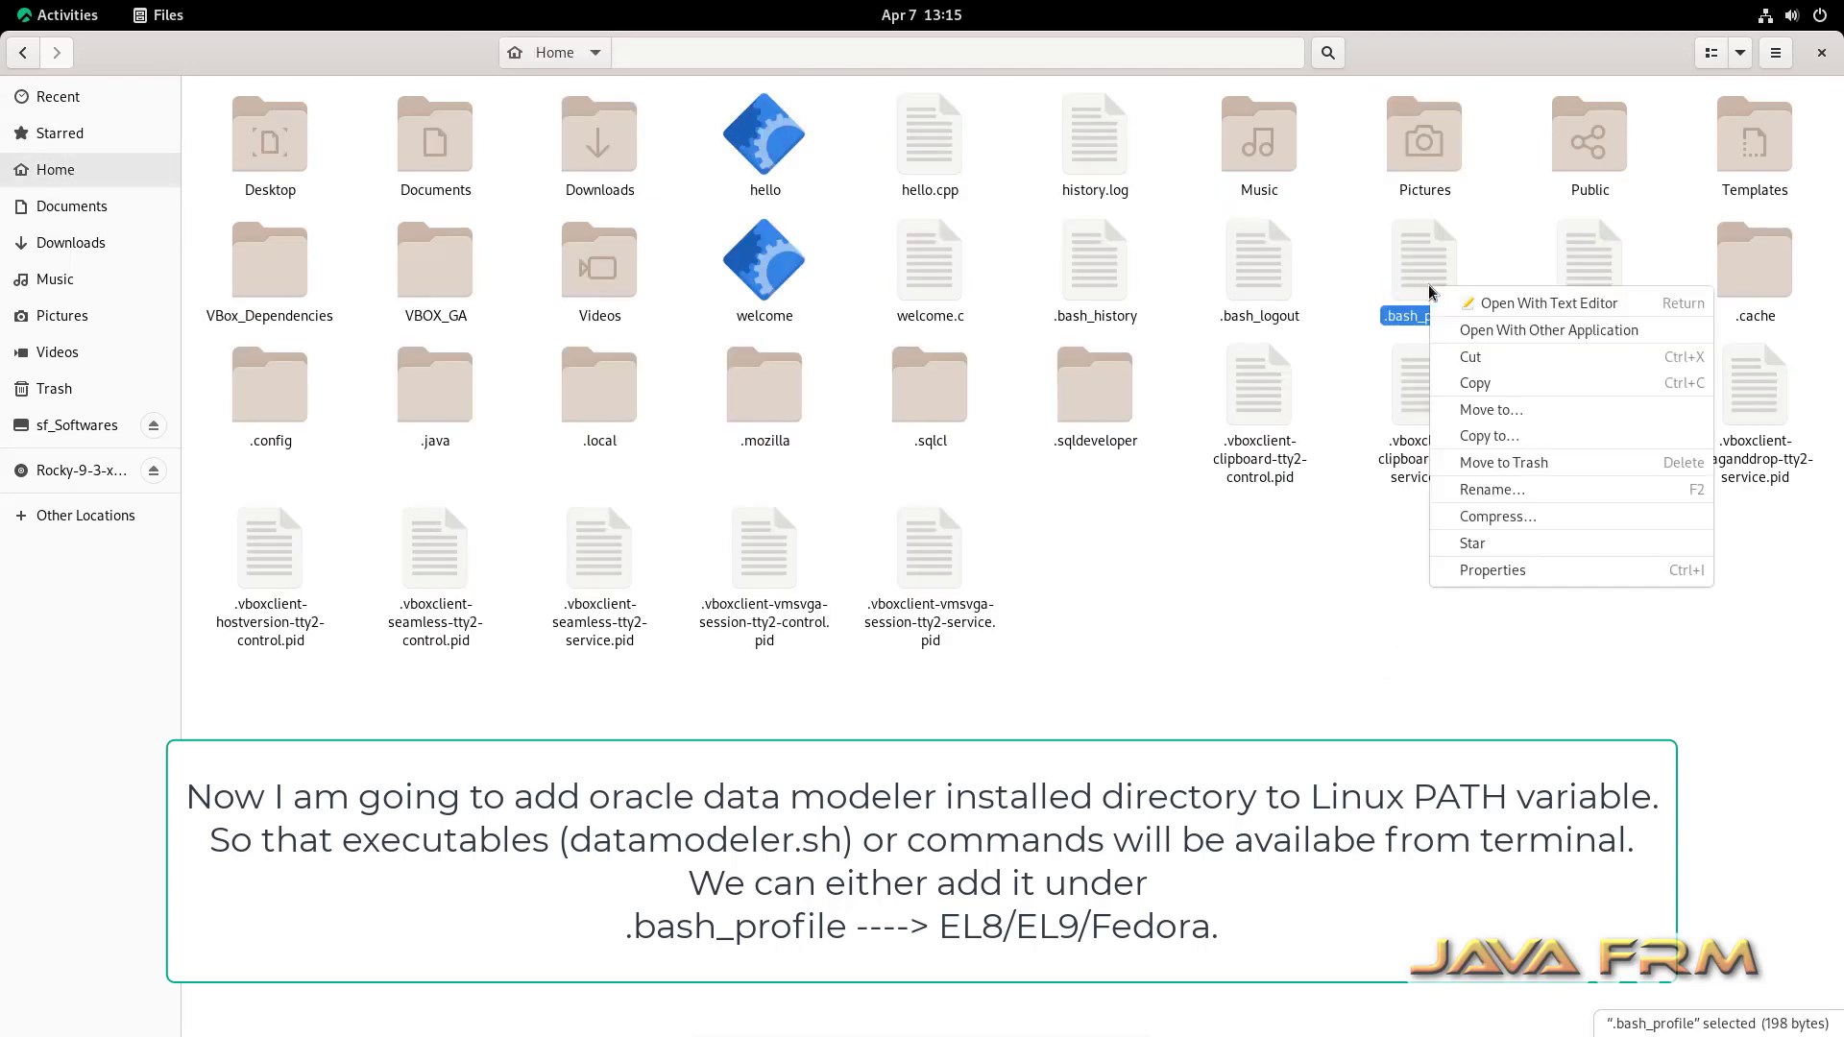
click(1524, 320)
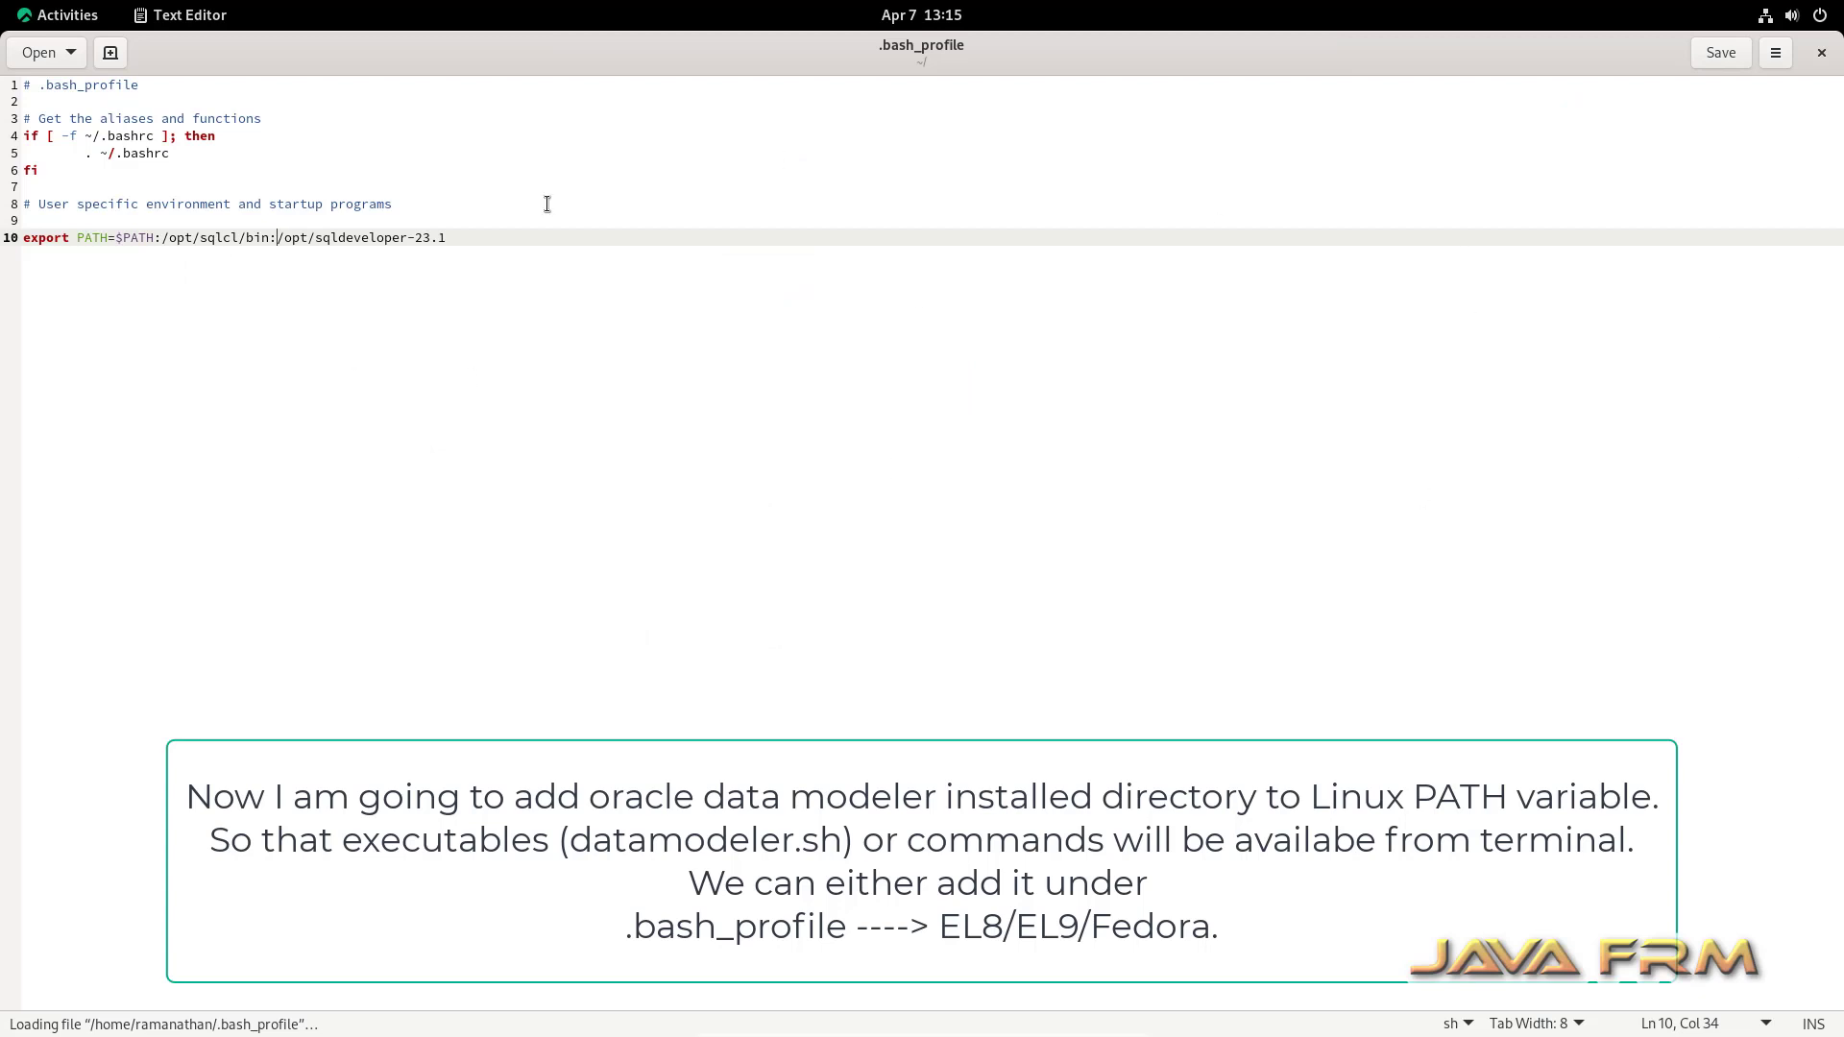
click(485, 236)
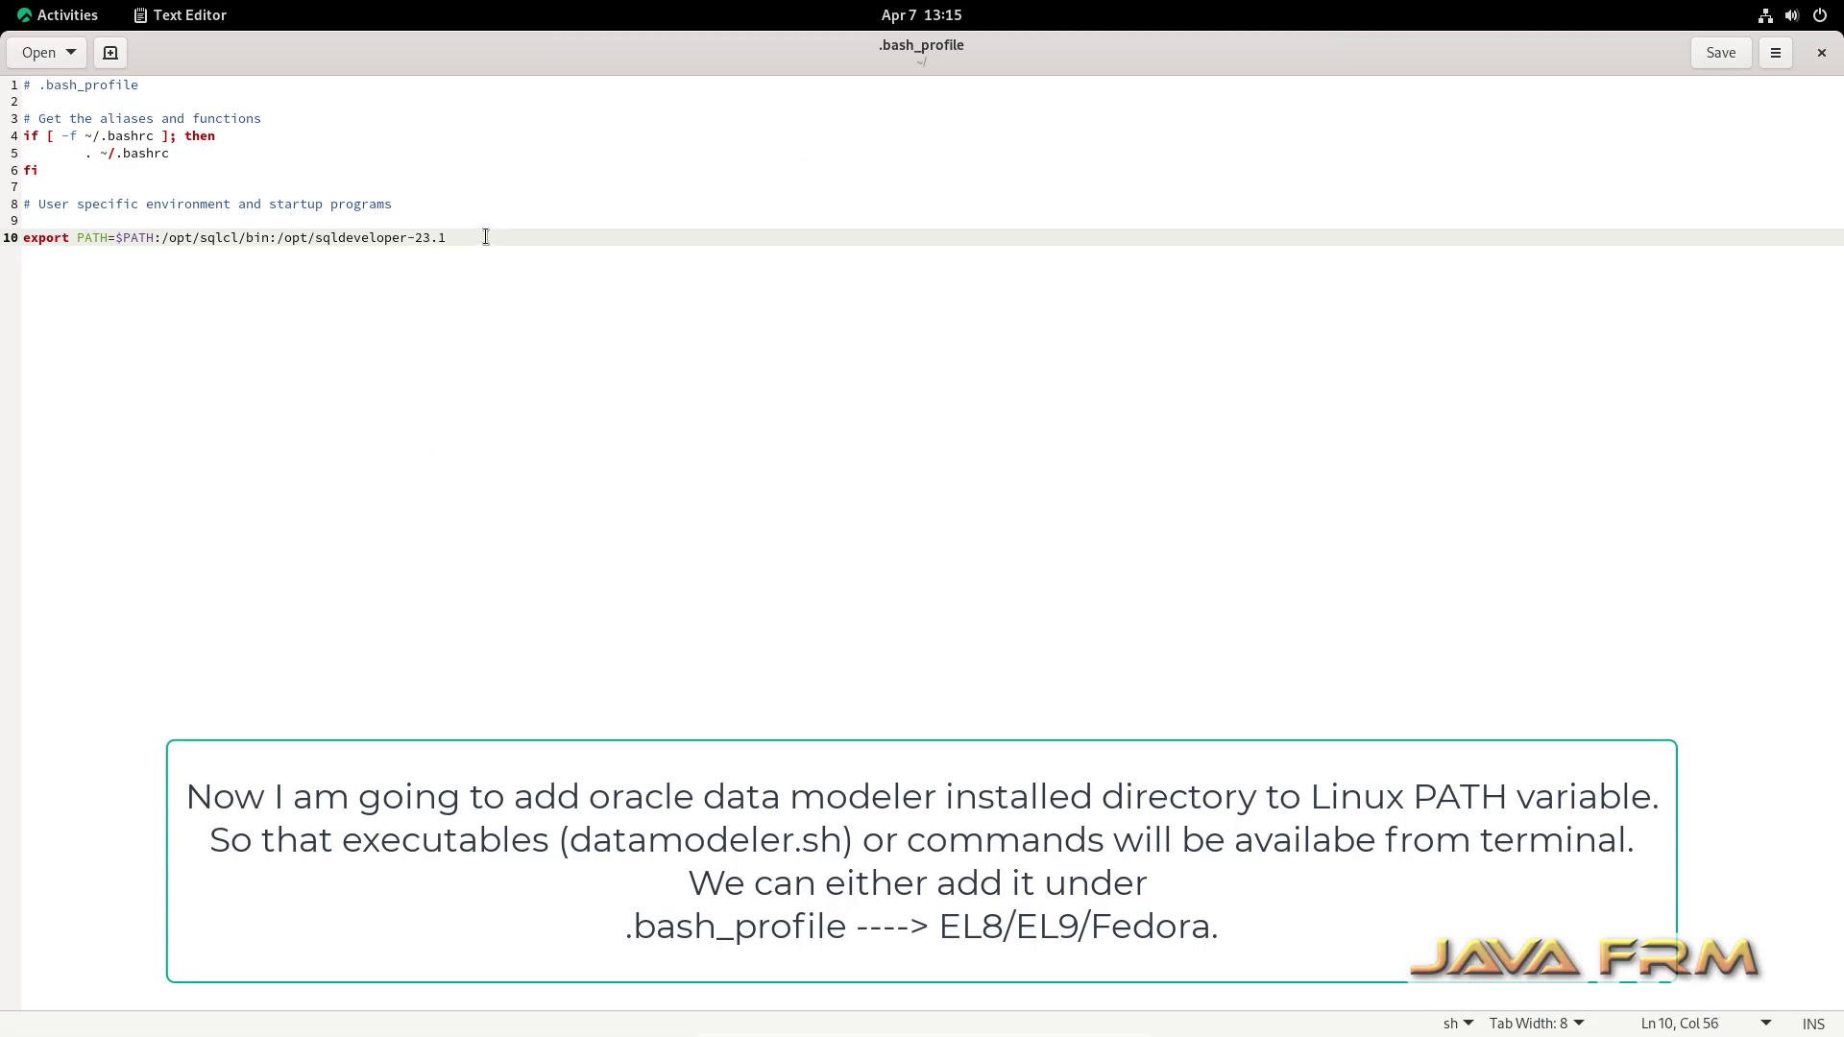
text(:/opt/datamodeler-23.1)
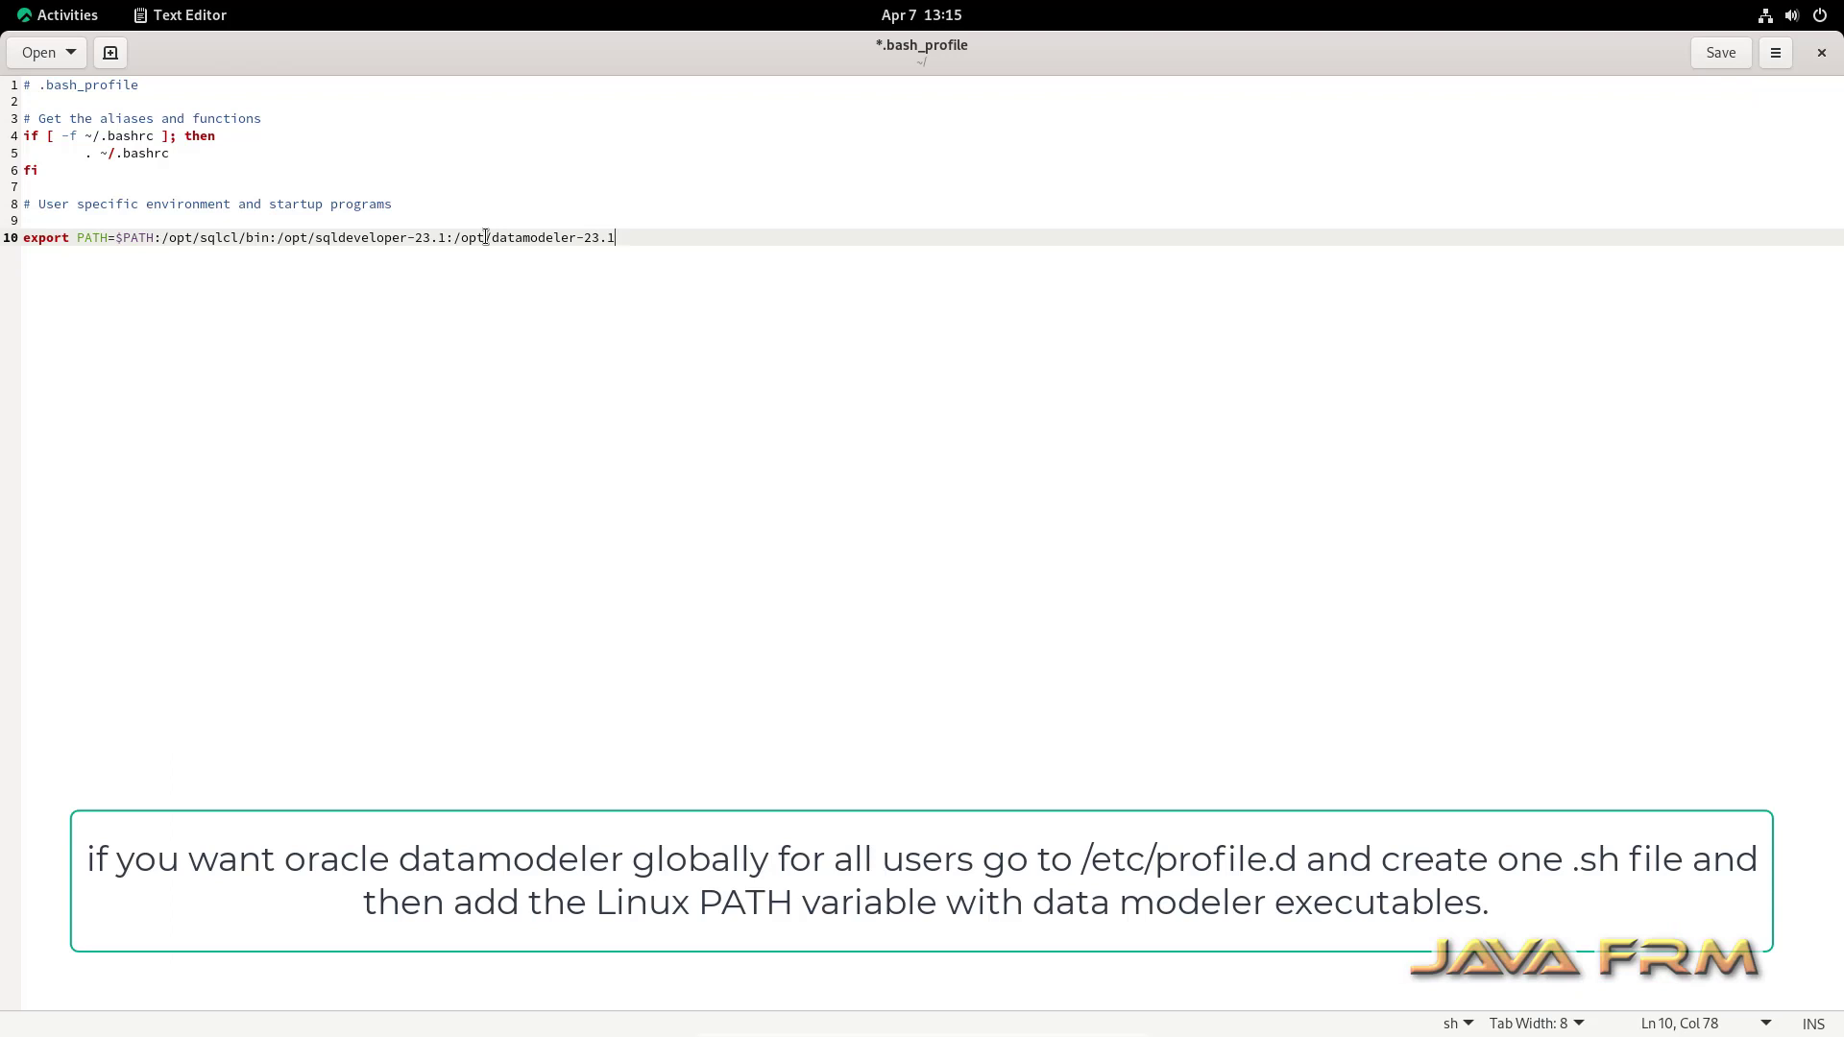
click(1720, 59)
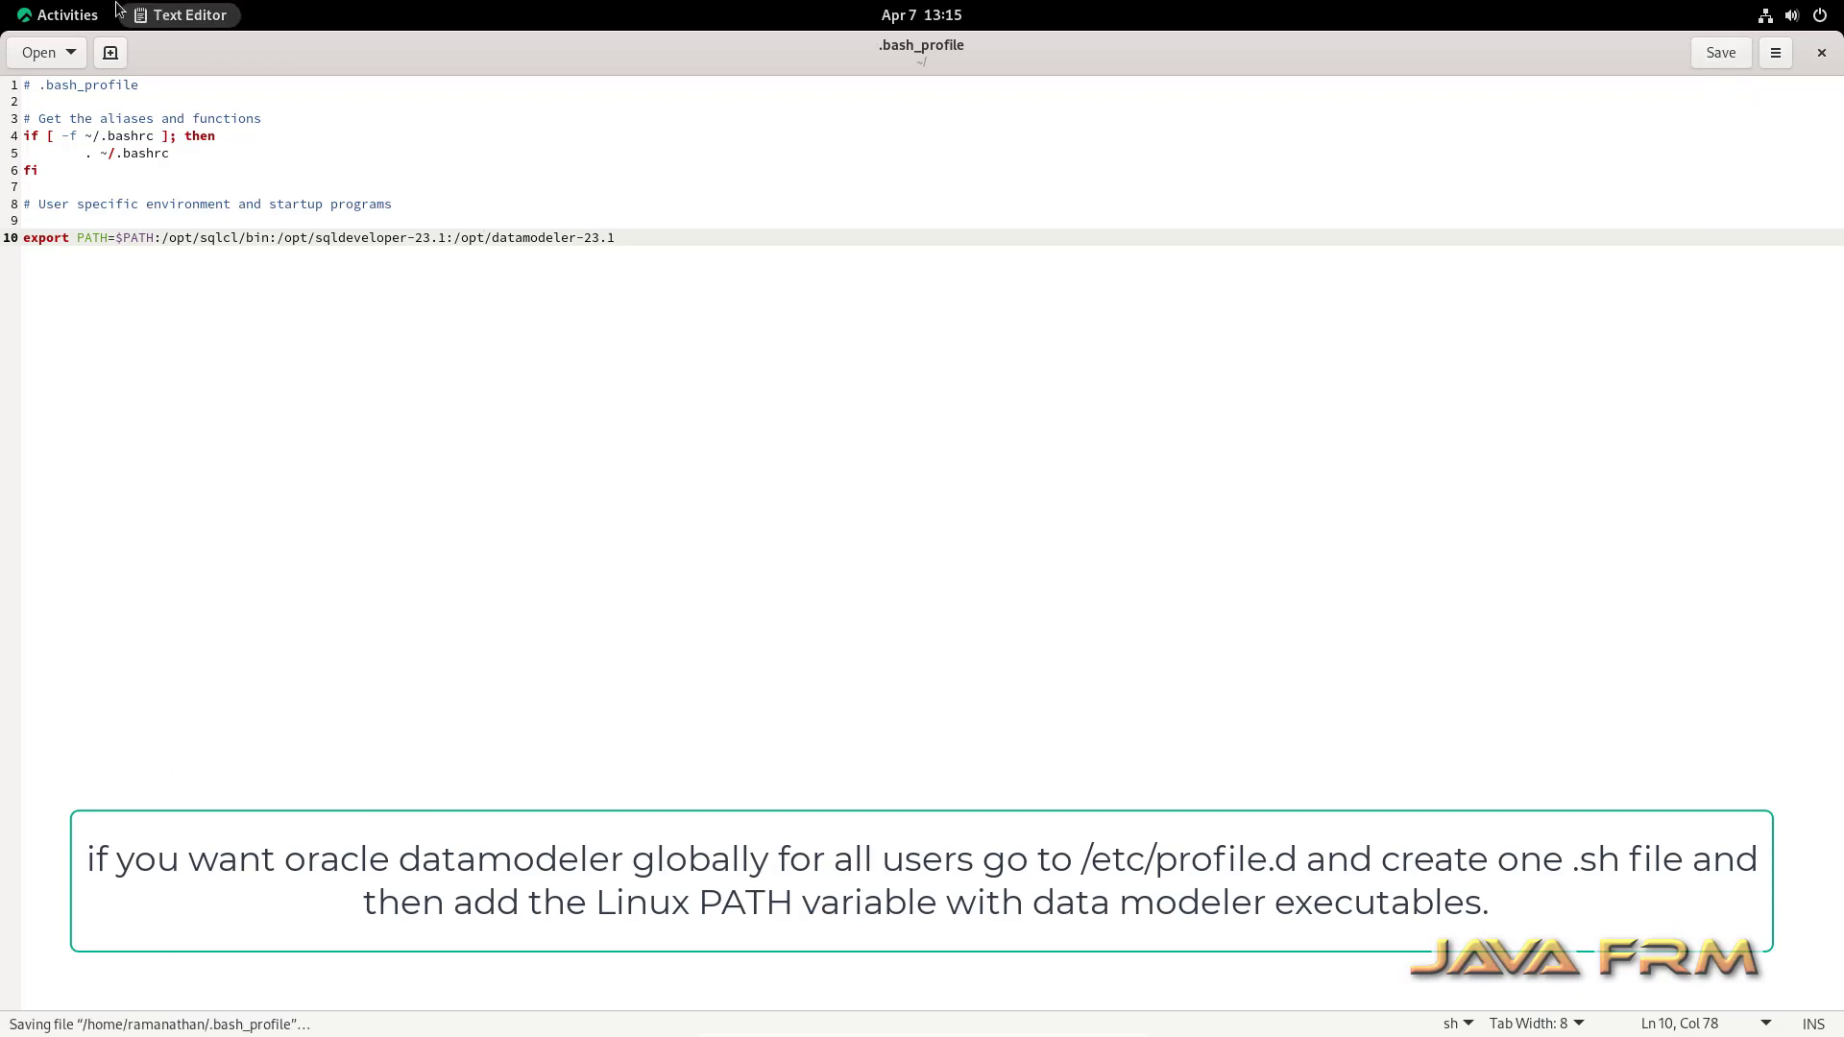
Step: Switch to Terminal, print the working directory with pwd and reload the profile with source .bash_profile
click(63, 14)
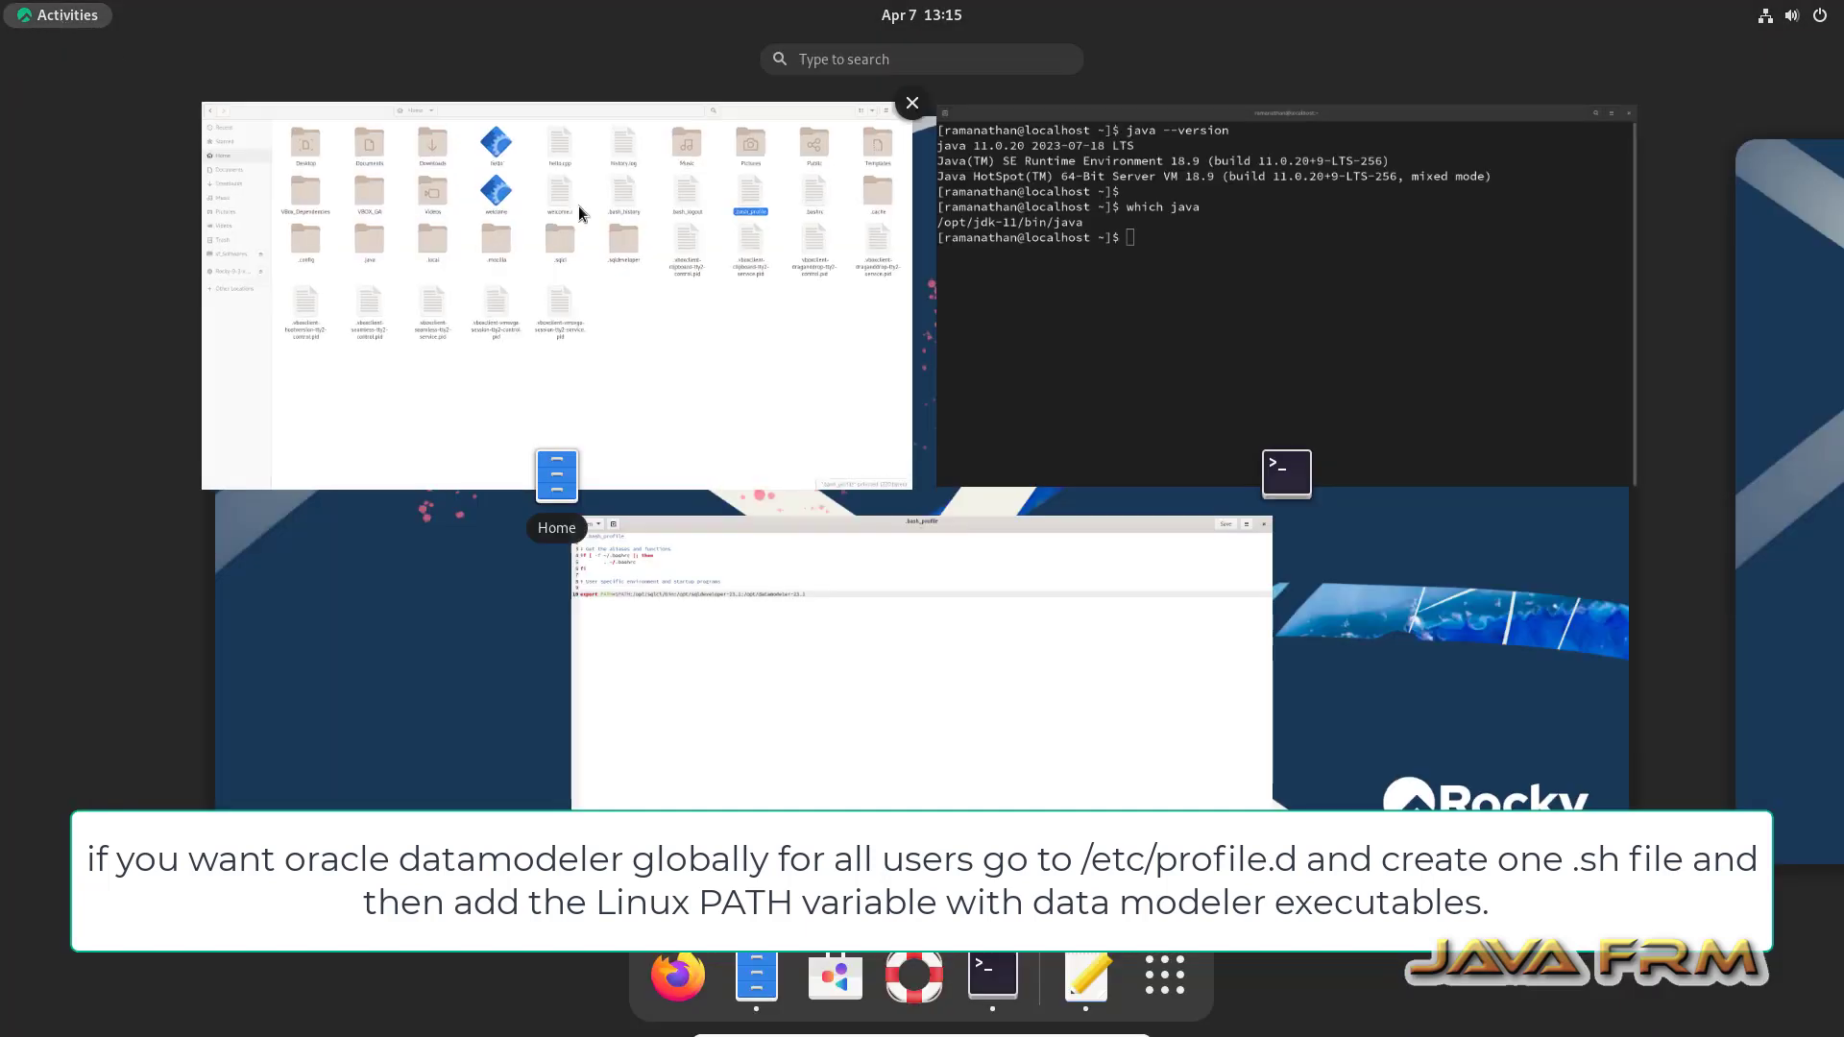
click(1145, 342)
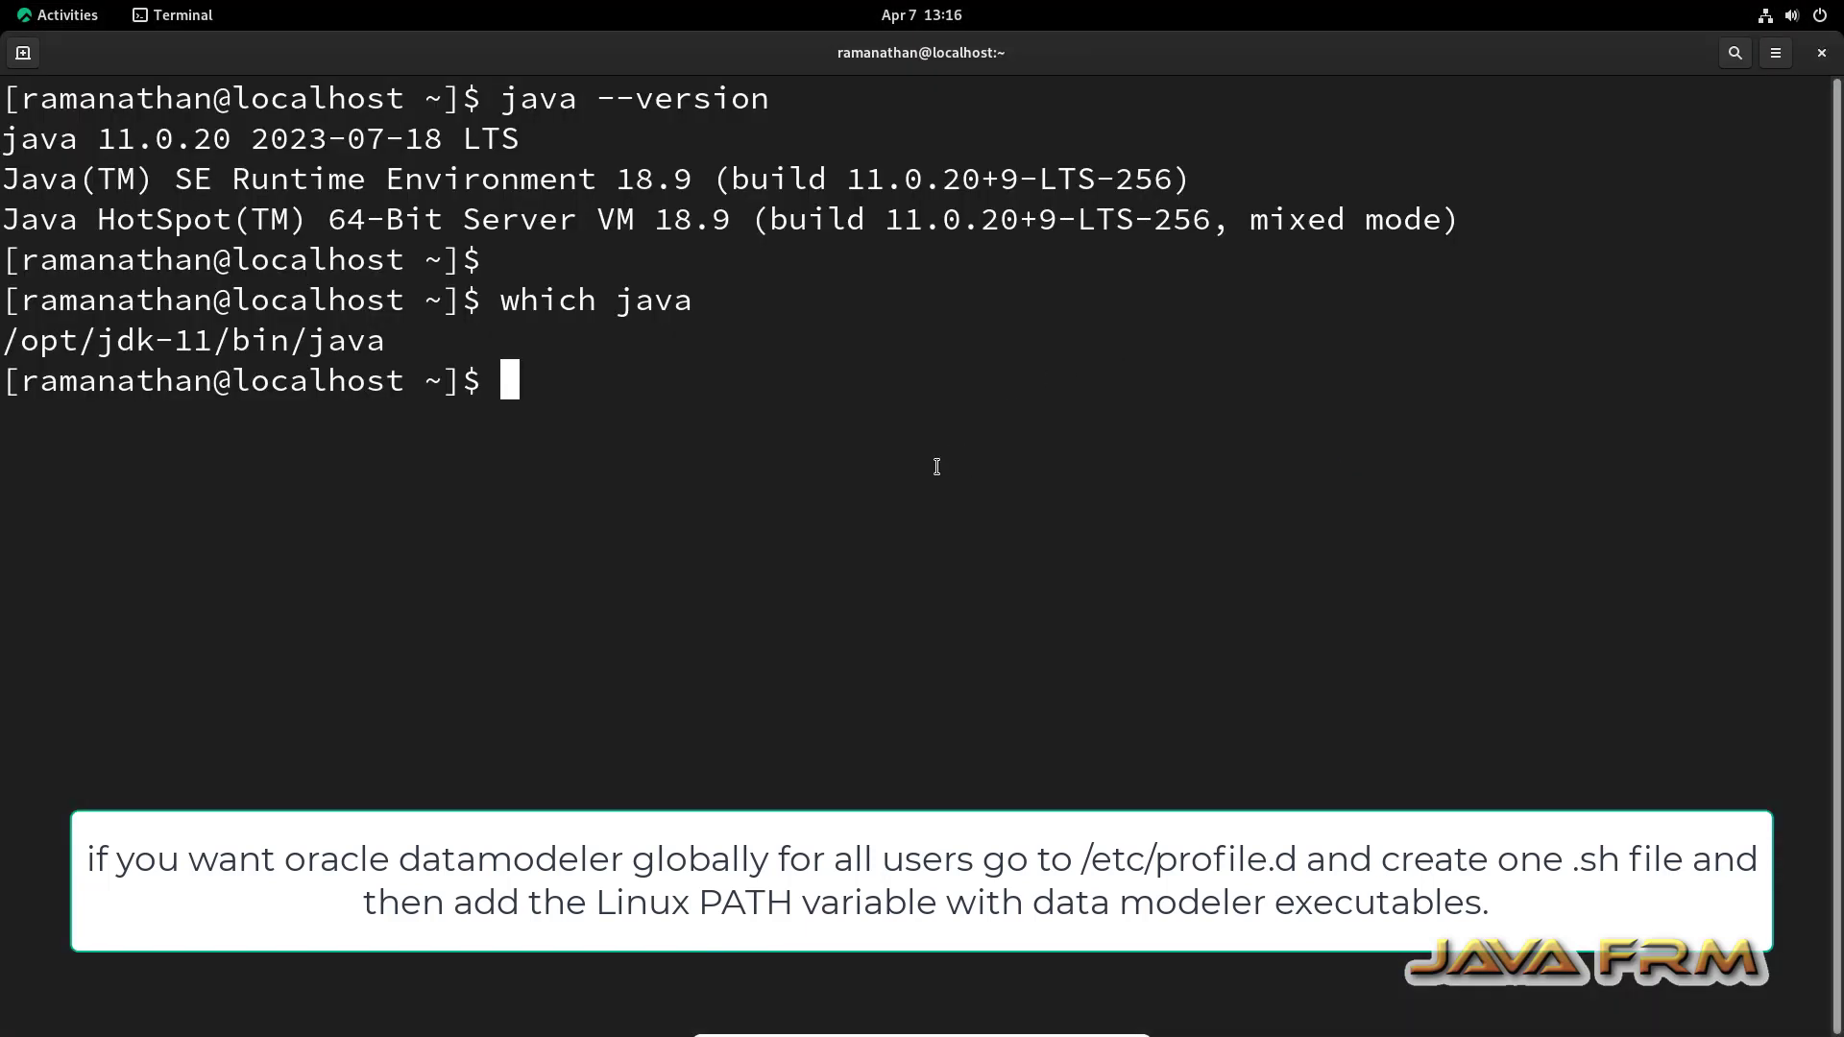
text(pwd)
key(Return)
text(sou)
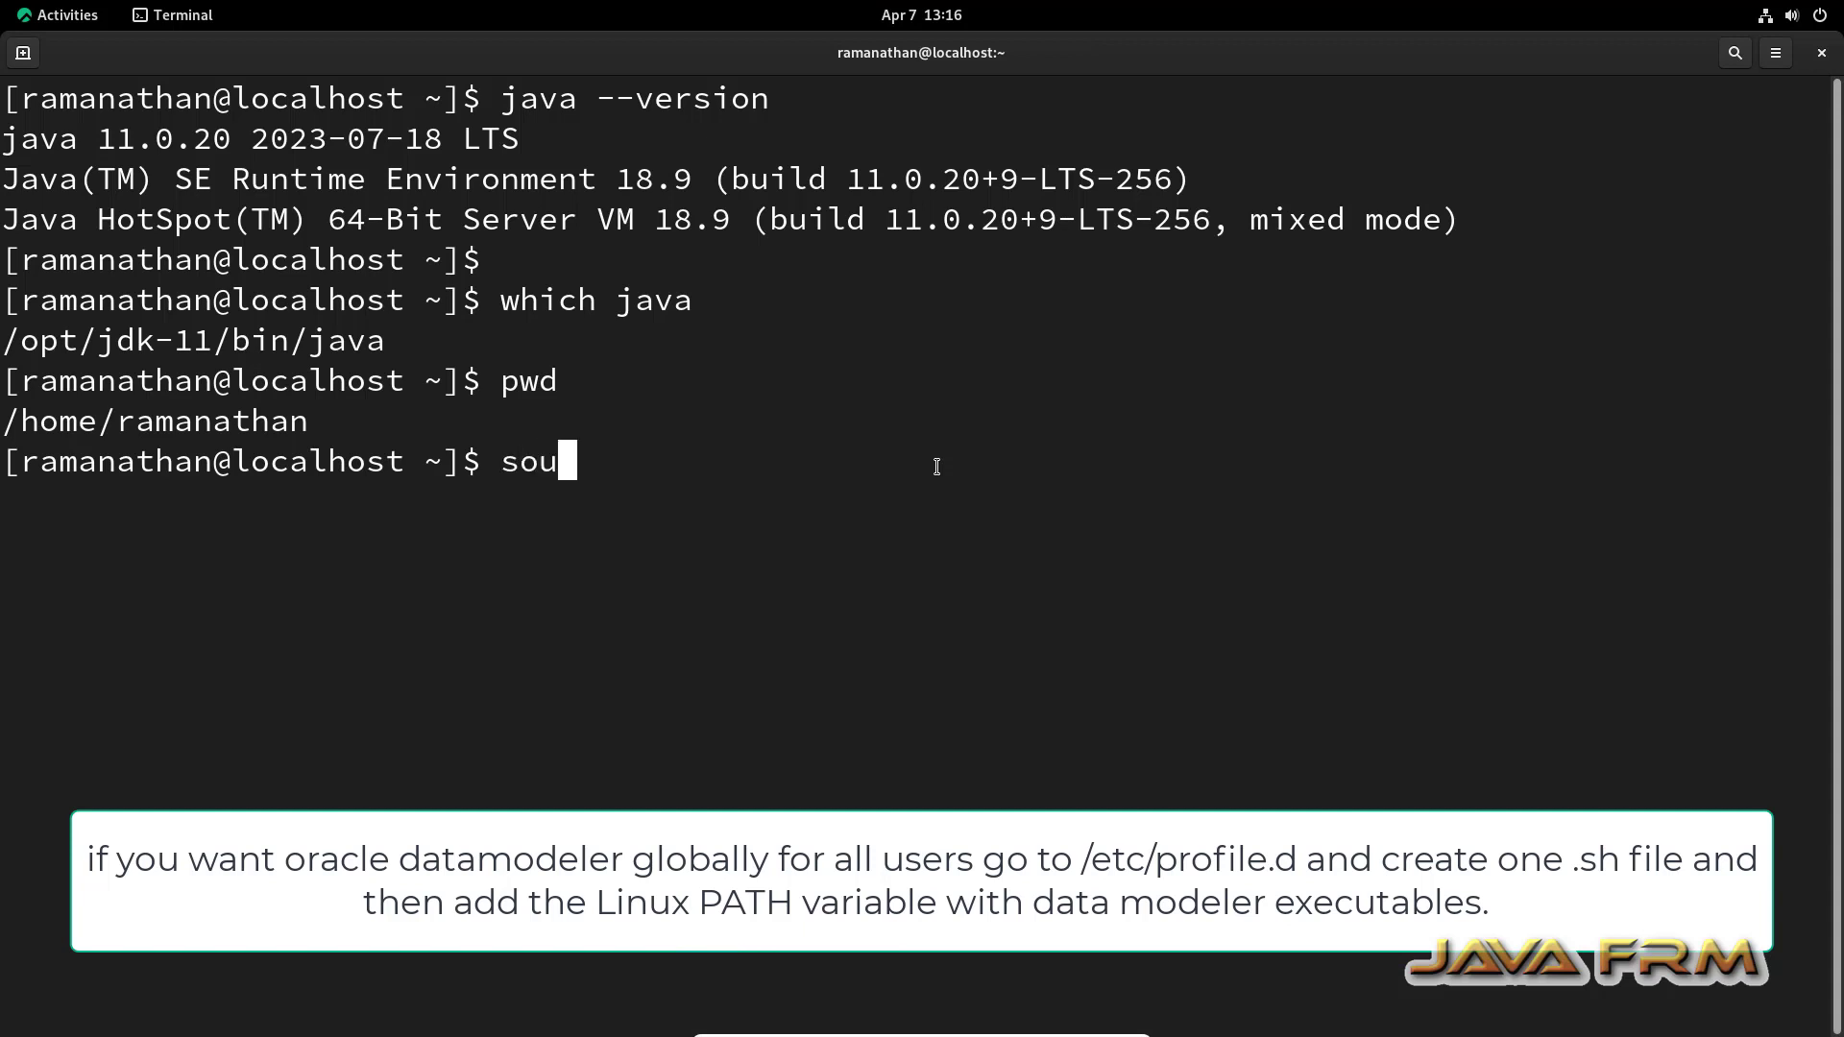
text(rce .bash)
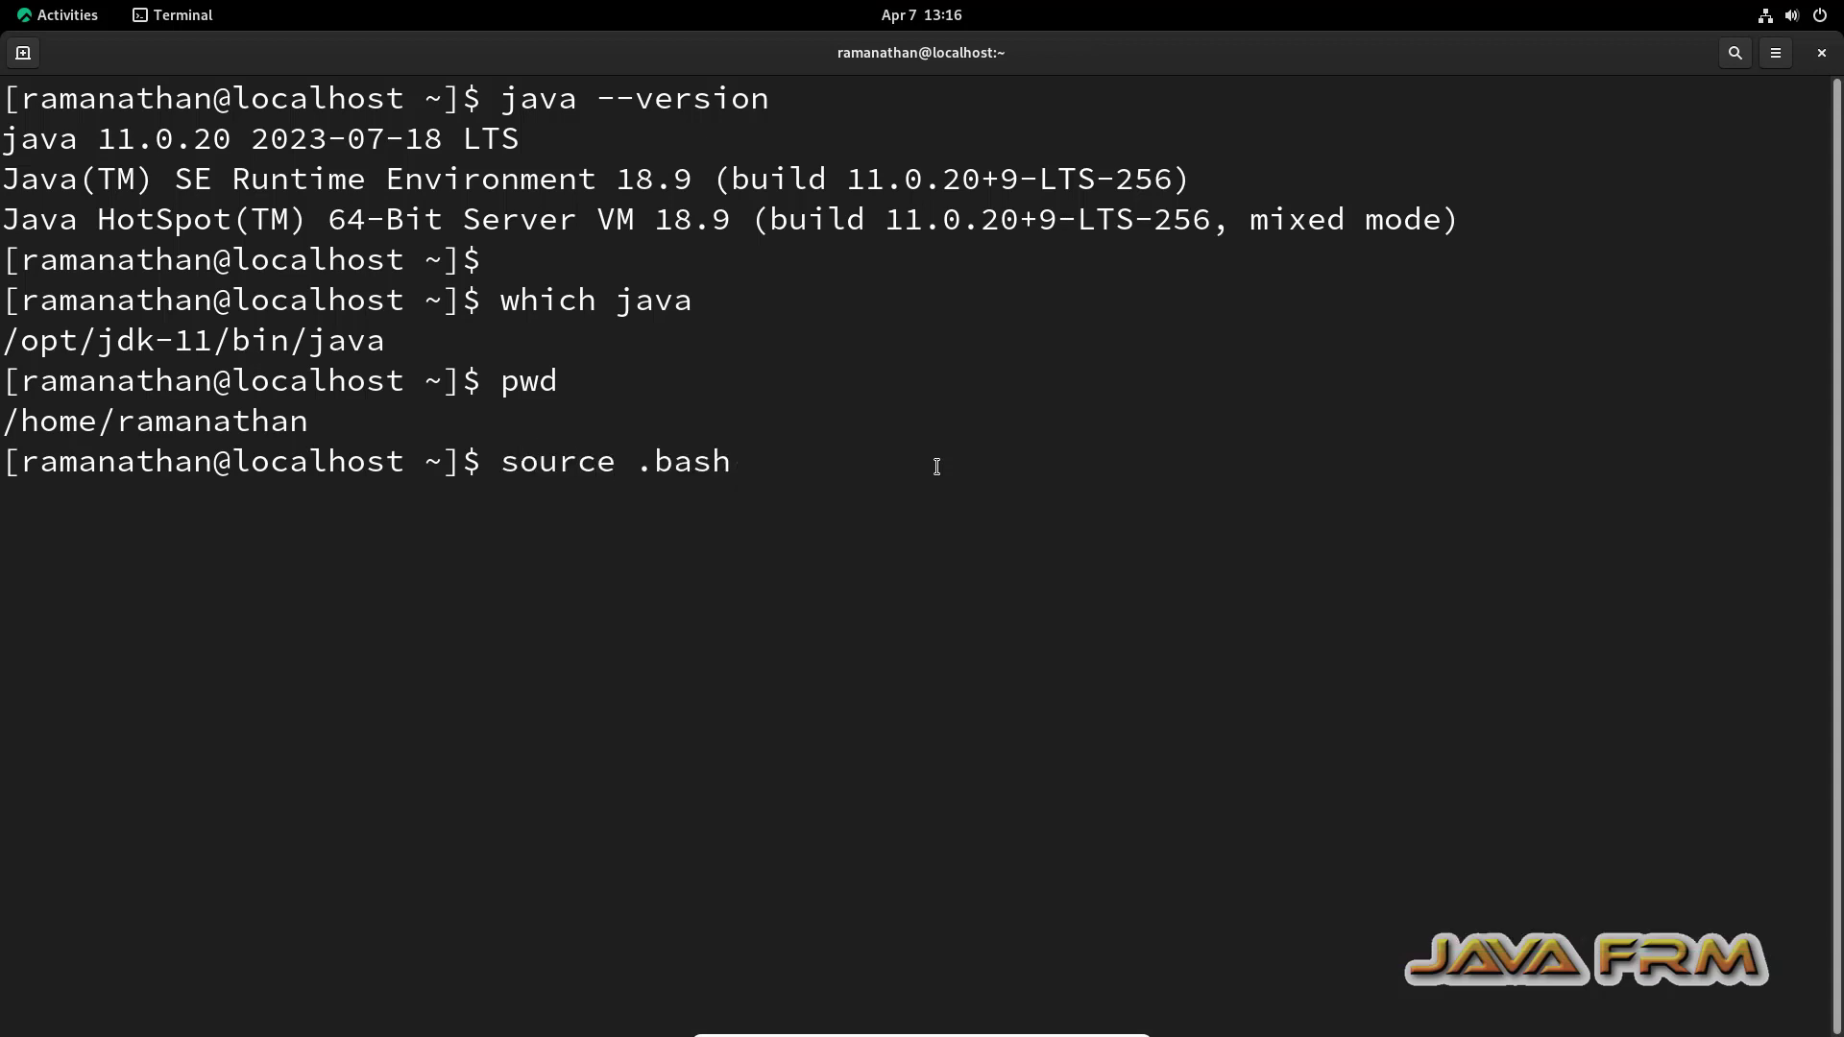
text(_profile)
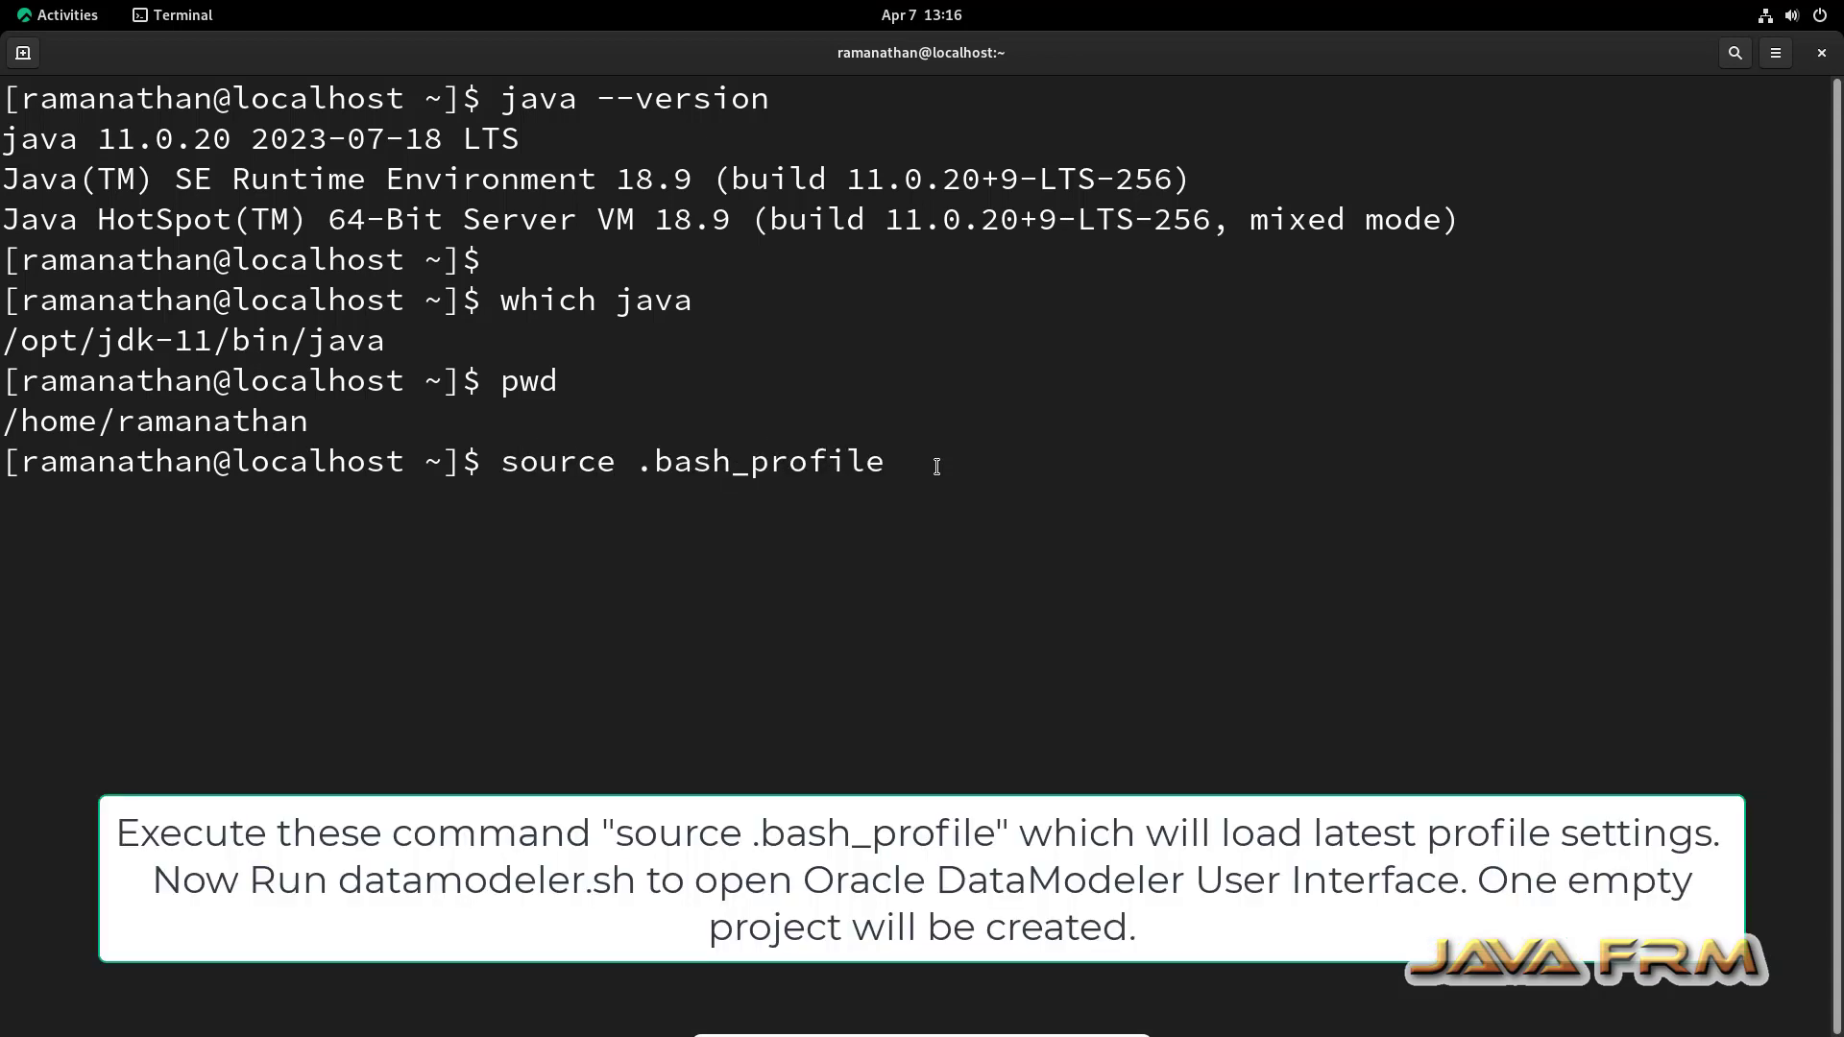
key(Return)
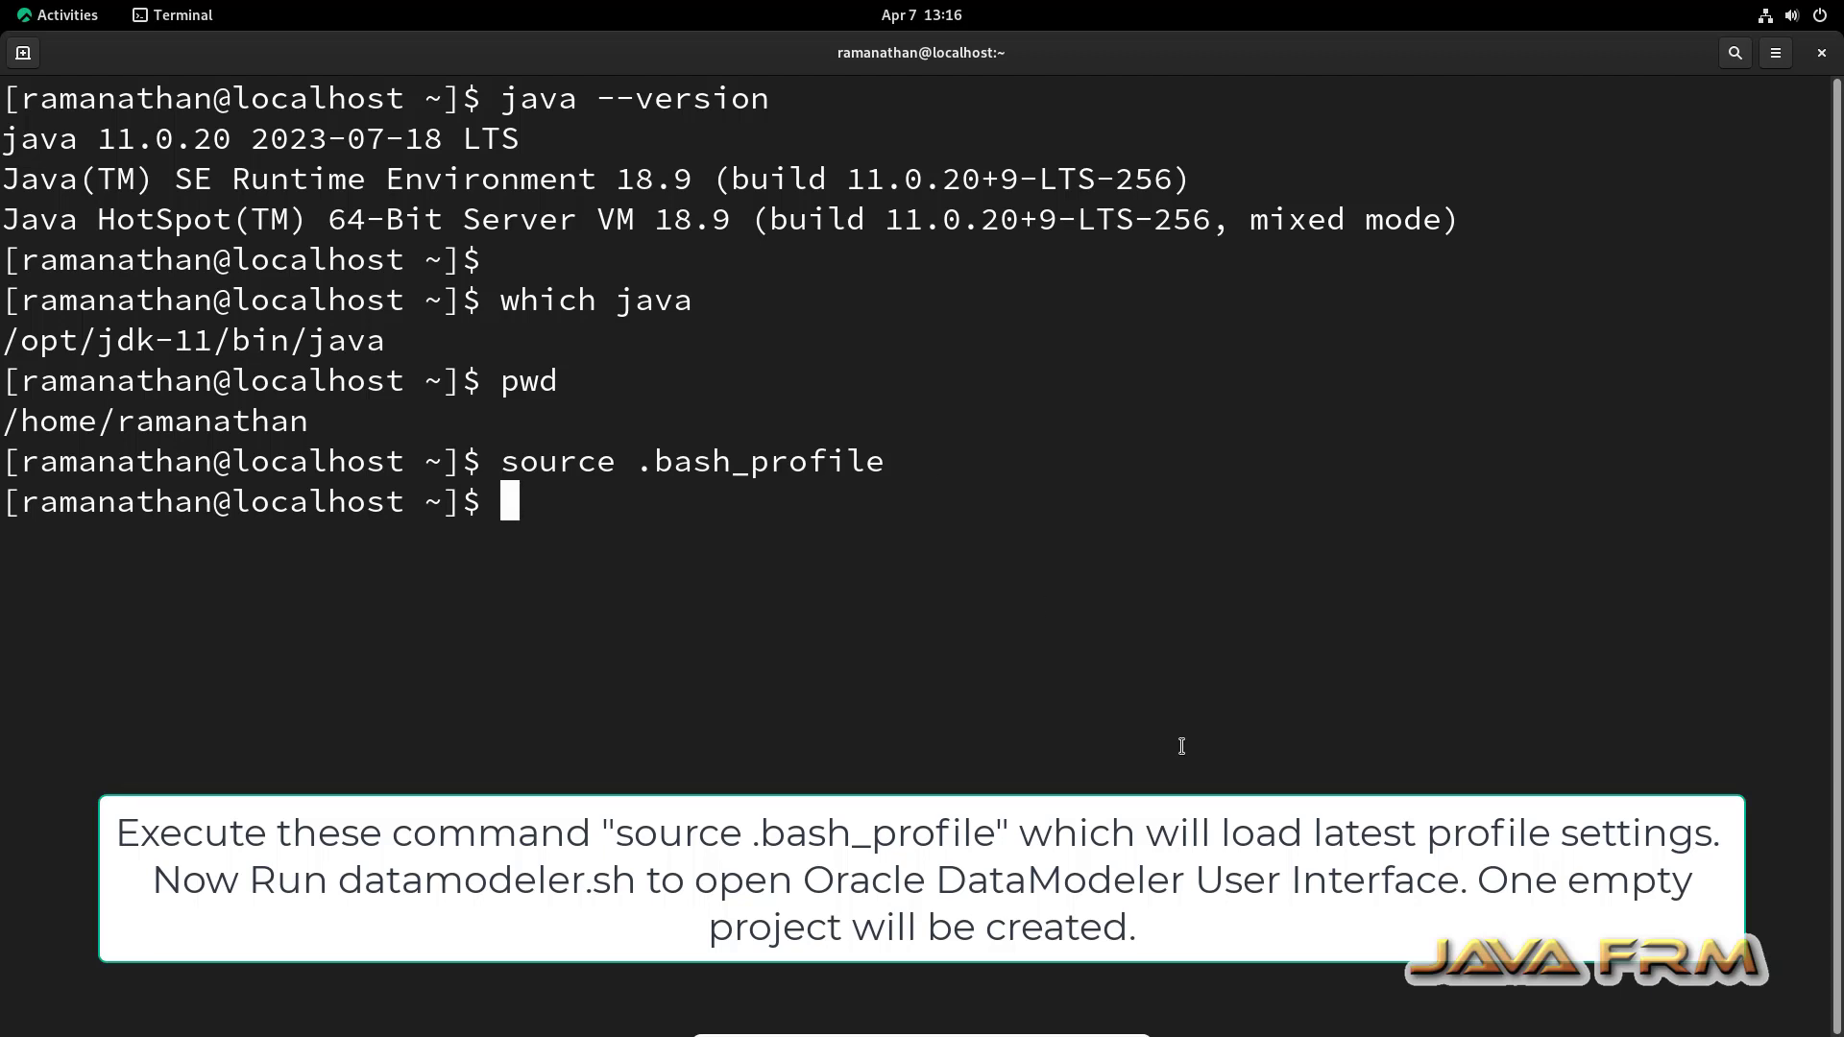
Step: Launch Data Modeler with datamodeler.sh, declining the preferences import and allowing automated usage reporting to Oracle
key(Return)
text(data)
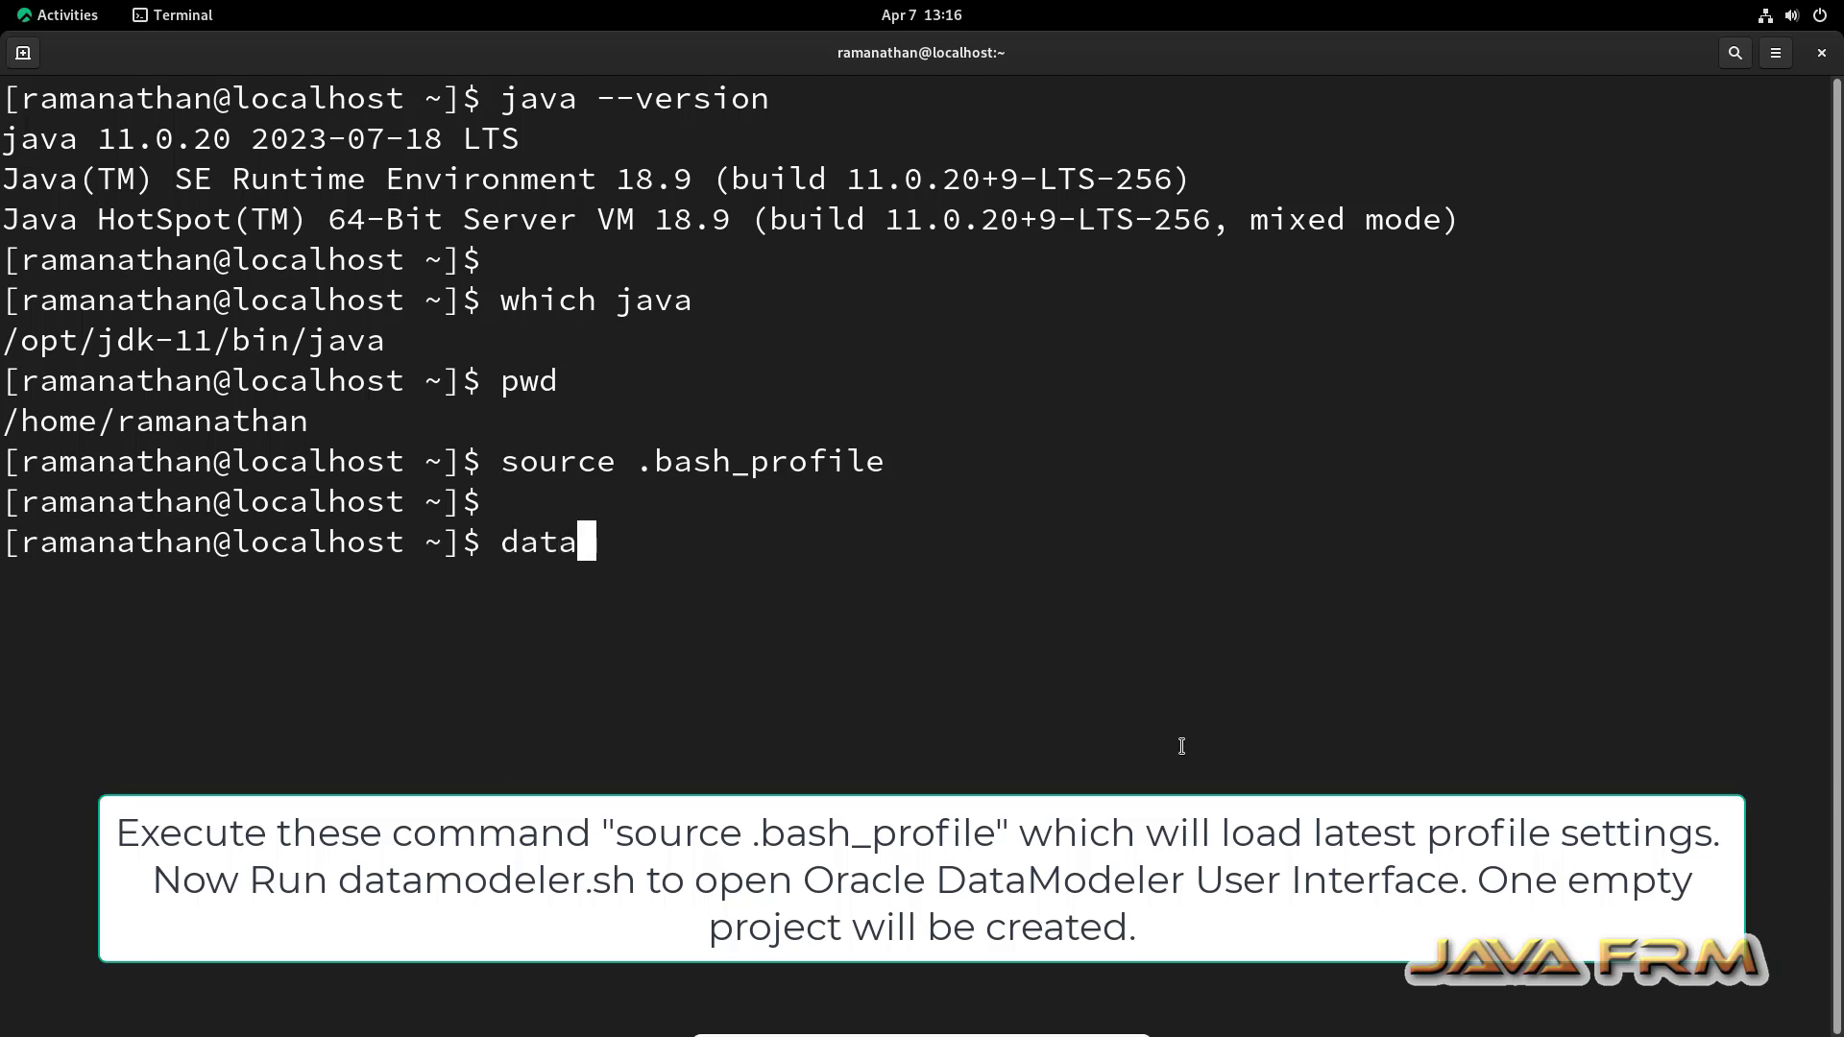
key(Tab)
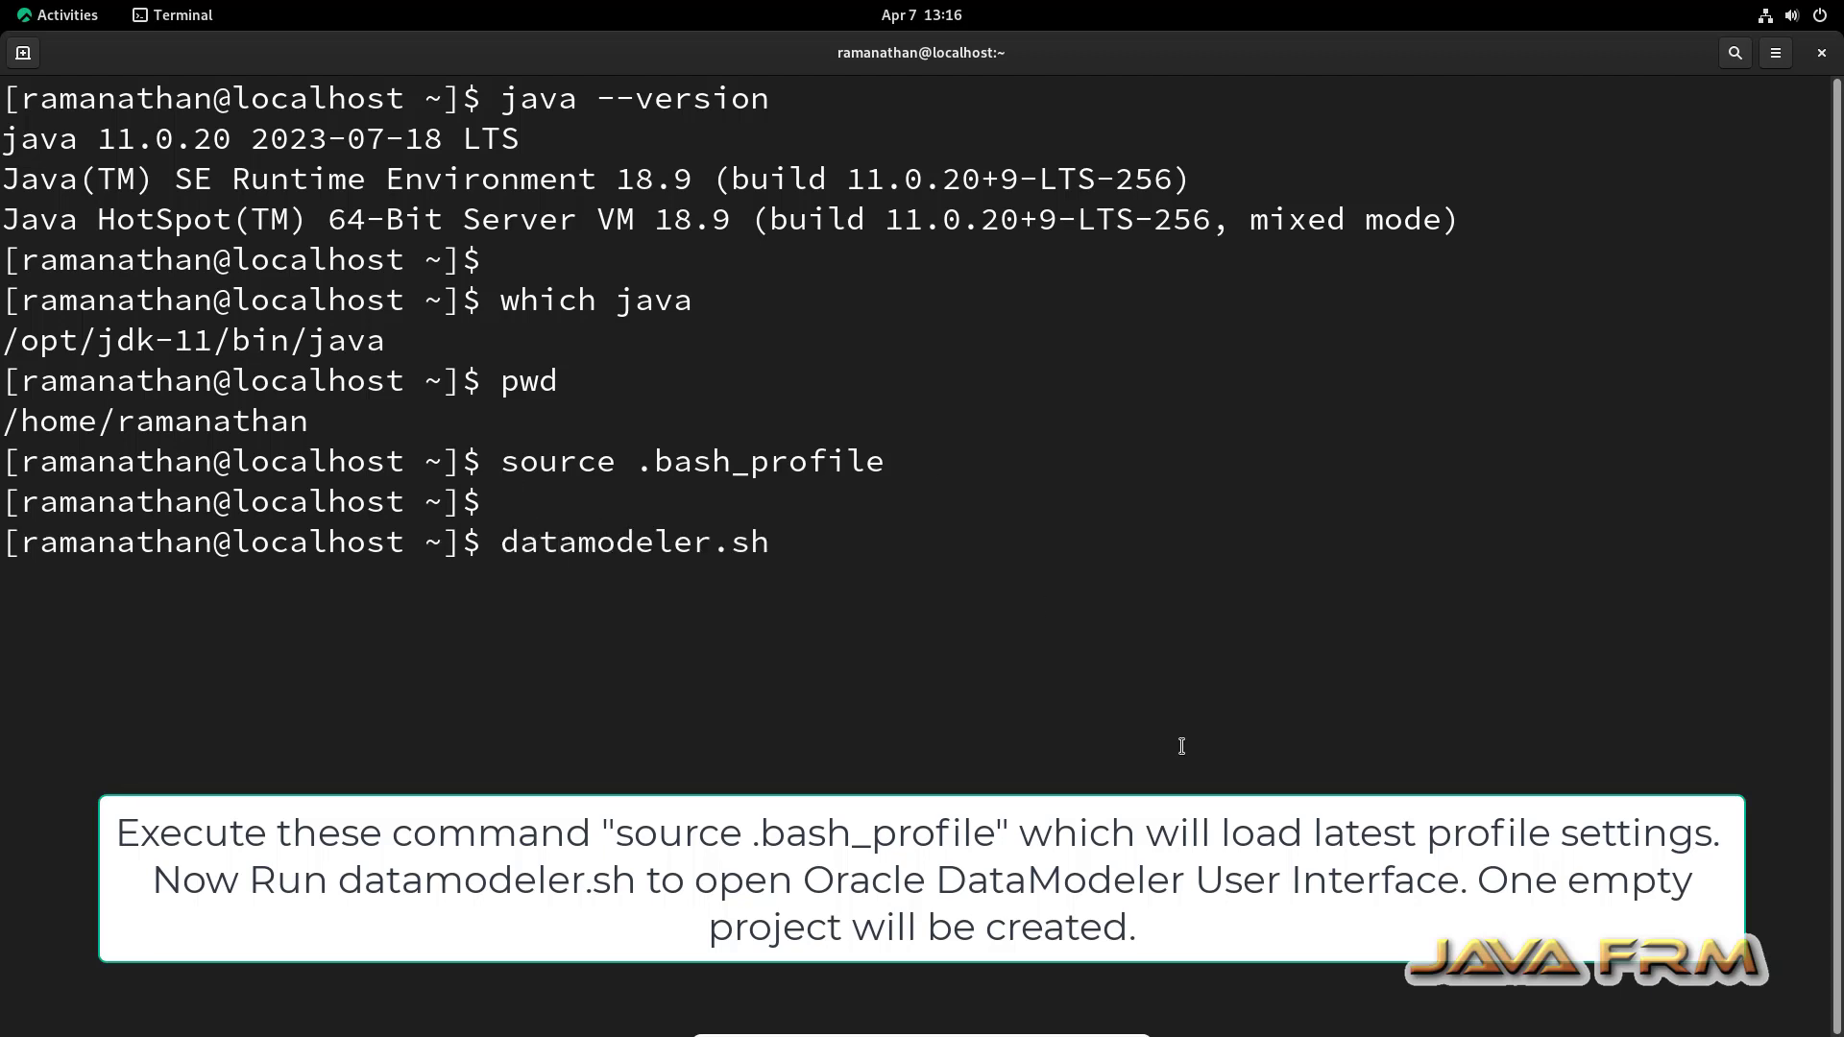
key(Return)
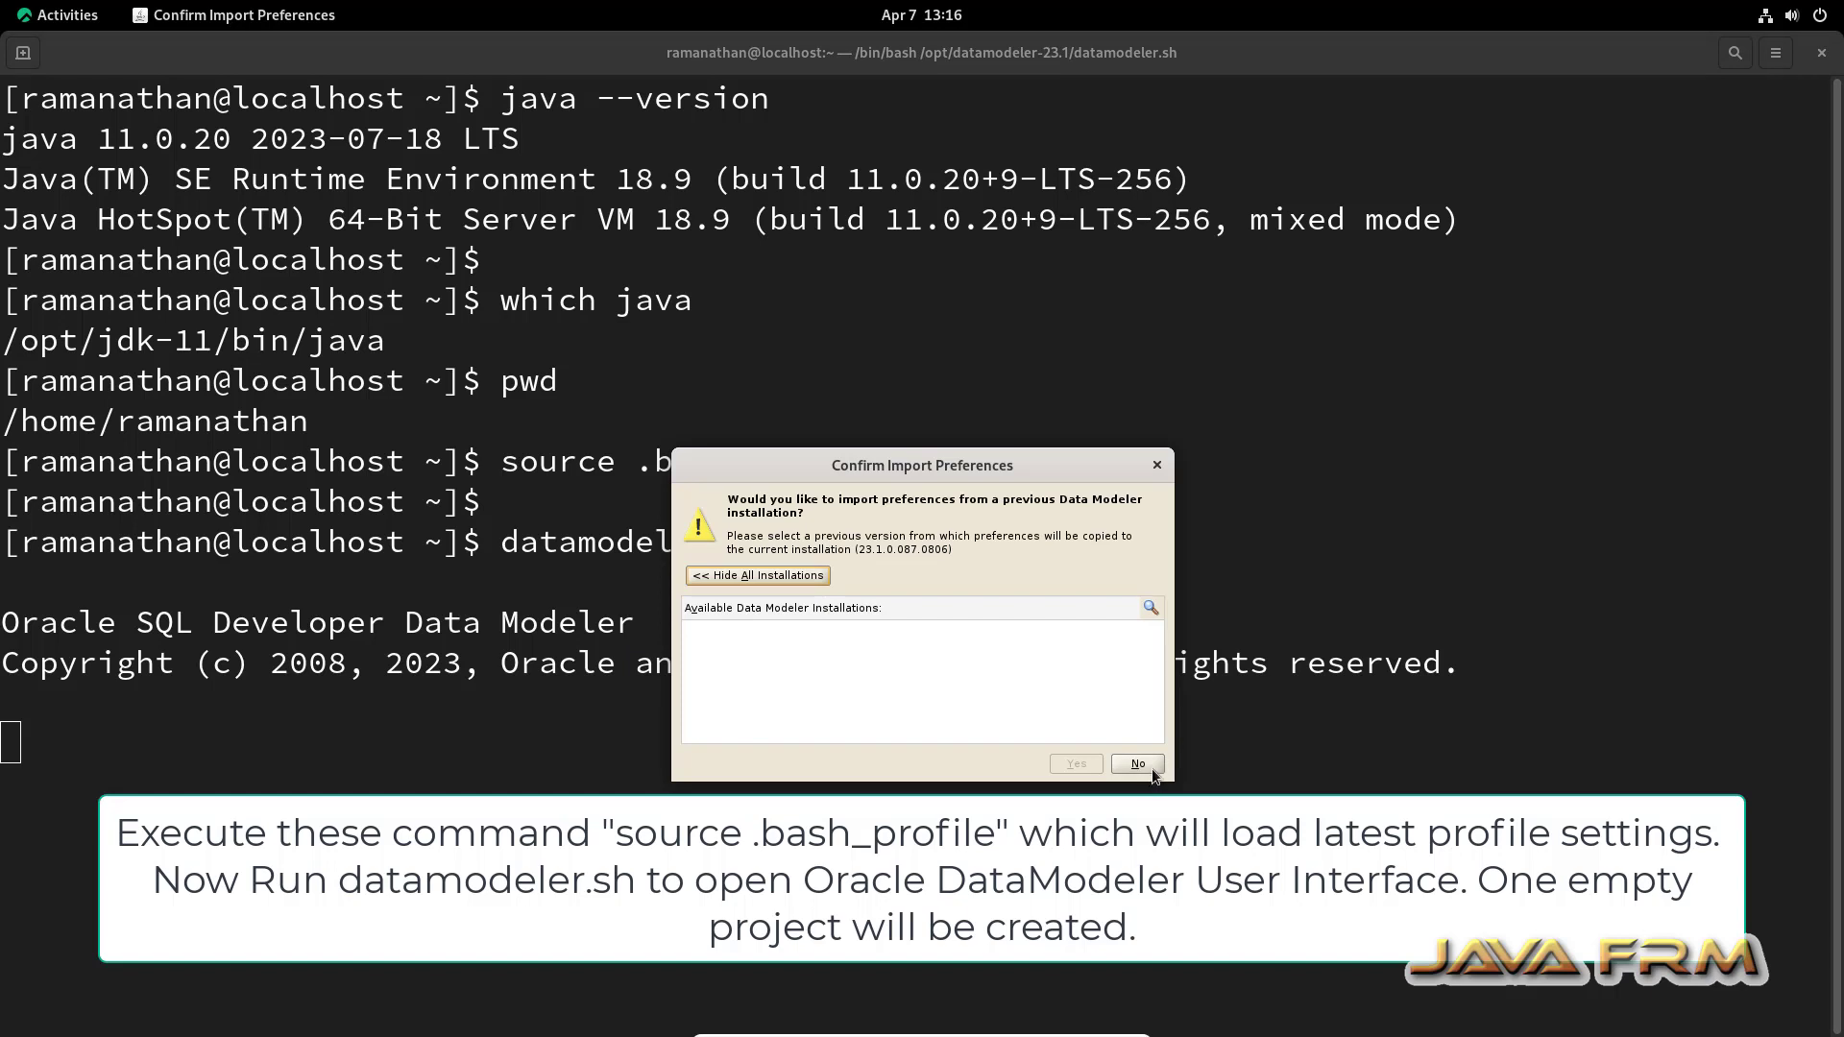
click(1150, 766)
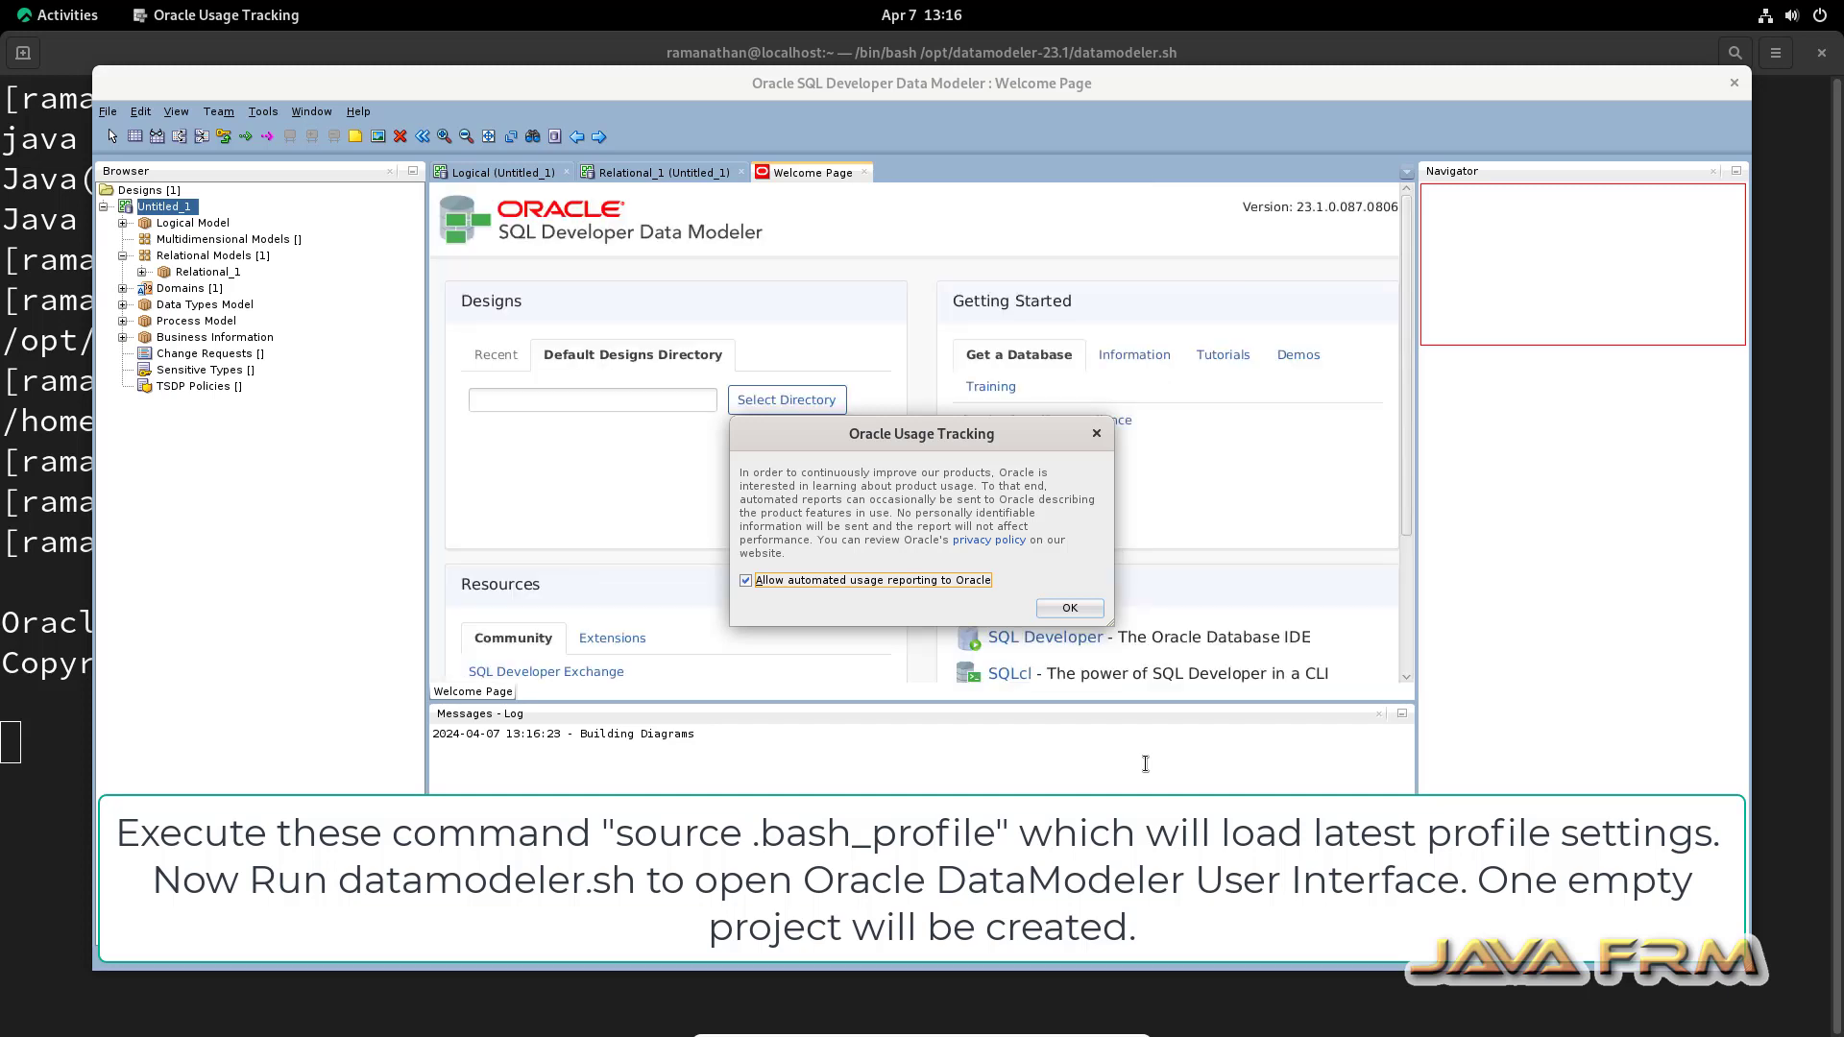
click(1070, 610)
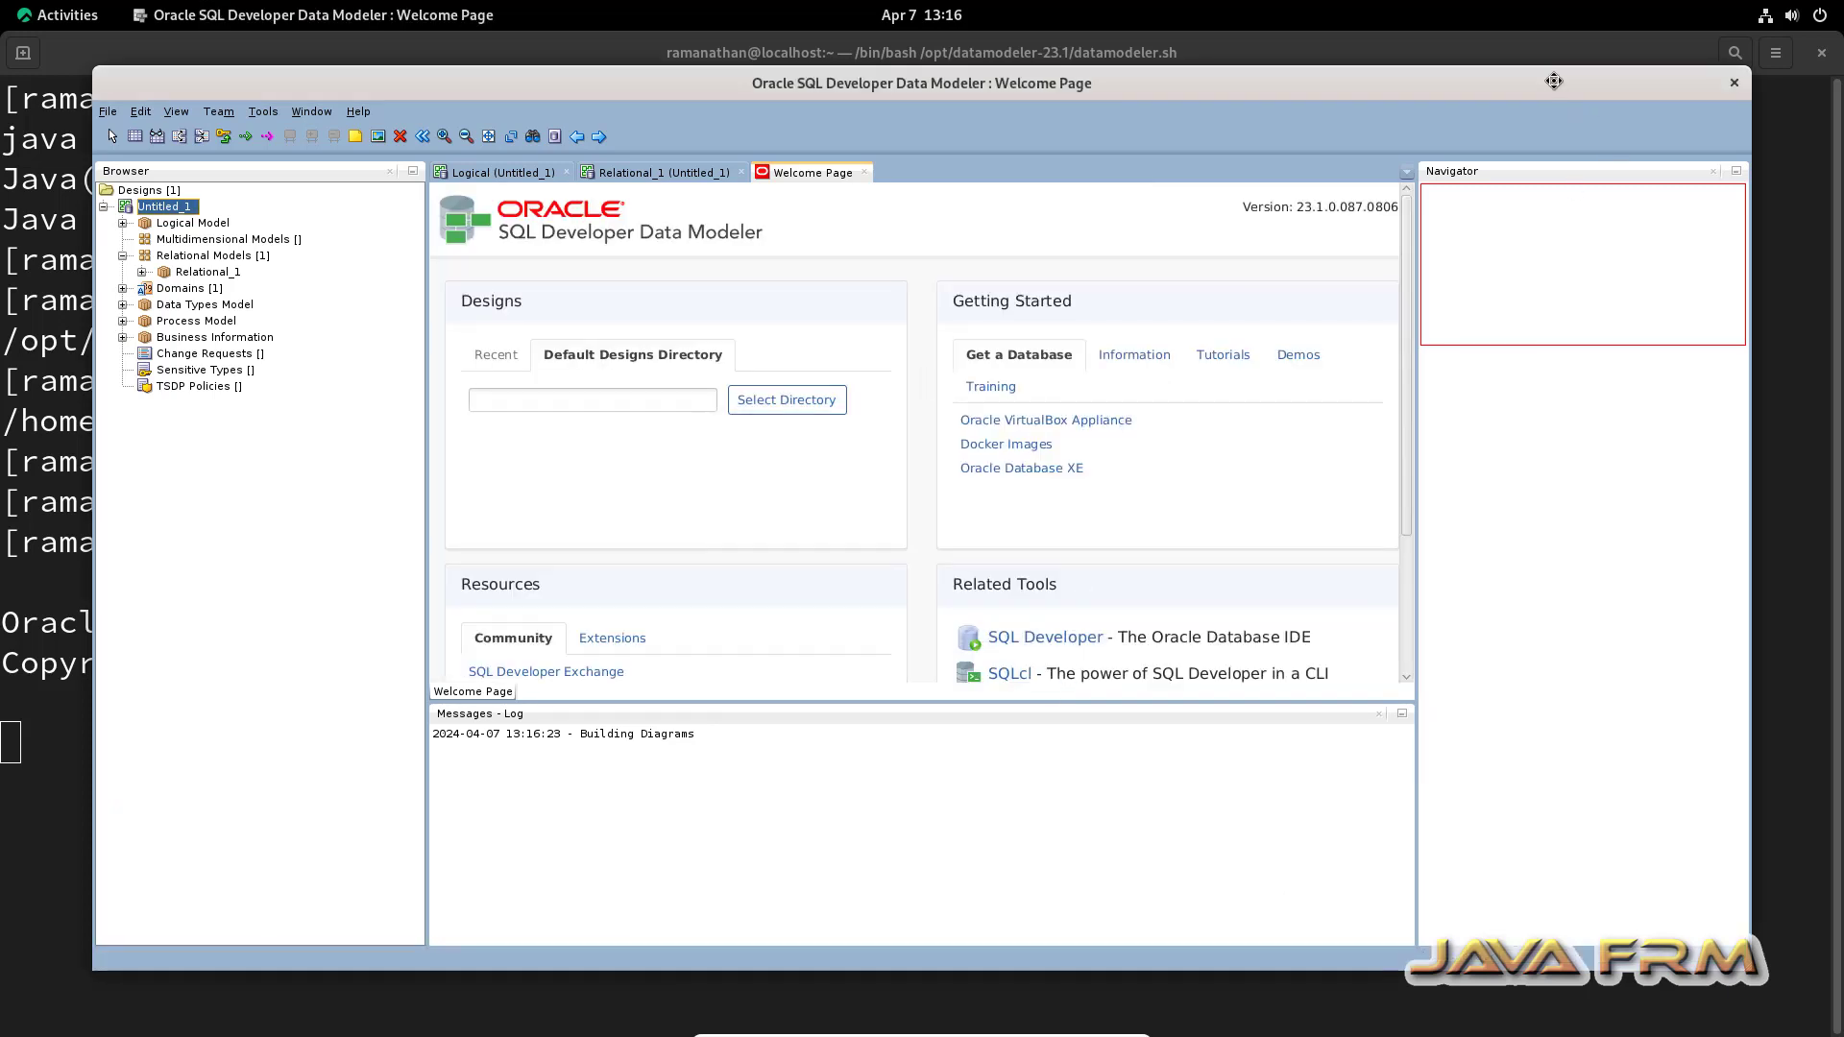
Step: Maximize the Data Modeler window and close the Welcome Page, the Relational_1 diagram and the Logical diagram
double_click(1554, 81)
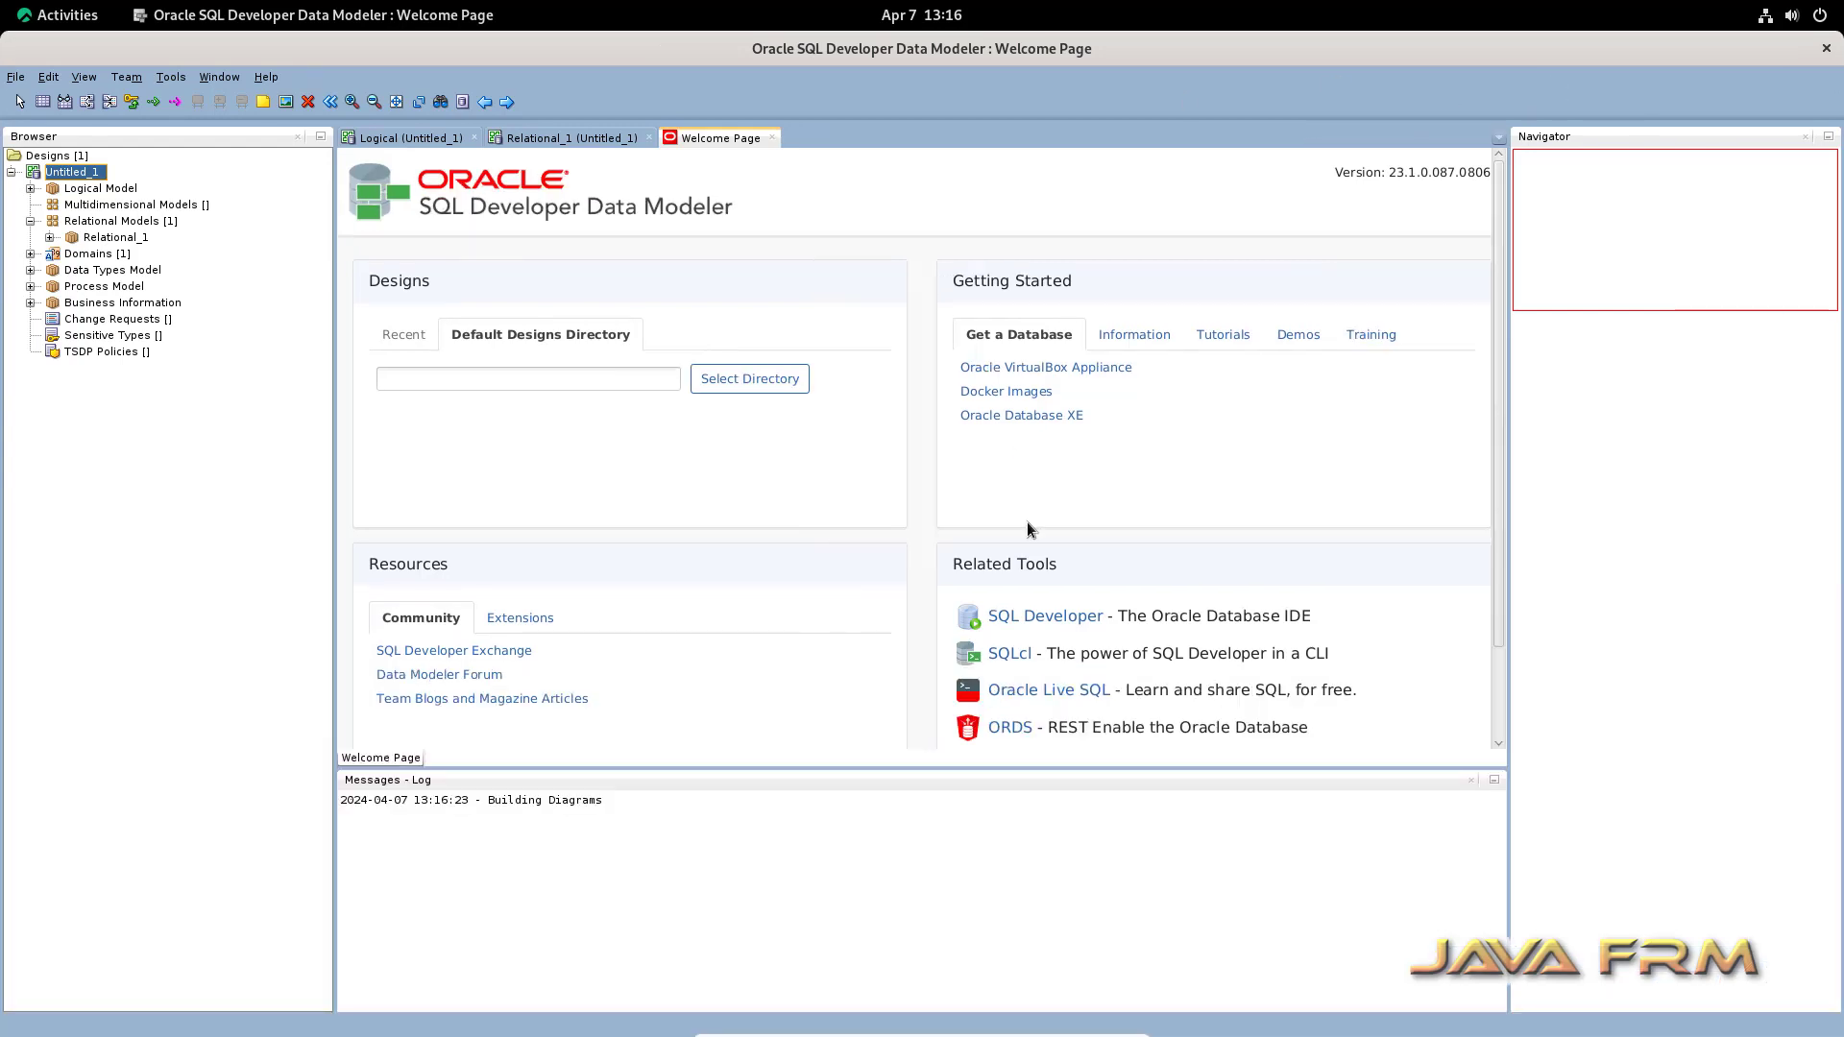
click(771, 138)
click(648, 138)
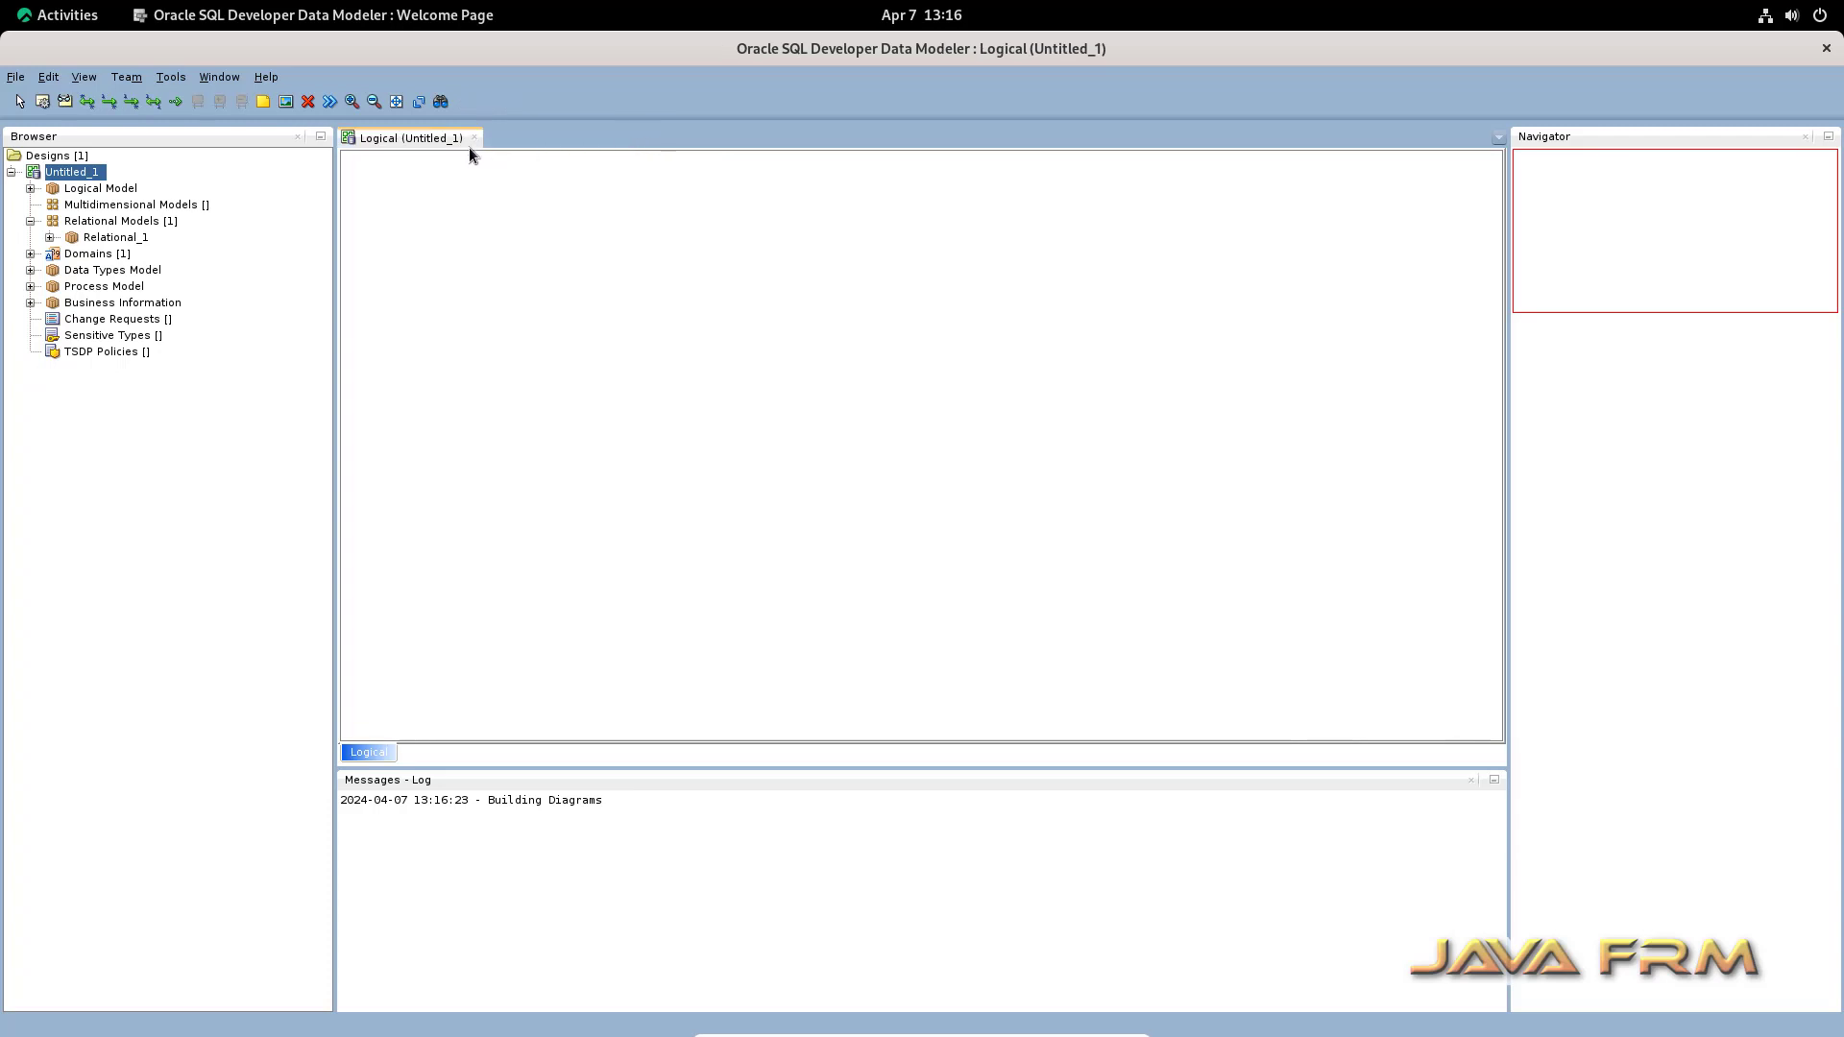
click(473, 138)
Step: Switch to Files, open the DataModelerSamples folder in /opt and show its contents as a list
click(28, 14)
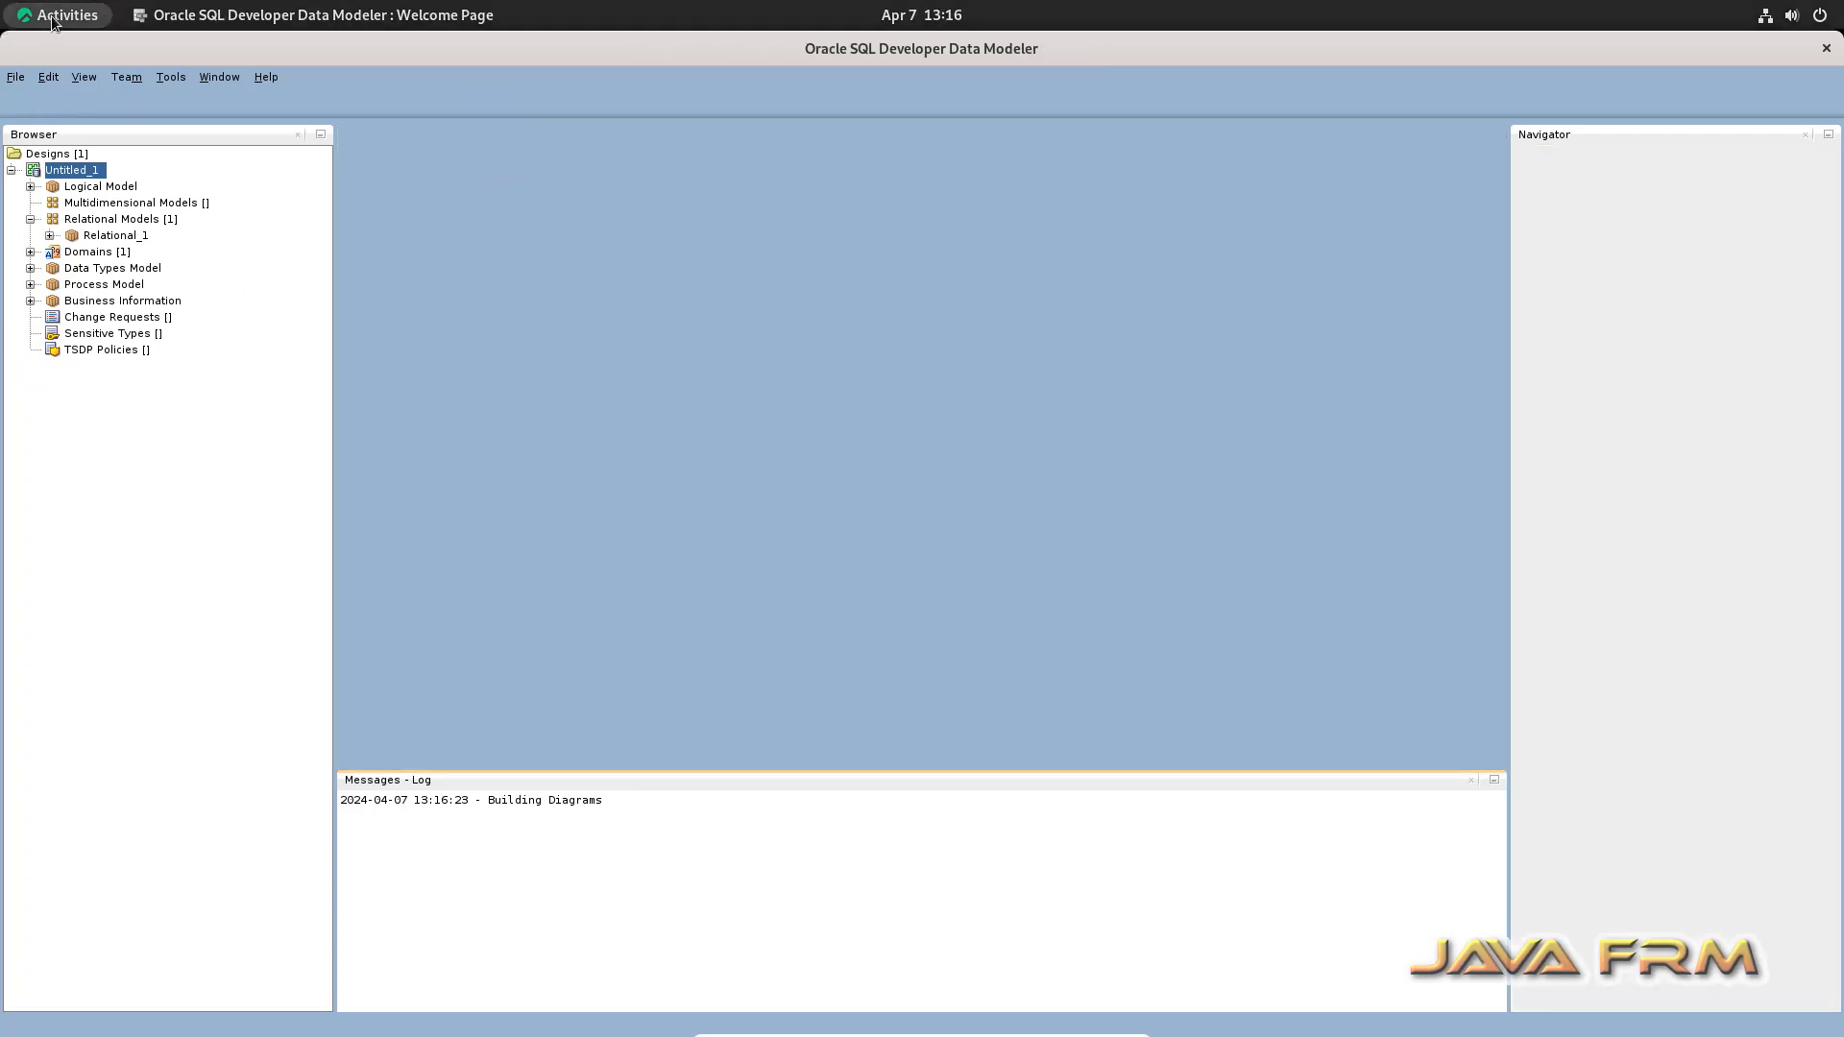
click(688, 375)
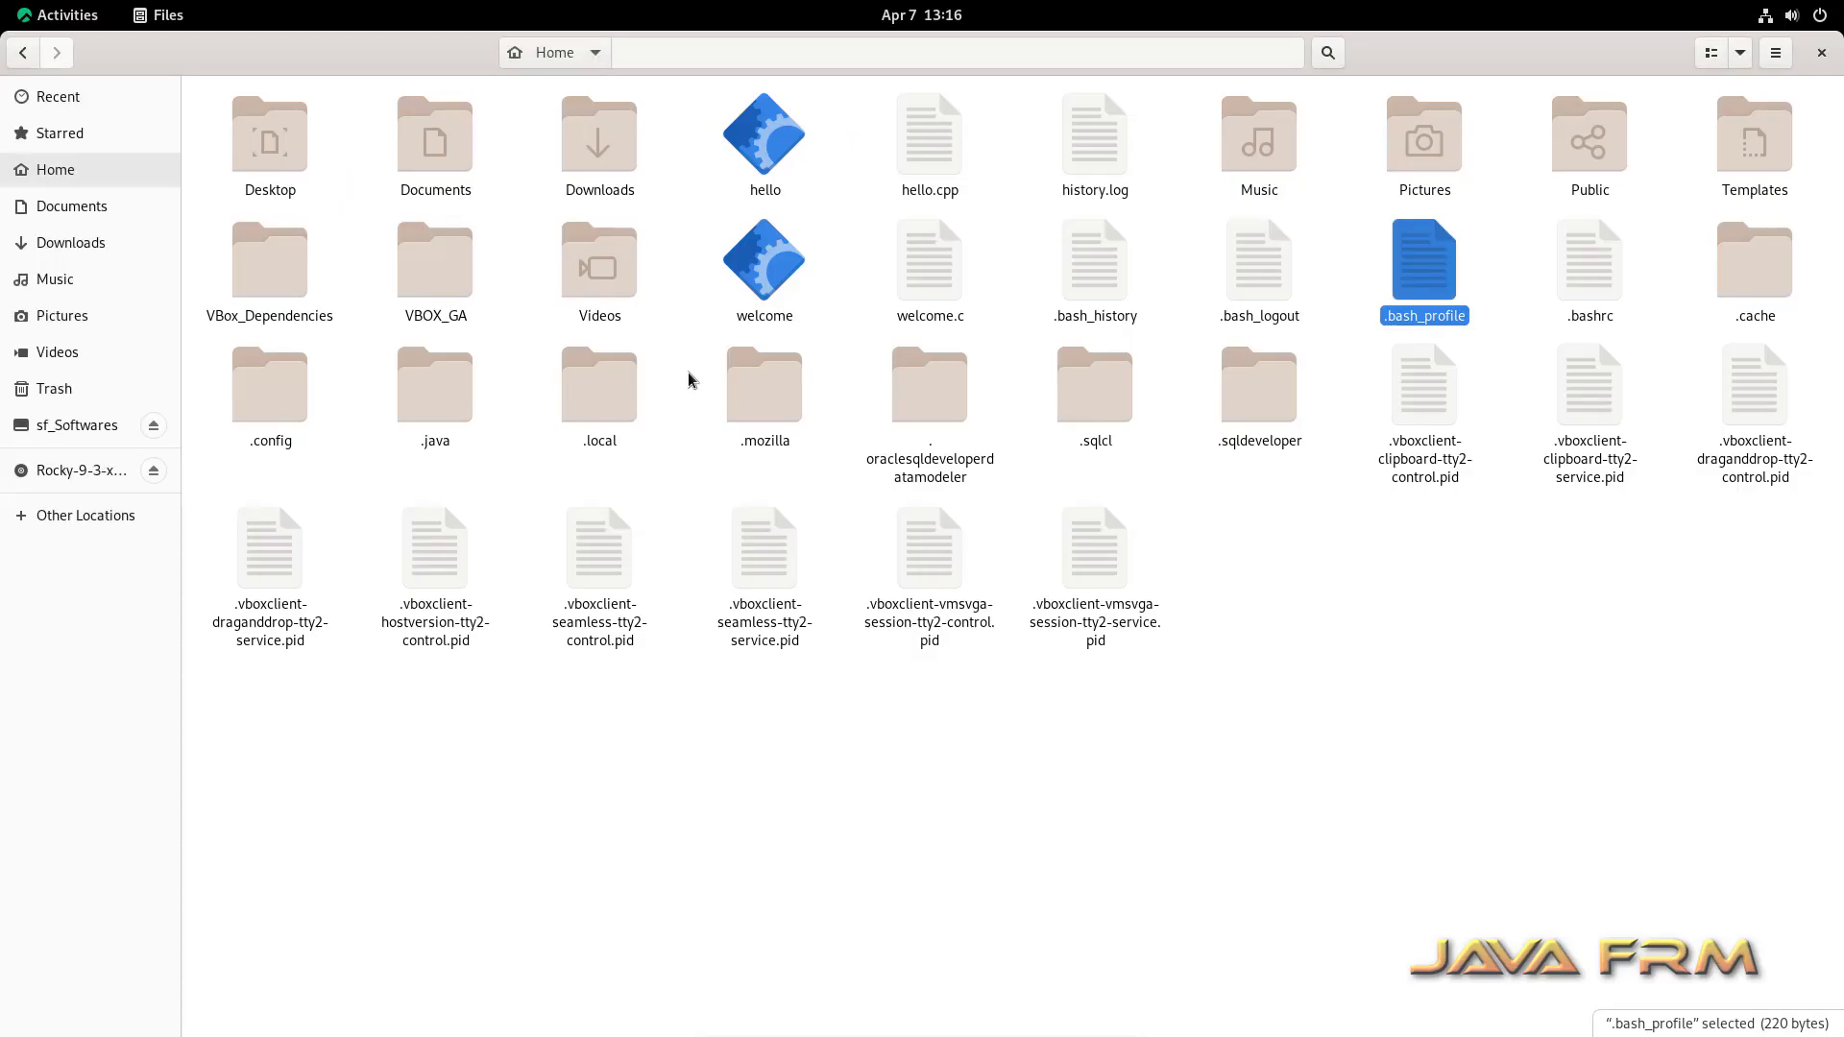
click(27, 56)
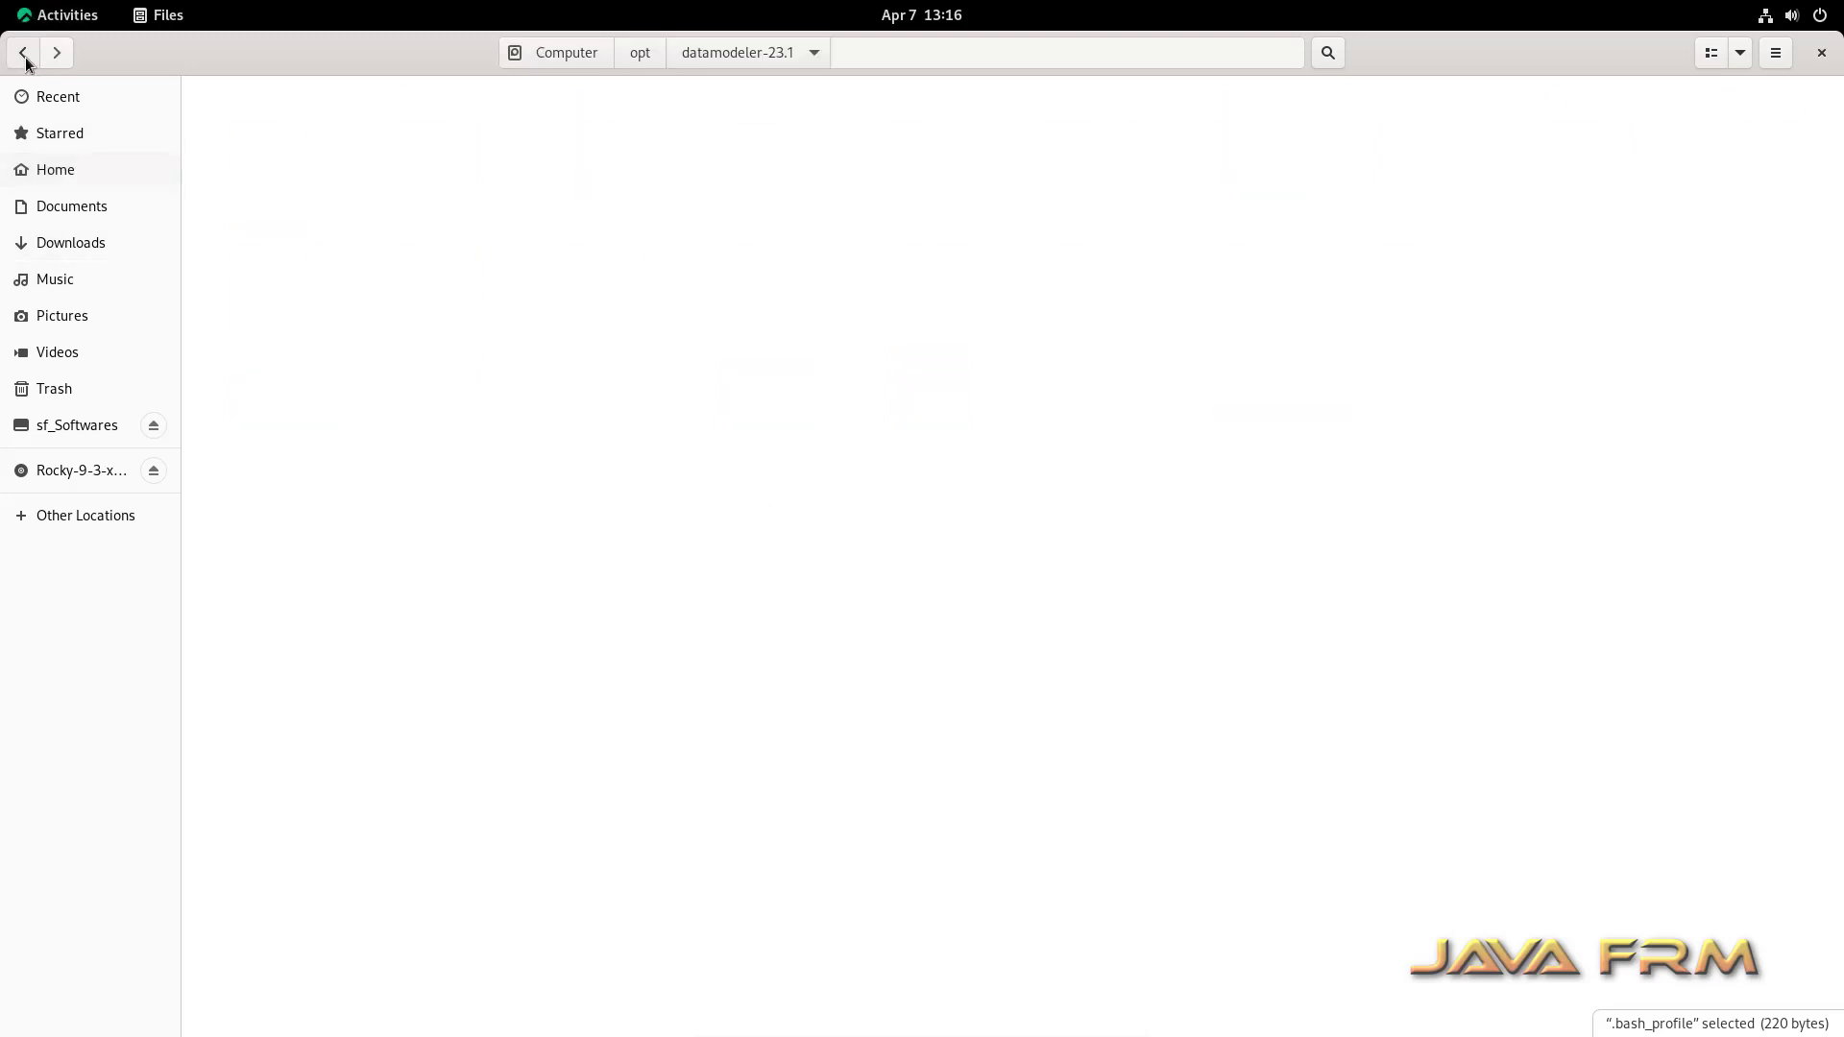
click(631, 54)
double_click(436, 152)
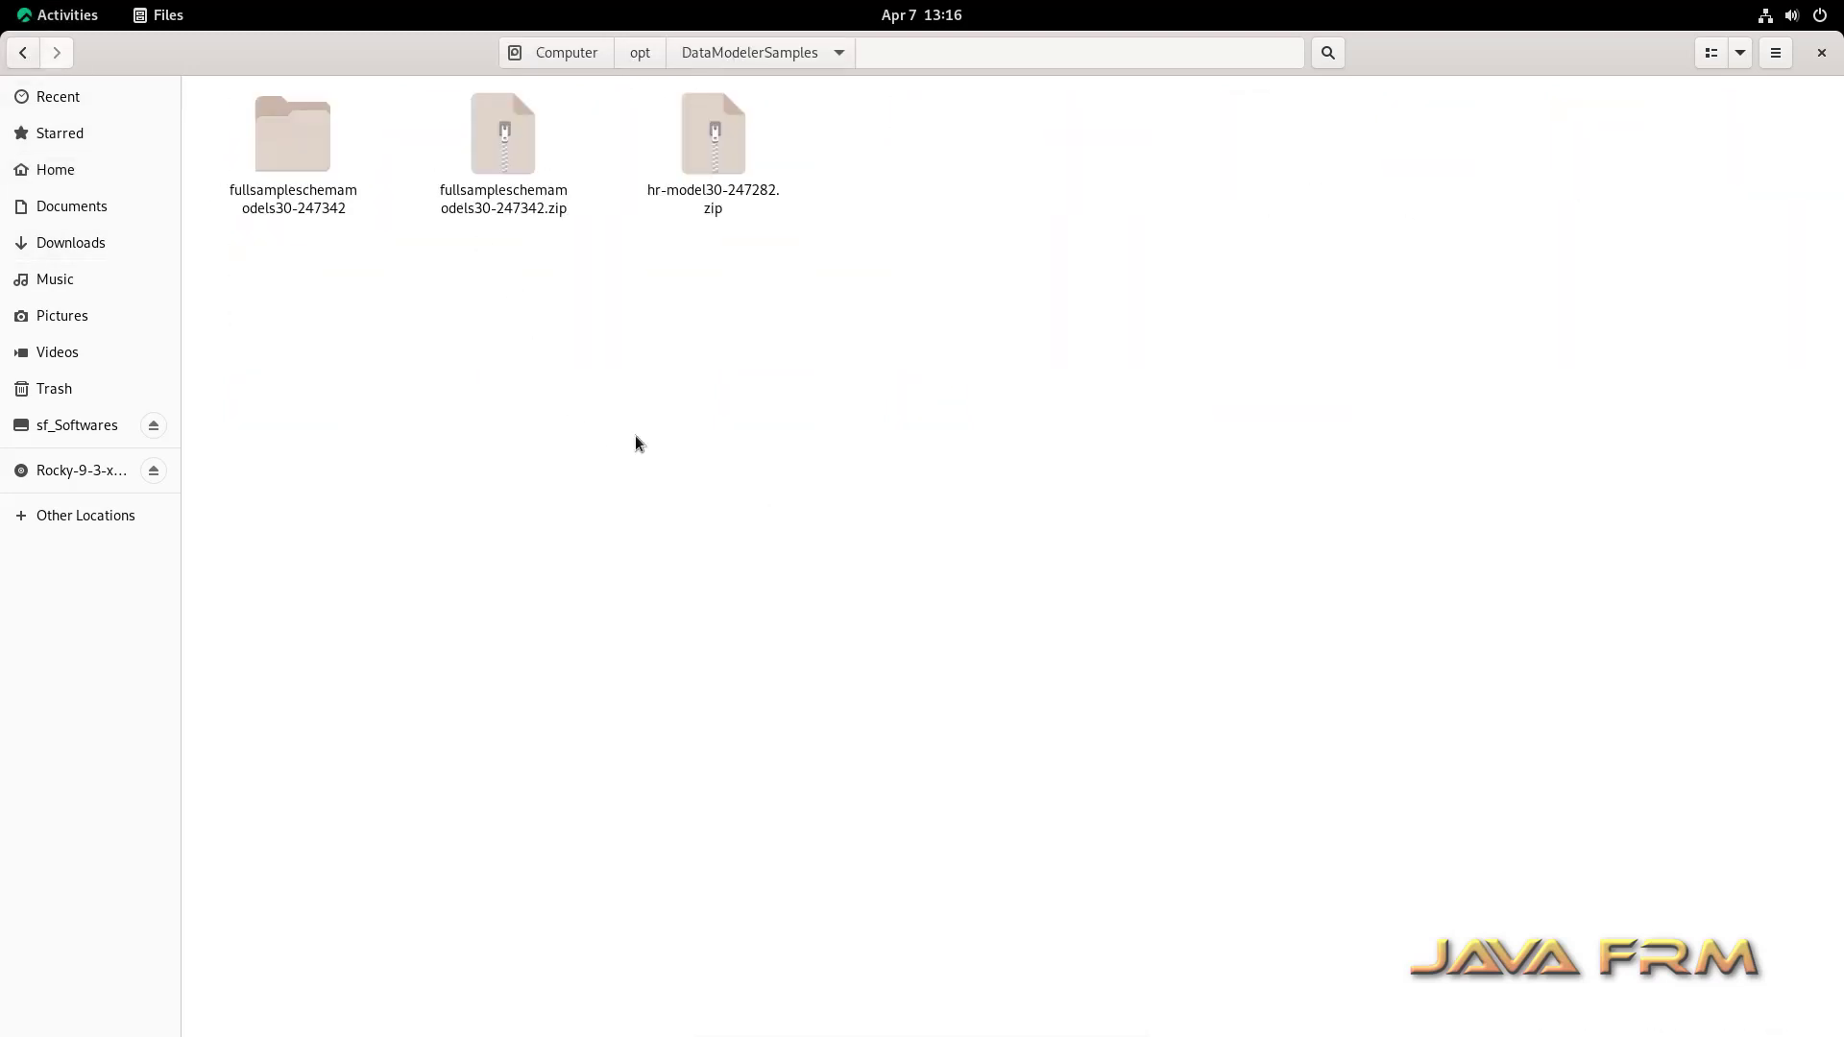
click(1711, 53)
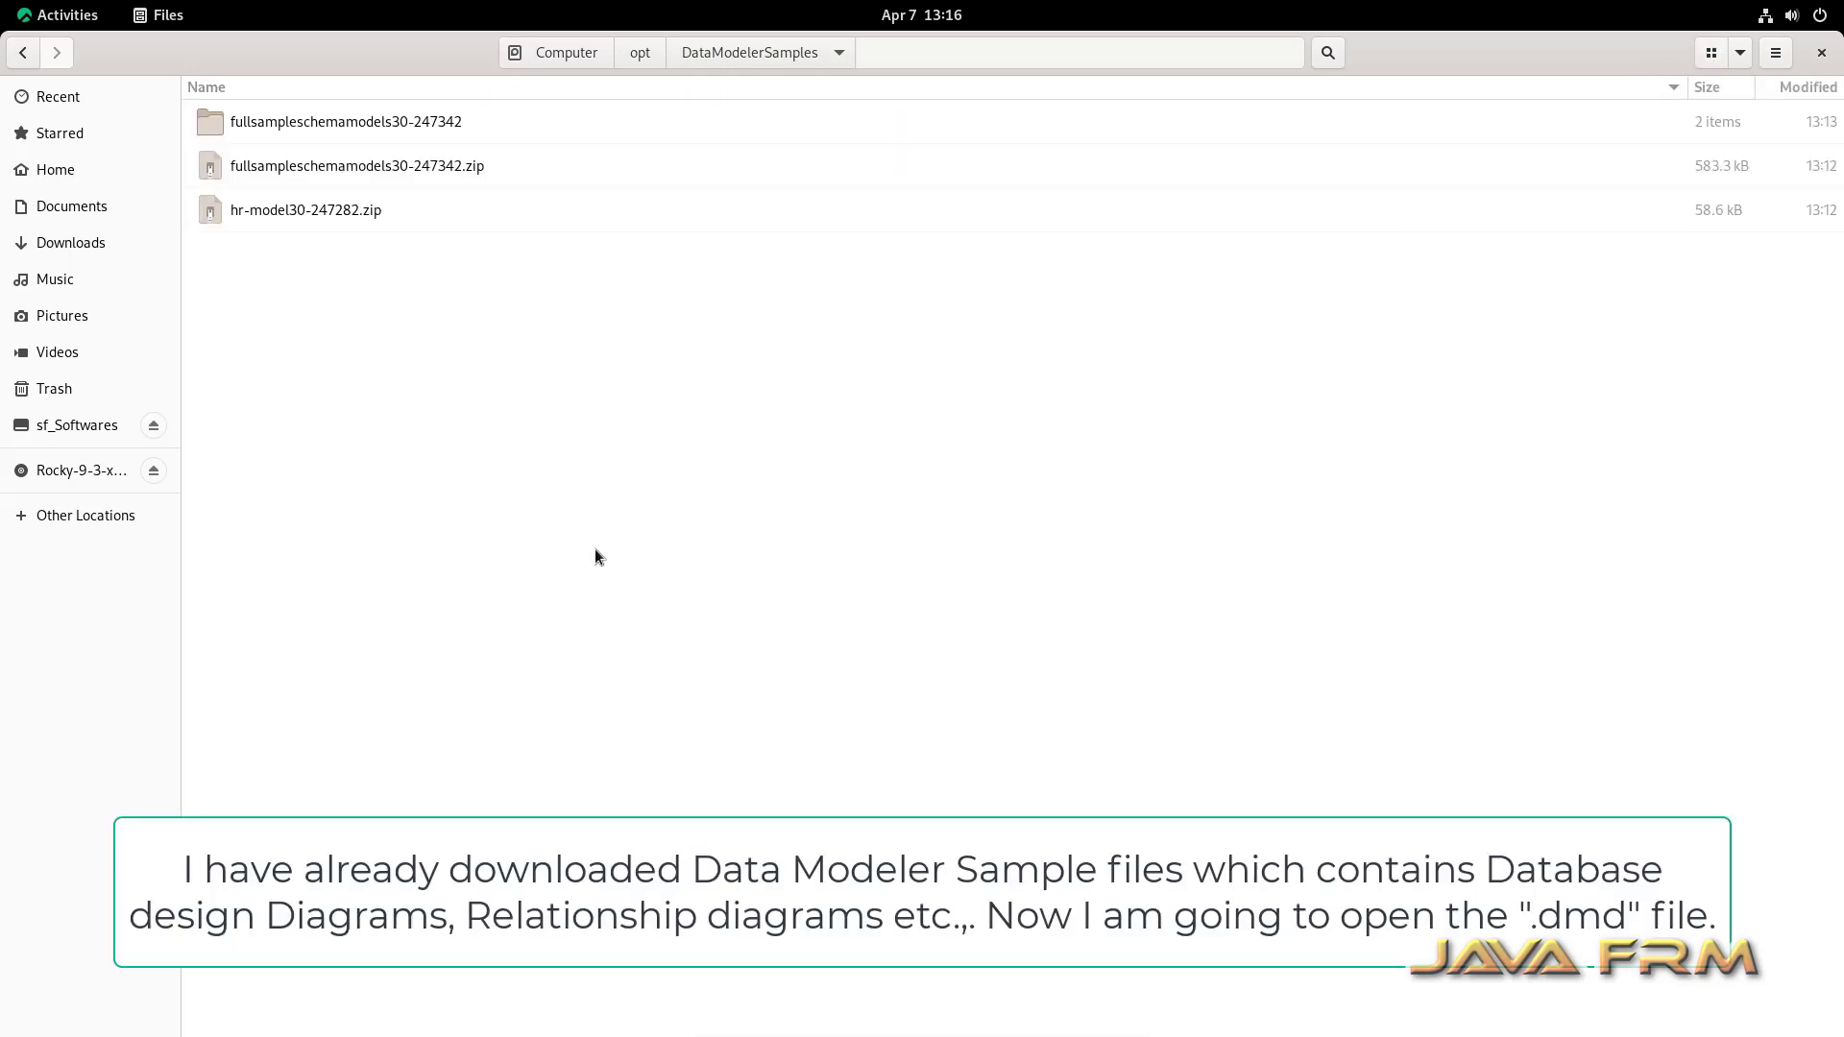
Step: Look inside the fullsampleschemamodels30-247342 folder and examine the all_schemas.dmd file and the contents of the all_schemas folder
click(417, 165)
click(350, 125)
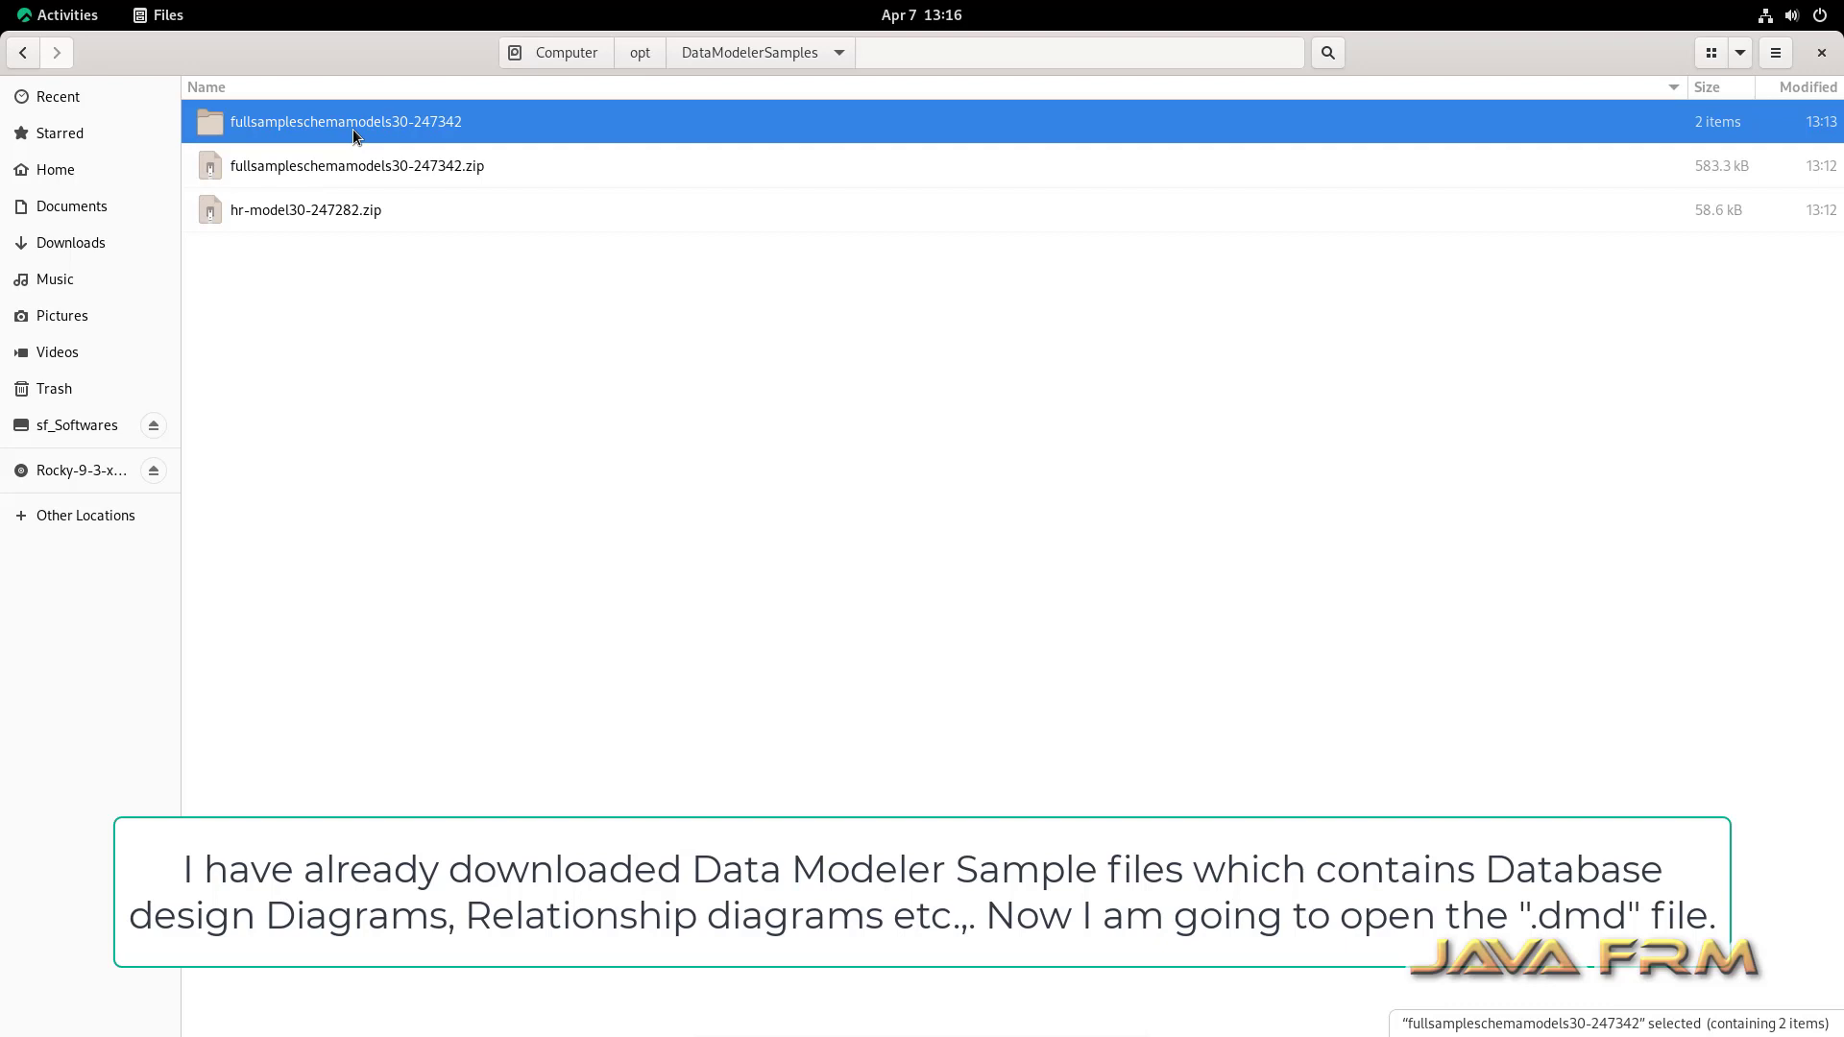
double_click(353, 128)
click(258, 182)
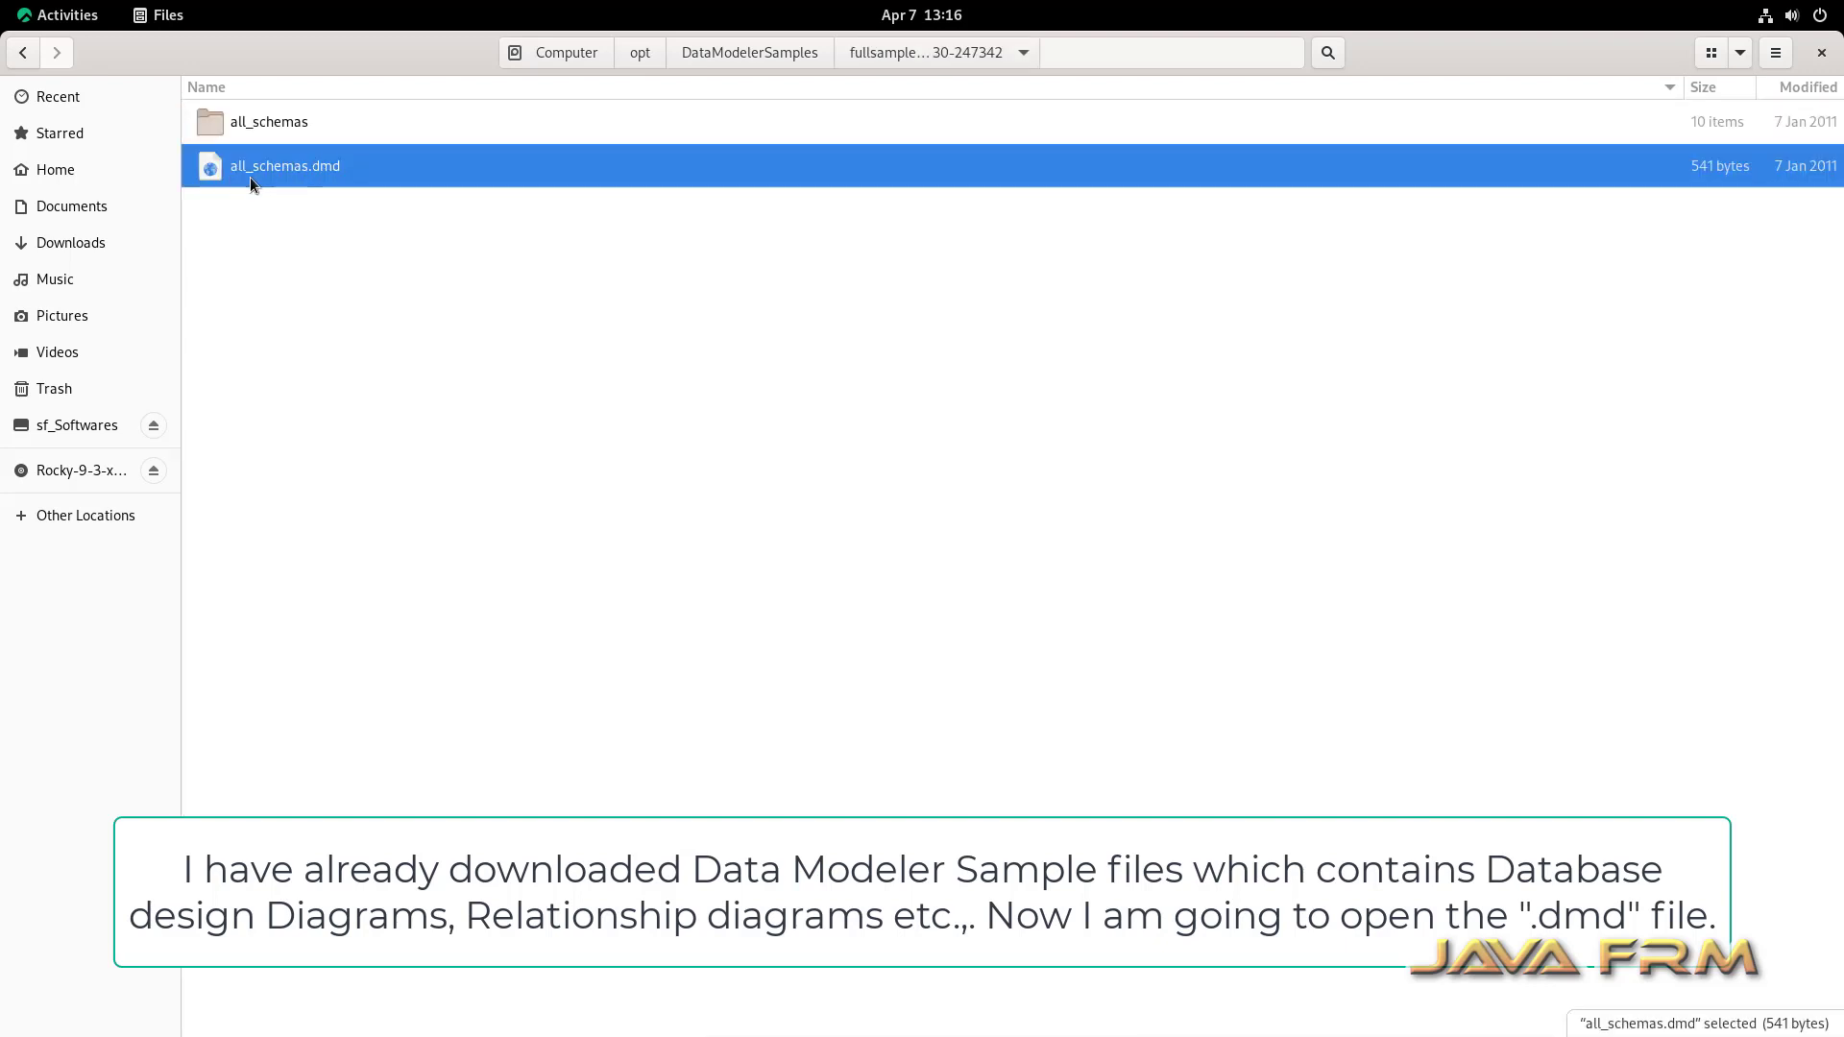
double_click(246, 131)
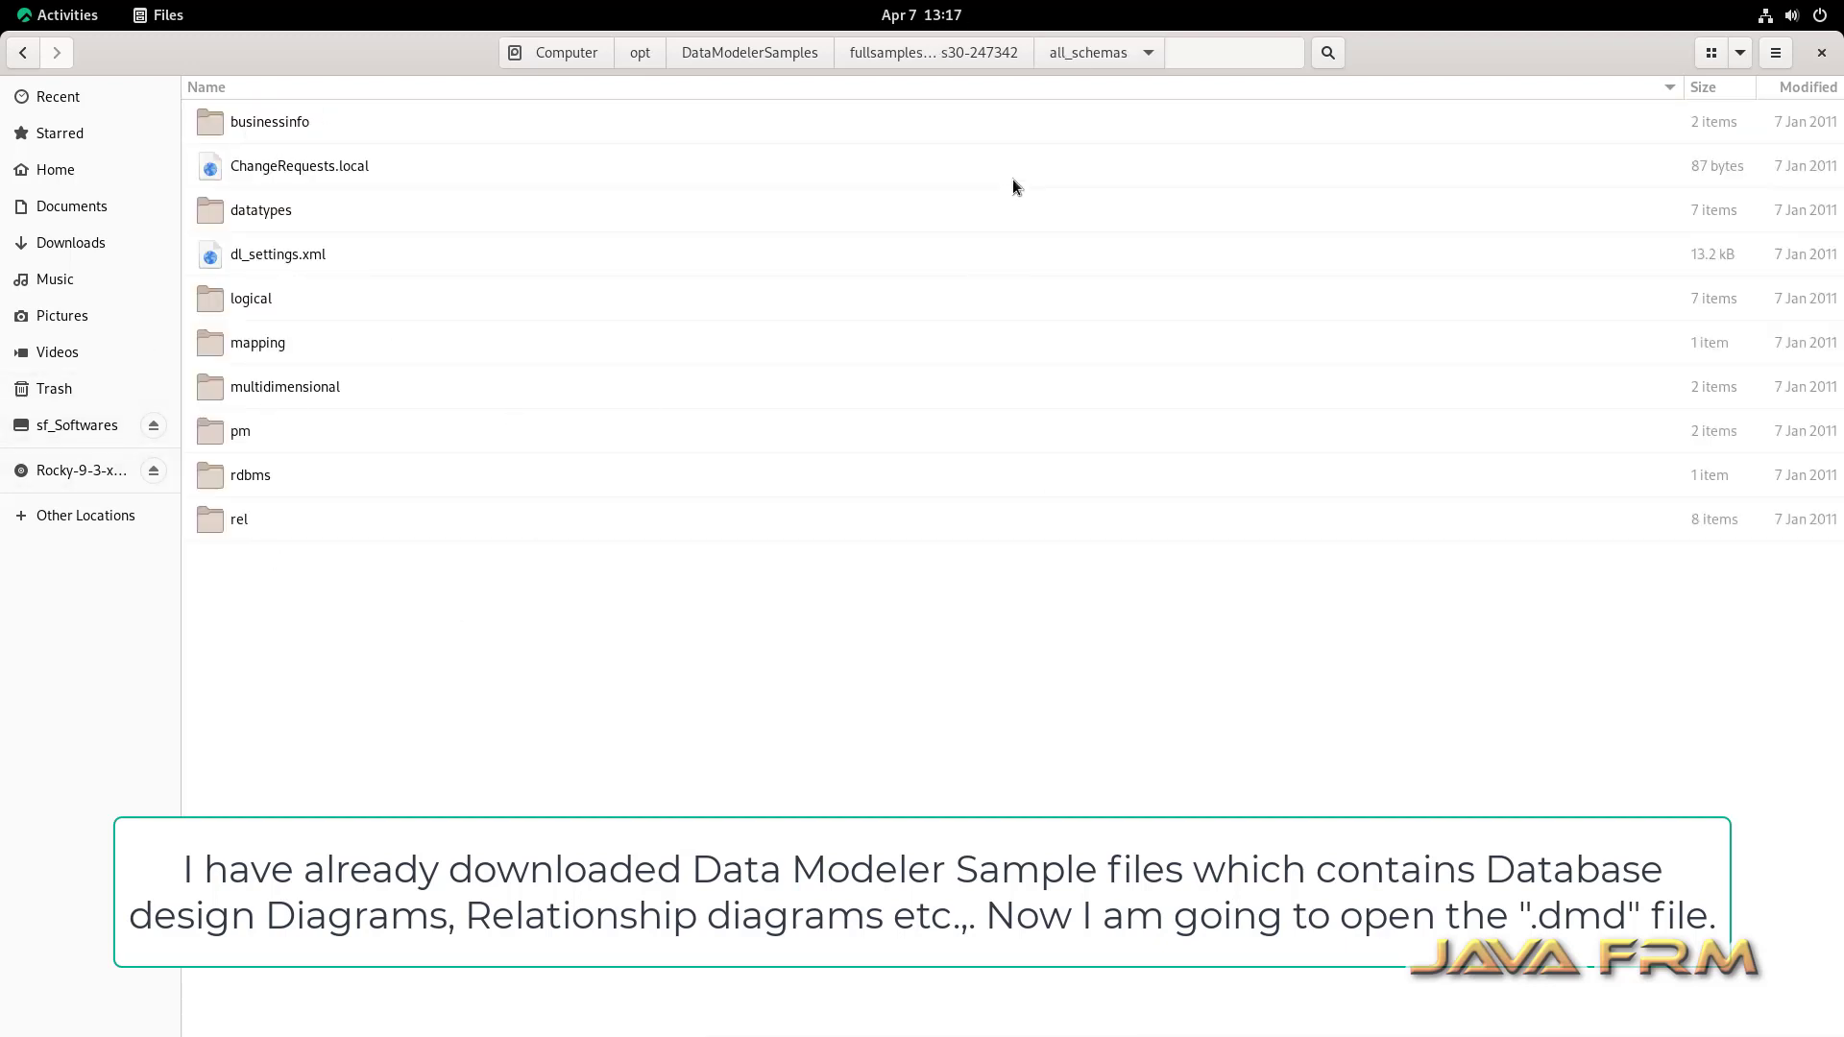
Step: Switch to Data Modeler and open the design all_schemas.dmd from /opt/DataModelerSamples/fullsampleschemamodels30-247342
click(75, 17)
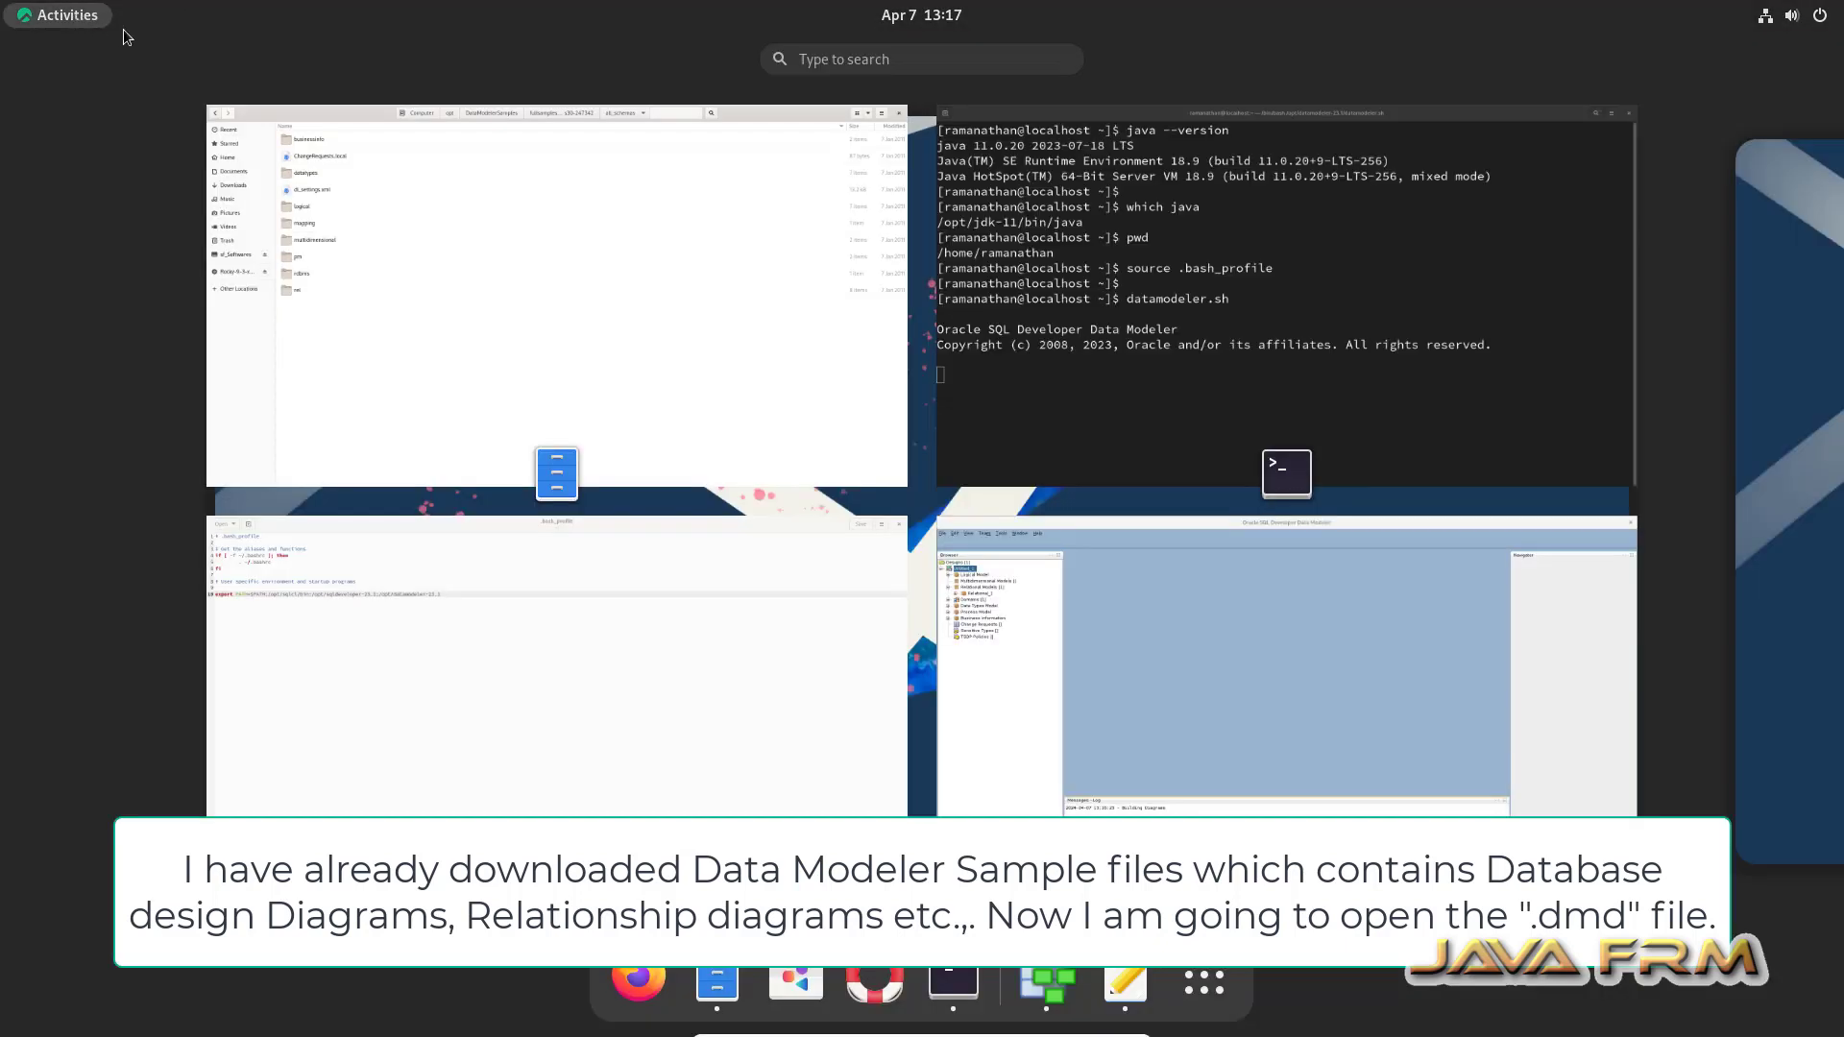
click(1059, 587)
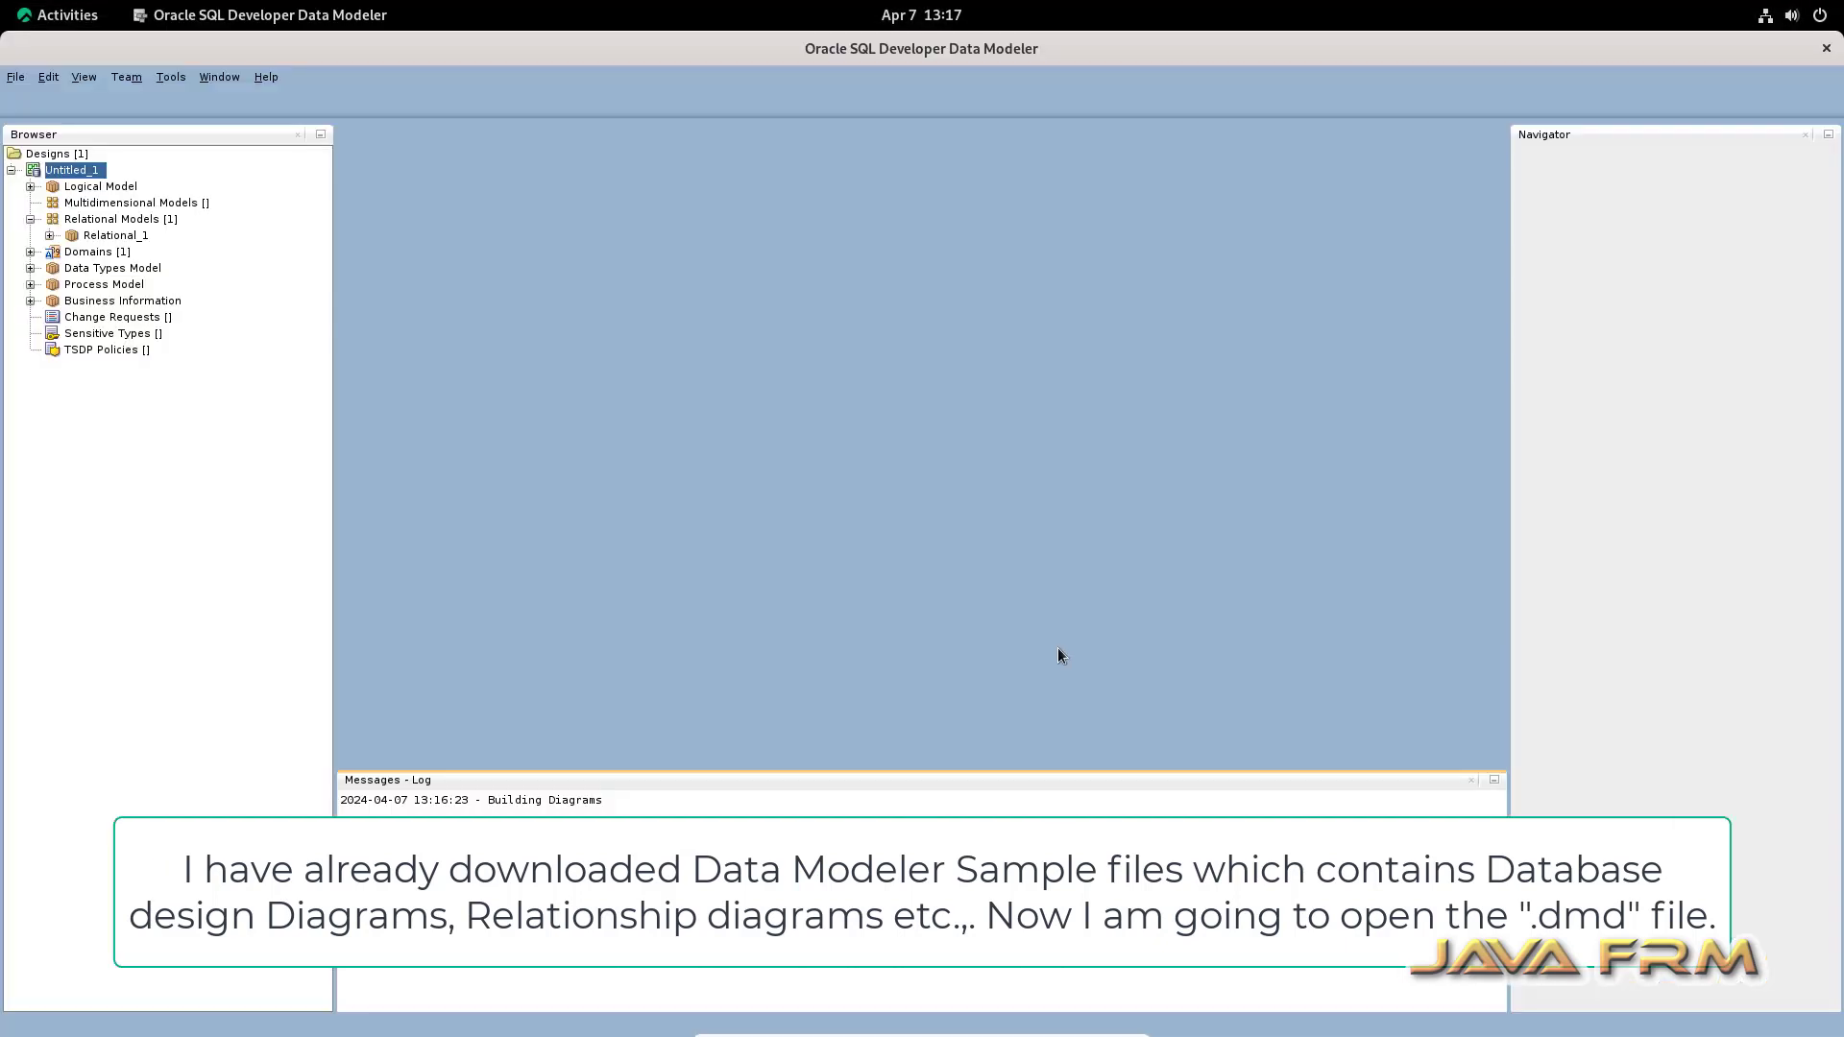
click(15, 76)
click(44, 123)
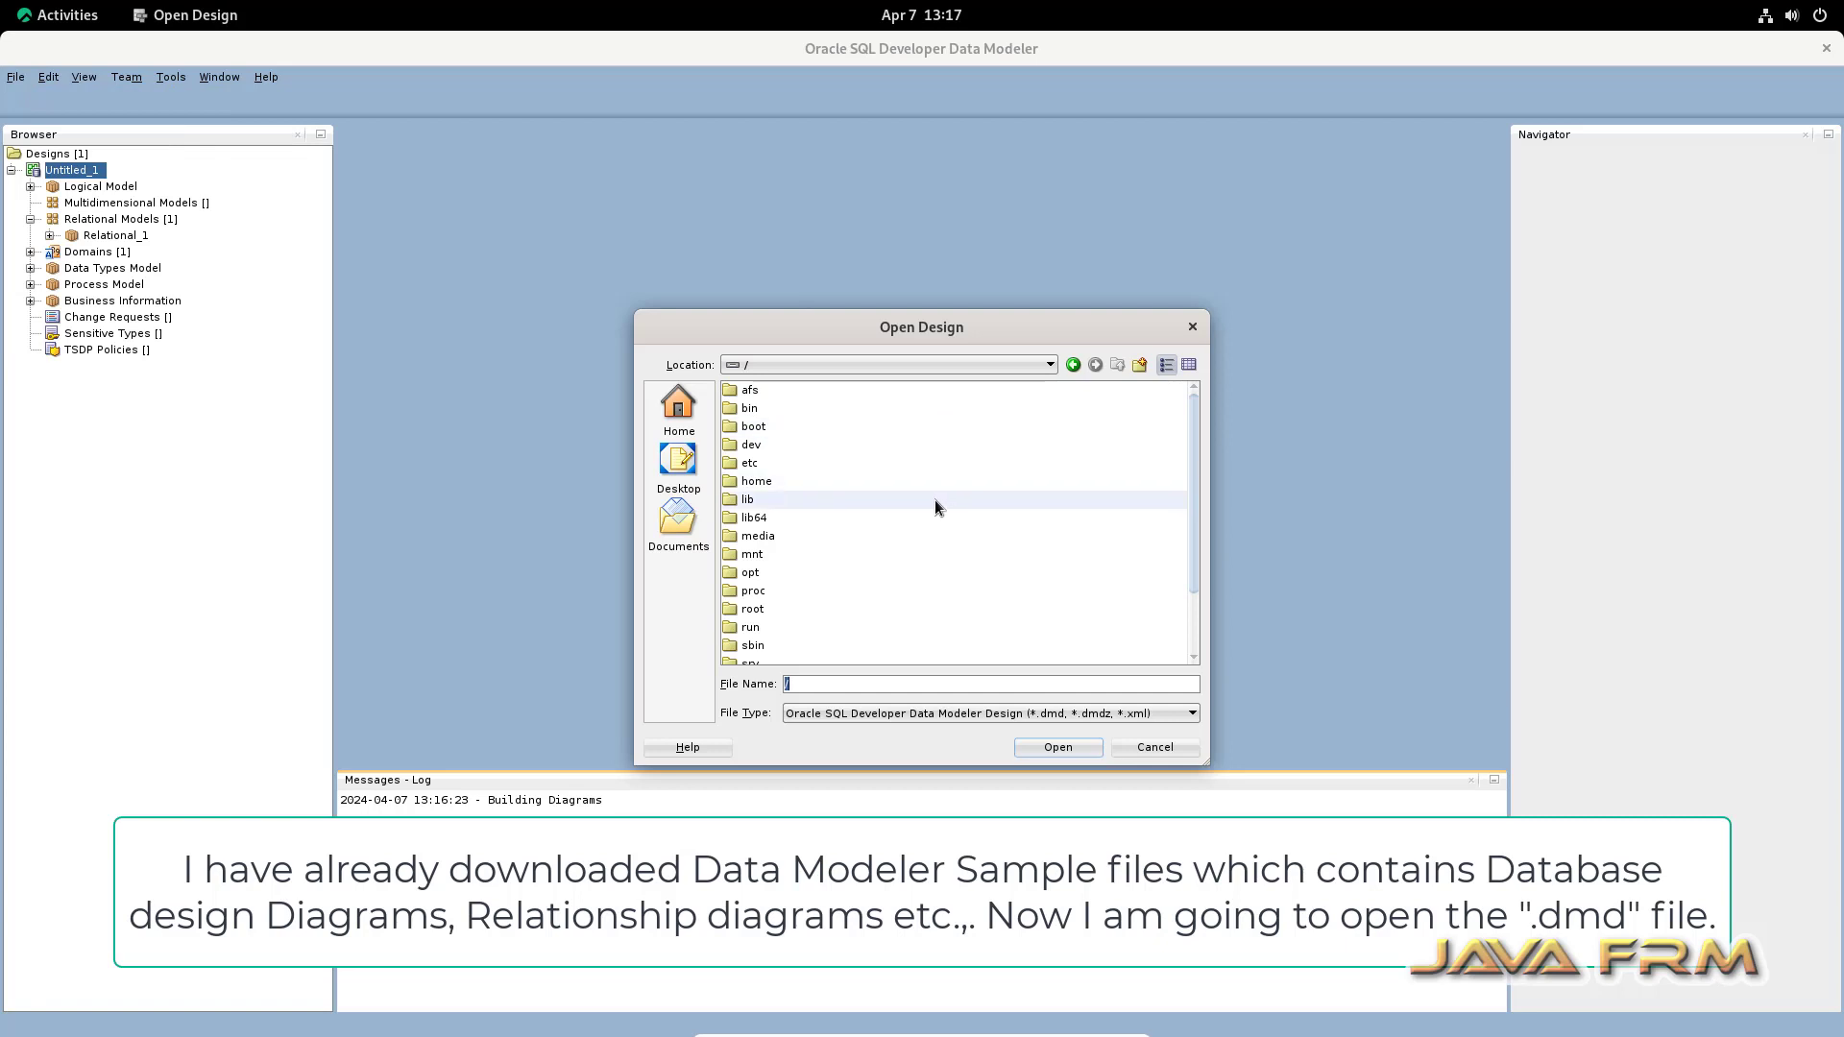
double_click(749, 573)
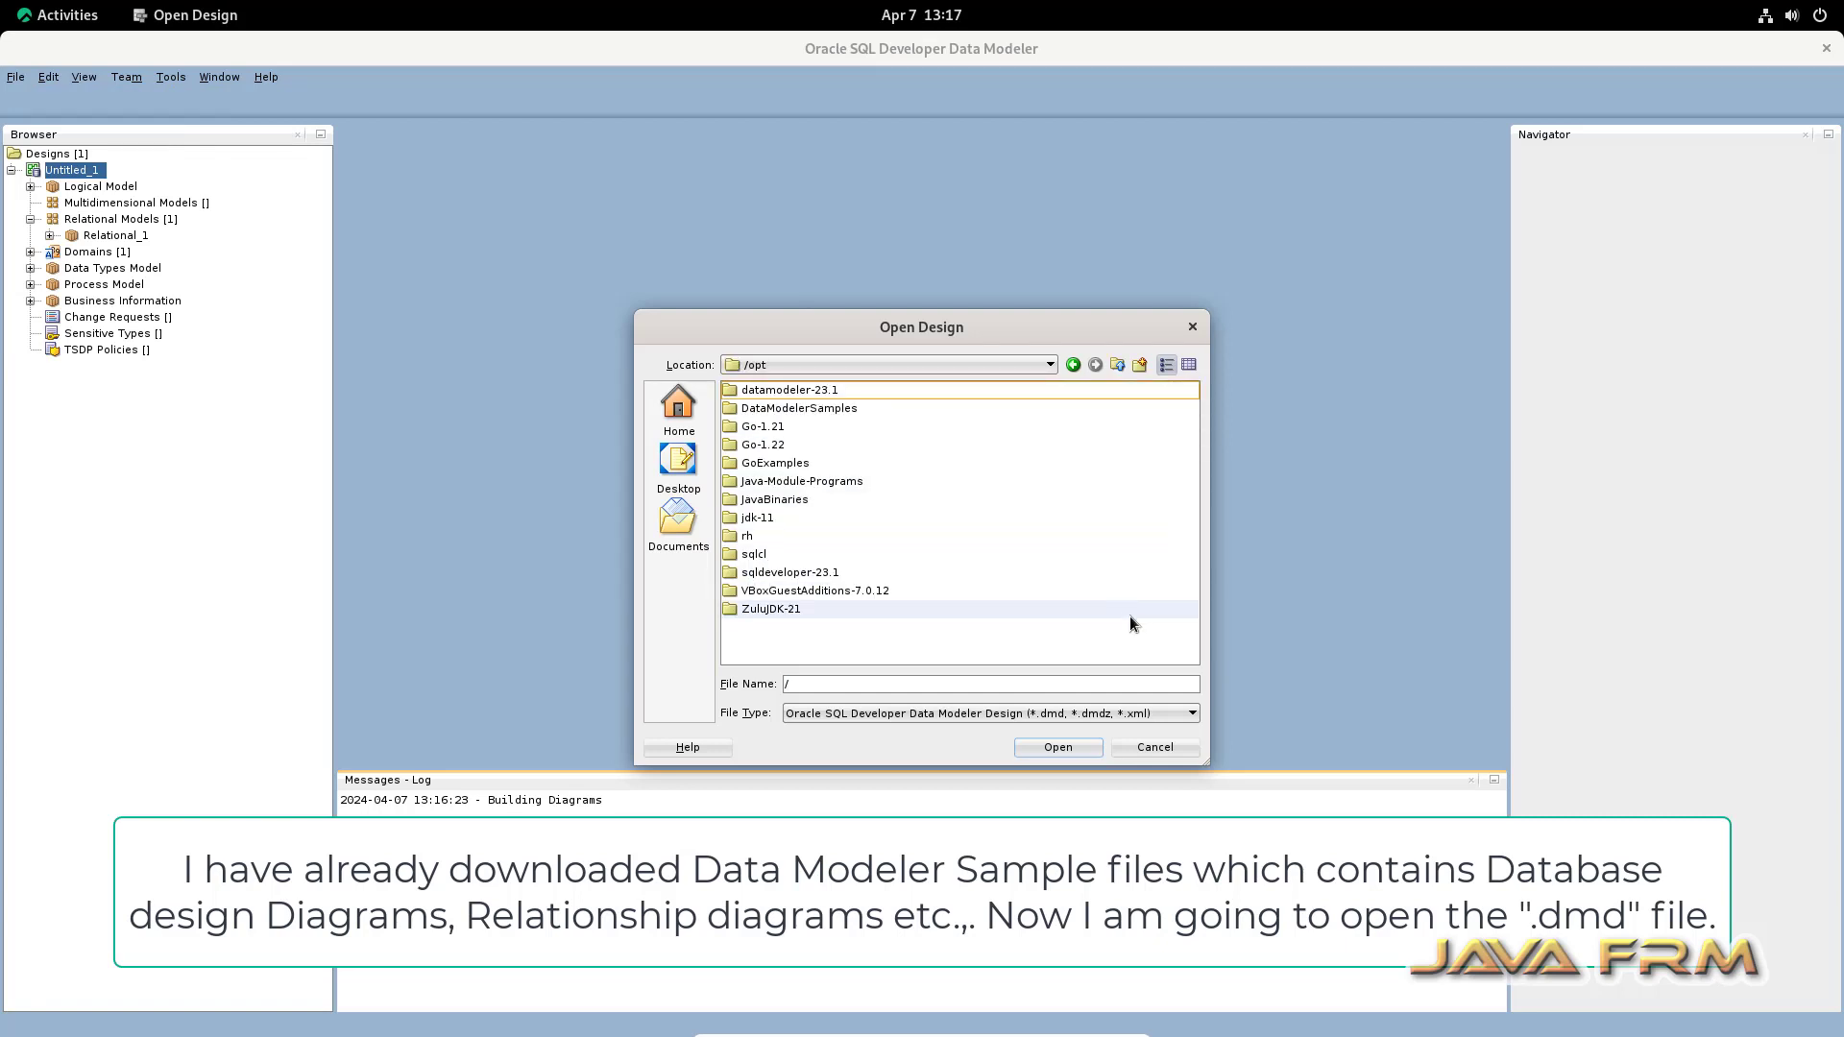
double_click(828, 409)
double_click(872, 389)
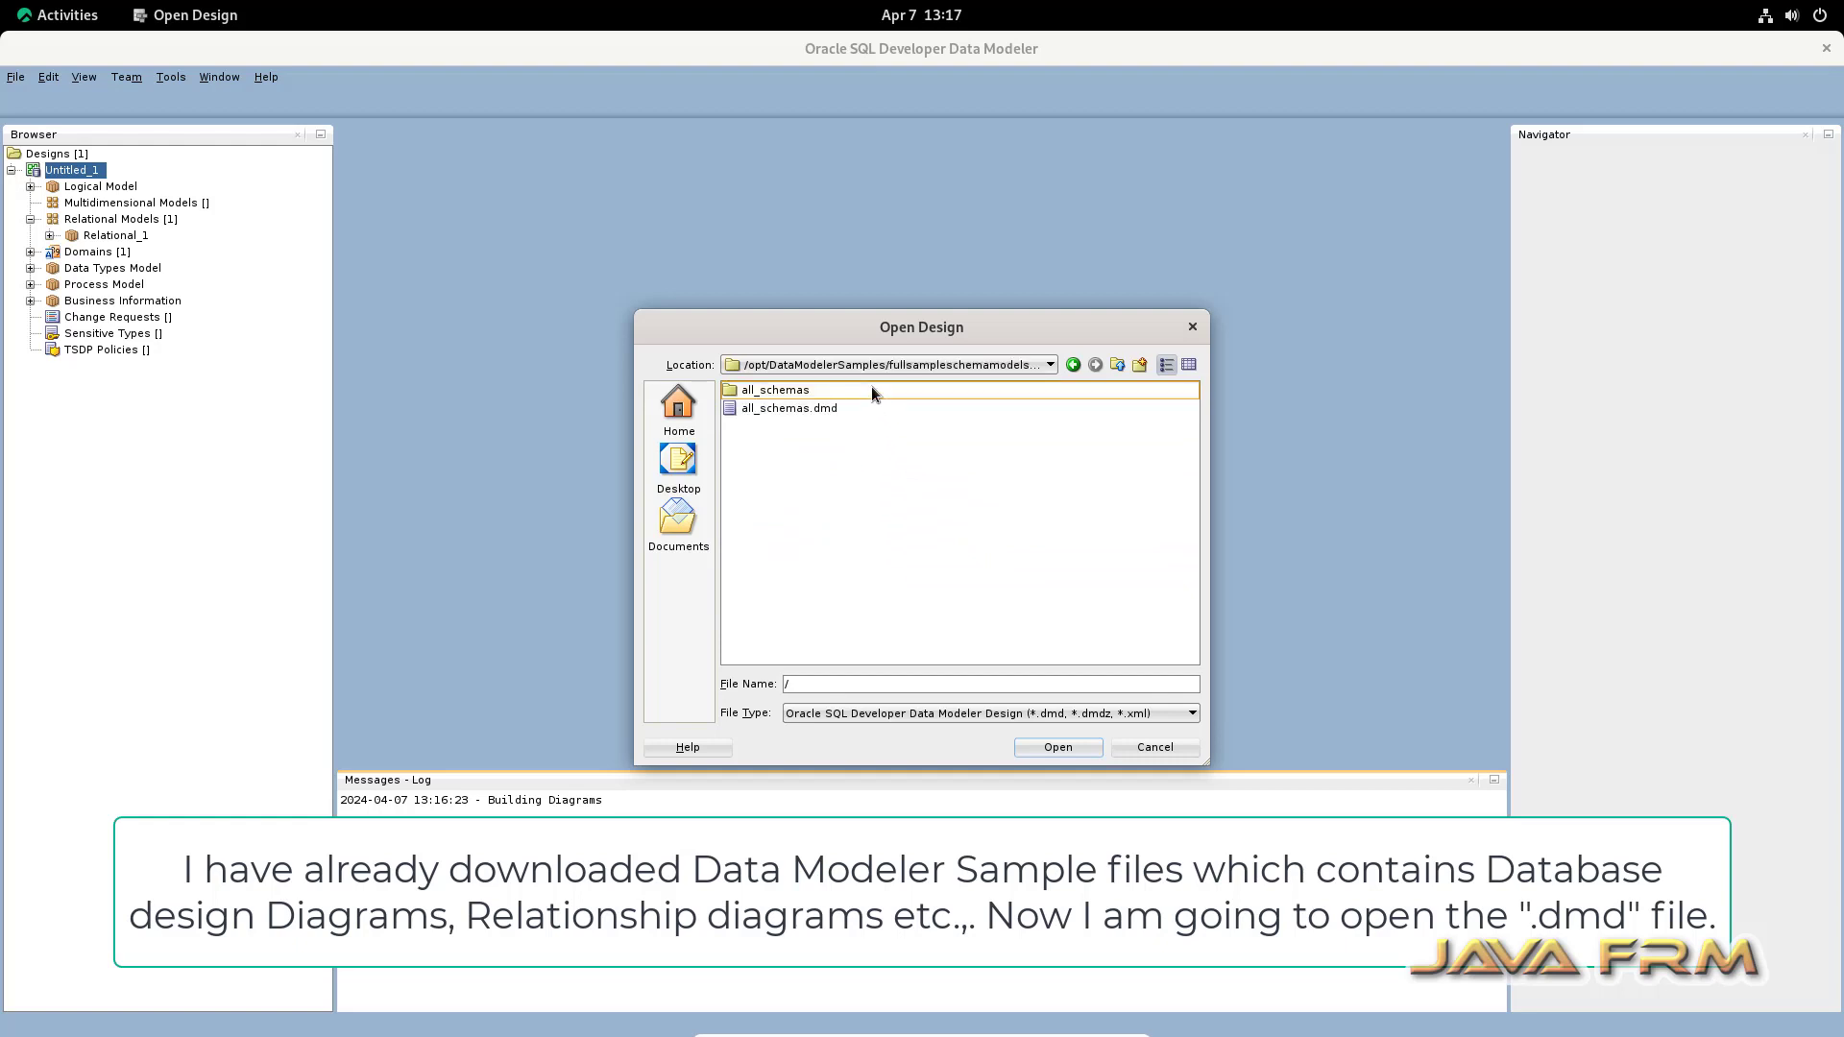
click(823, 409)
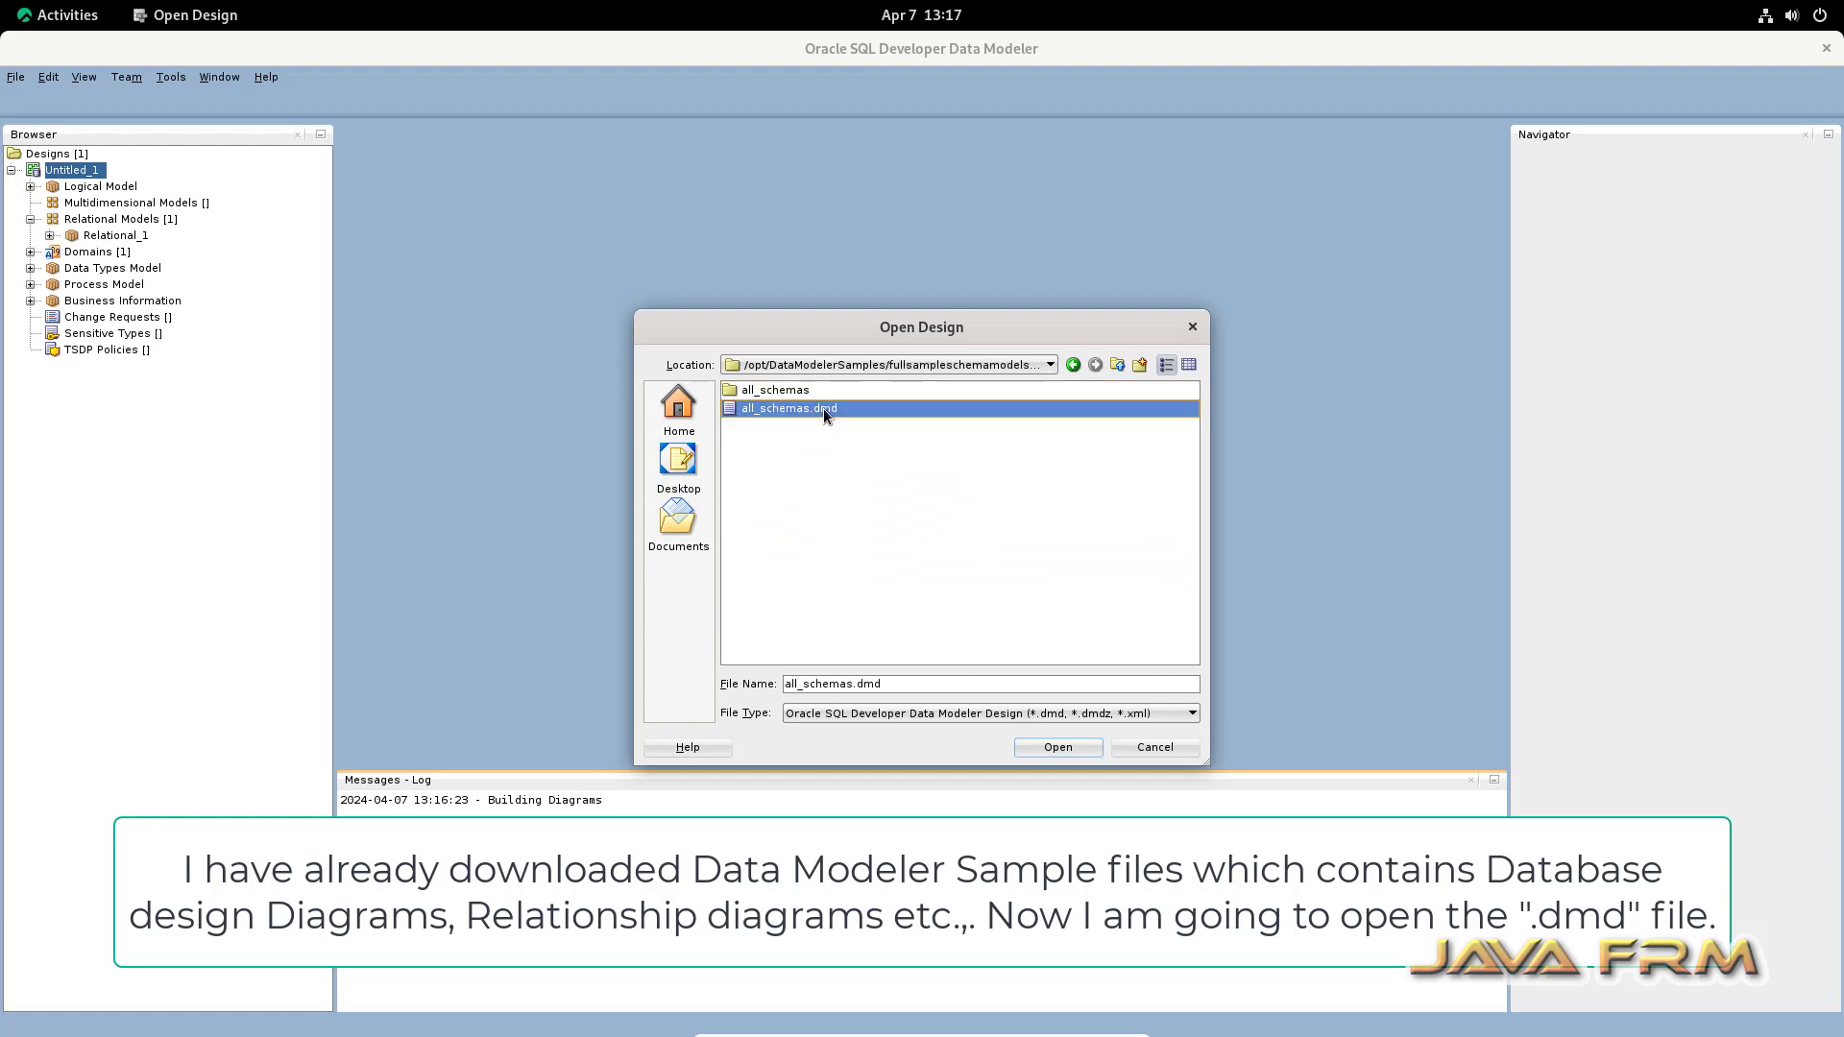
click(1072, 746)
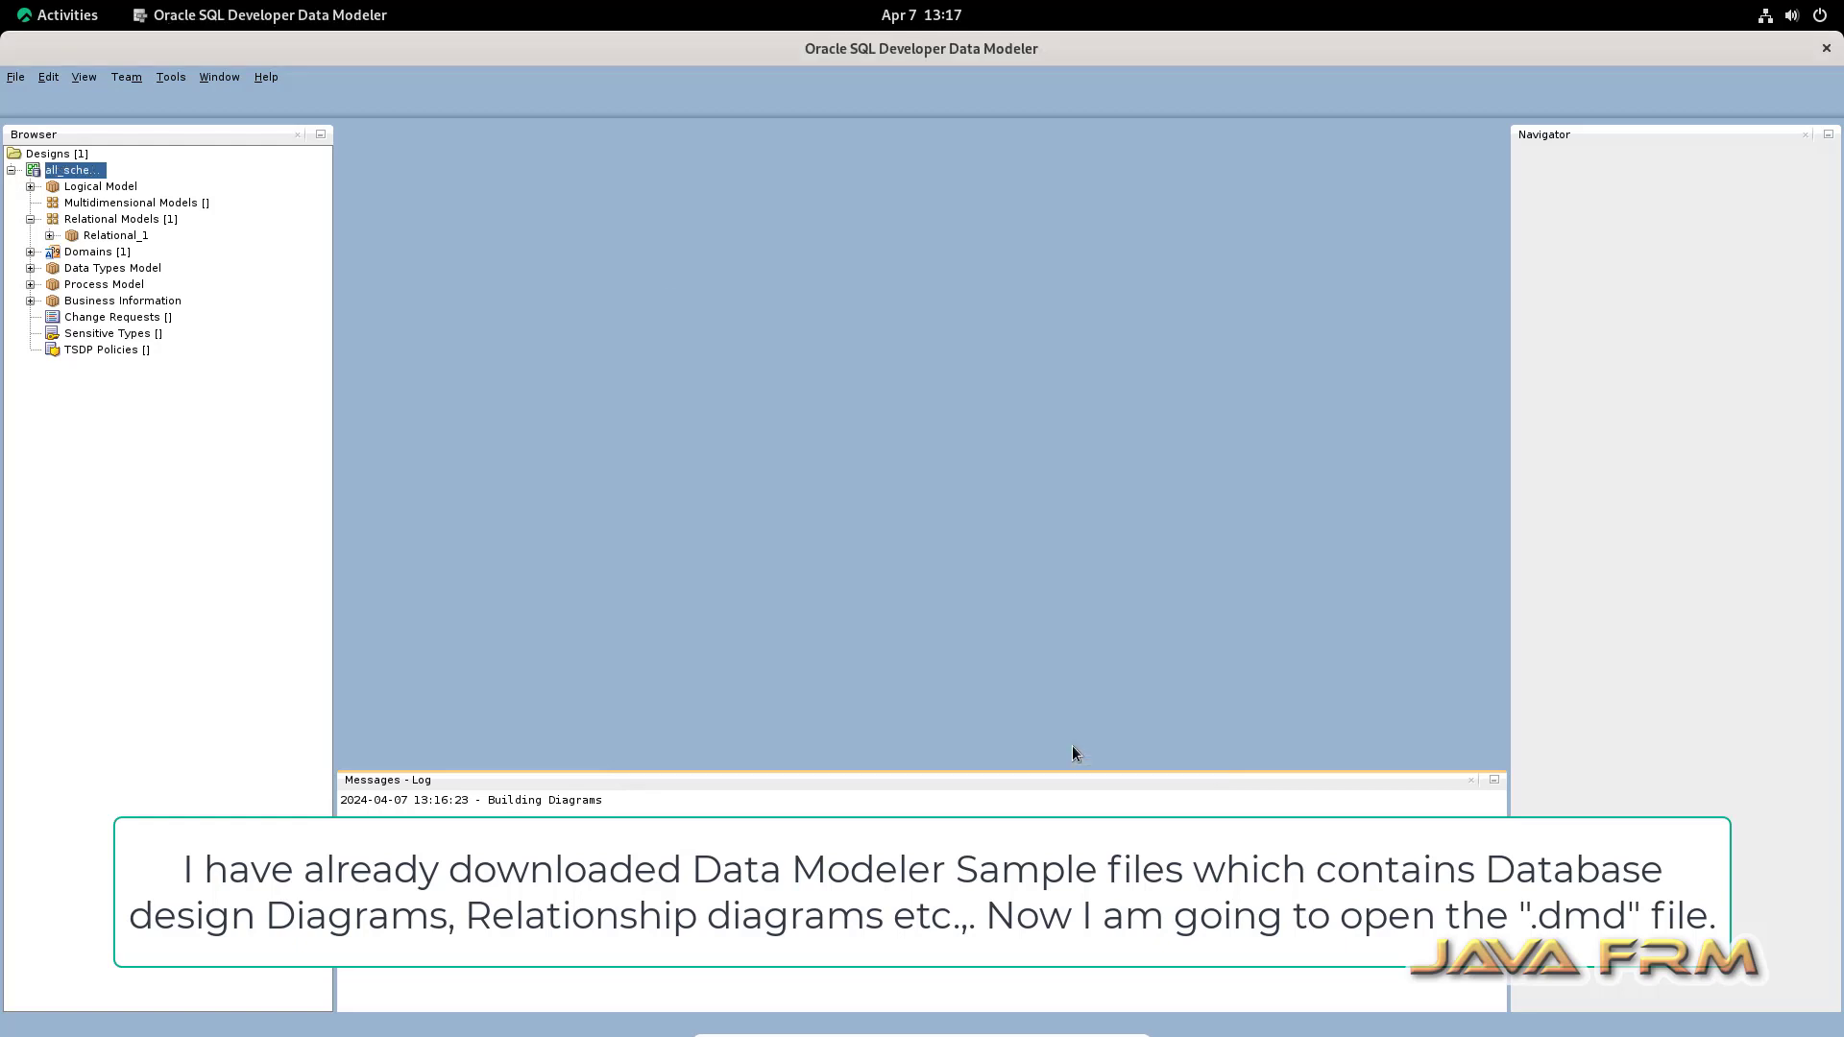
Step: Load the relational models Full_Sample_Dictionary_Import, HR, HR_Subset and SalesHistoryModel without their physical models
click(997, 603)
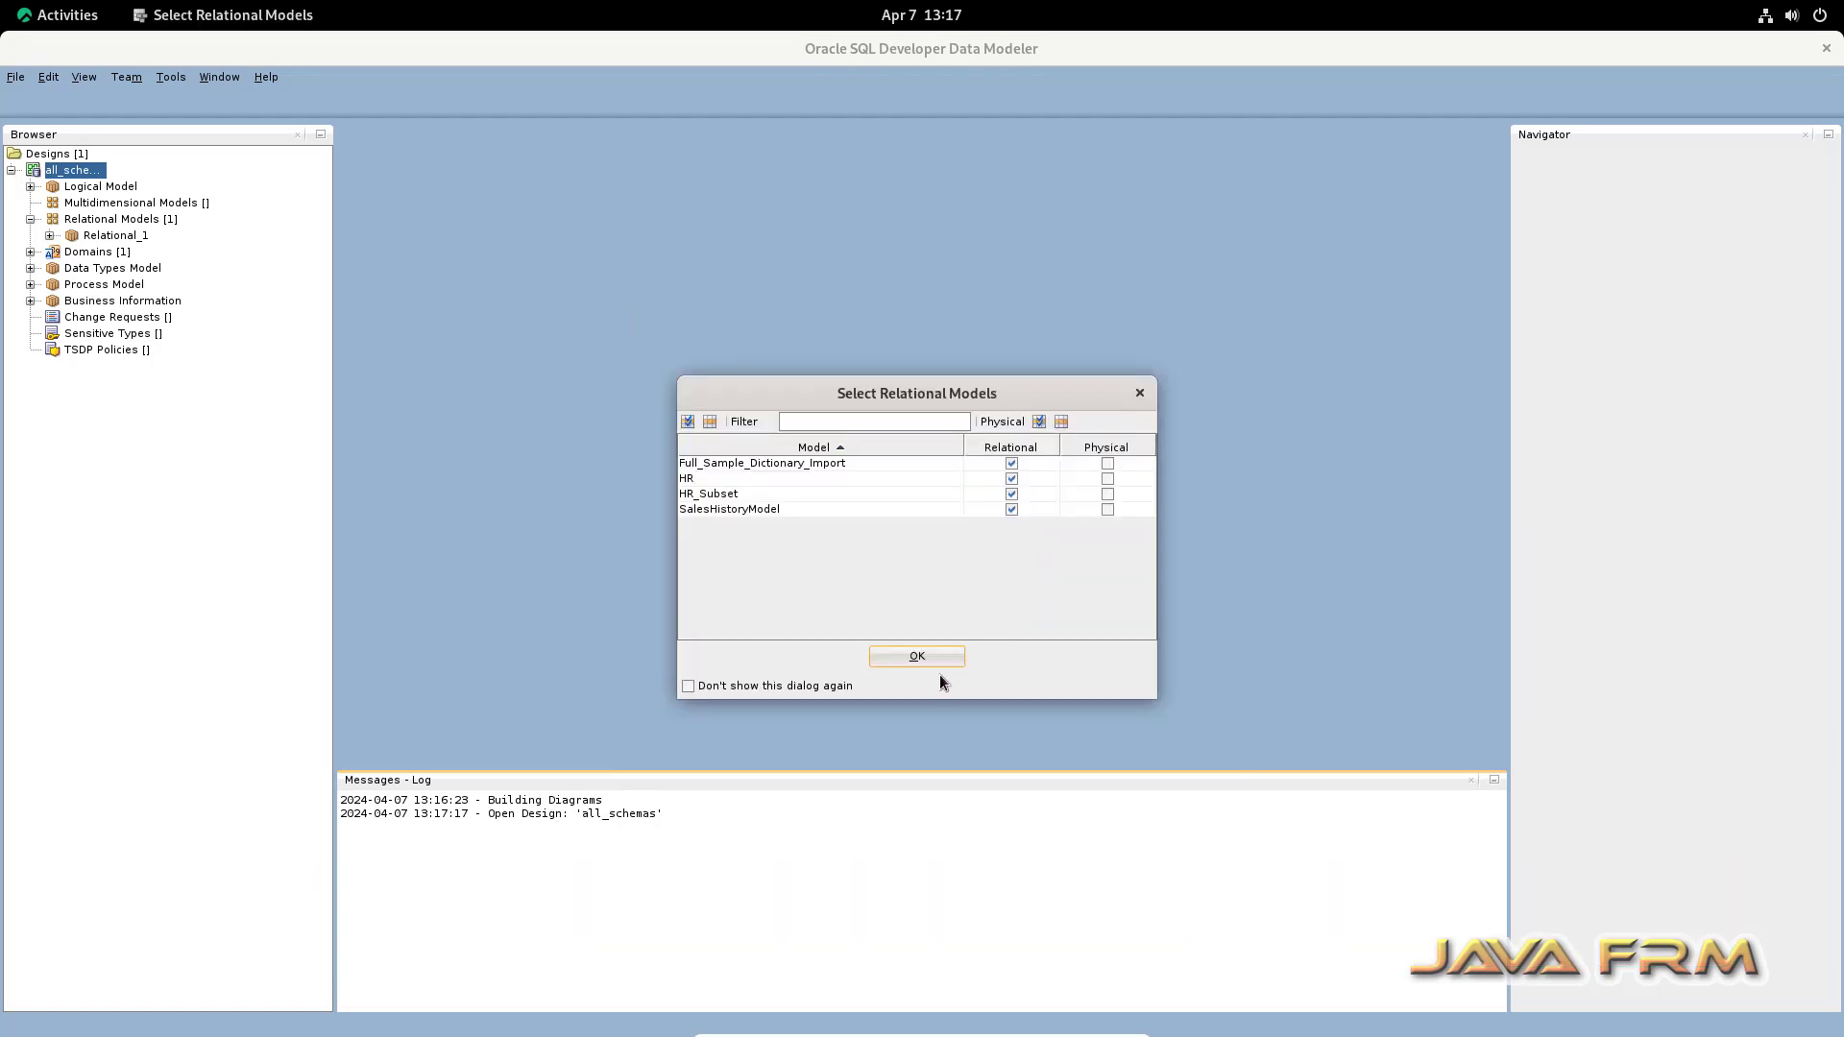
click(919, 656)
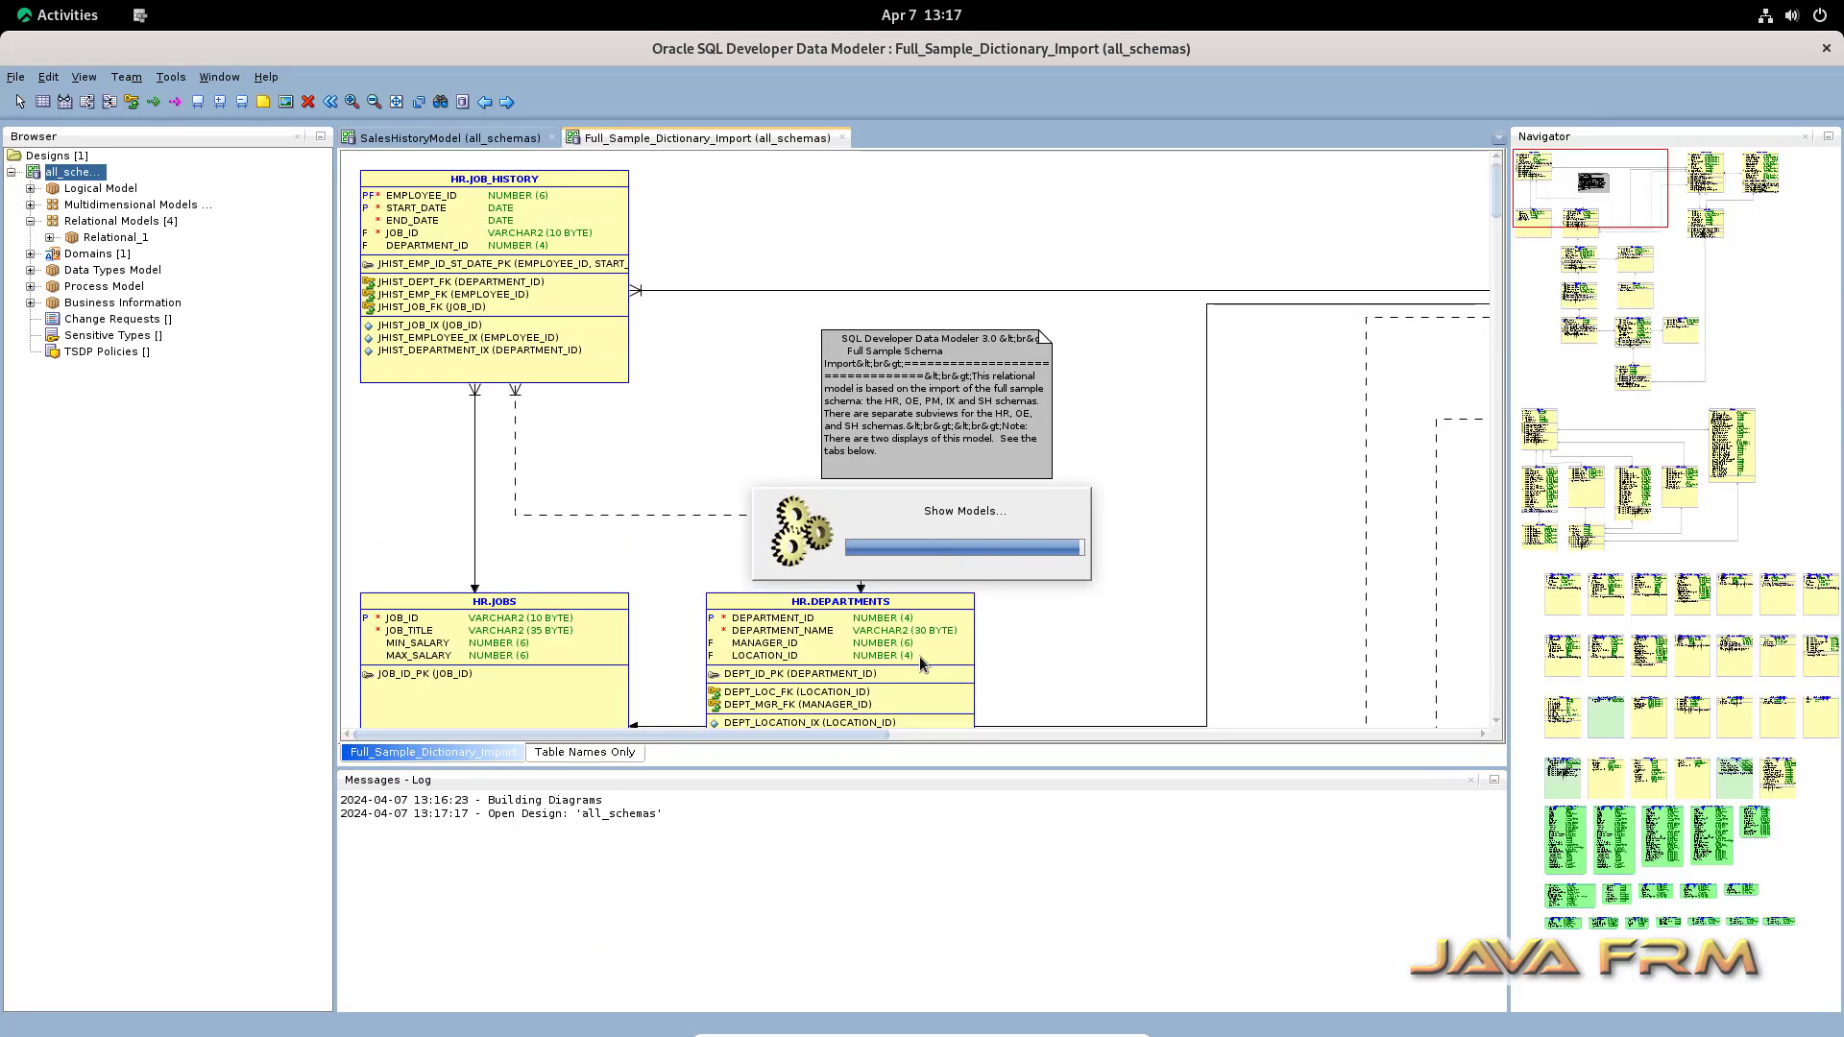
click(1265, 287)
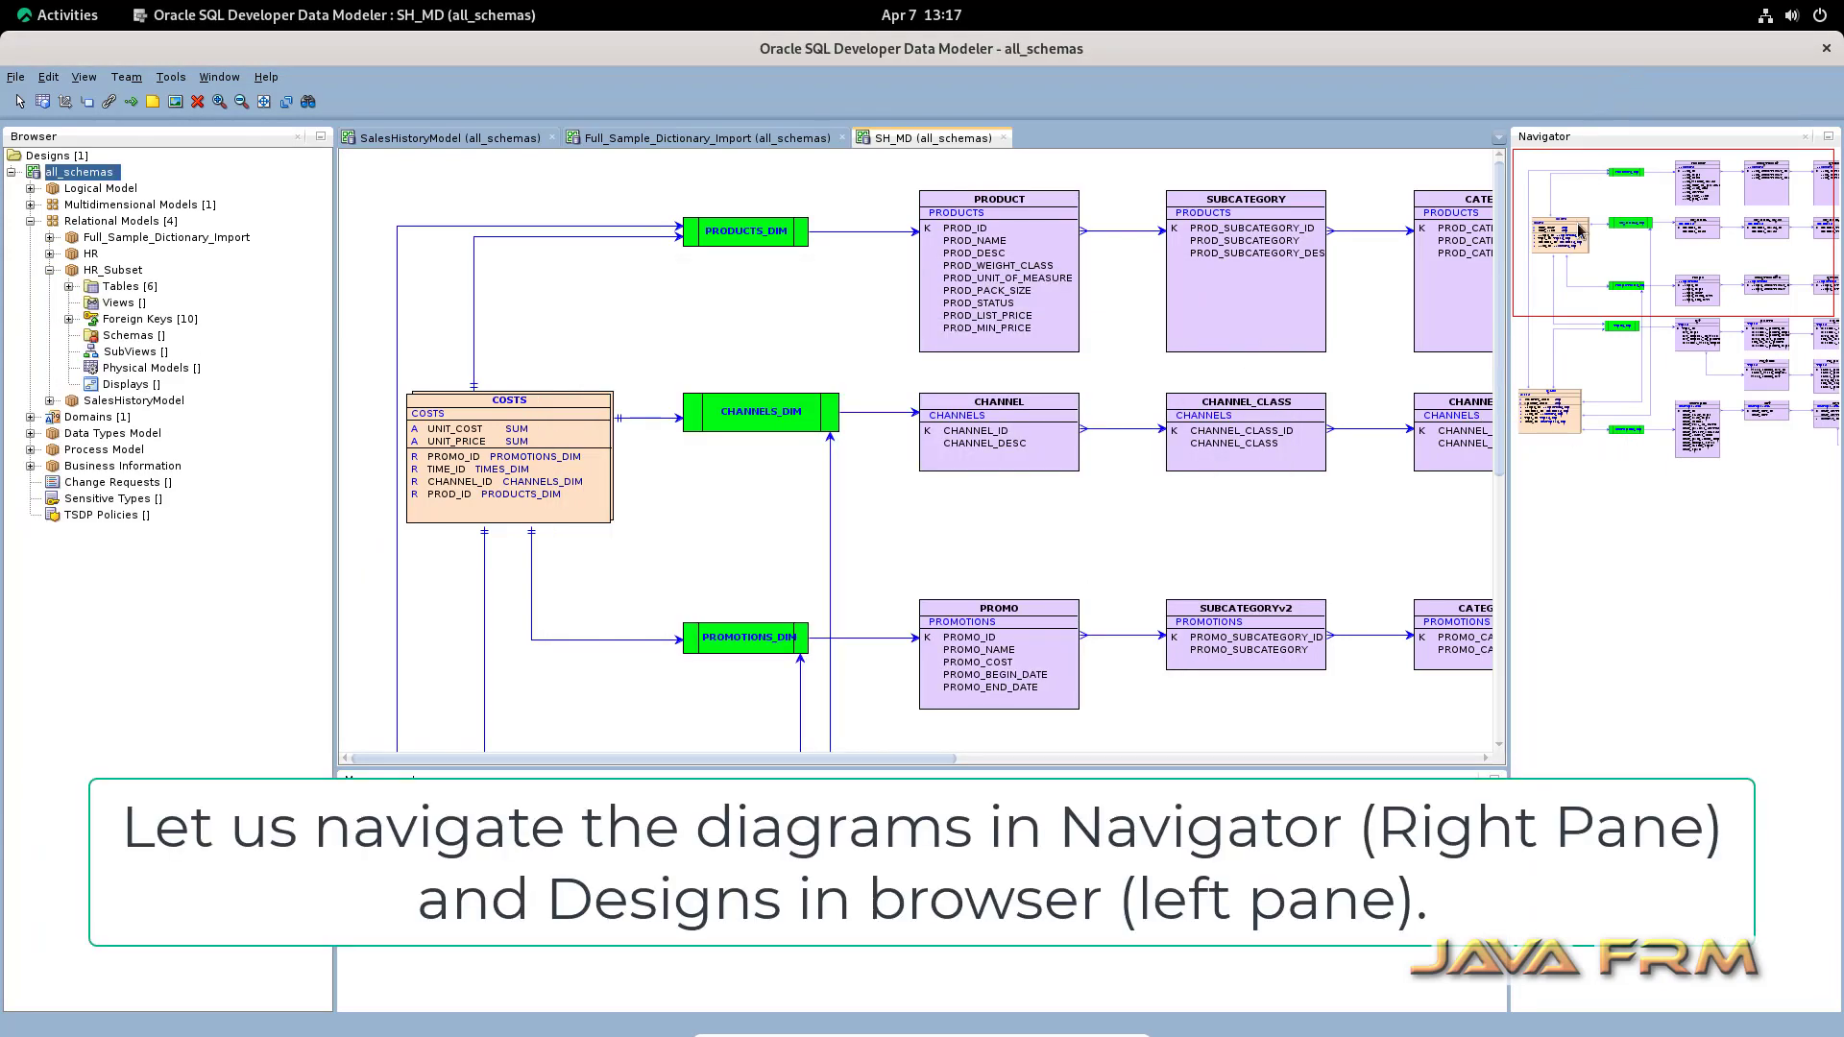
Step: Look over the SH_MD multidimensional diagram from end to end and widen the Navigator pane
drag(947, 759, 1464, 783)
scroll(940, 765, down, 5)
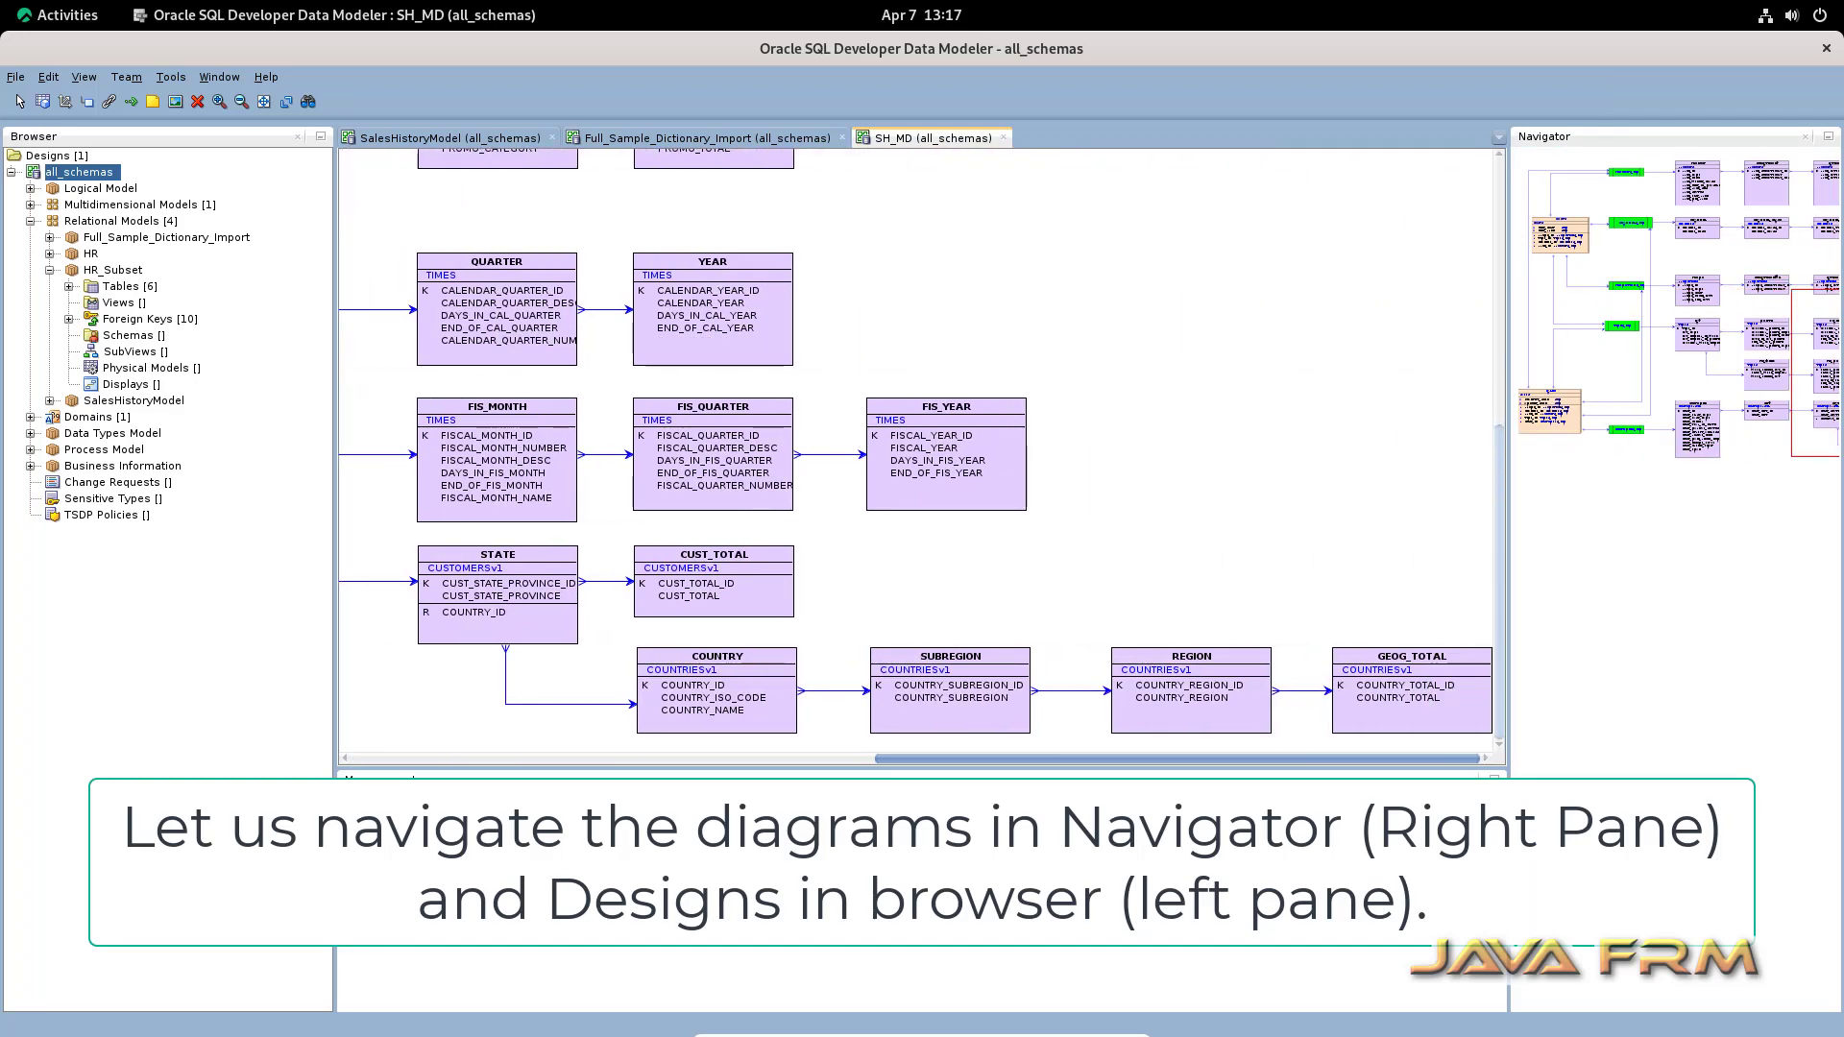
drag(1505, 394, 1352, 413)
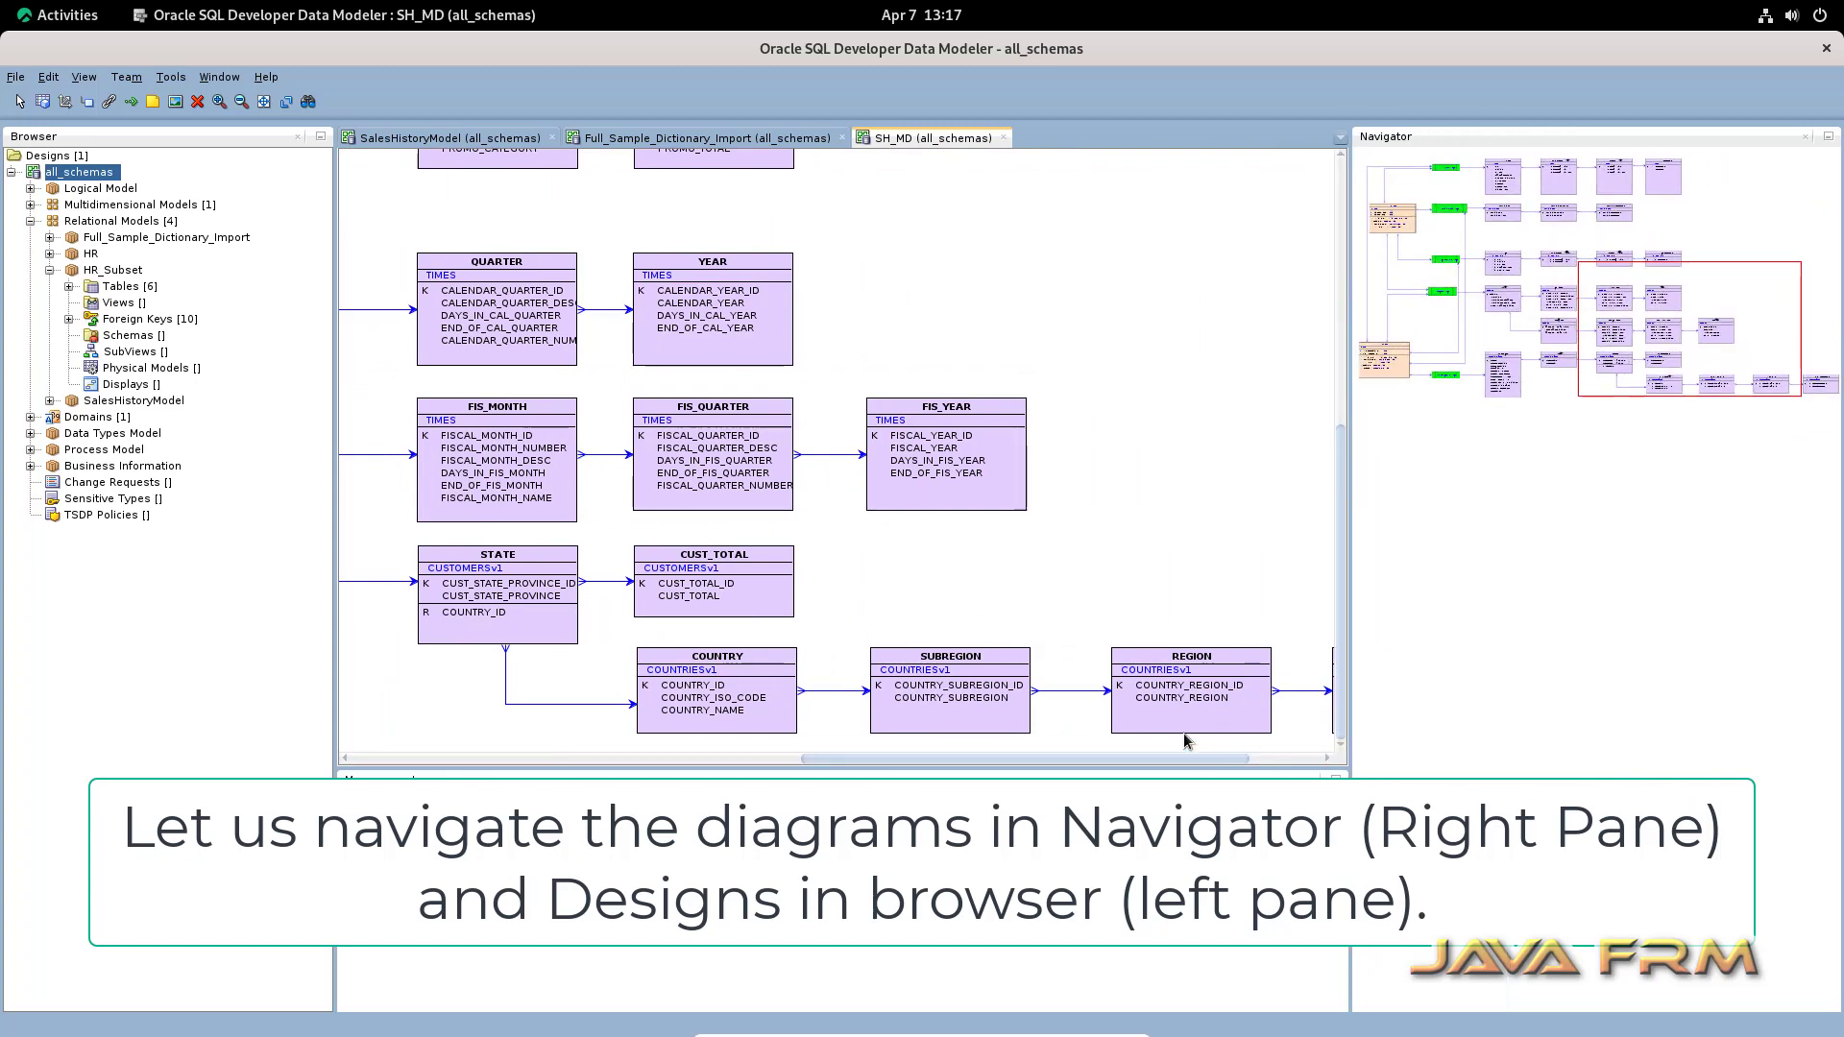
drag(1194, 761, 711, 750)
scroll(892, 576, up, 10)
Step: Bring up the Full_Sample_Dictionary_Import diagram and examine its tables and relationships down to SH.COUNTRIES and SH.COSTS
click(788, 140)
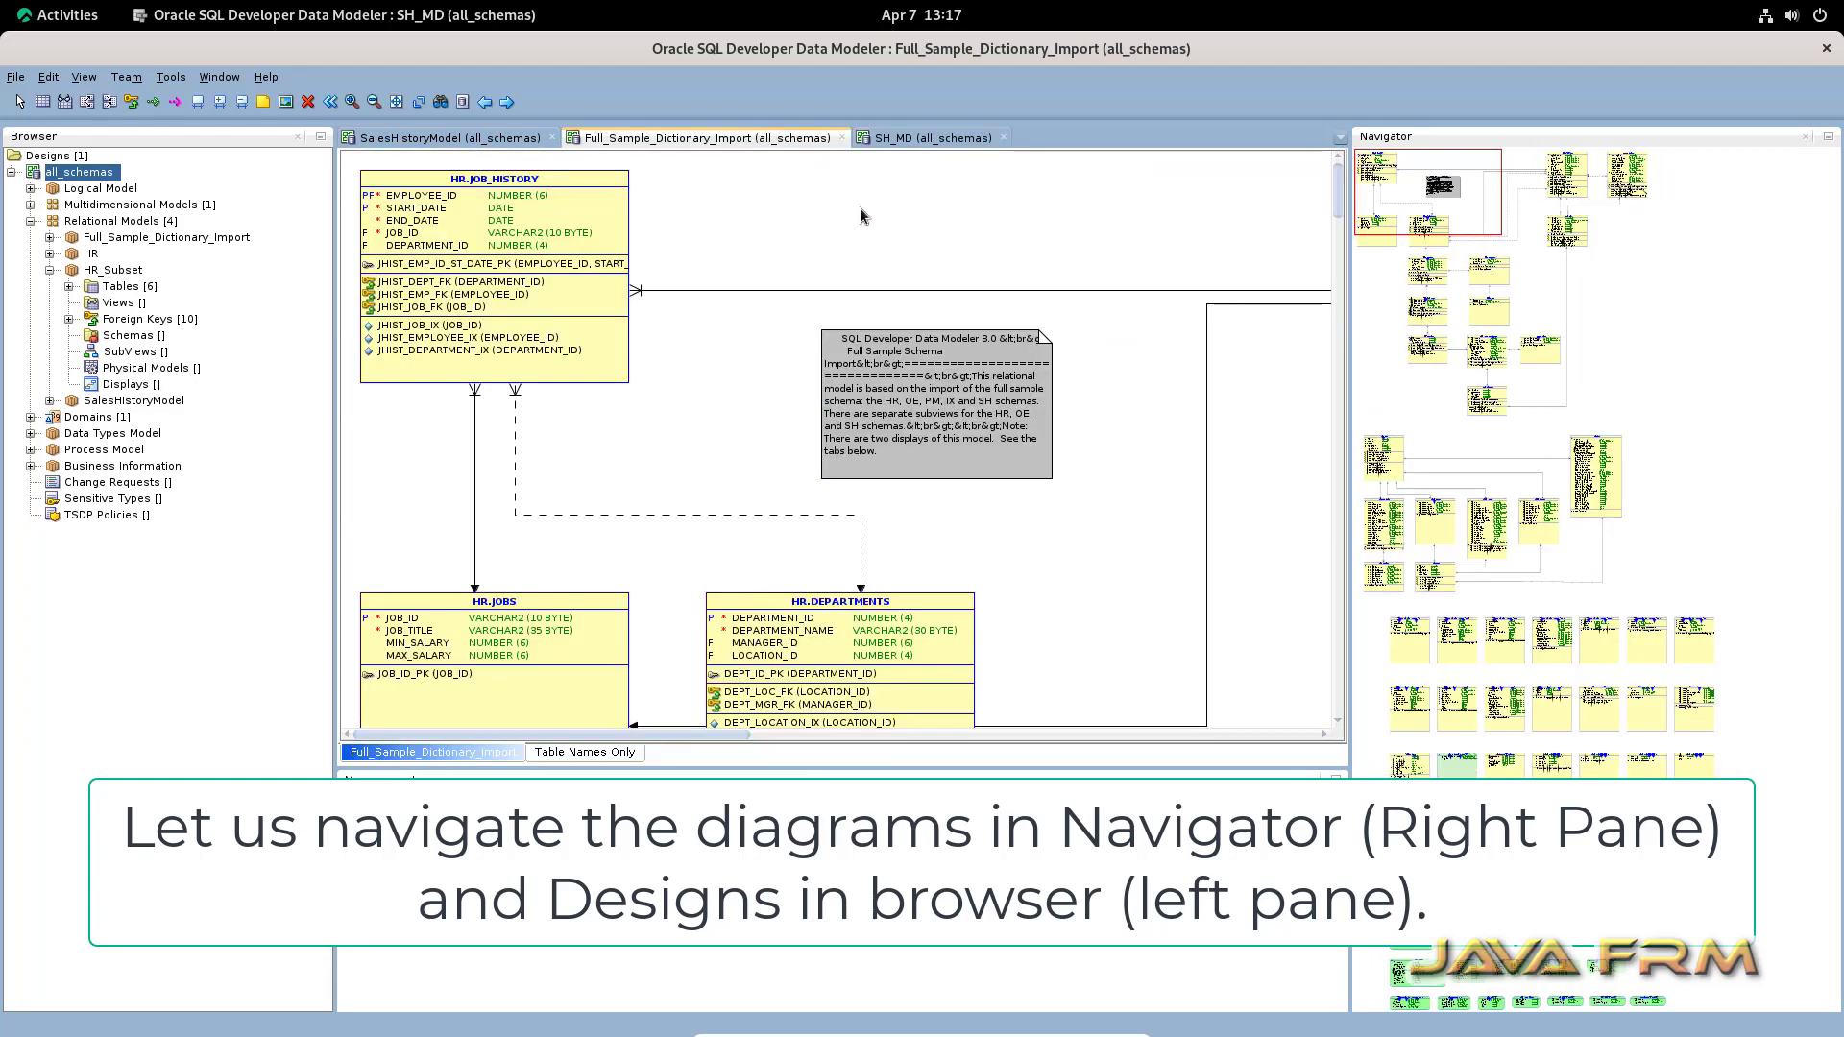
drag(669, 736, 313, 749)
scroll(781, 488, down, 9)
scroll(716, 577, down, 10)
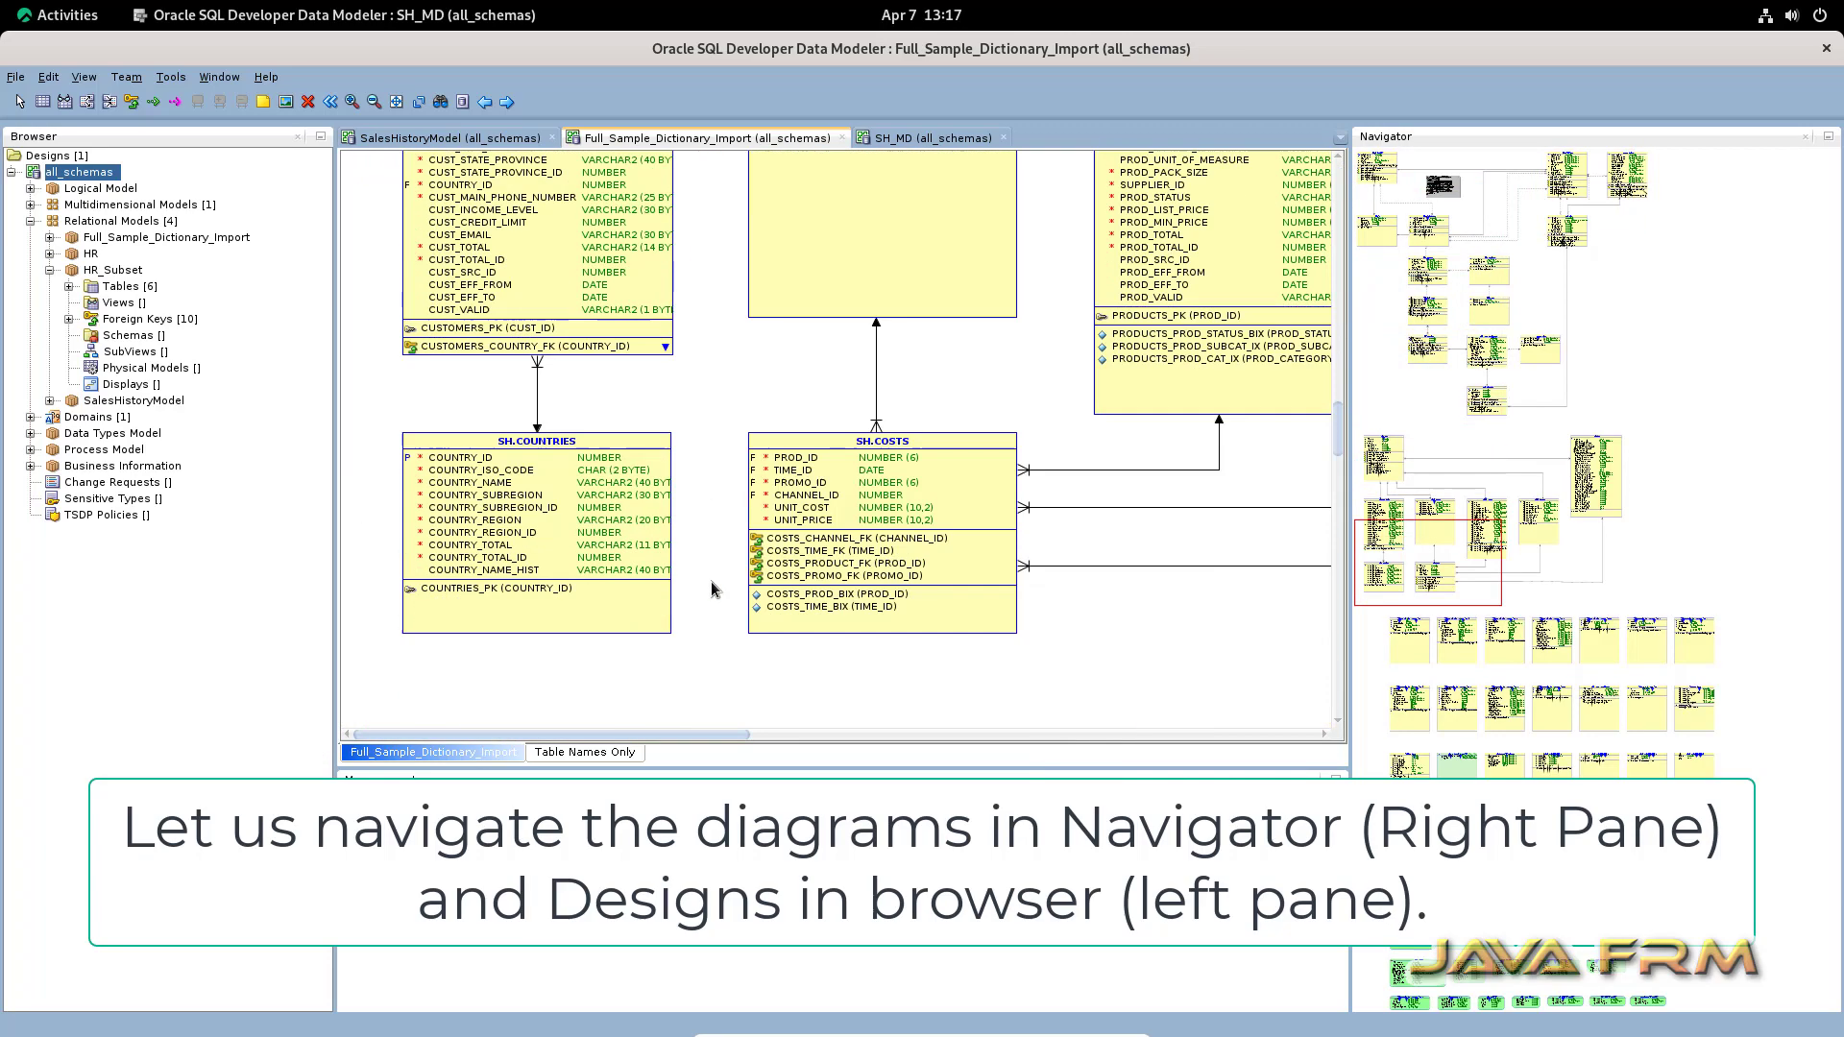
Step: Look over the remaining Full_Sample_Dictionary_Import diagram down to its views and across to its far edge
scroll(709, 593, down, 10)
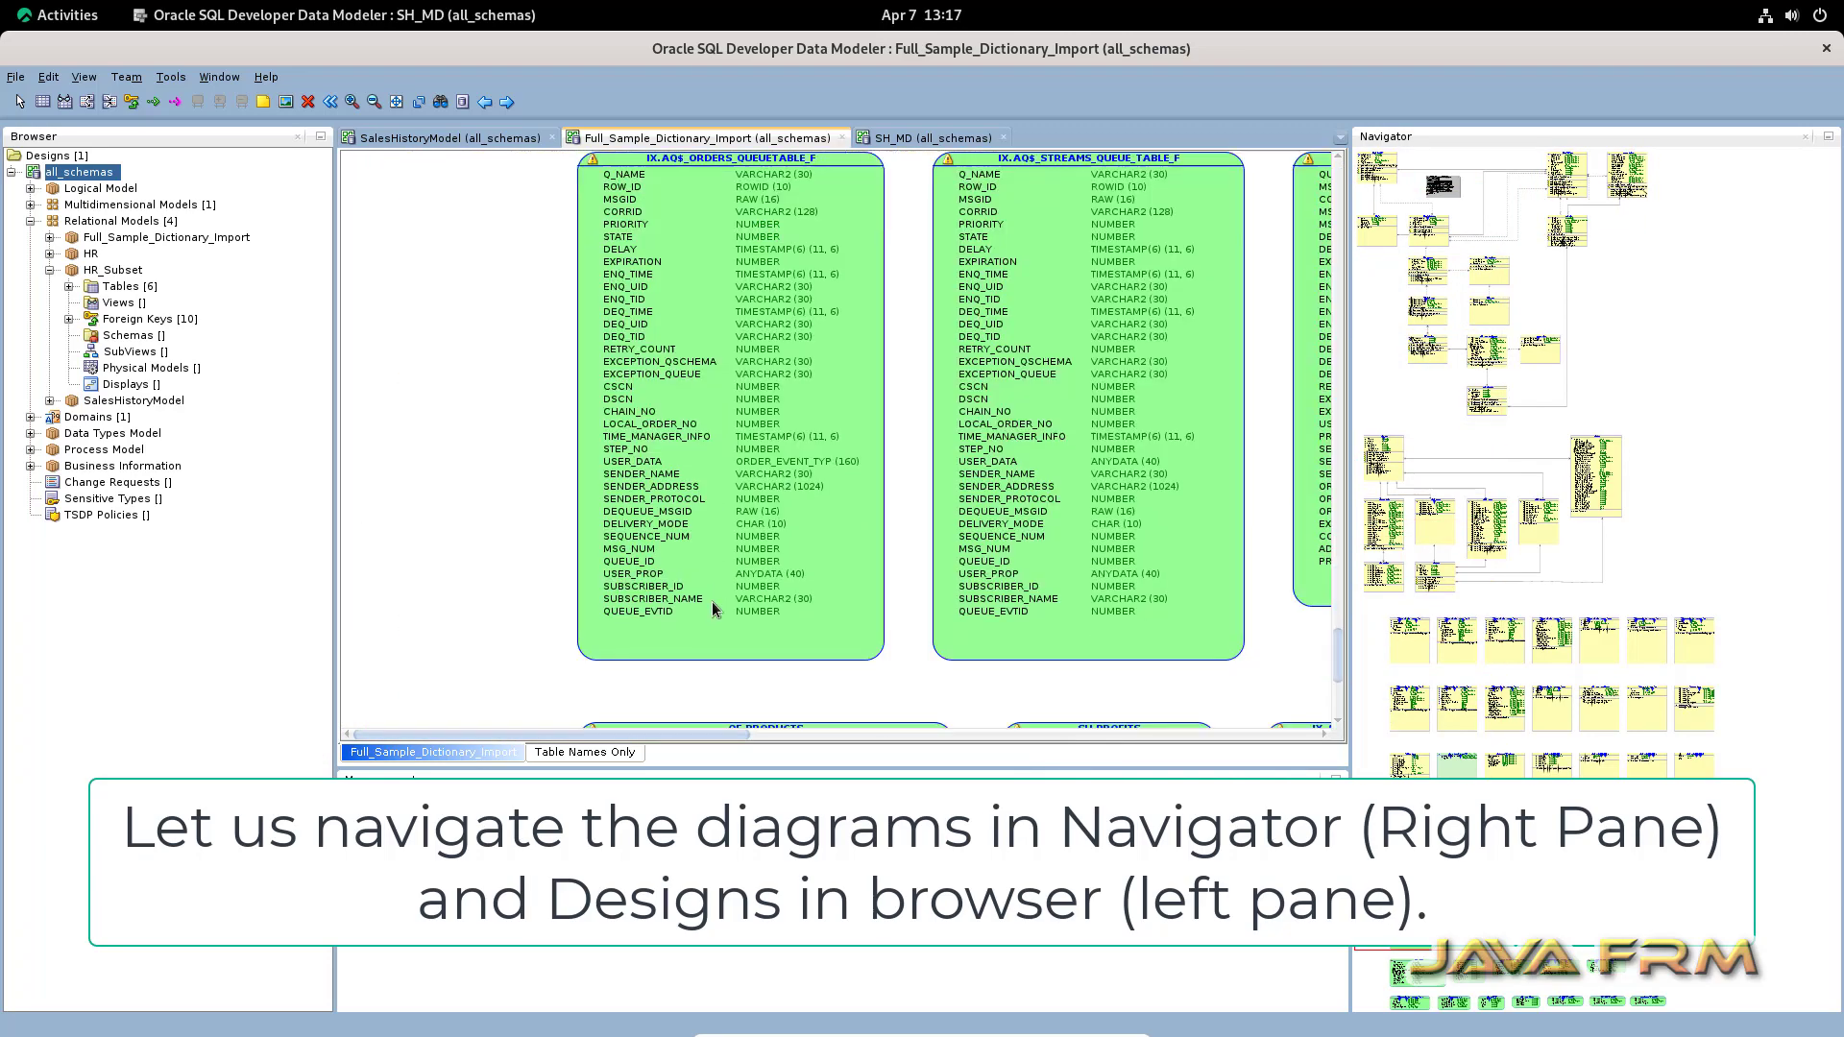
drag(644, 737, 1284, 772)
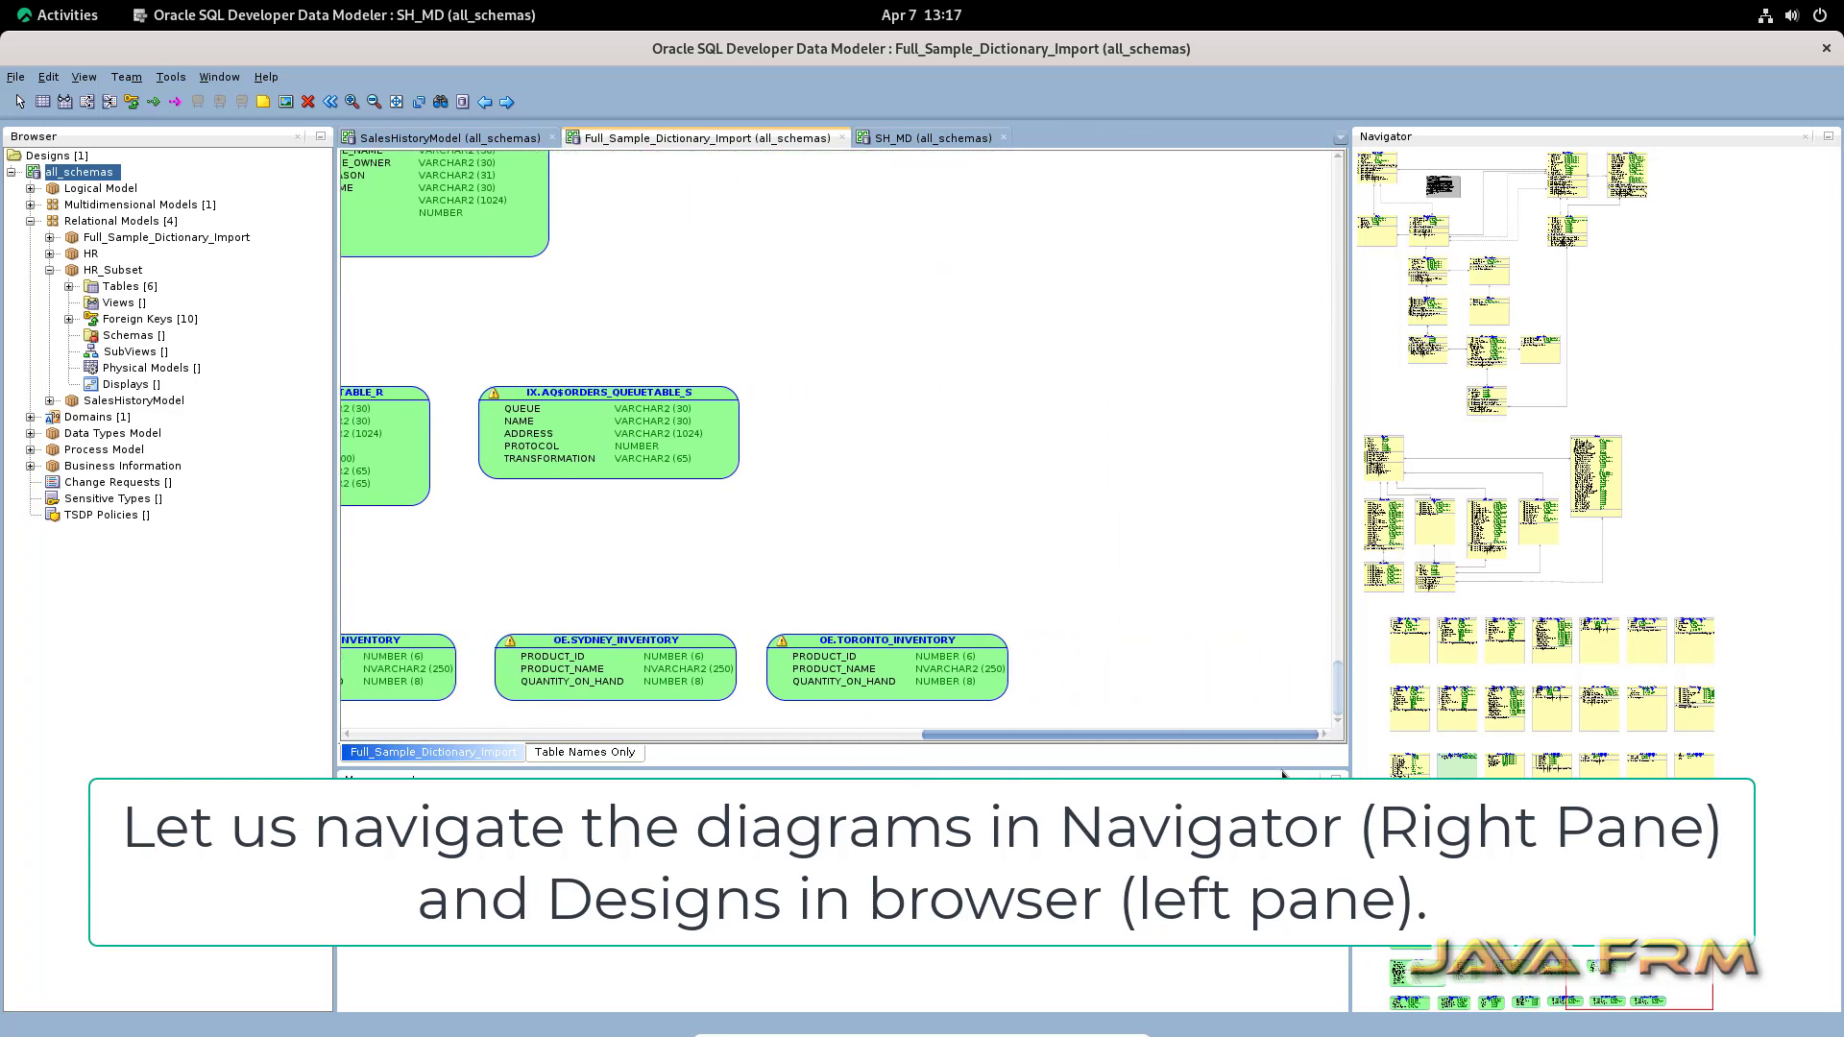
scroll(1059, 595, up, 15)
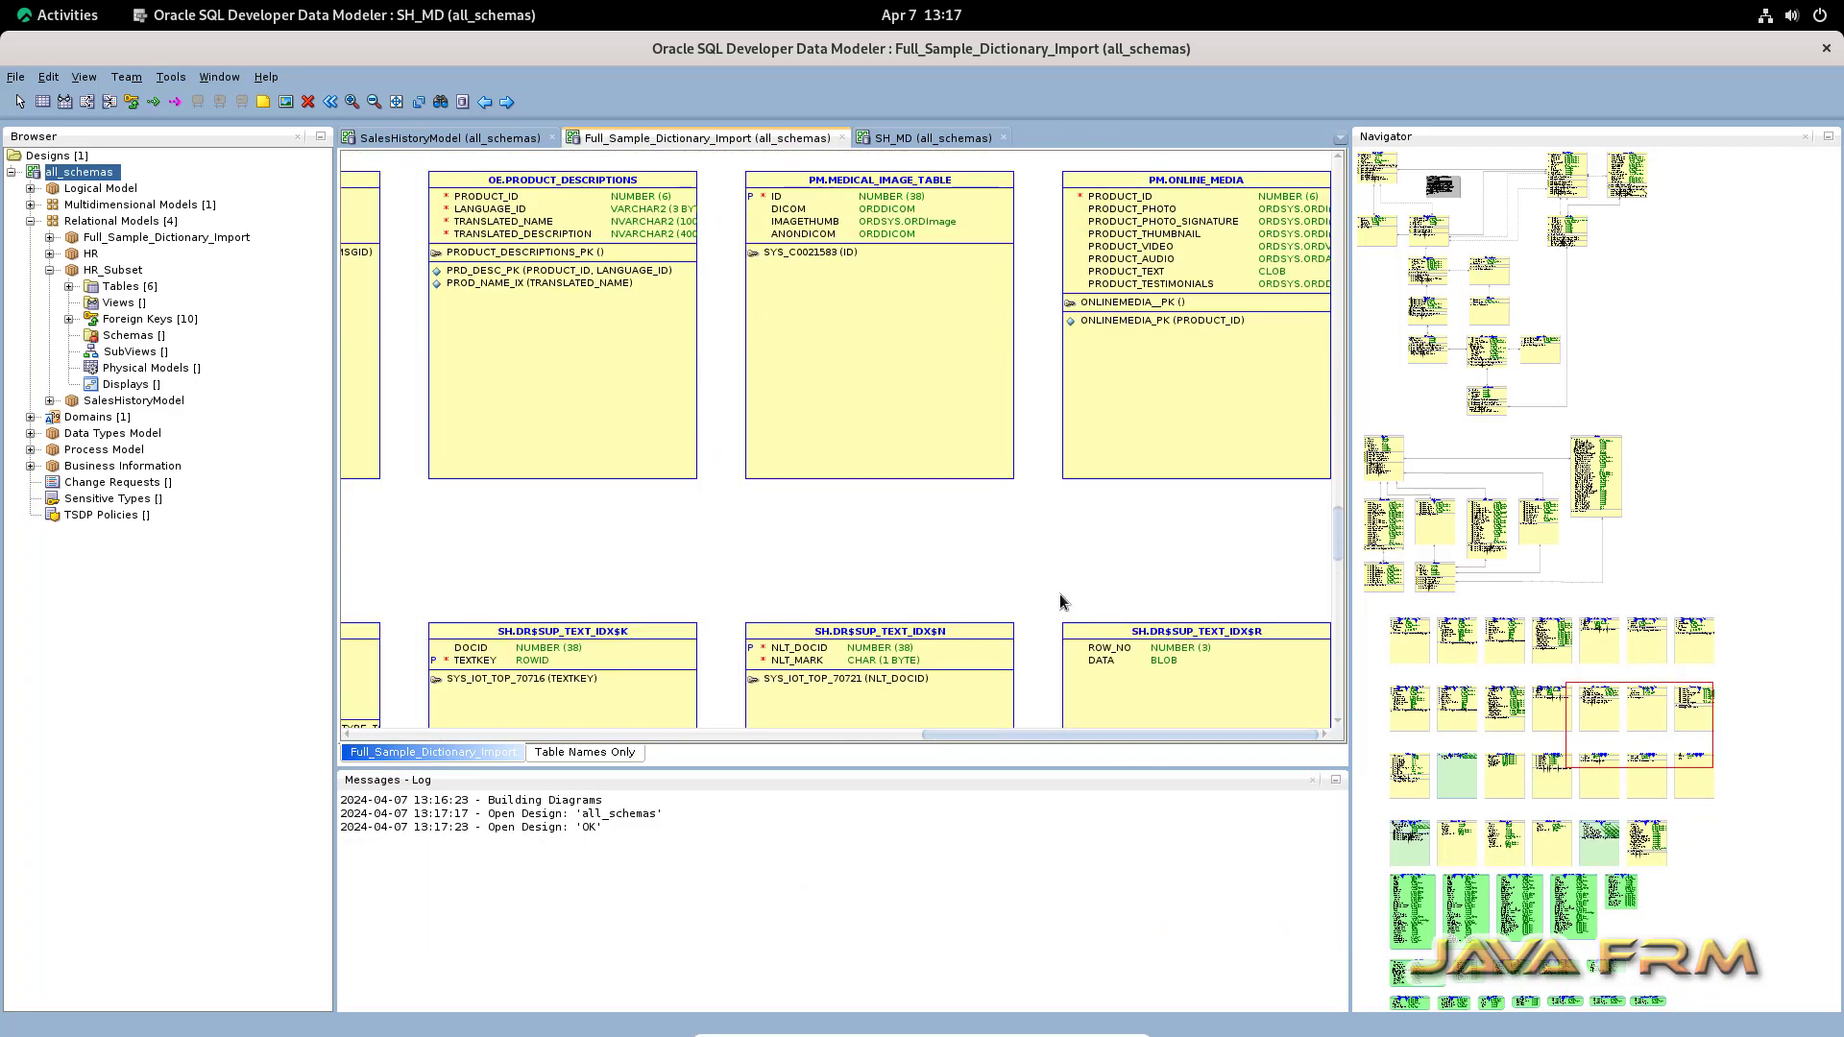
scroll(1057, 601, up, 10)
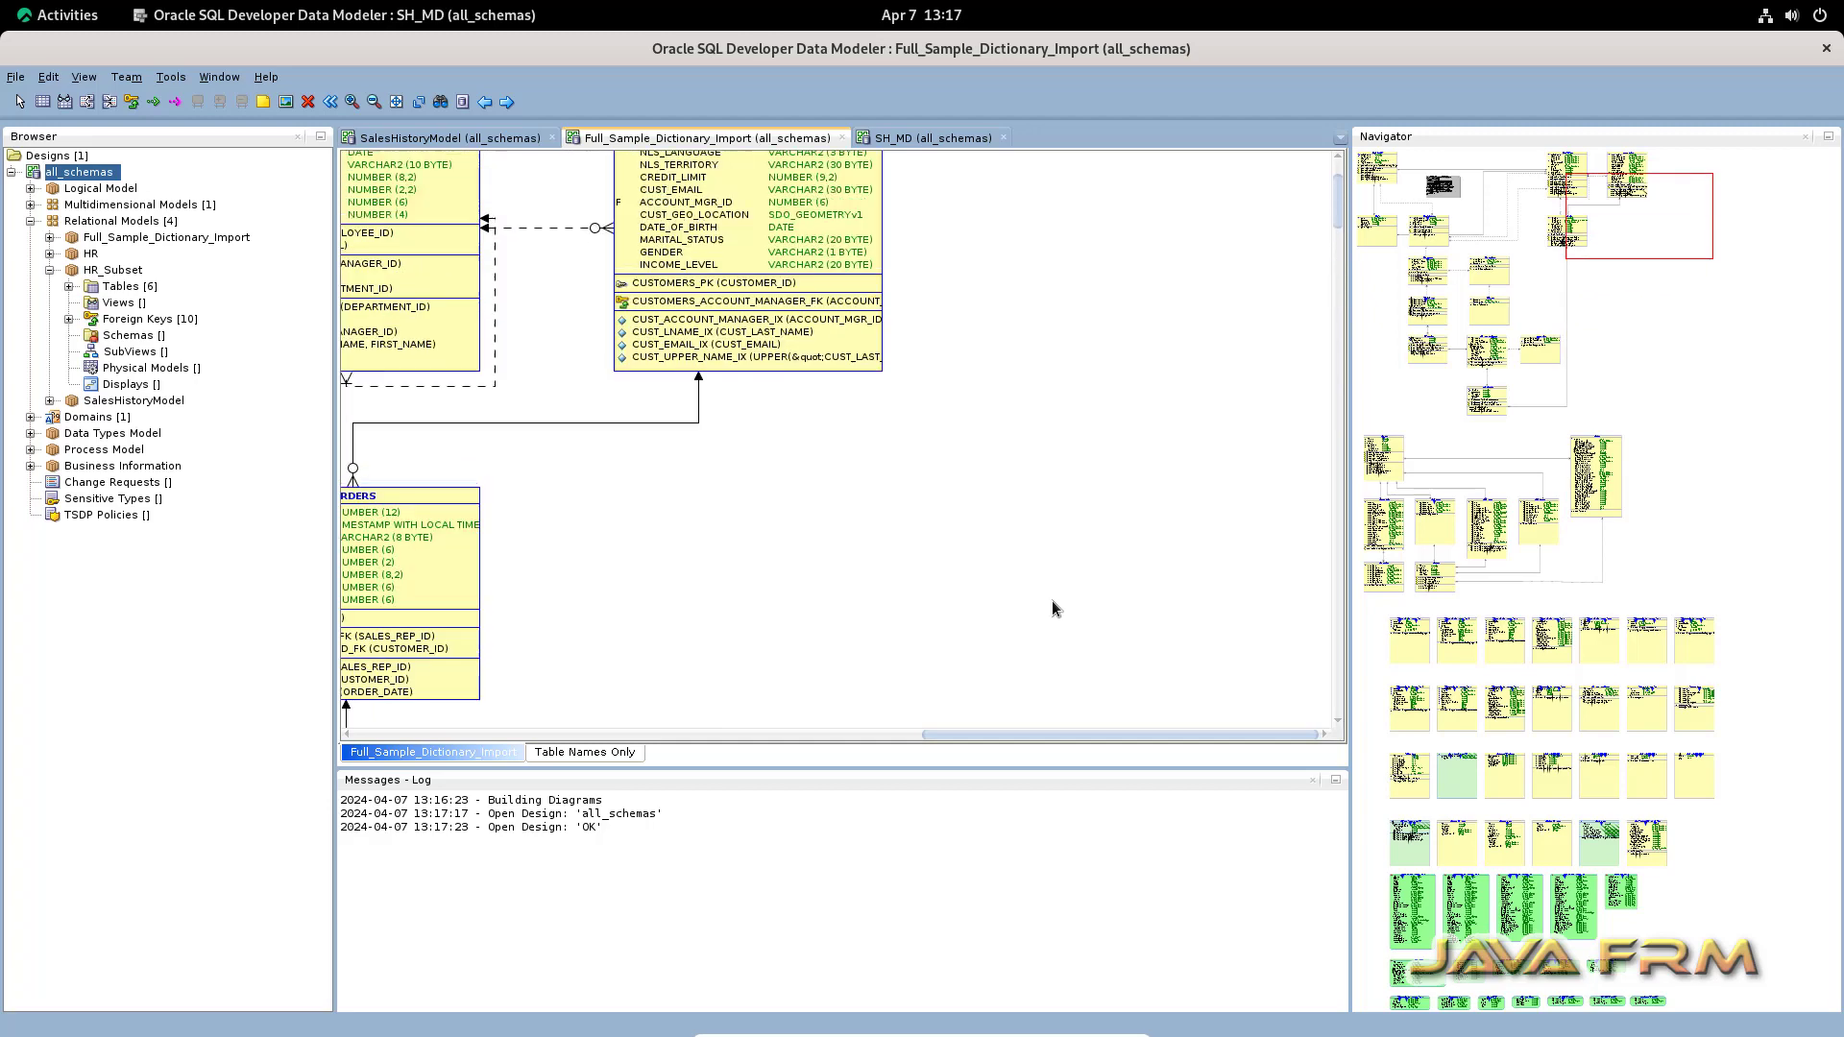
Step: Bring up the SalesHistoryModel diagram and look over its tables and views from end to end
click(400, 140)
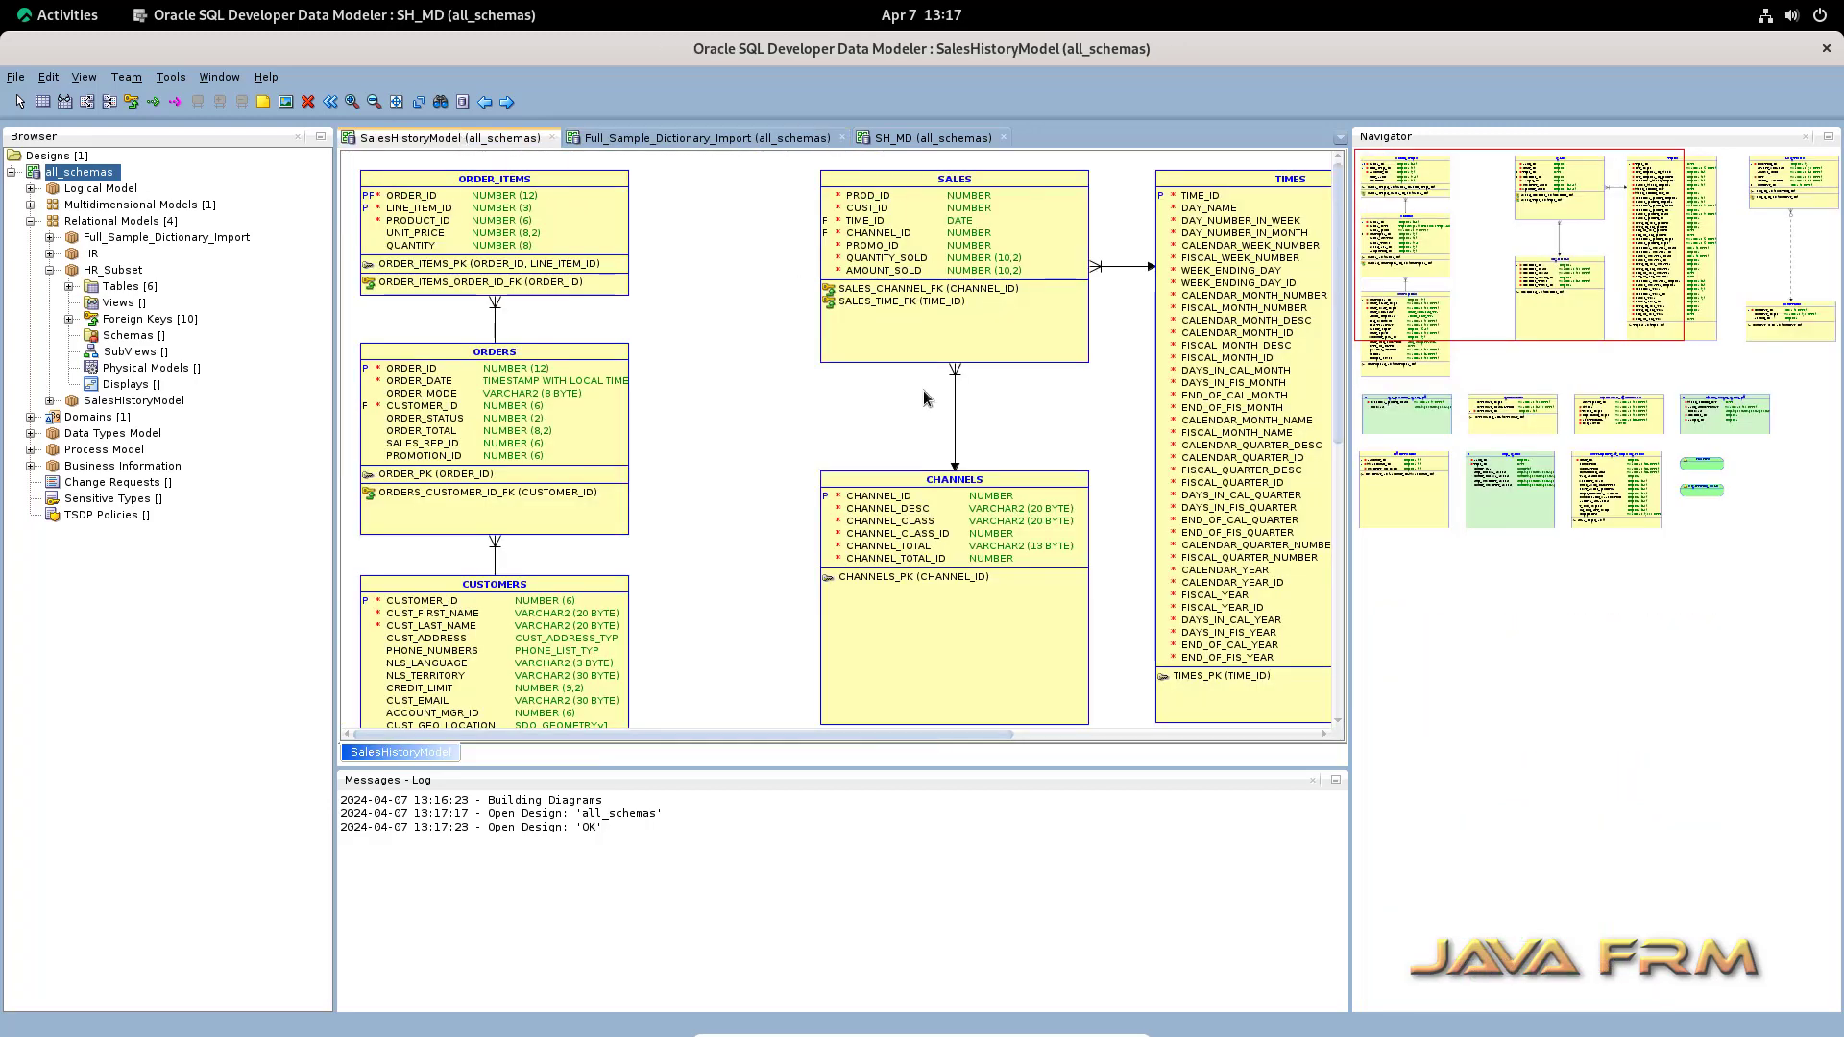
drag(782, 738, 558, 770)
scroll(600, 600, down, 10)
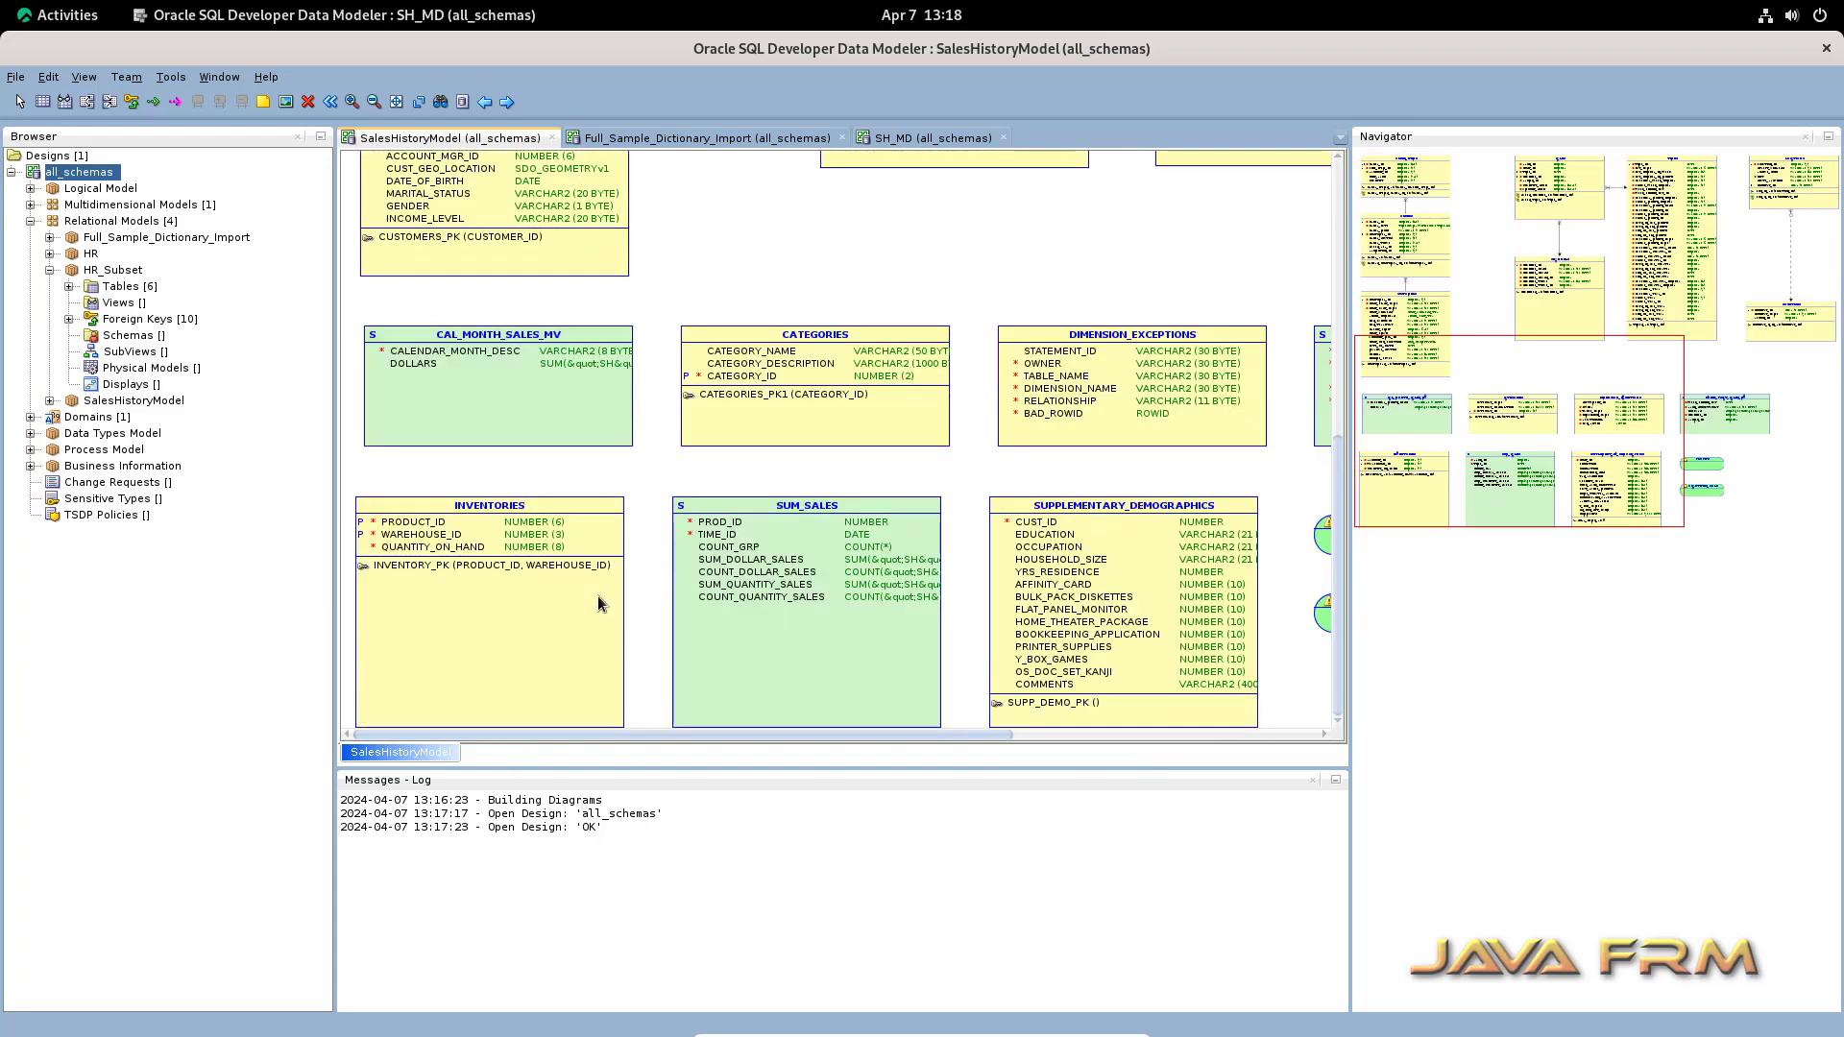
drag(778, 744, 1227, 740)
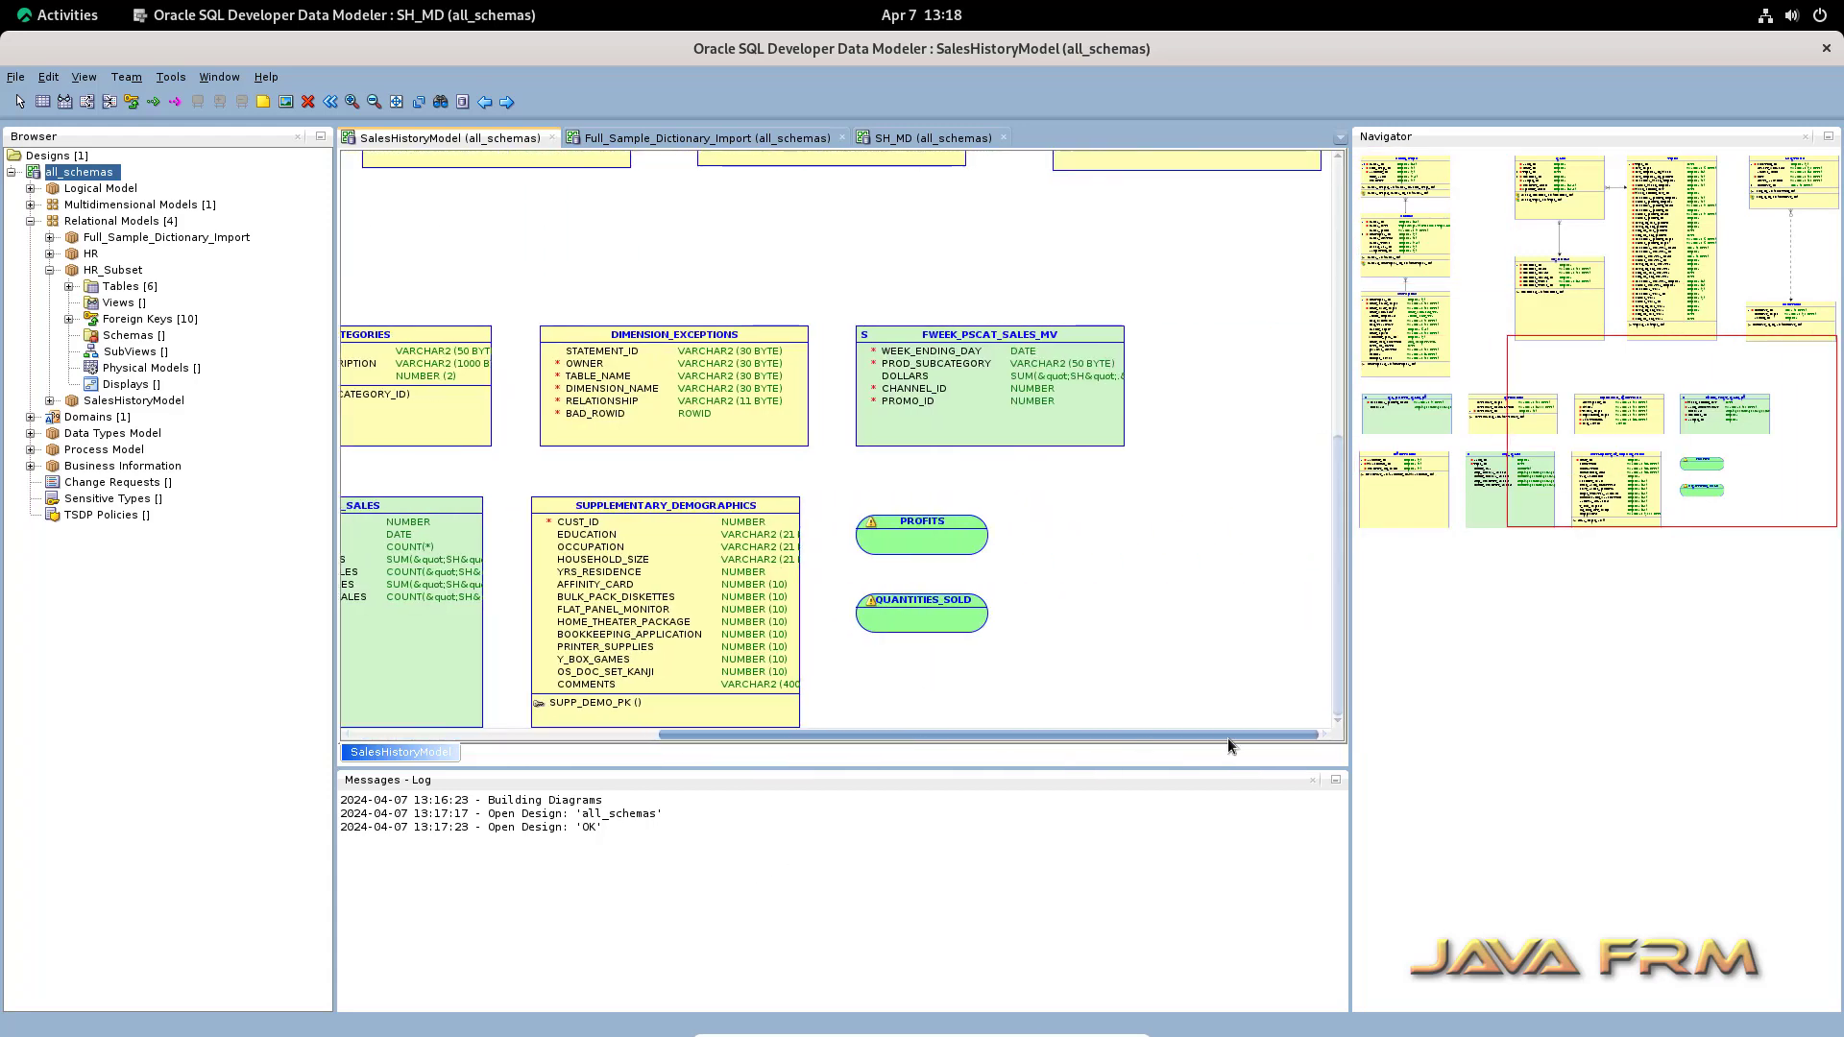
scroll(1204, 679, up, 10)
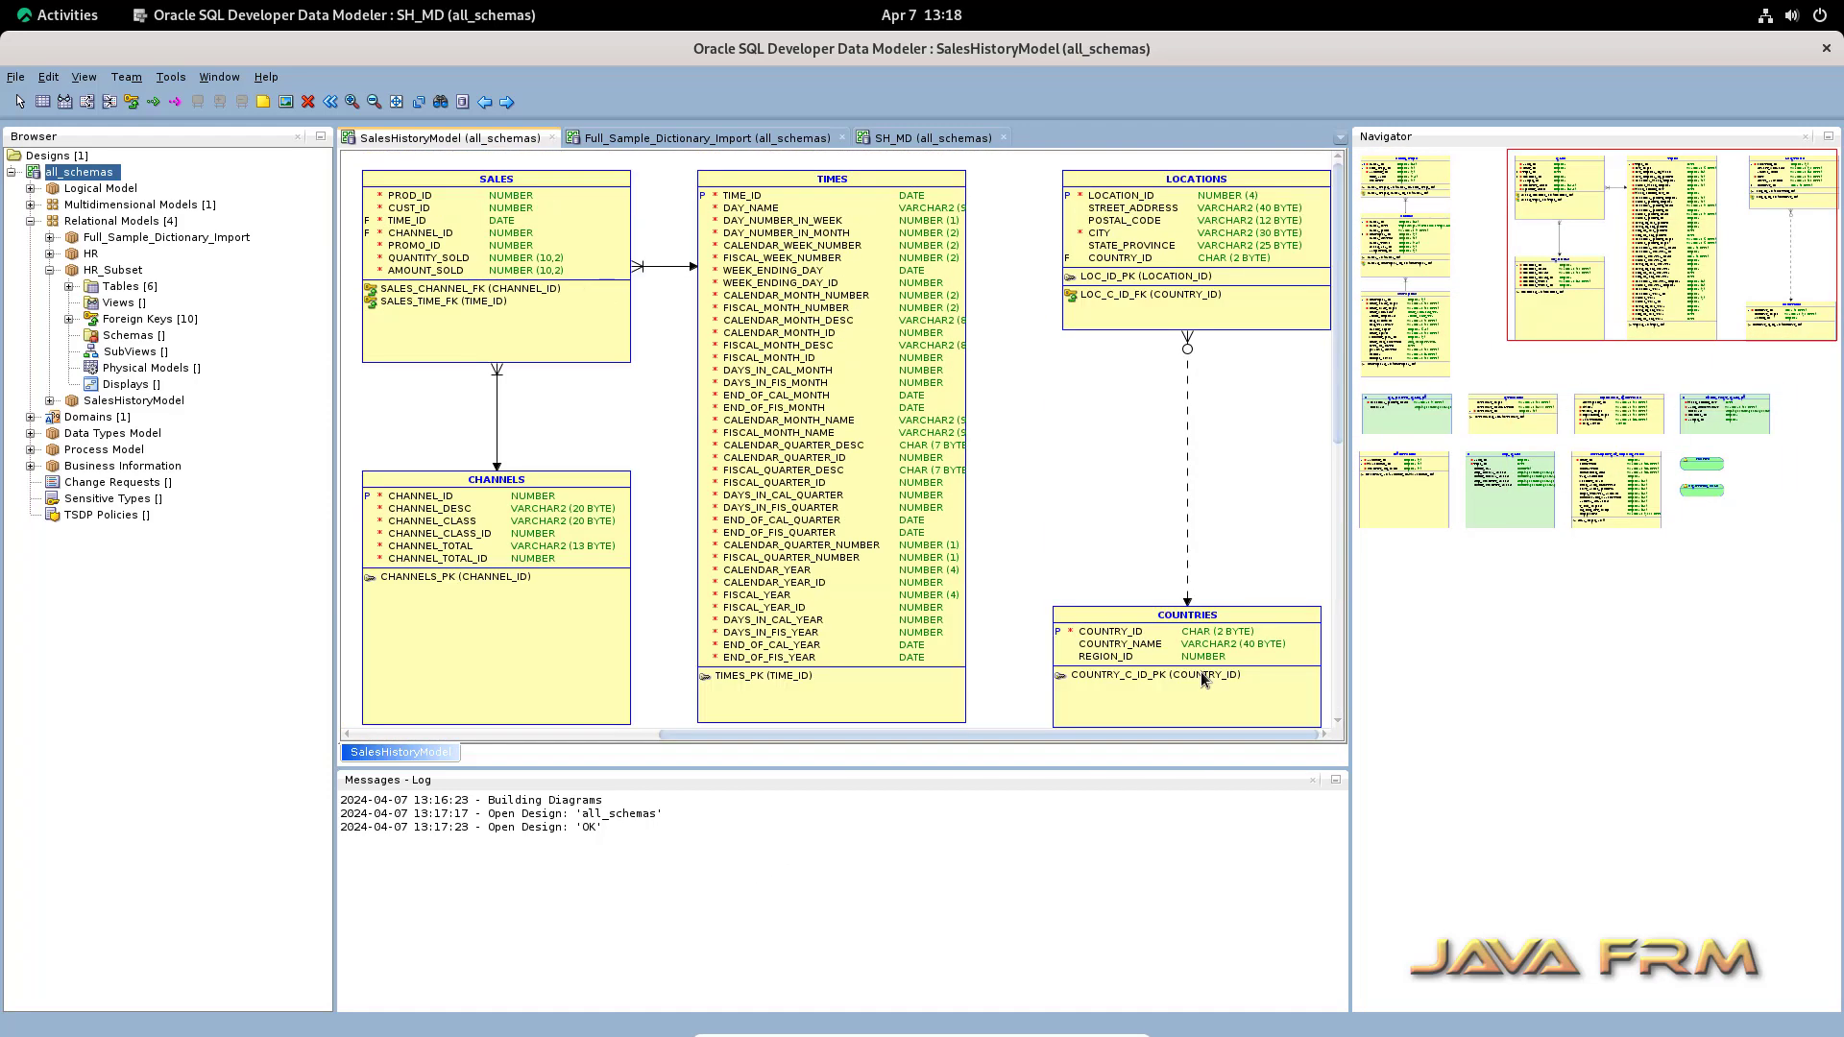
Step: Expand the Logical Model and its Entities in the design tree and widen the Browser pane
click(30, 189)
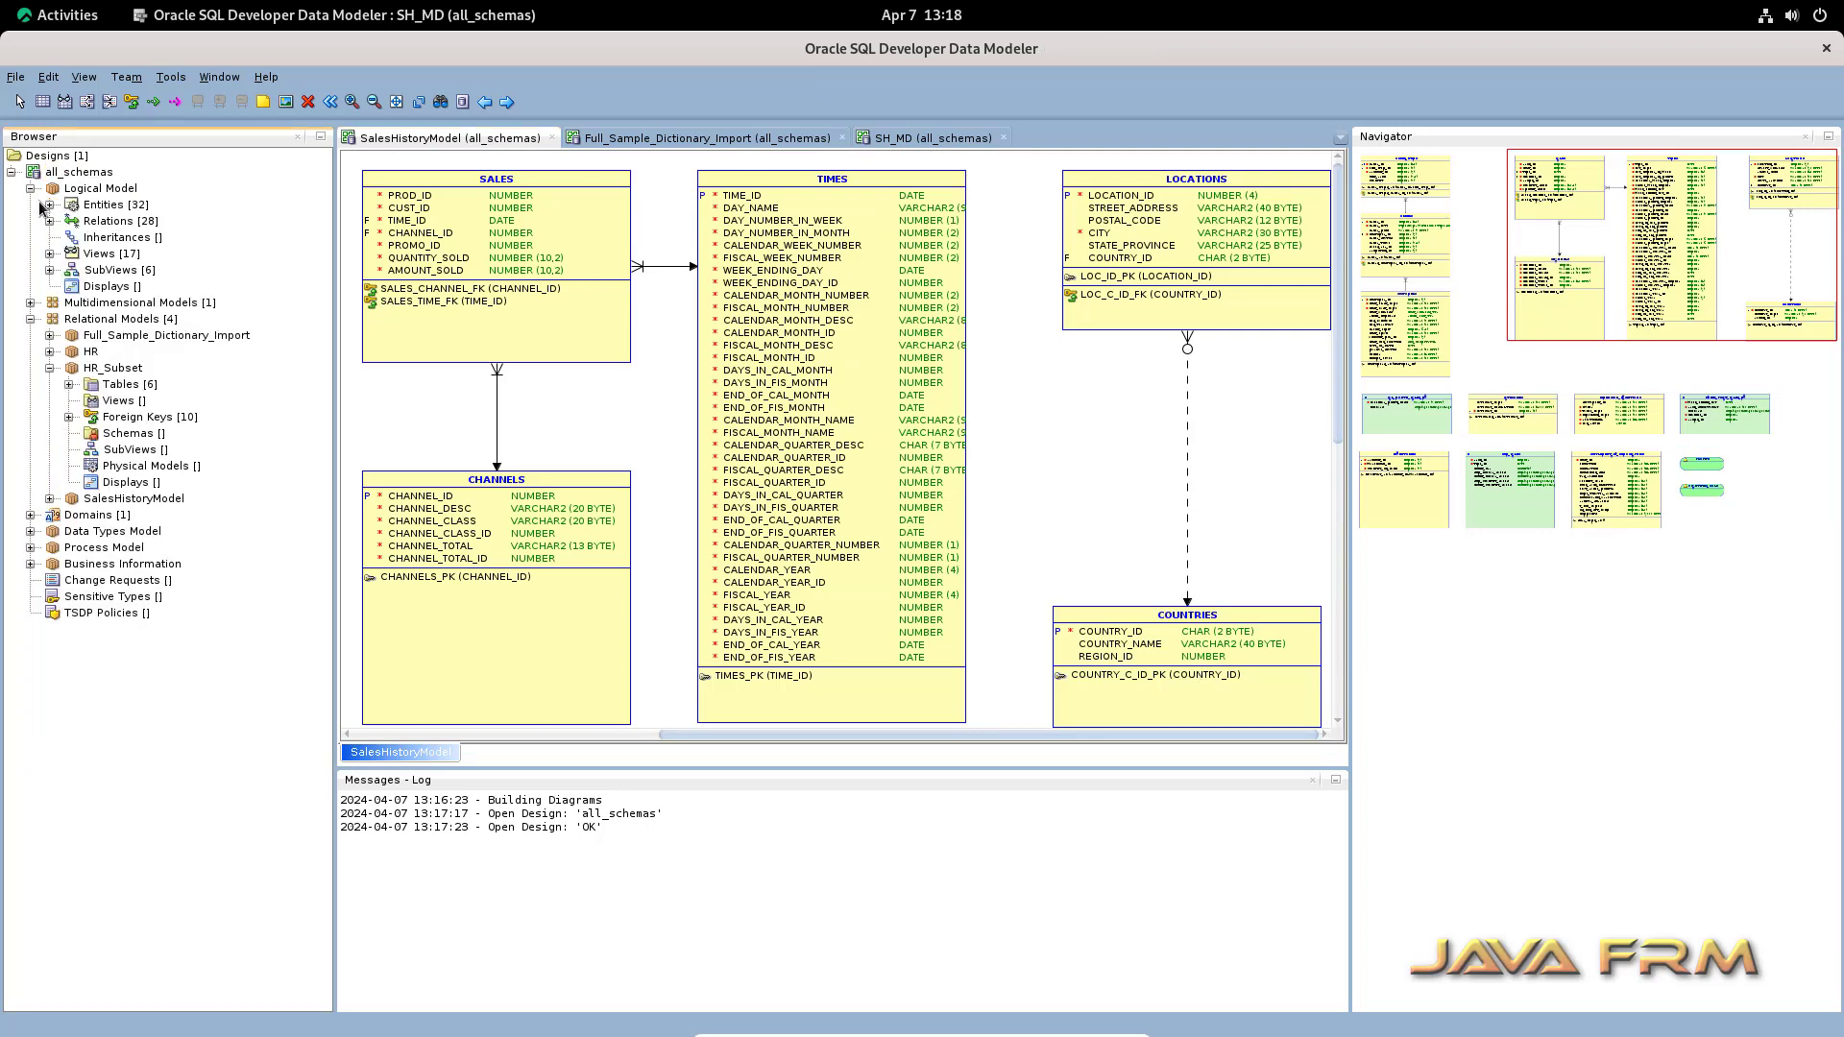
click(50, 206)
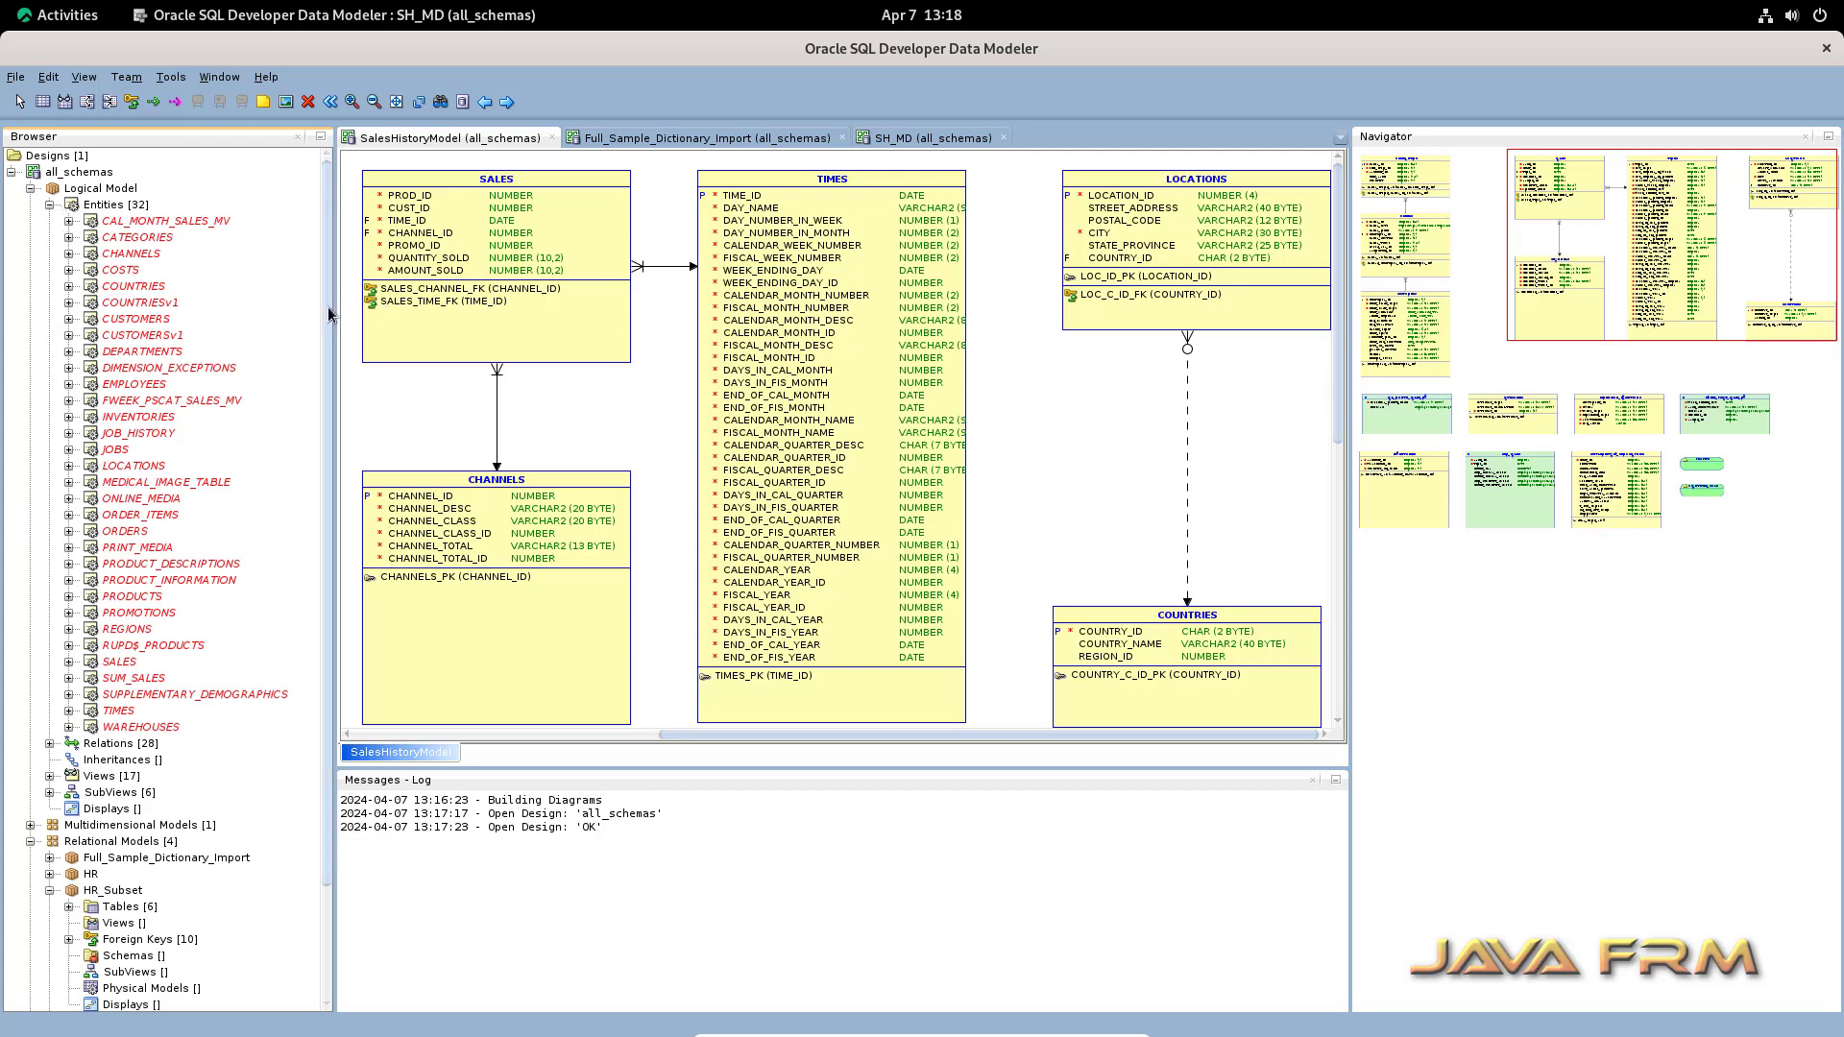
drag(330, 308, 499, 313)
scroll(208, 329, down, 3)
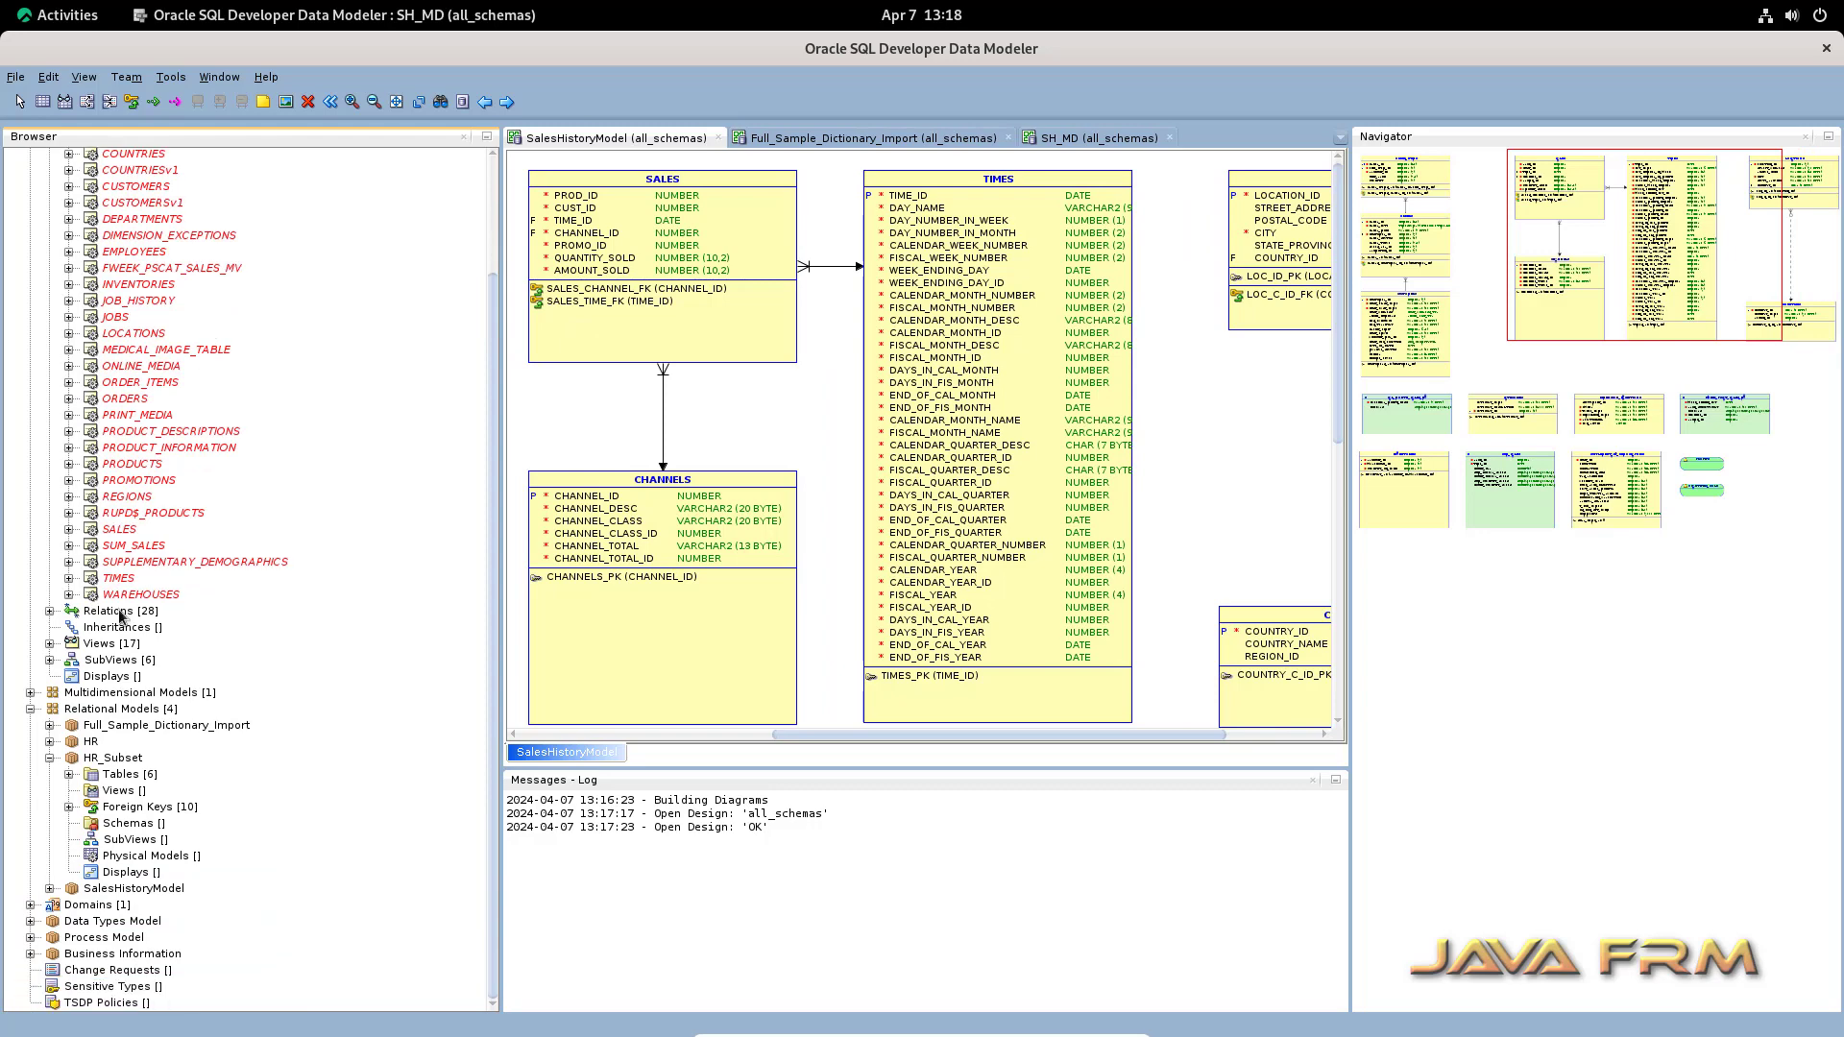
Step: Expand the Logical Model's Relations and Views and read through both lists
click(49, 611)
scroll(205, 533, down, 10)
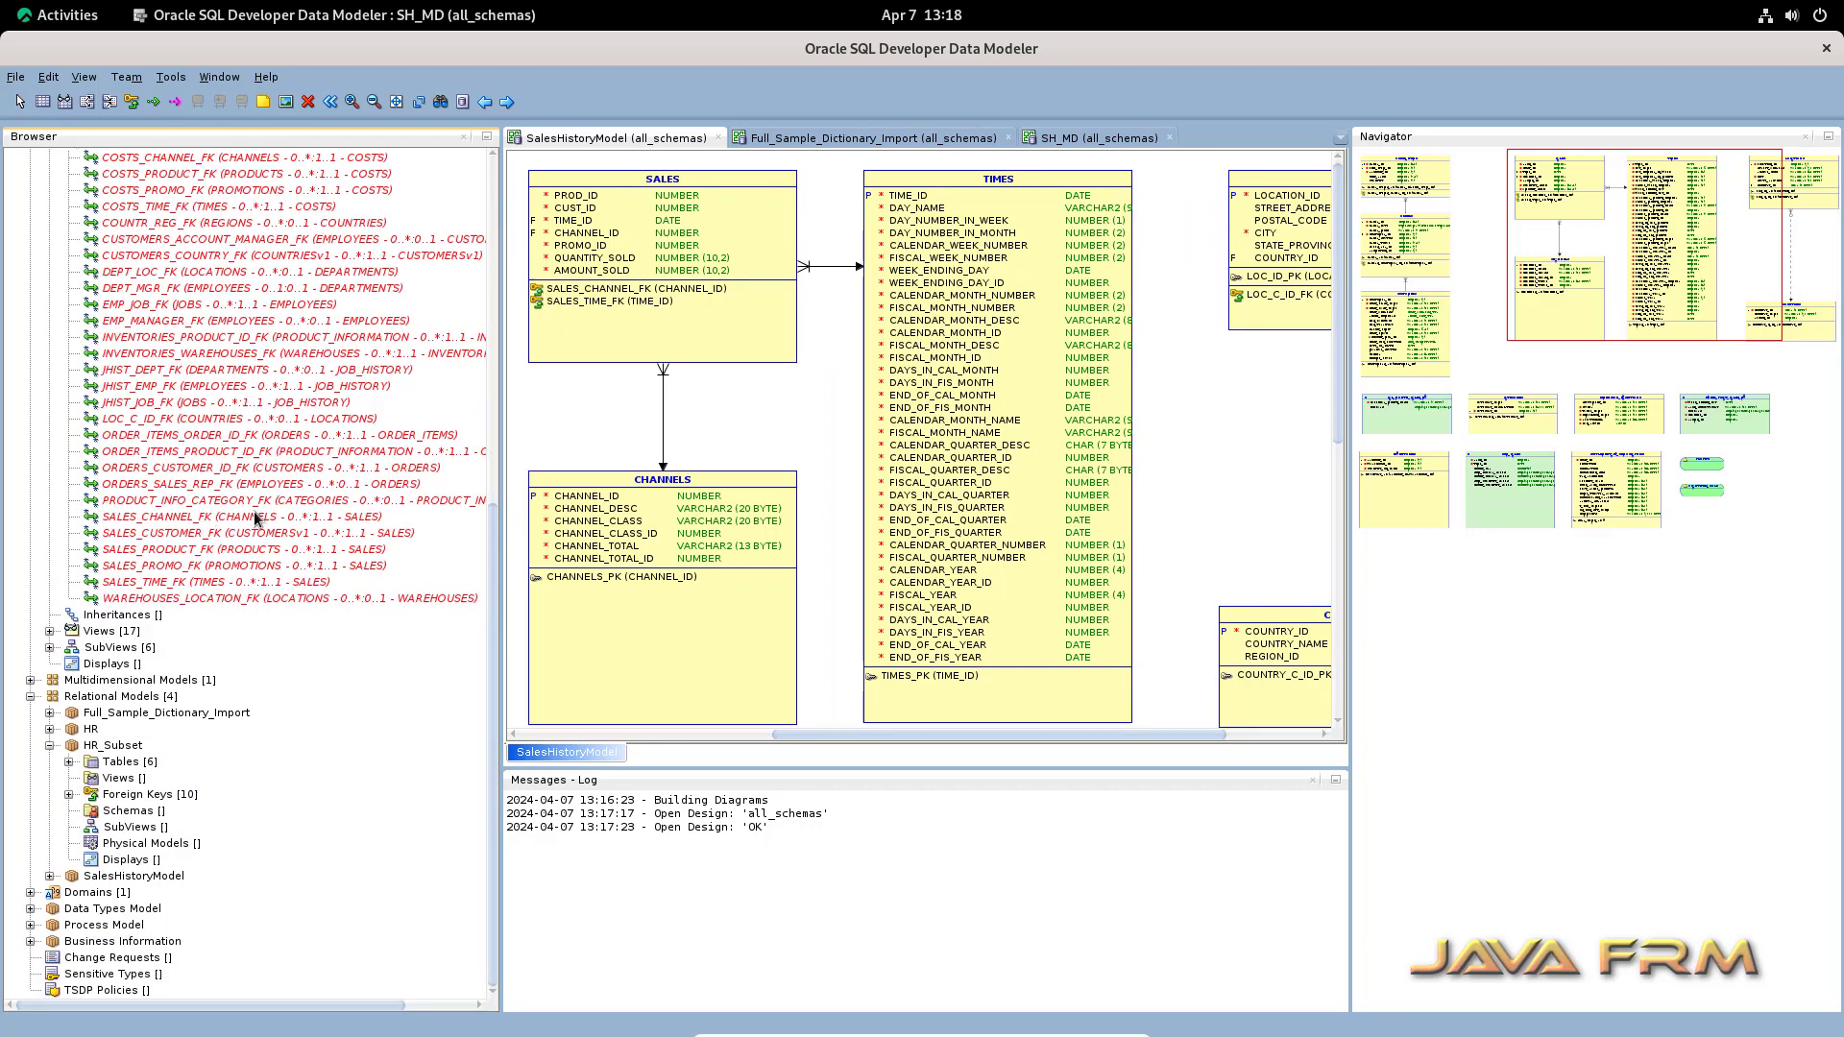
click(49, 631)
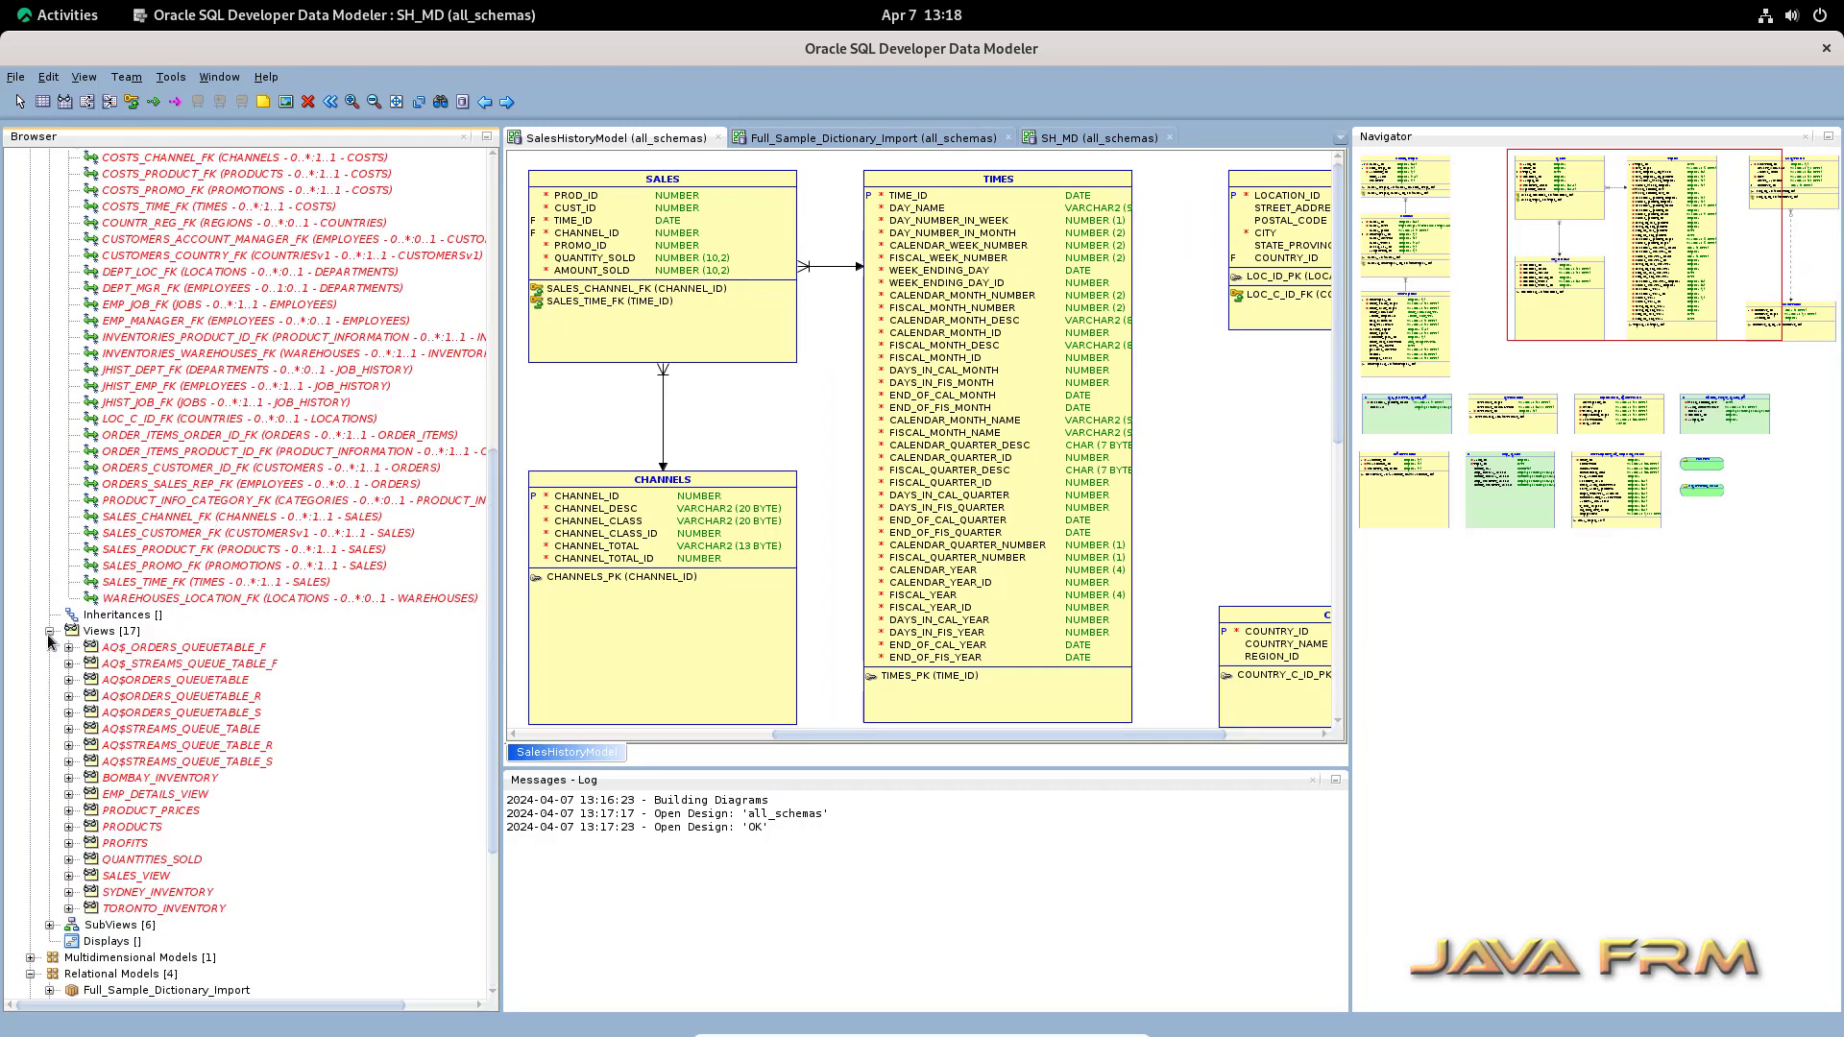
scroll(301, 524, down, 6)
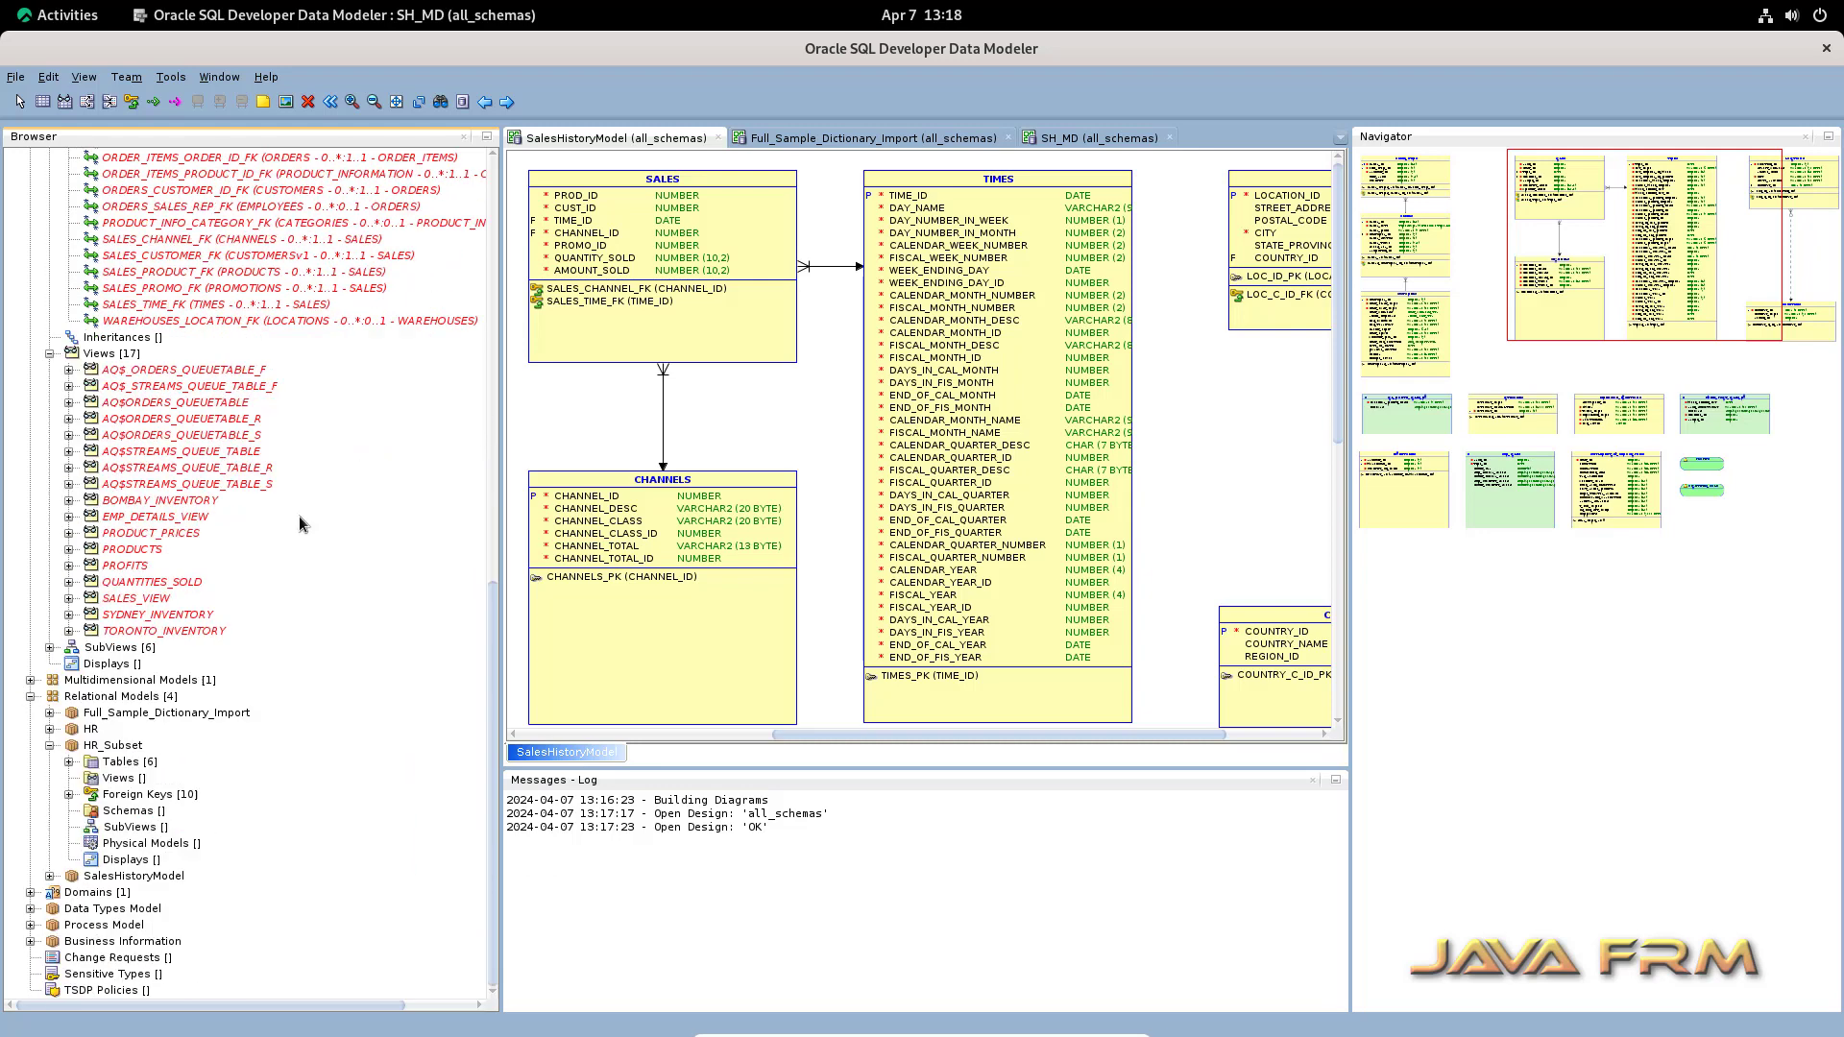
Step: Expand the Logical Model's SubViews, opening From_RM_HR down to its entities, views and relations, and expand From_RM_IX
click(49, 648)
scroll(320, 530, down, 2)
click(68, 565)
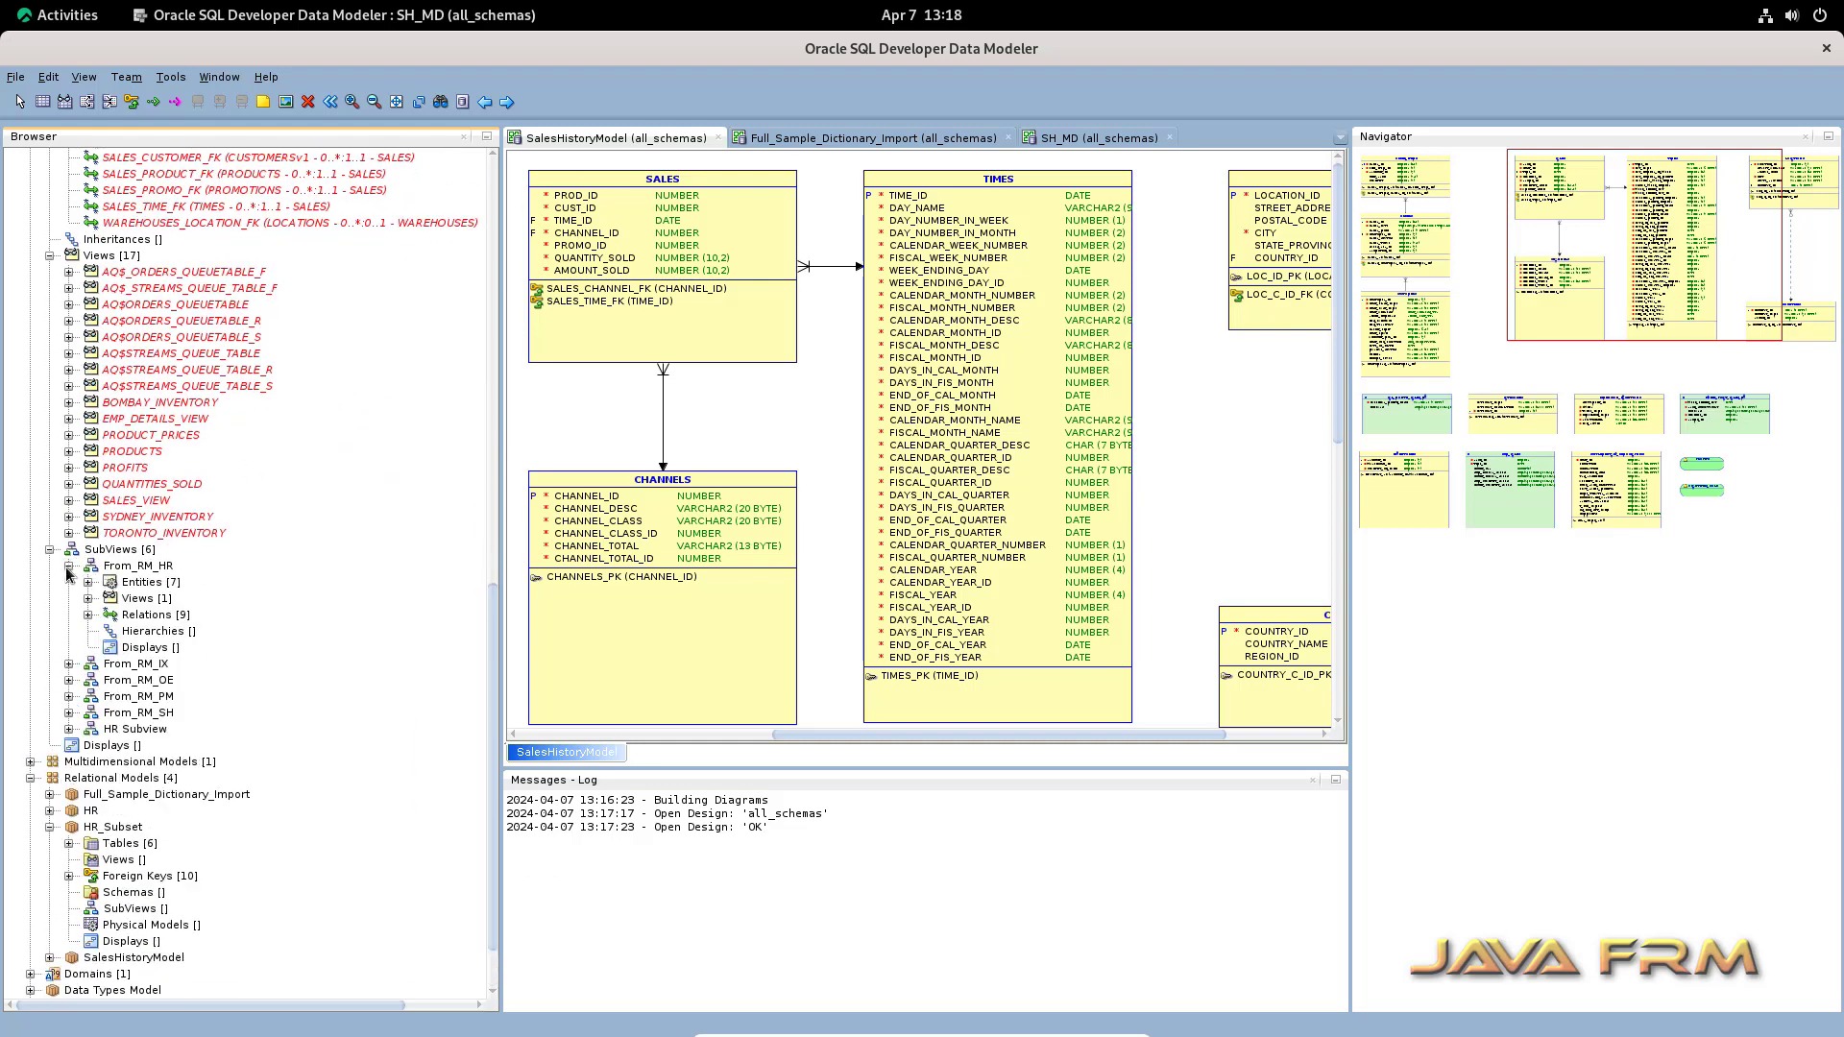
scroll(70, 575, down, 2)
click(87, 502)
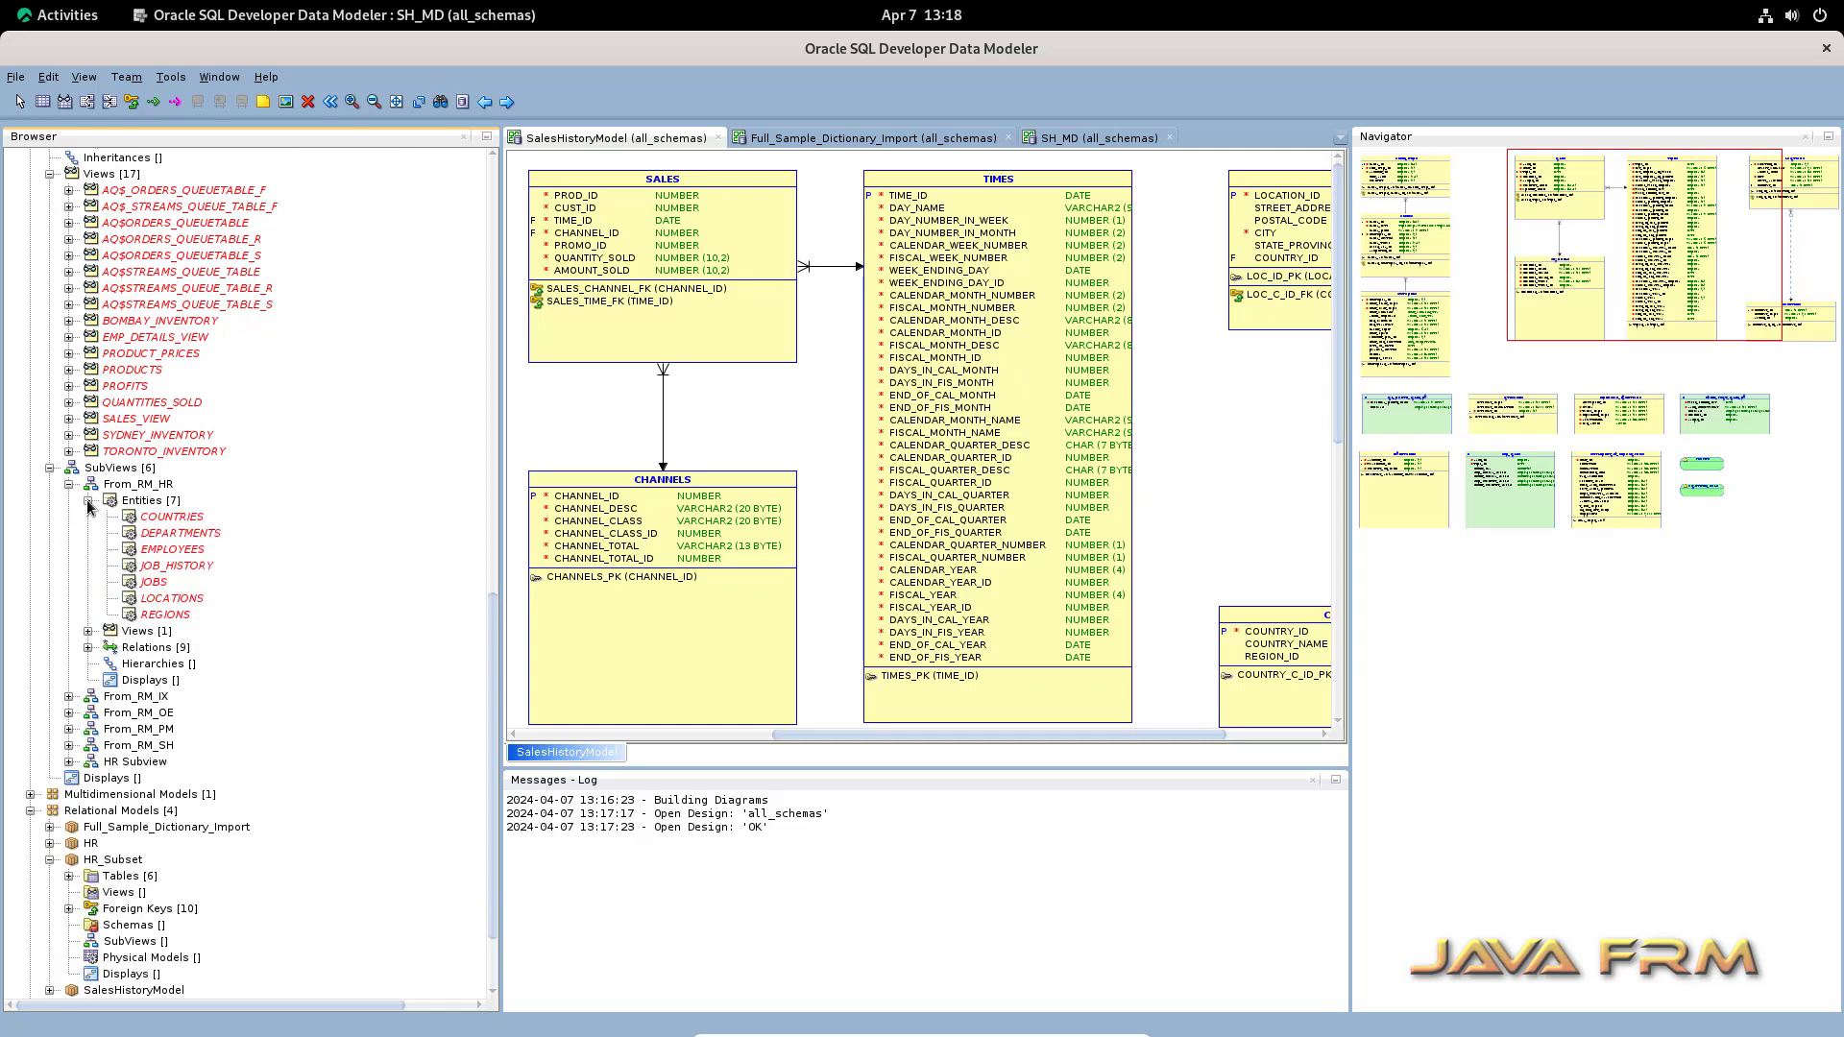
scroll(87, 514, down, 2)
click(87, 518)
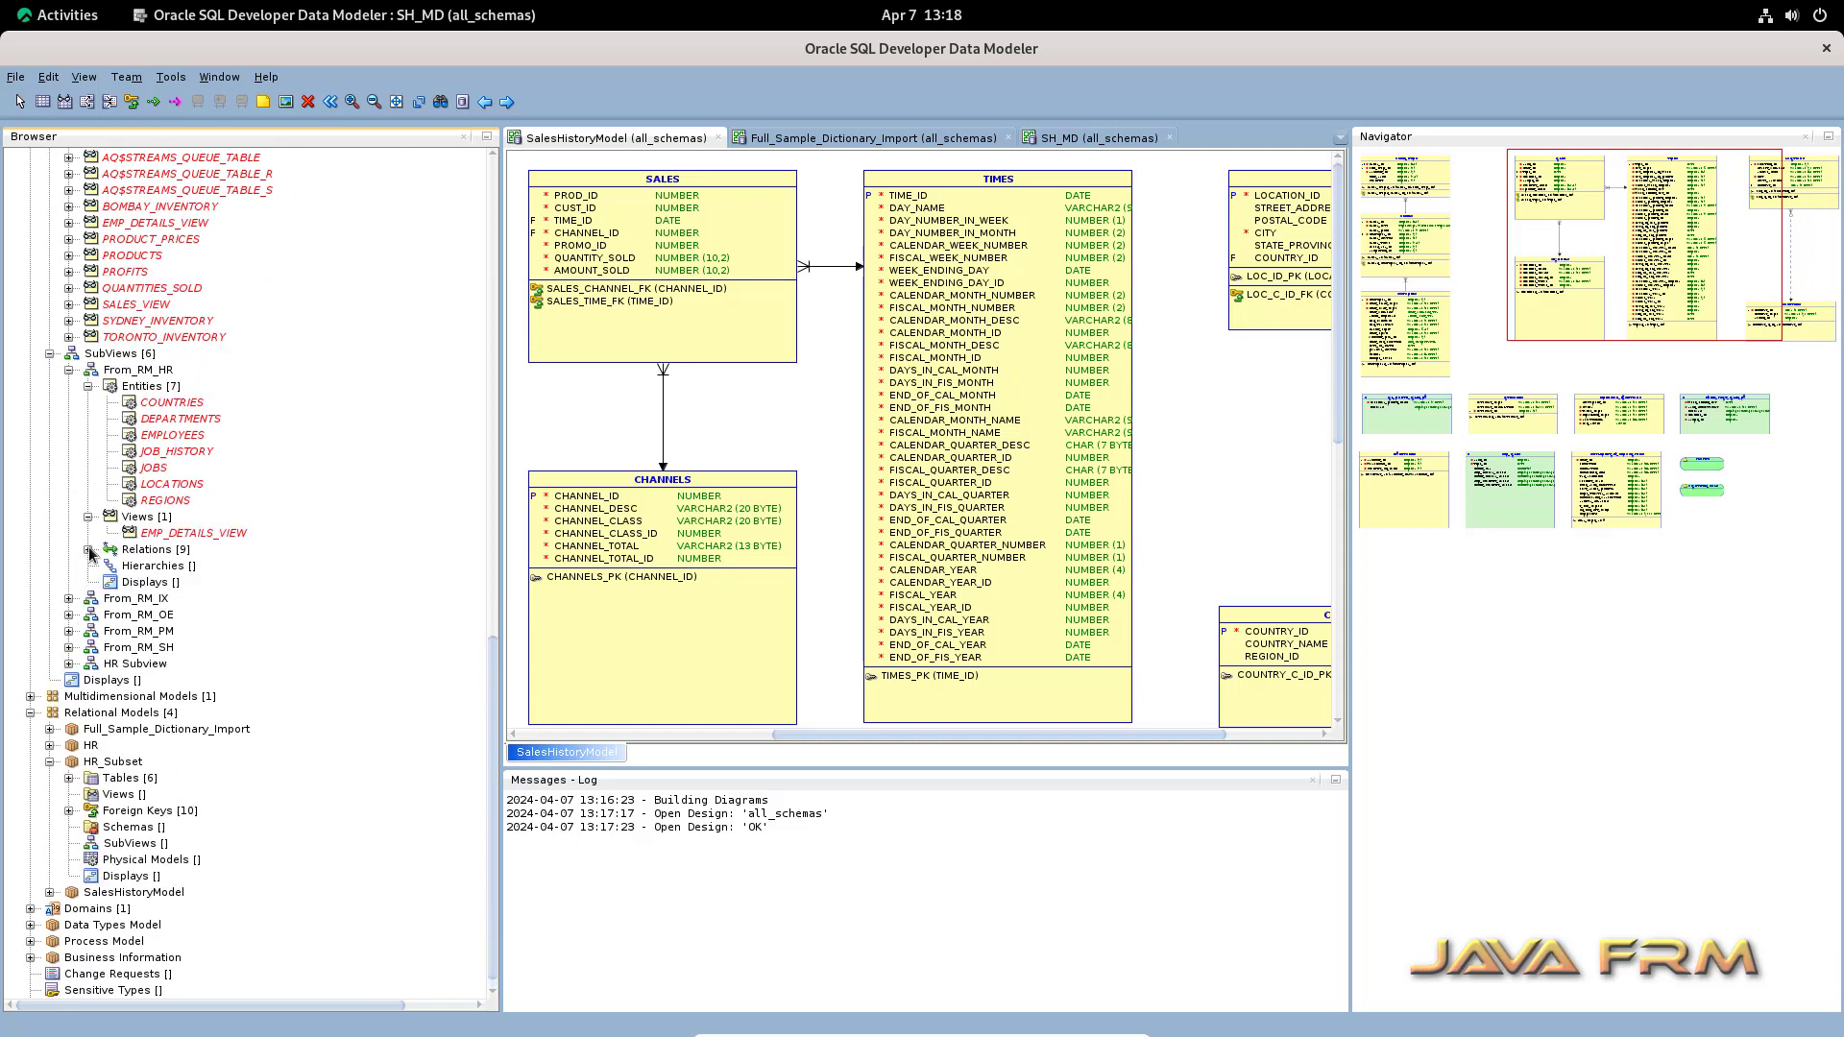
click(87, 550)
scroll(91, 563, down, 3)
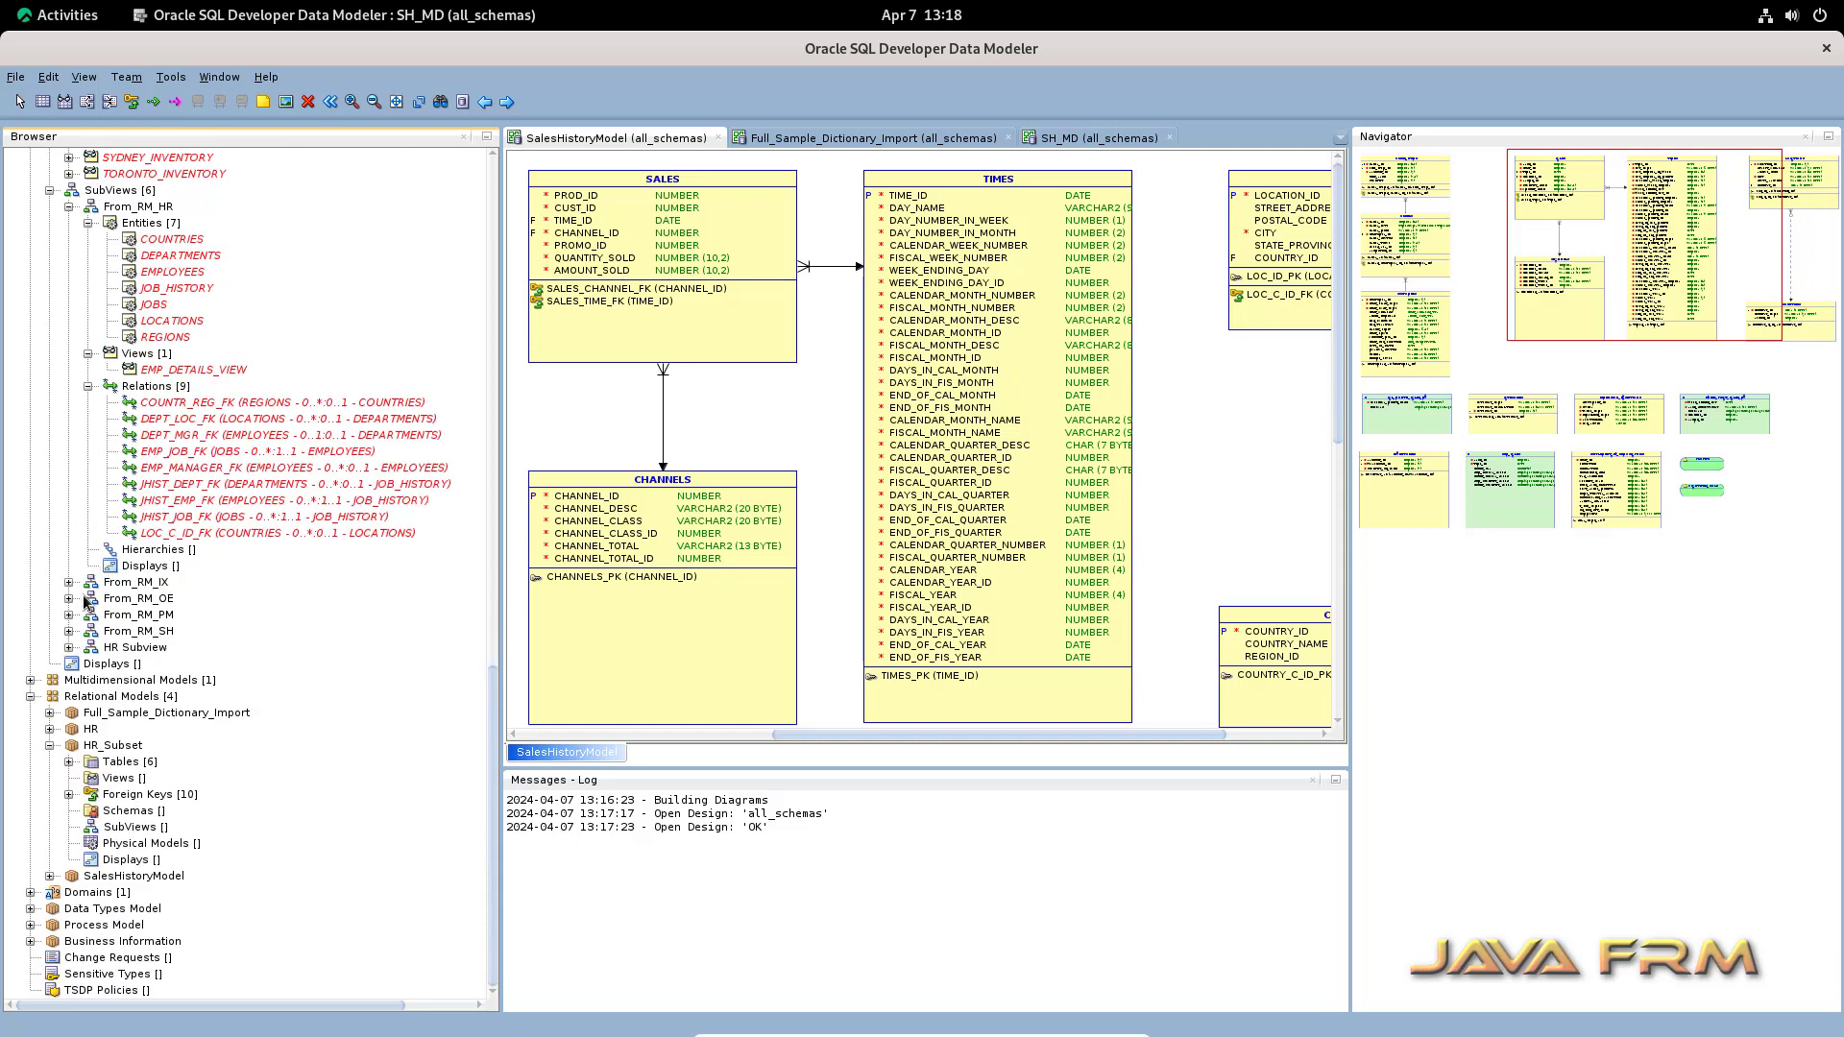
click(68, 583)
scroll(87, 602, down, 2)
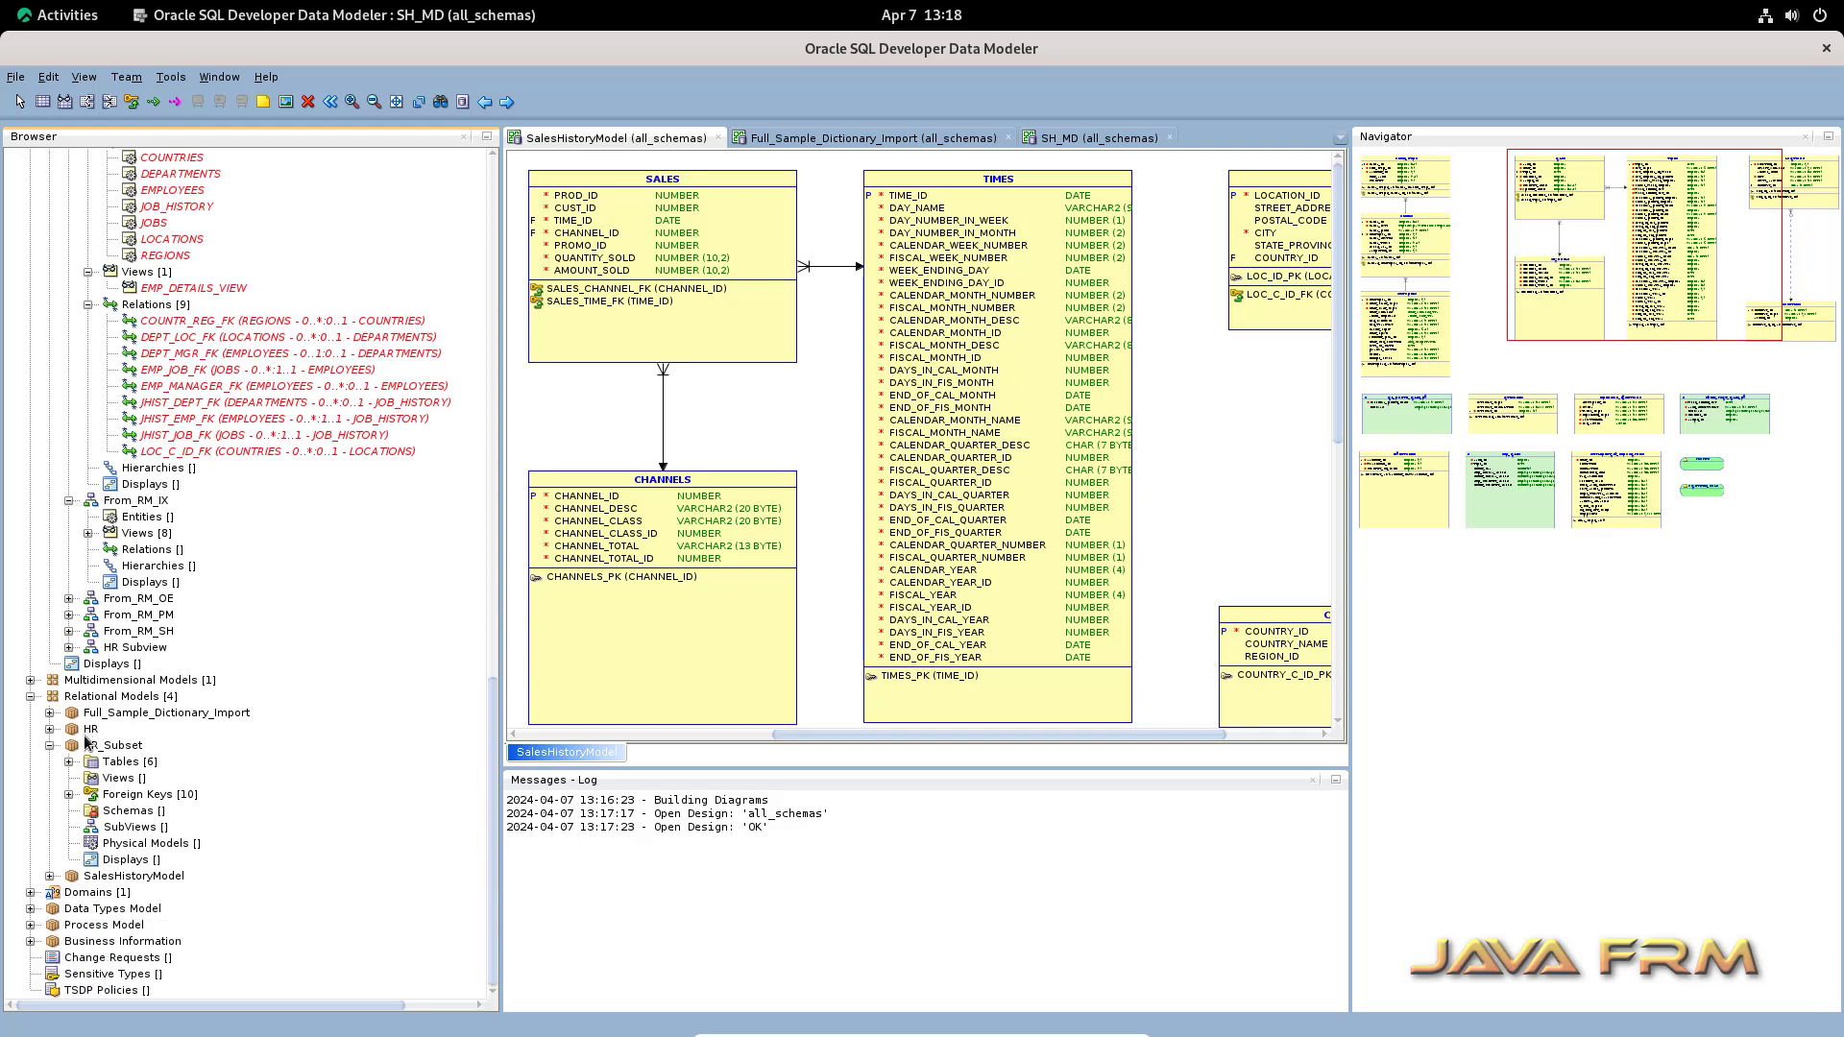
Step: Expand the SH_MD multidimensional model and examine its Cubes and Levels
click(30, 680)
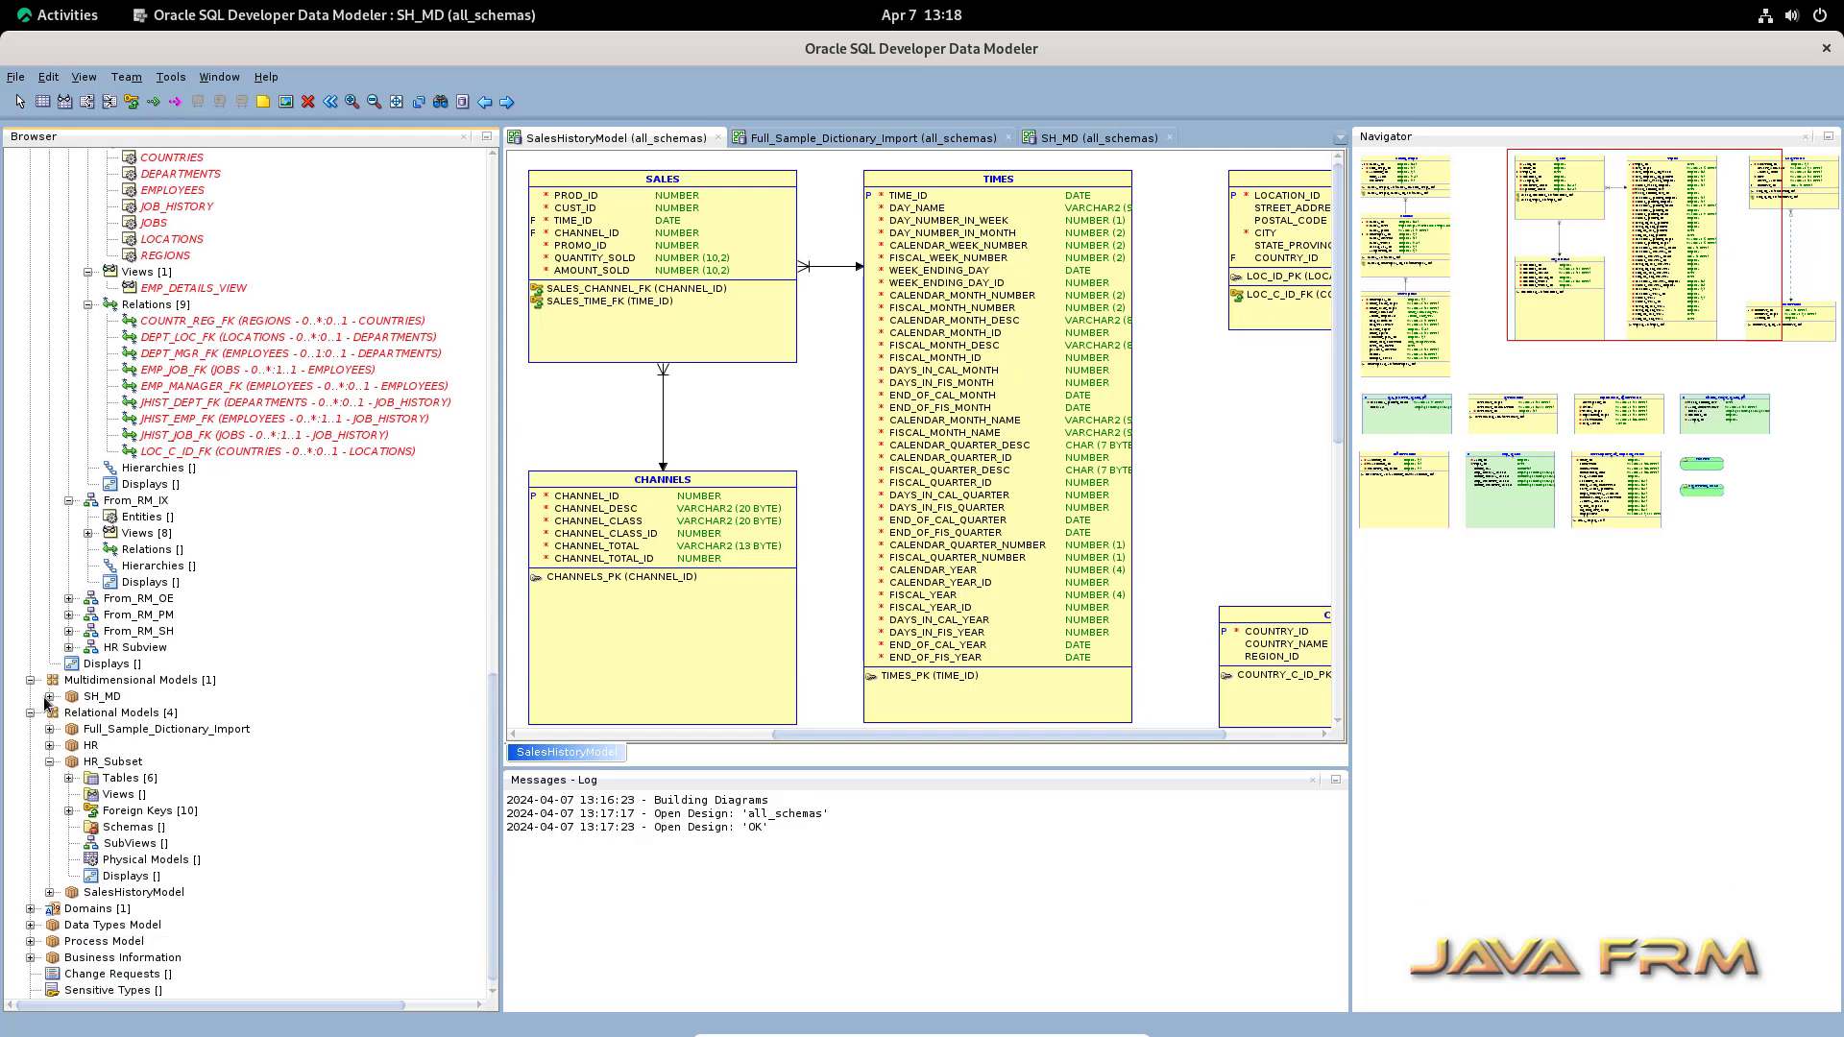
click(49, 696)
scroll(229, 615, down, 3)
click(68, 565)
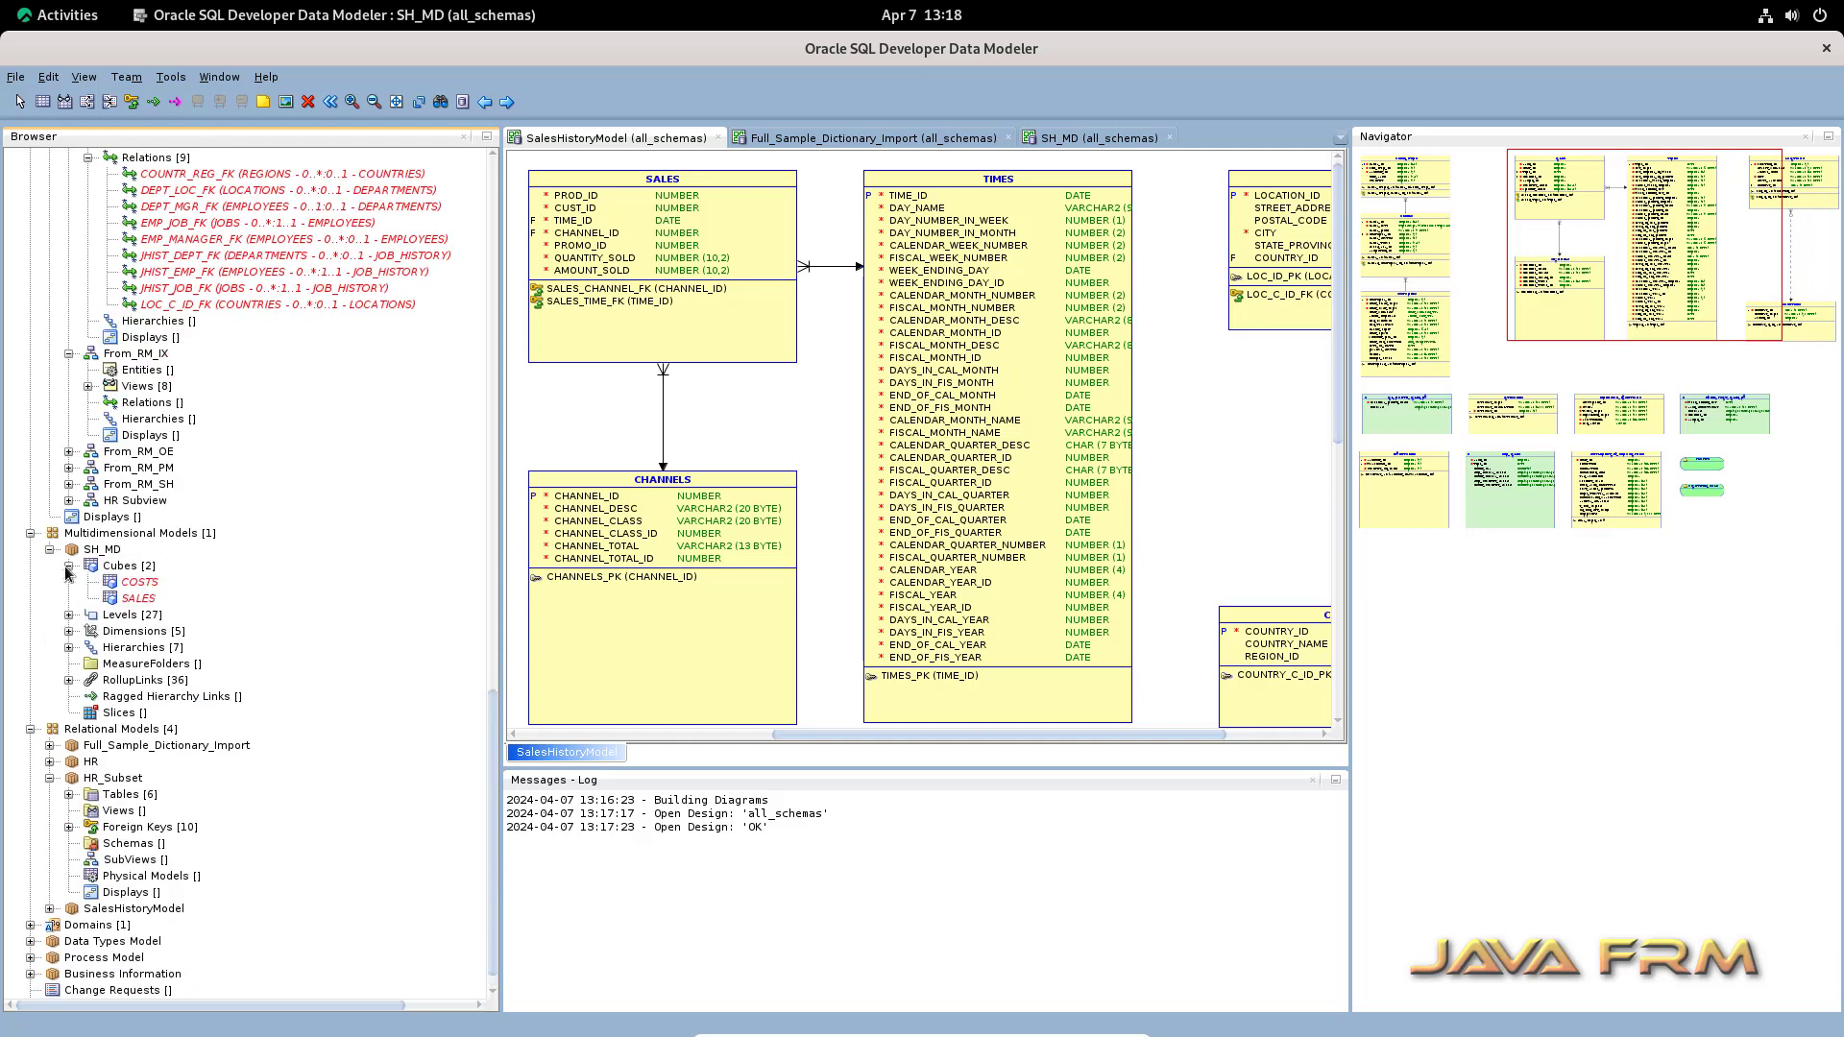
click(68, 615)
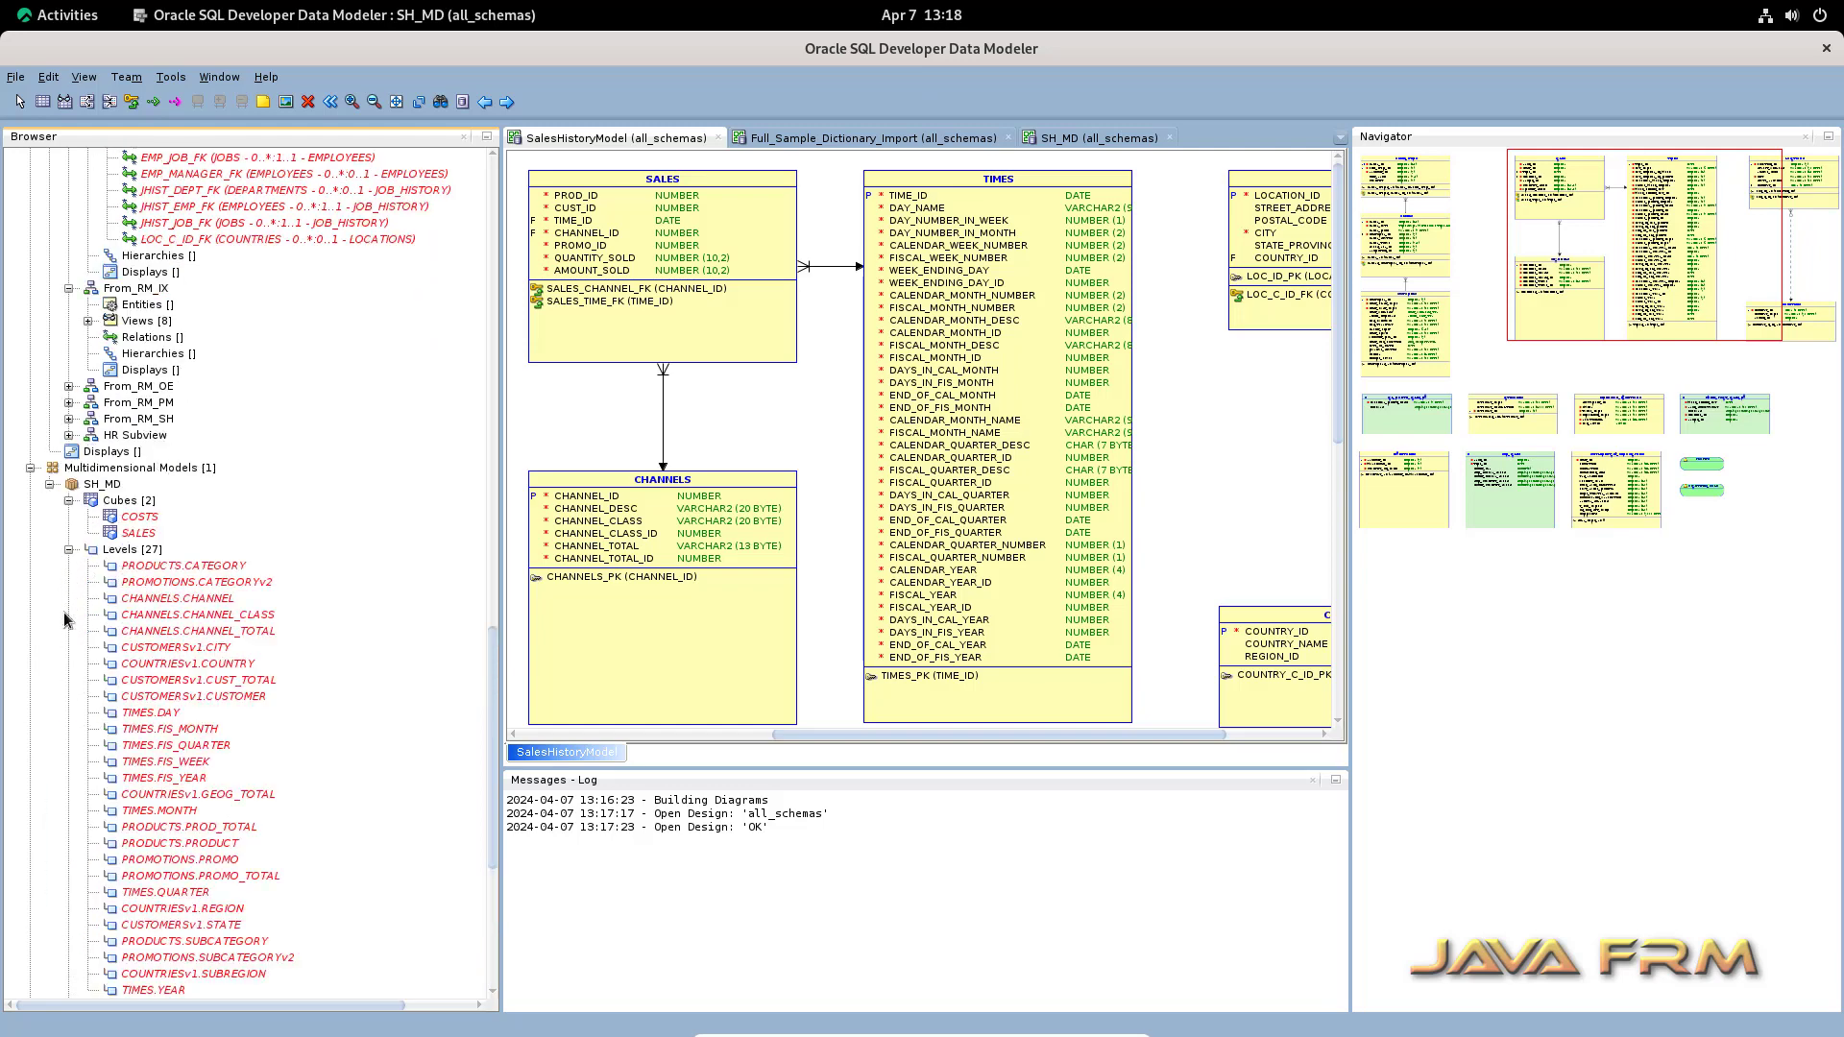
scroll(116, 629, down, 10)
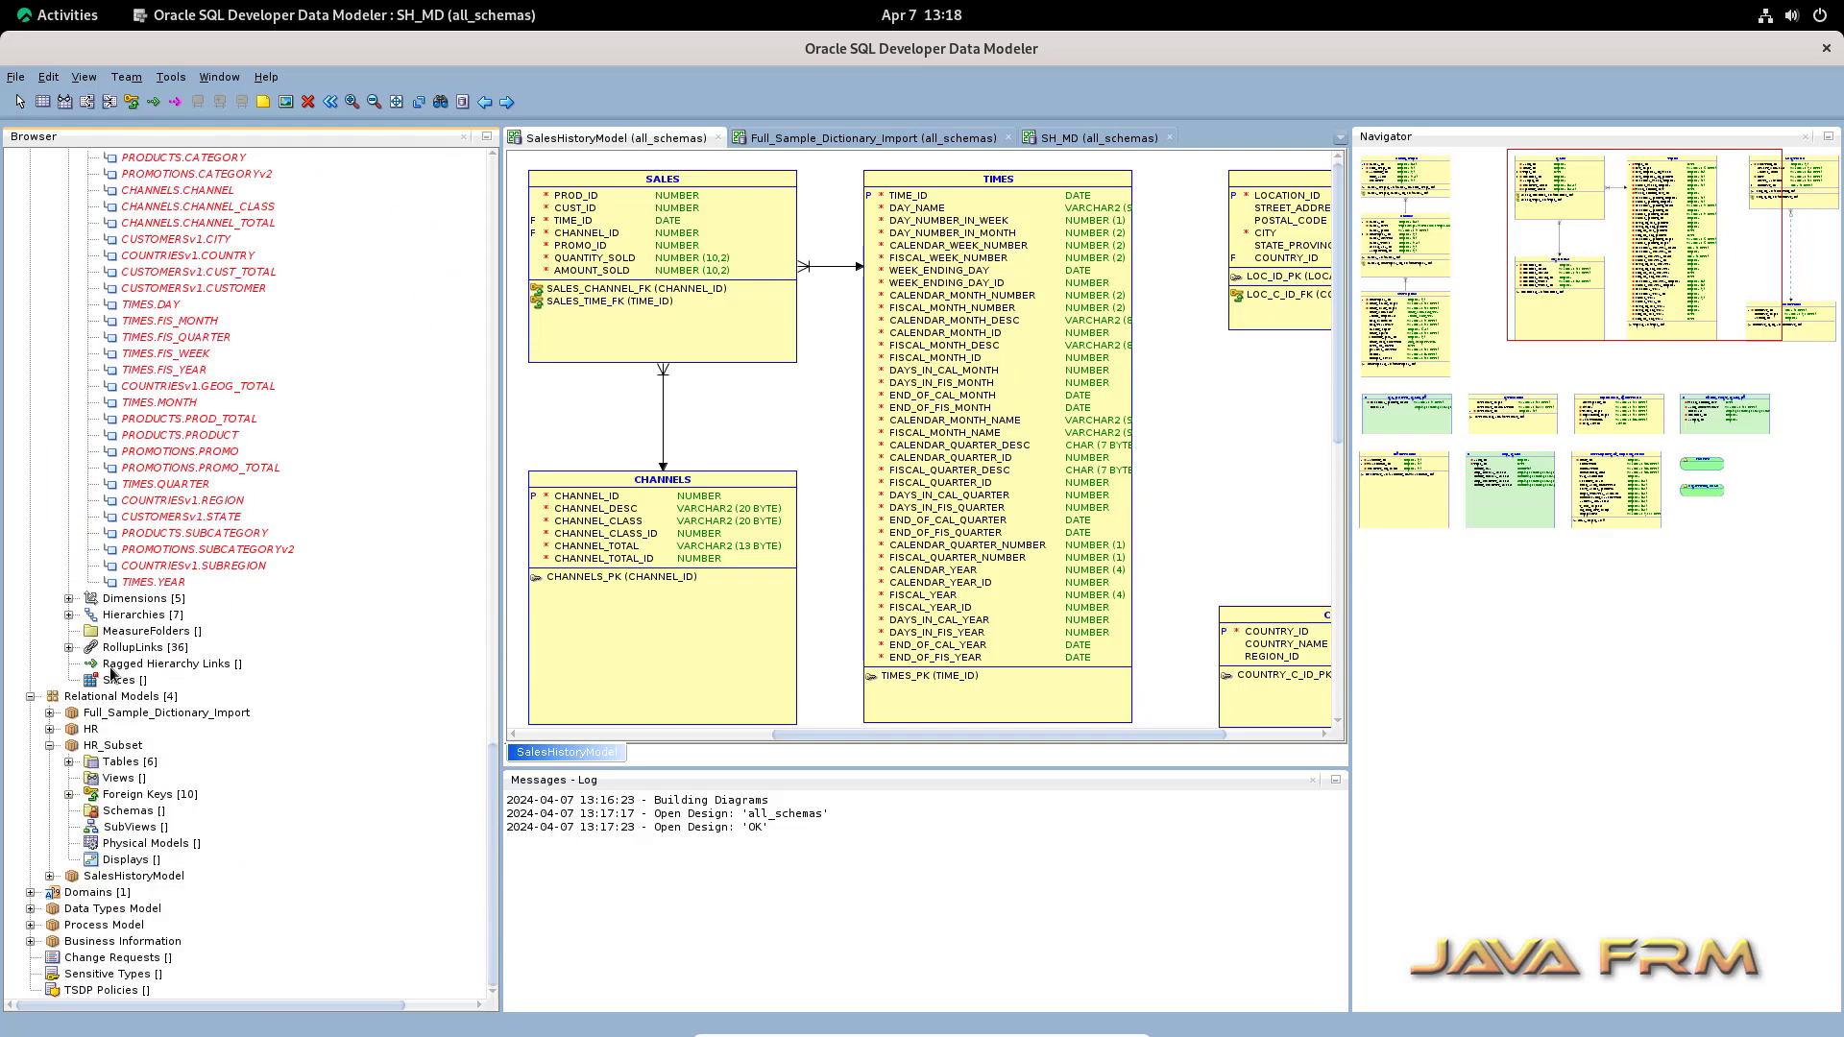
Step: Expand the Dimensions, Hierarchies and RollupLinks of the SH_MD model
click(68, 598)
click(68, 615)
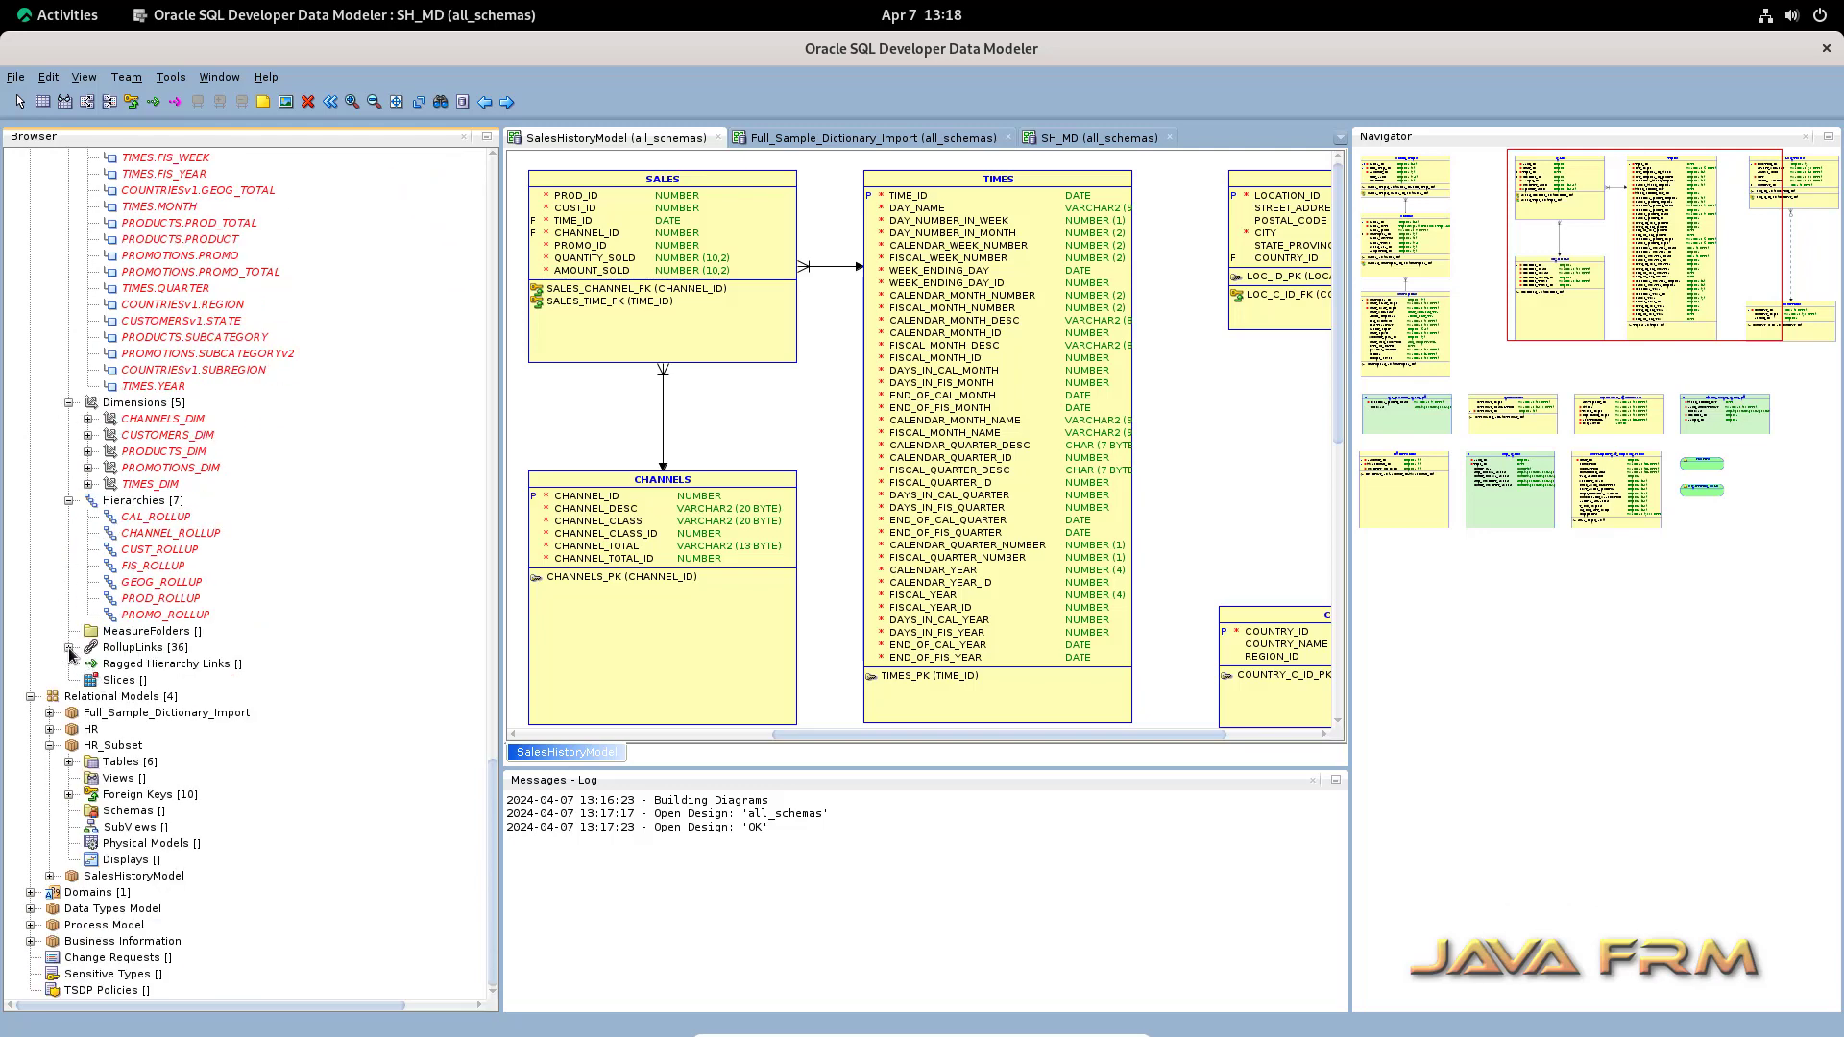
click(69, 648)
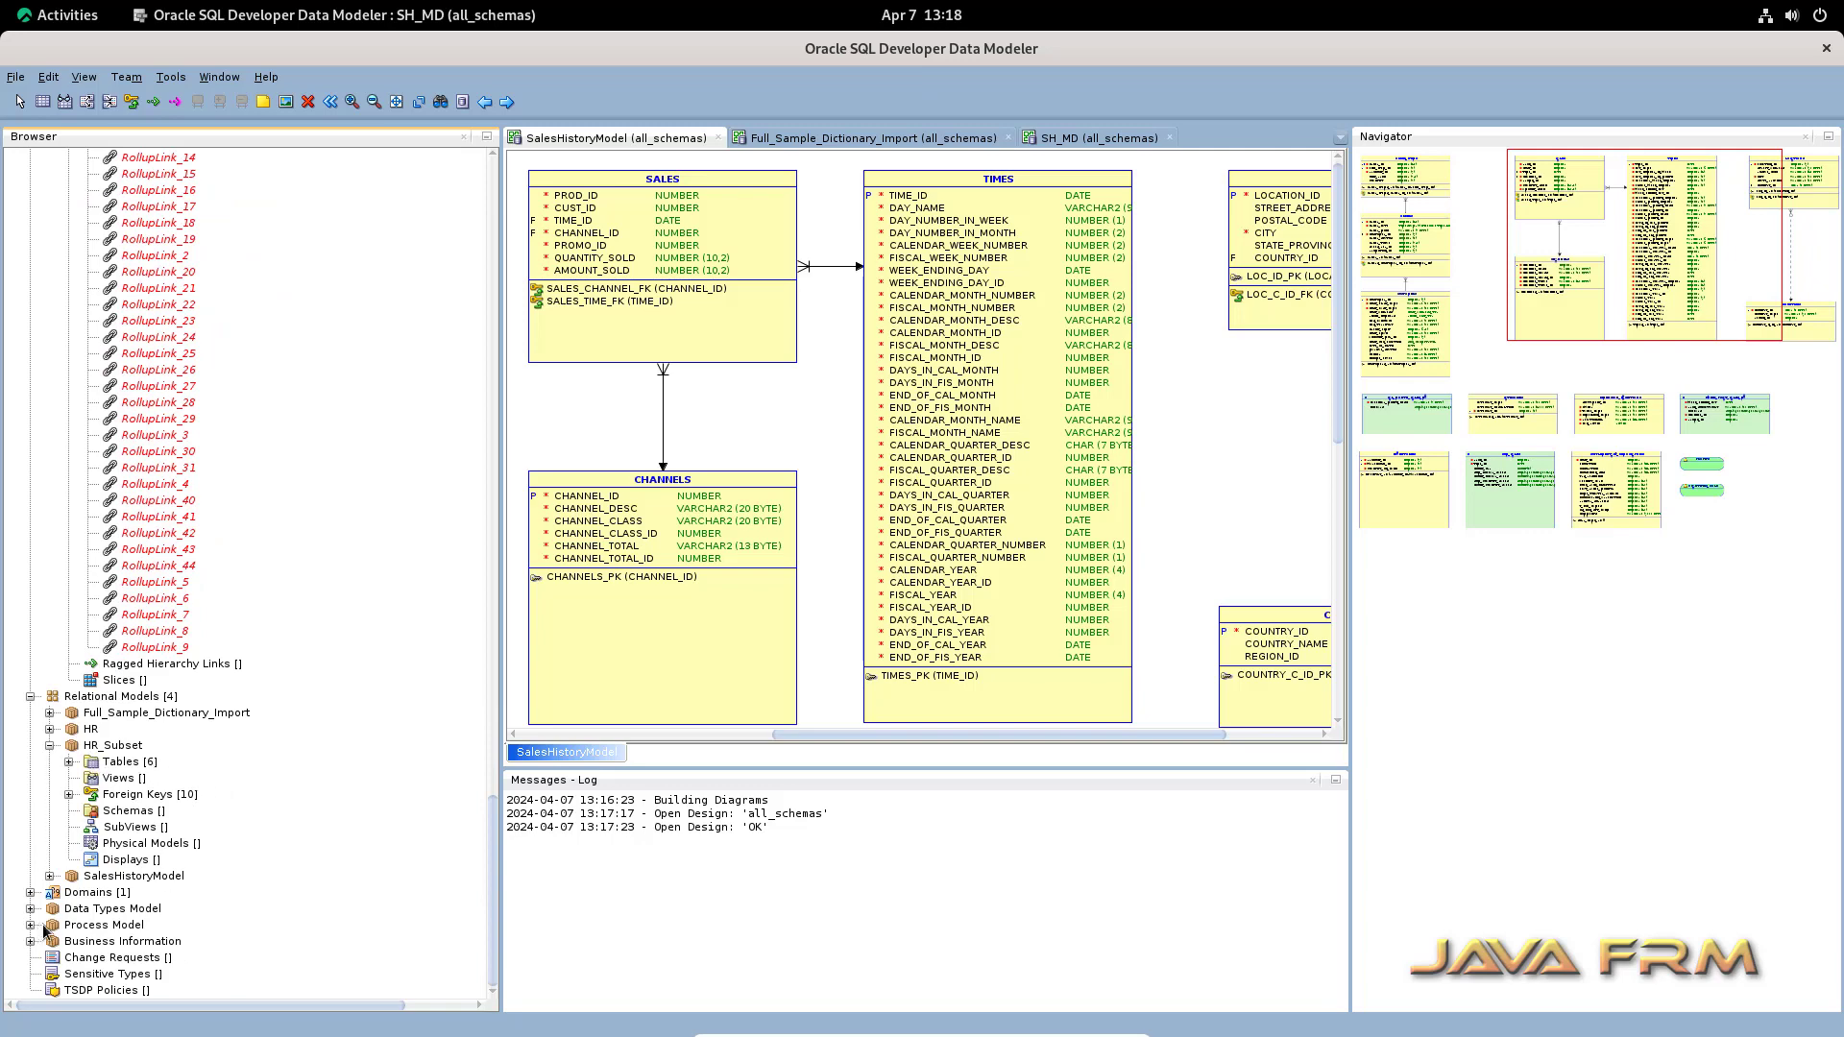
Step: Expand Full_Sample_Dictionary_Import under Relational Models to view its object categories
click(55, 714)
click(50, 712)
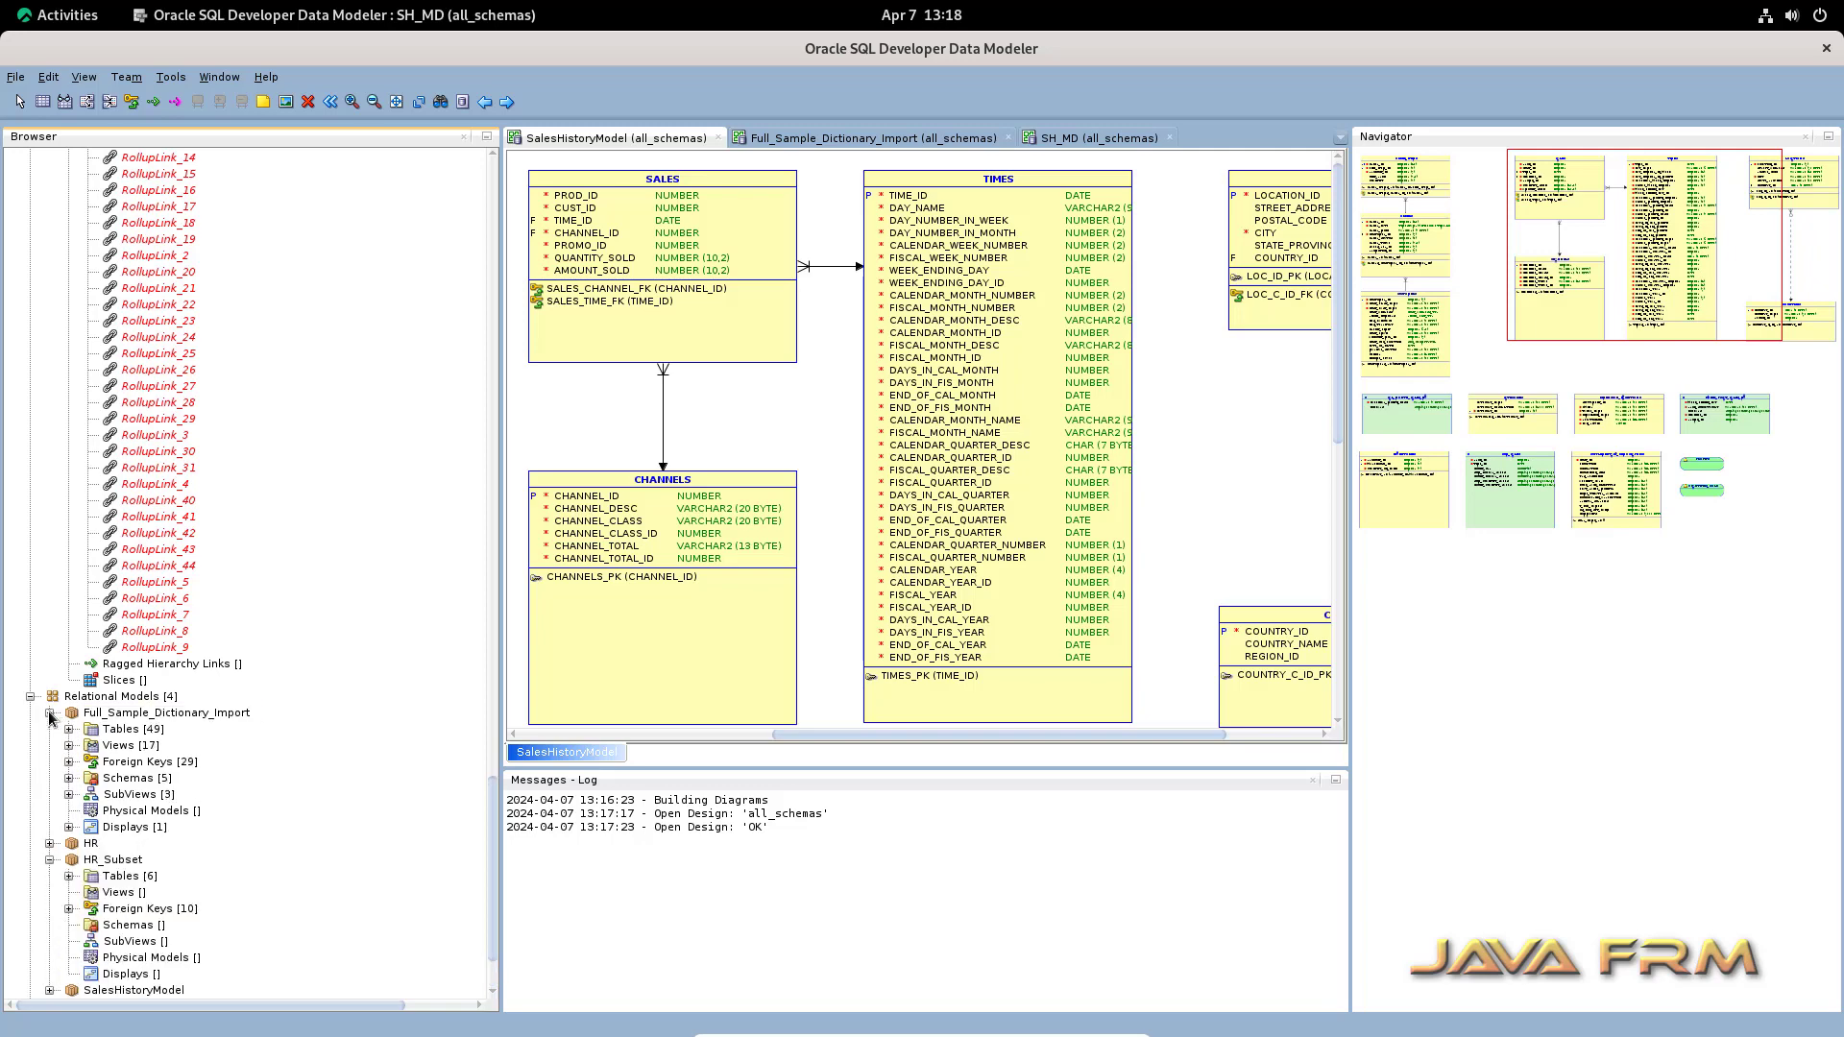
scroll(50, 735, down, 3)
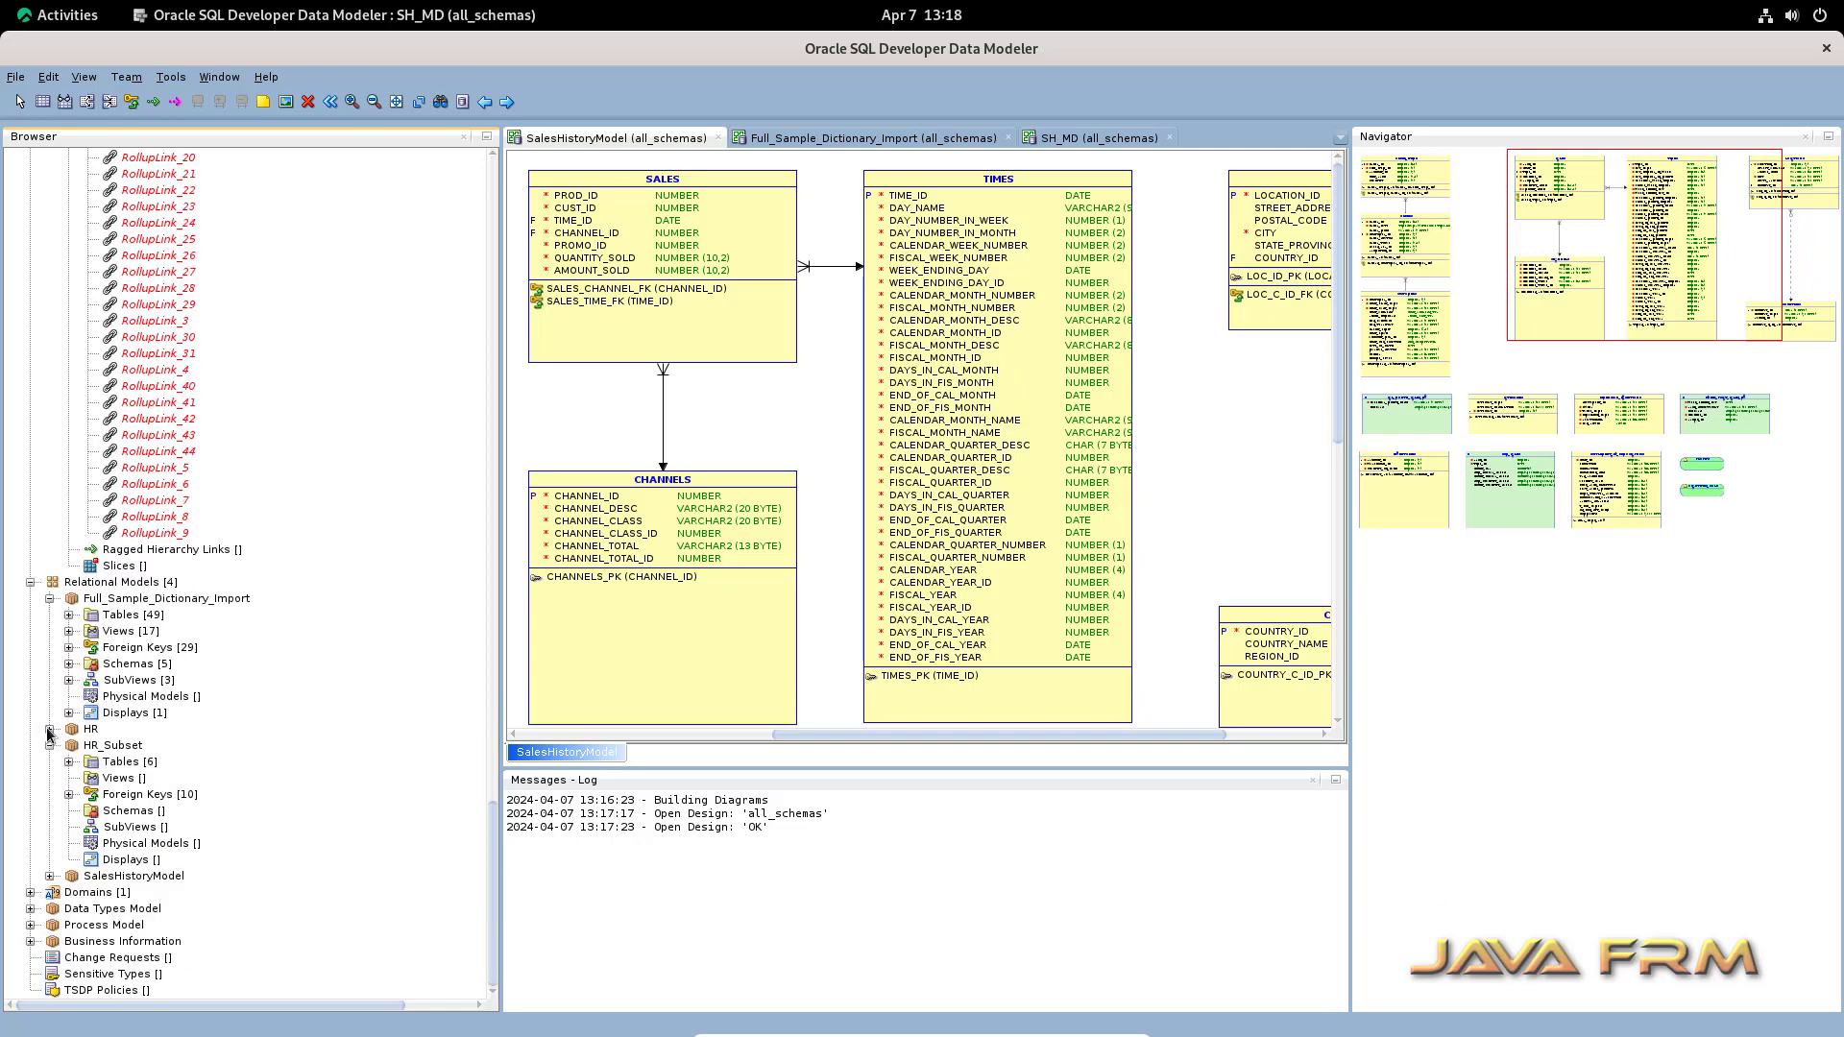
Step: Expand the Data Types Model and examine its Structured Types, Collection Types and Predefined Structured Types
click(30, 909)
scroll(53, 898, down, 3)
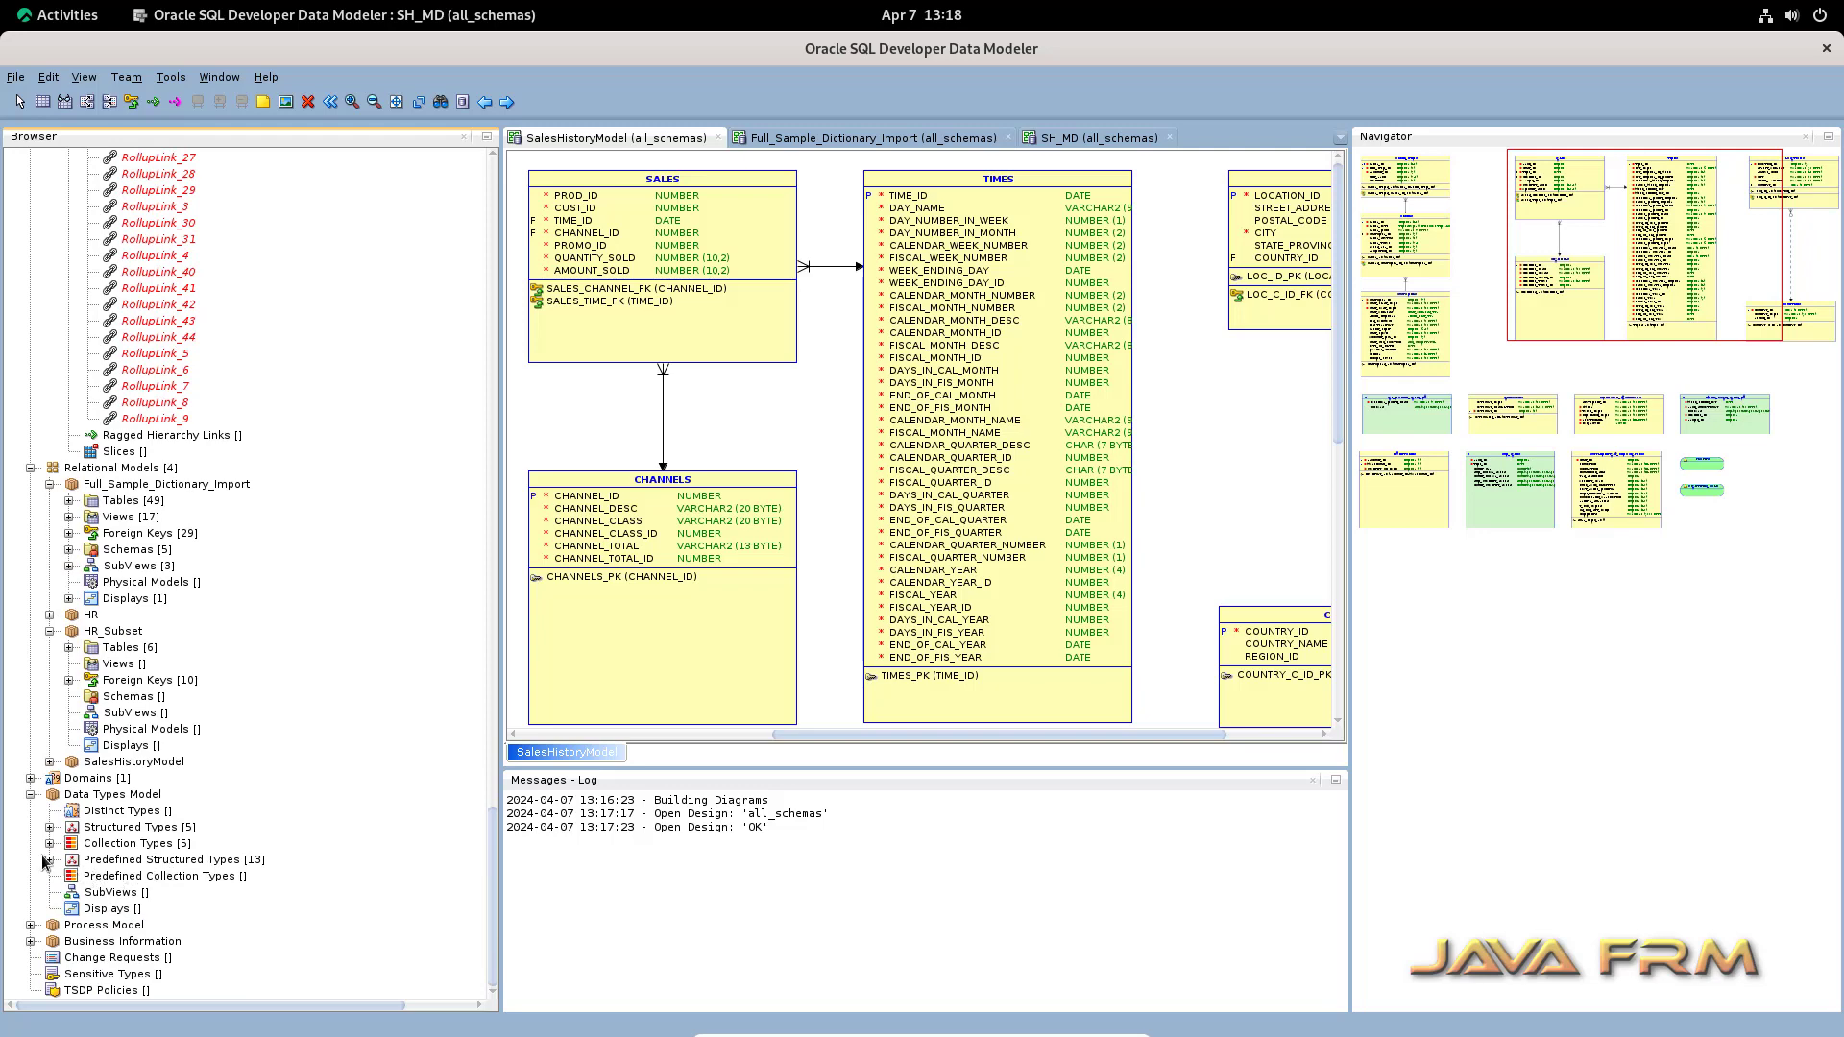
click(50, 827)
scroll(79, 826, down, 3)
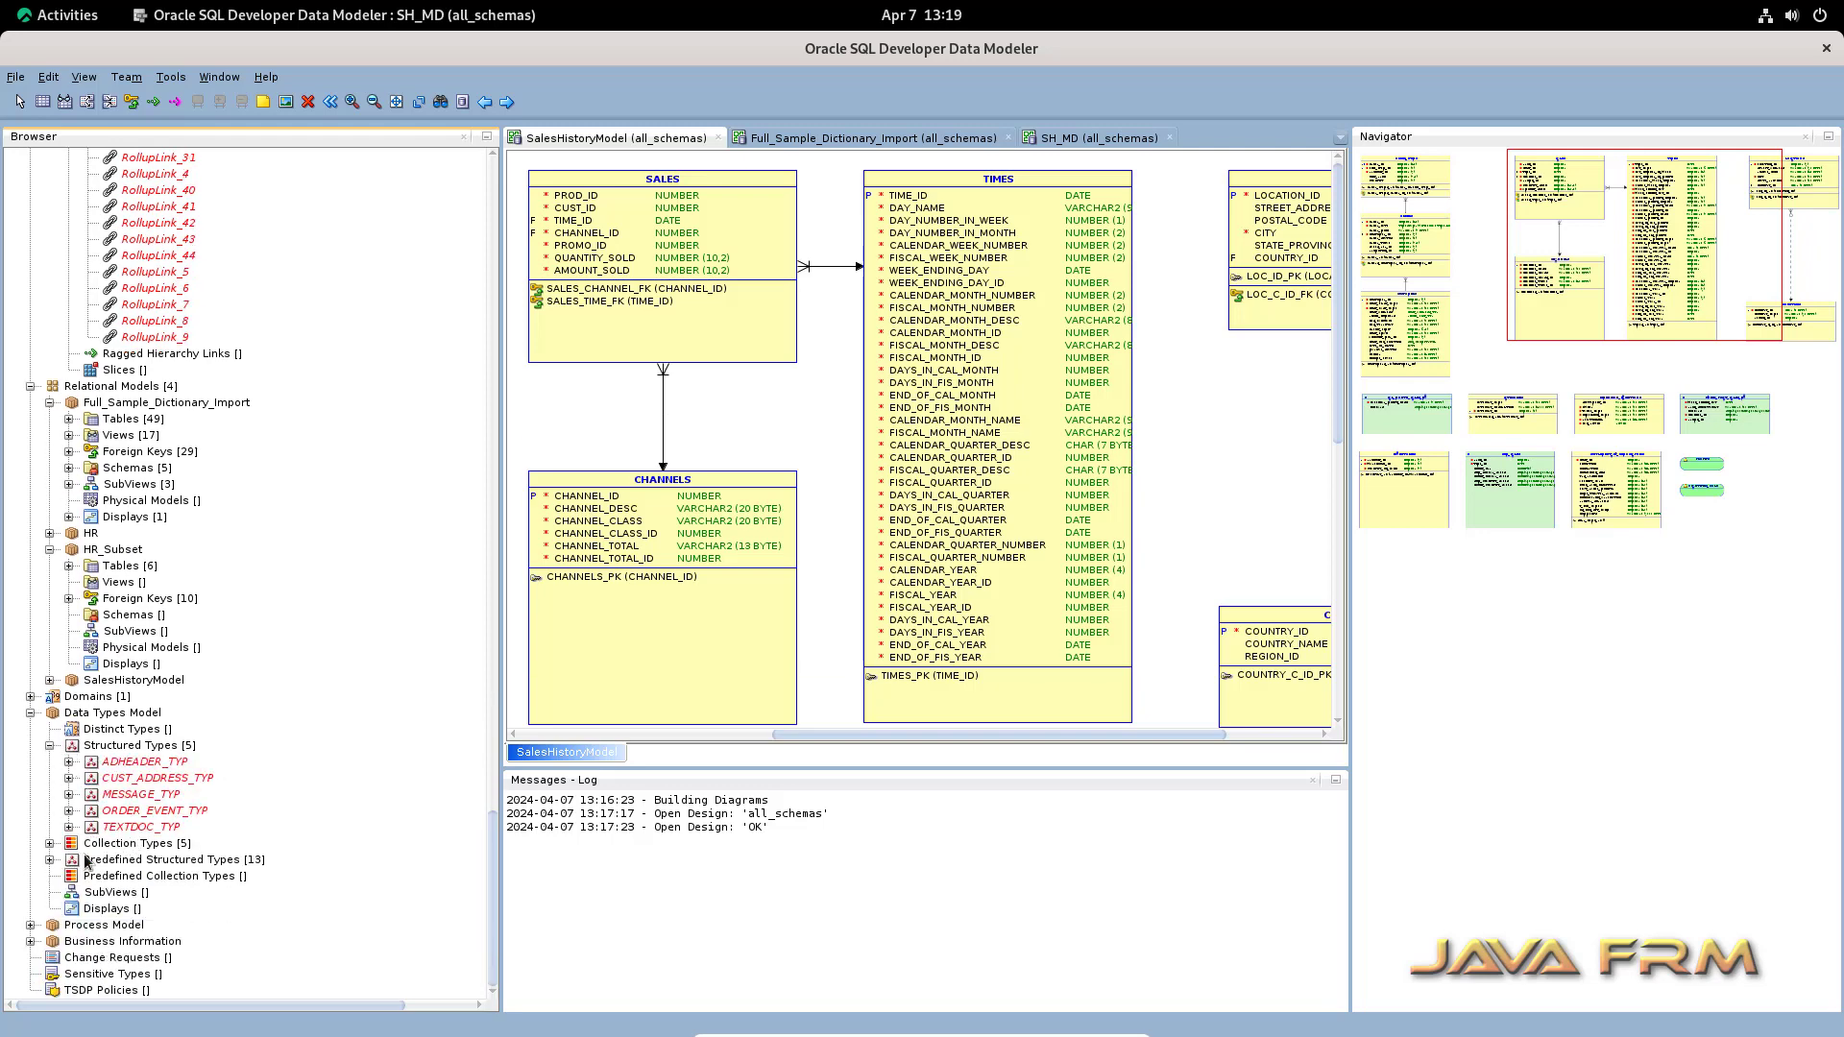
click(50, 843)
scroll(56, 853, down, 3)
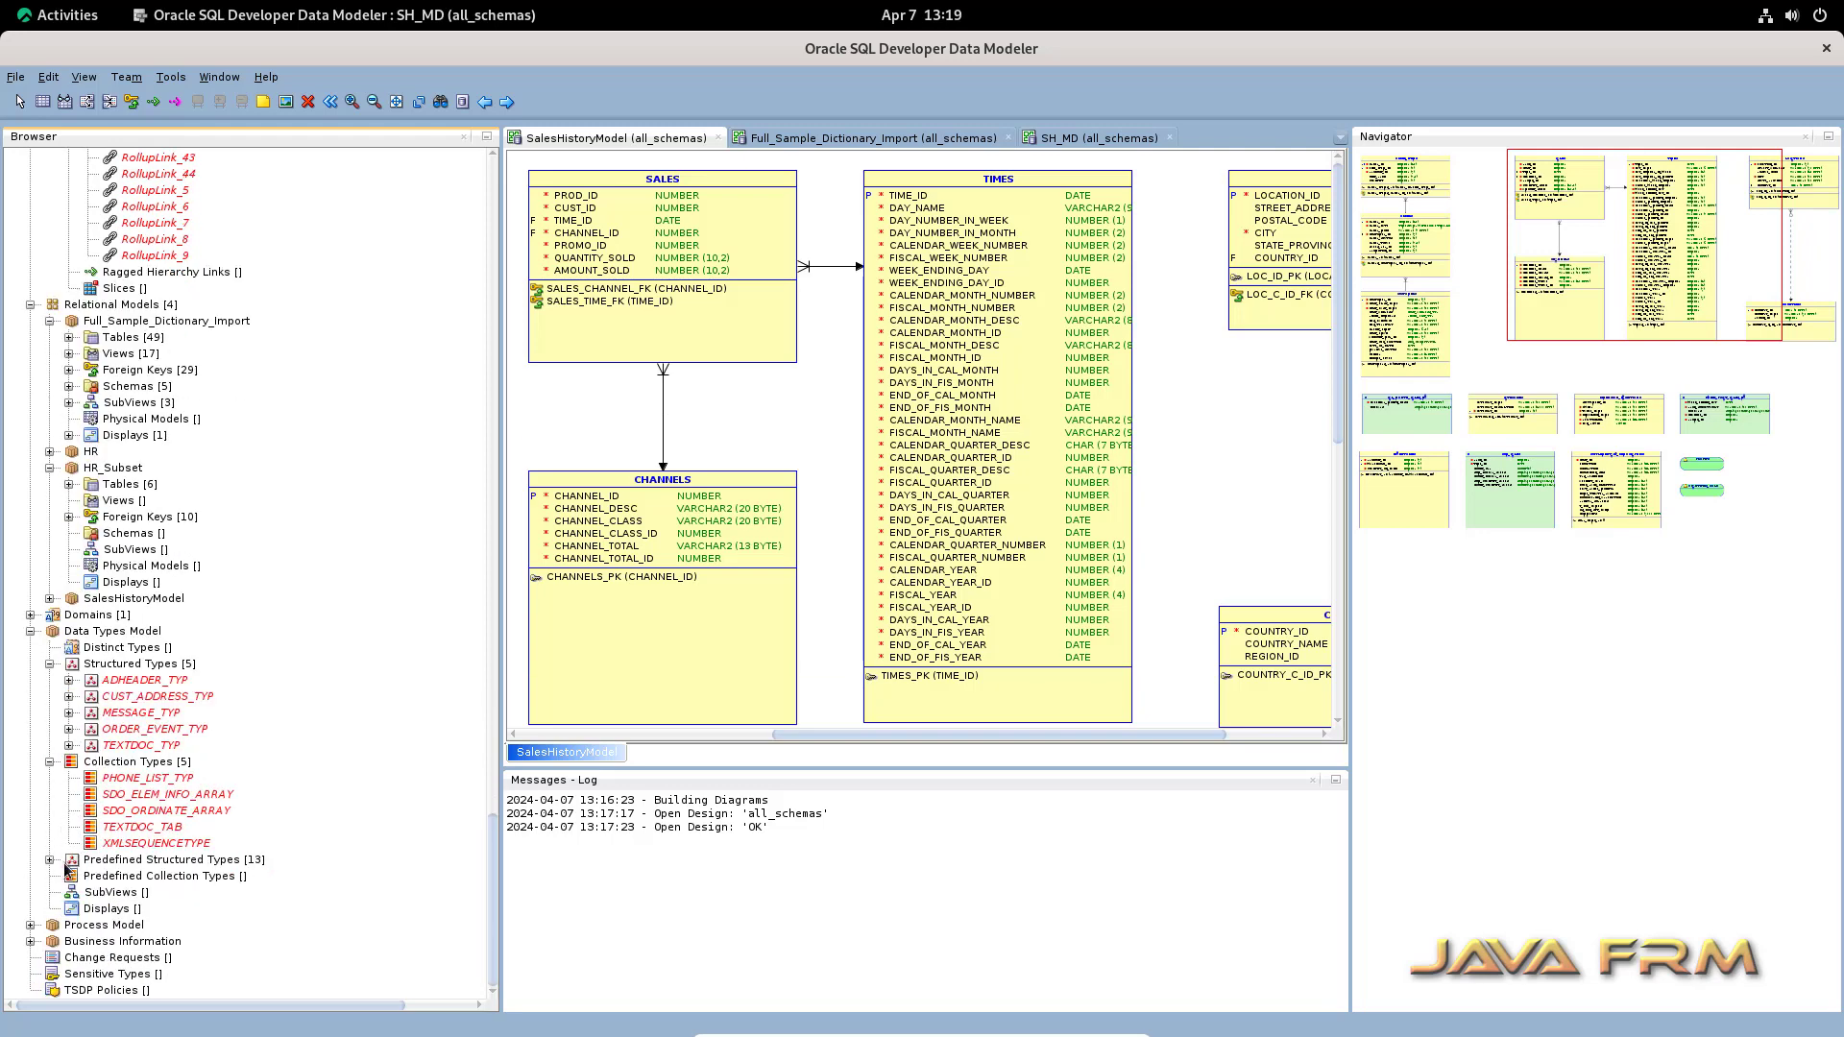
click(49, 860)
scroll(58, 870, down, 5)
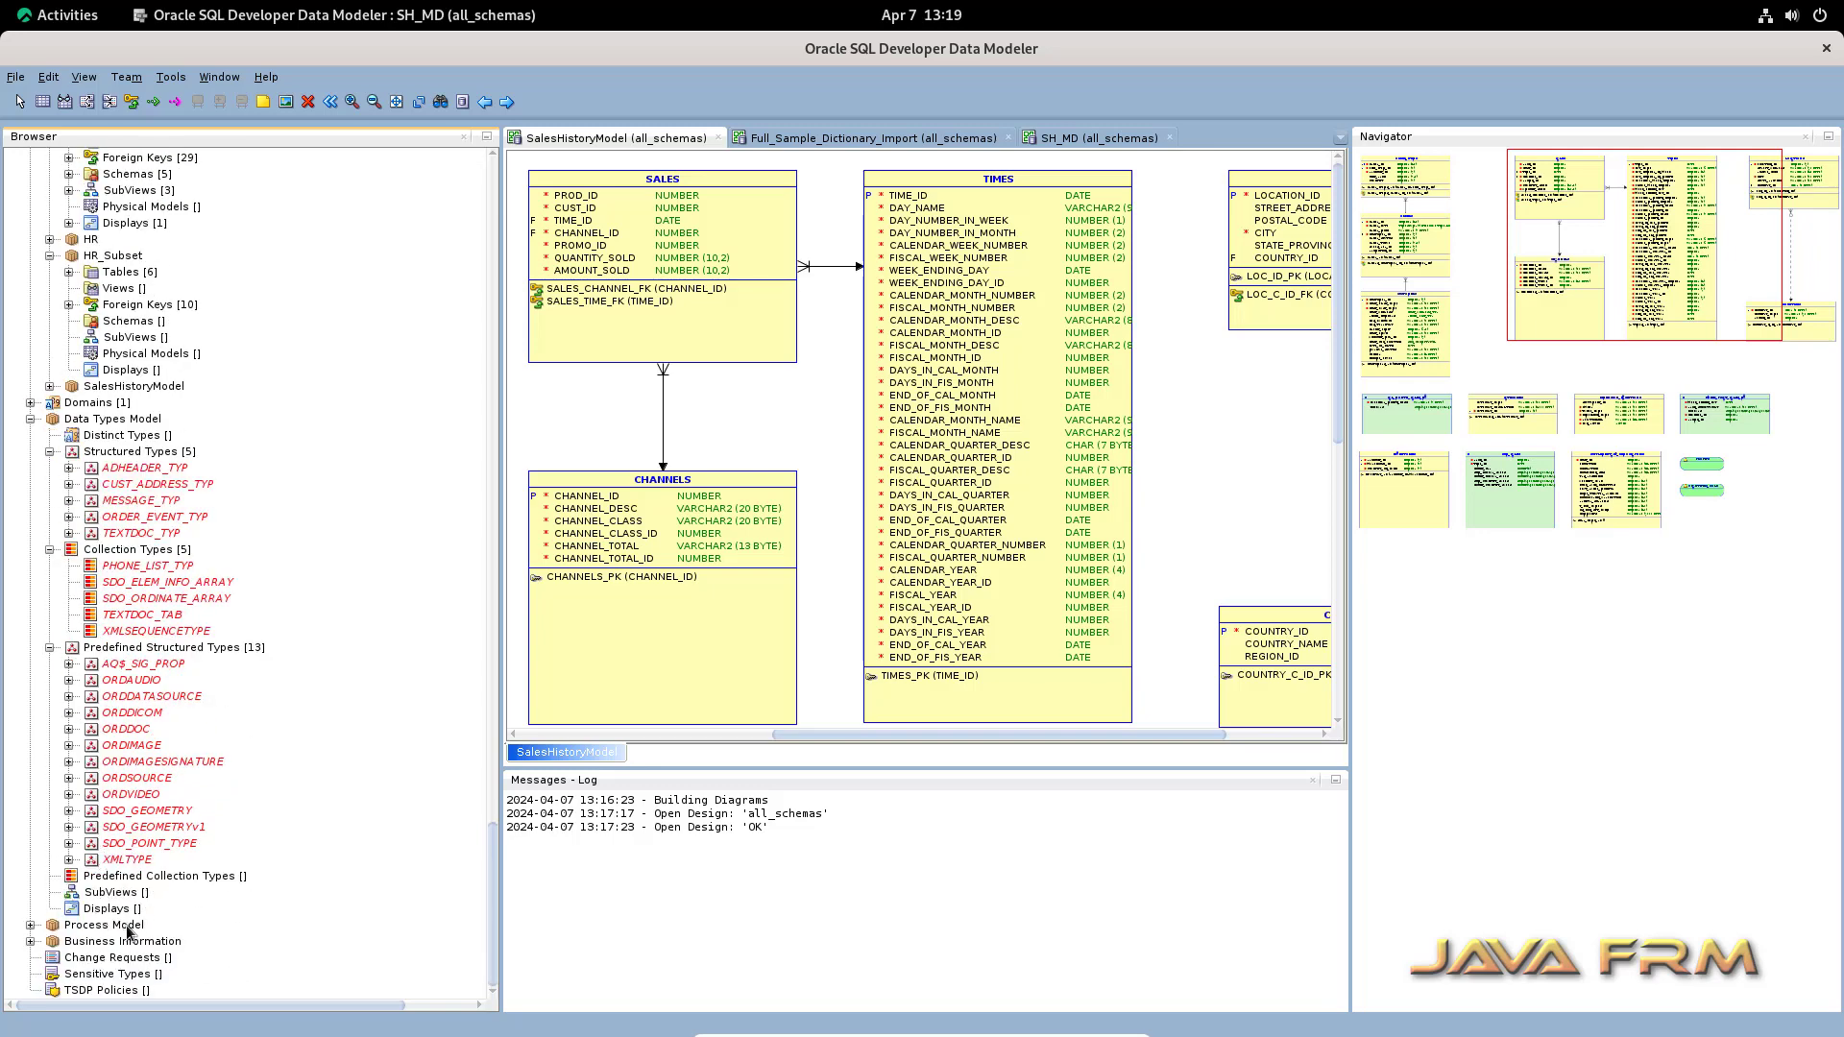
scroll(135, 913, down, 15)
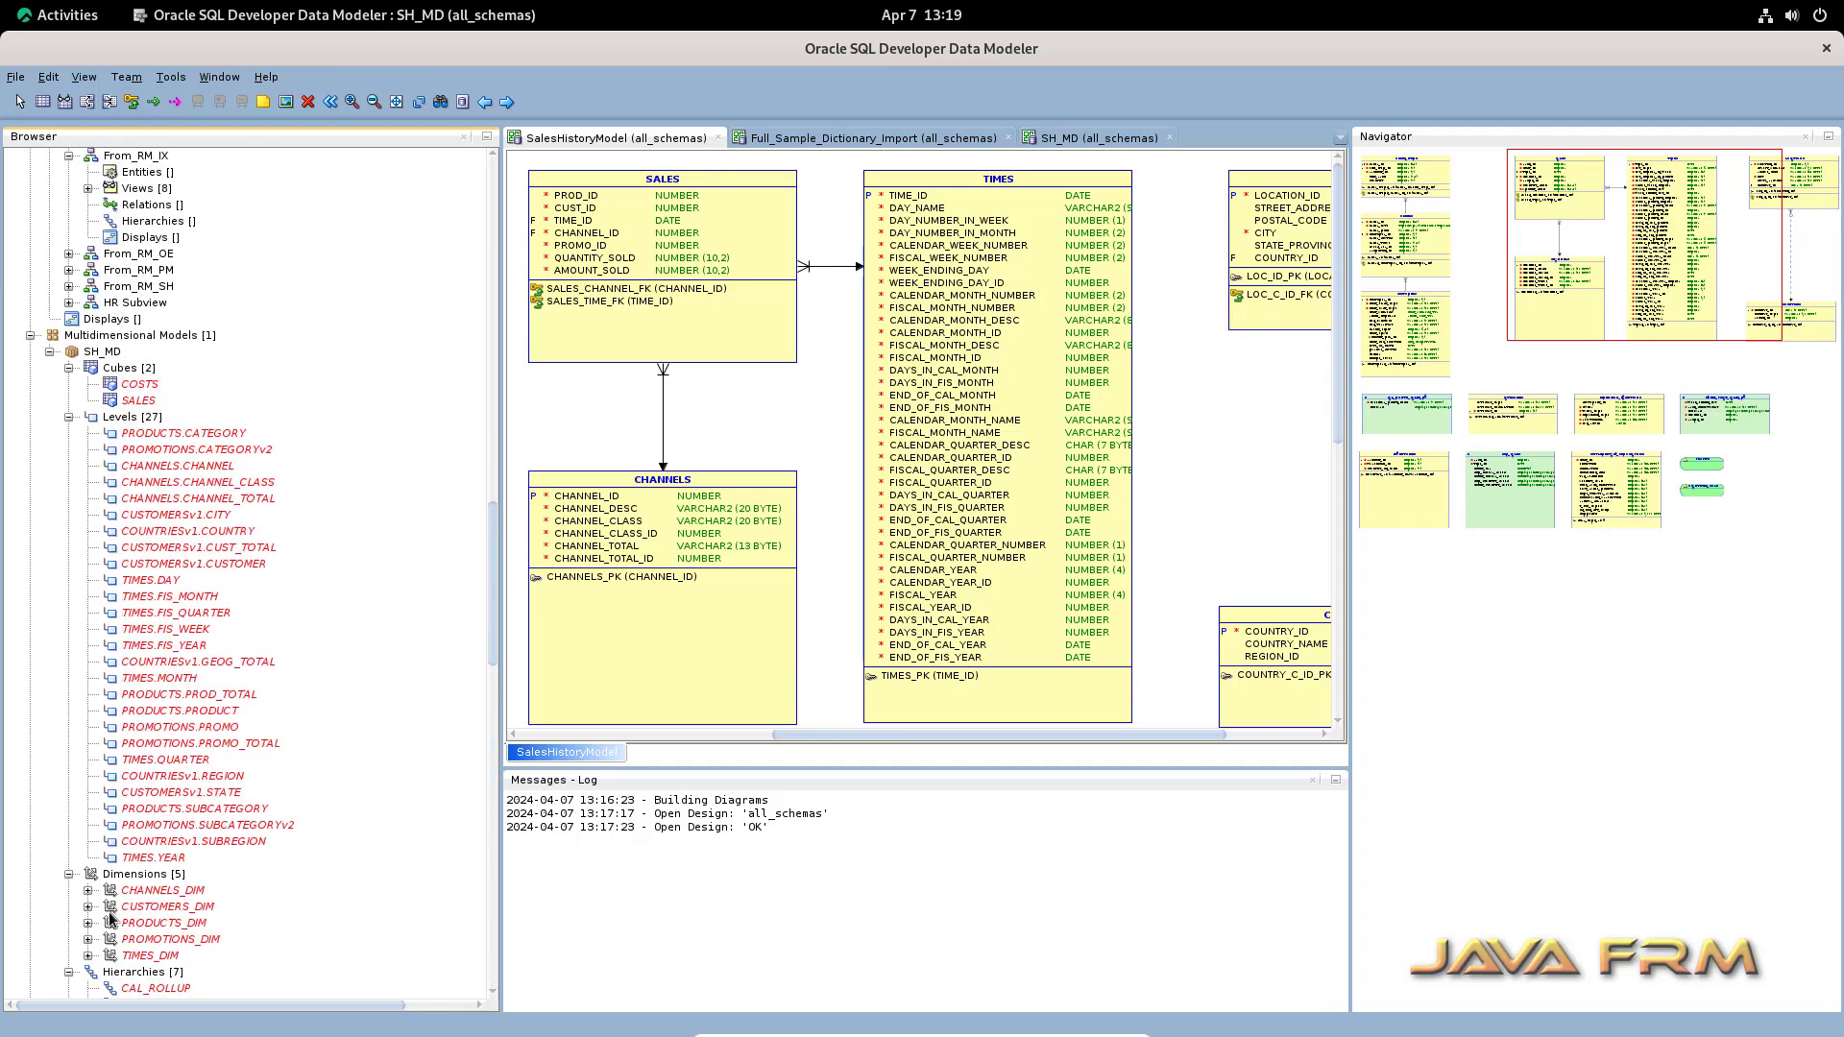
scroll(110, 919, up, 20)
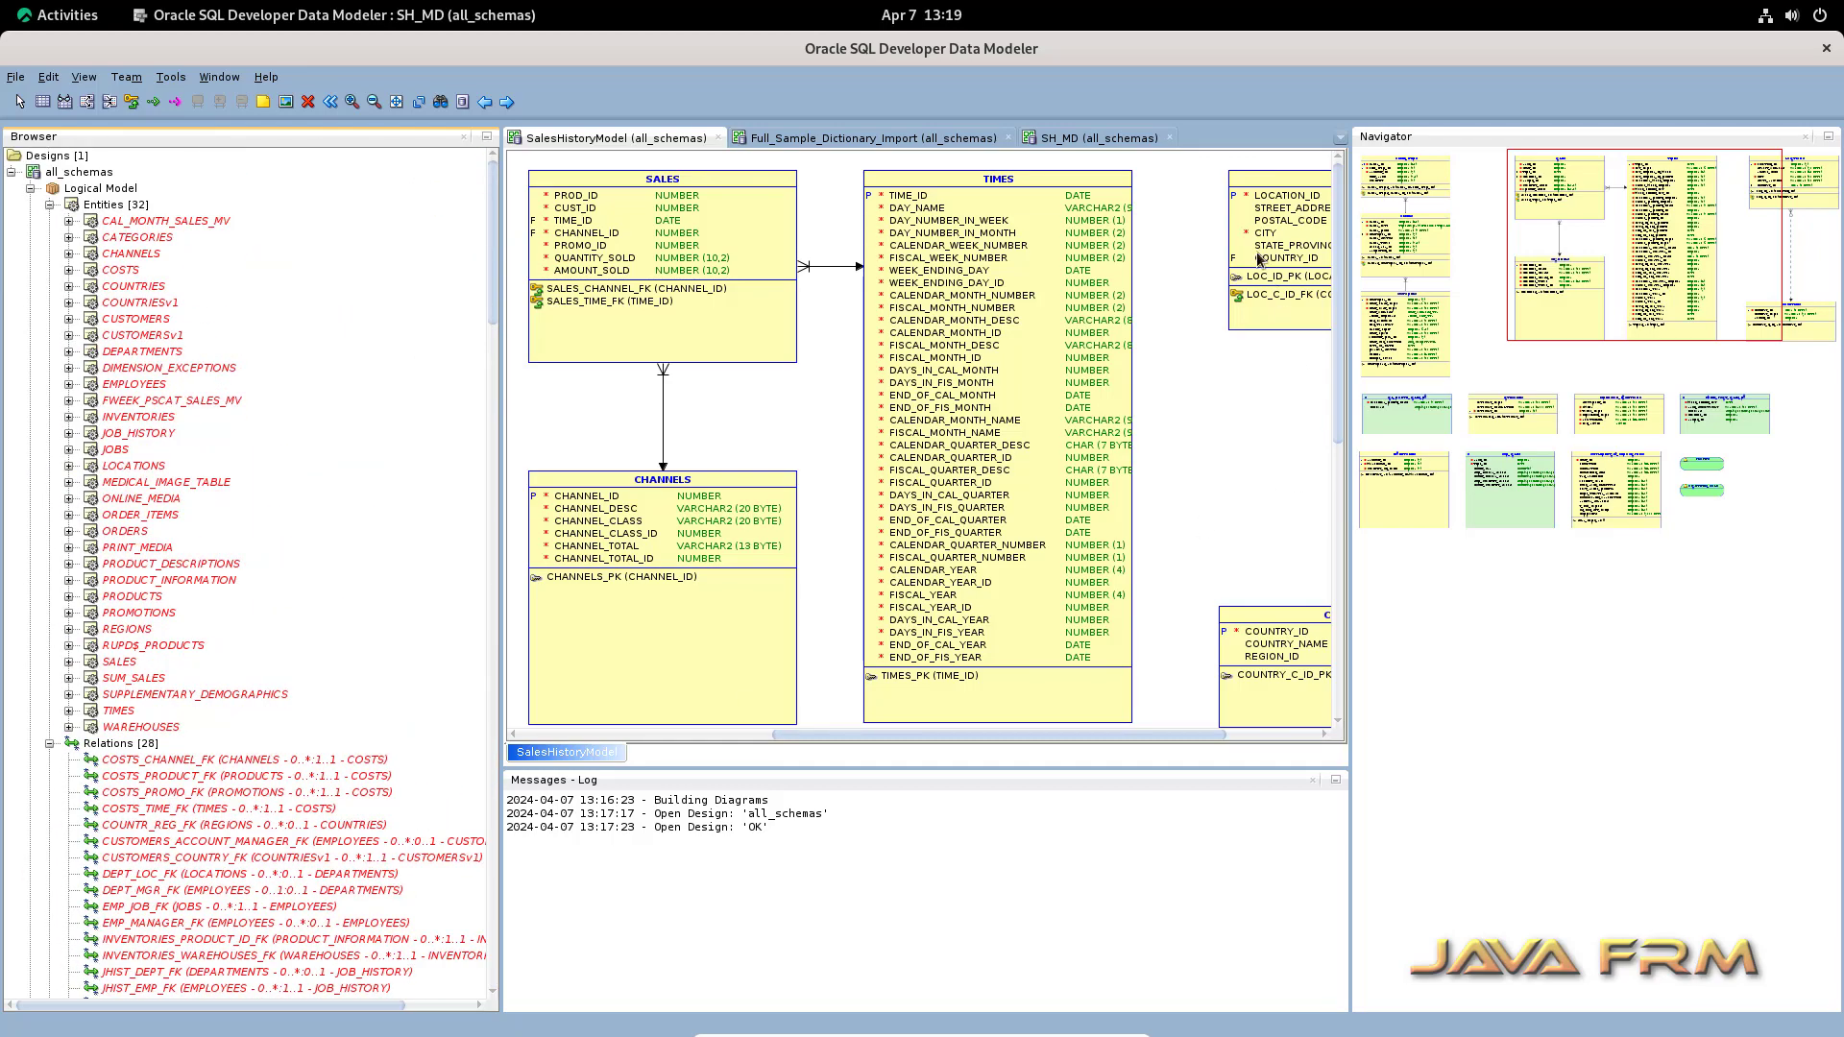
Step: Close the SH_MD and Full_Sample_Dictionary_Import diagrams
click(1162, 143)
click(1170, 139)
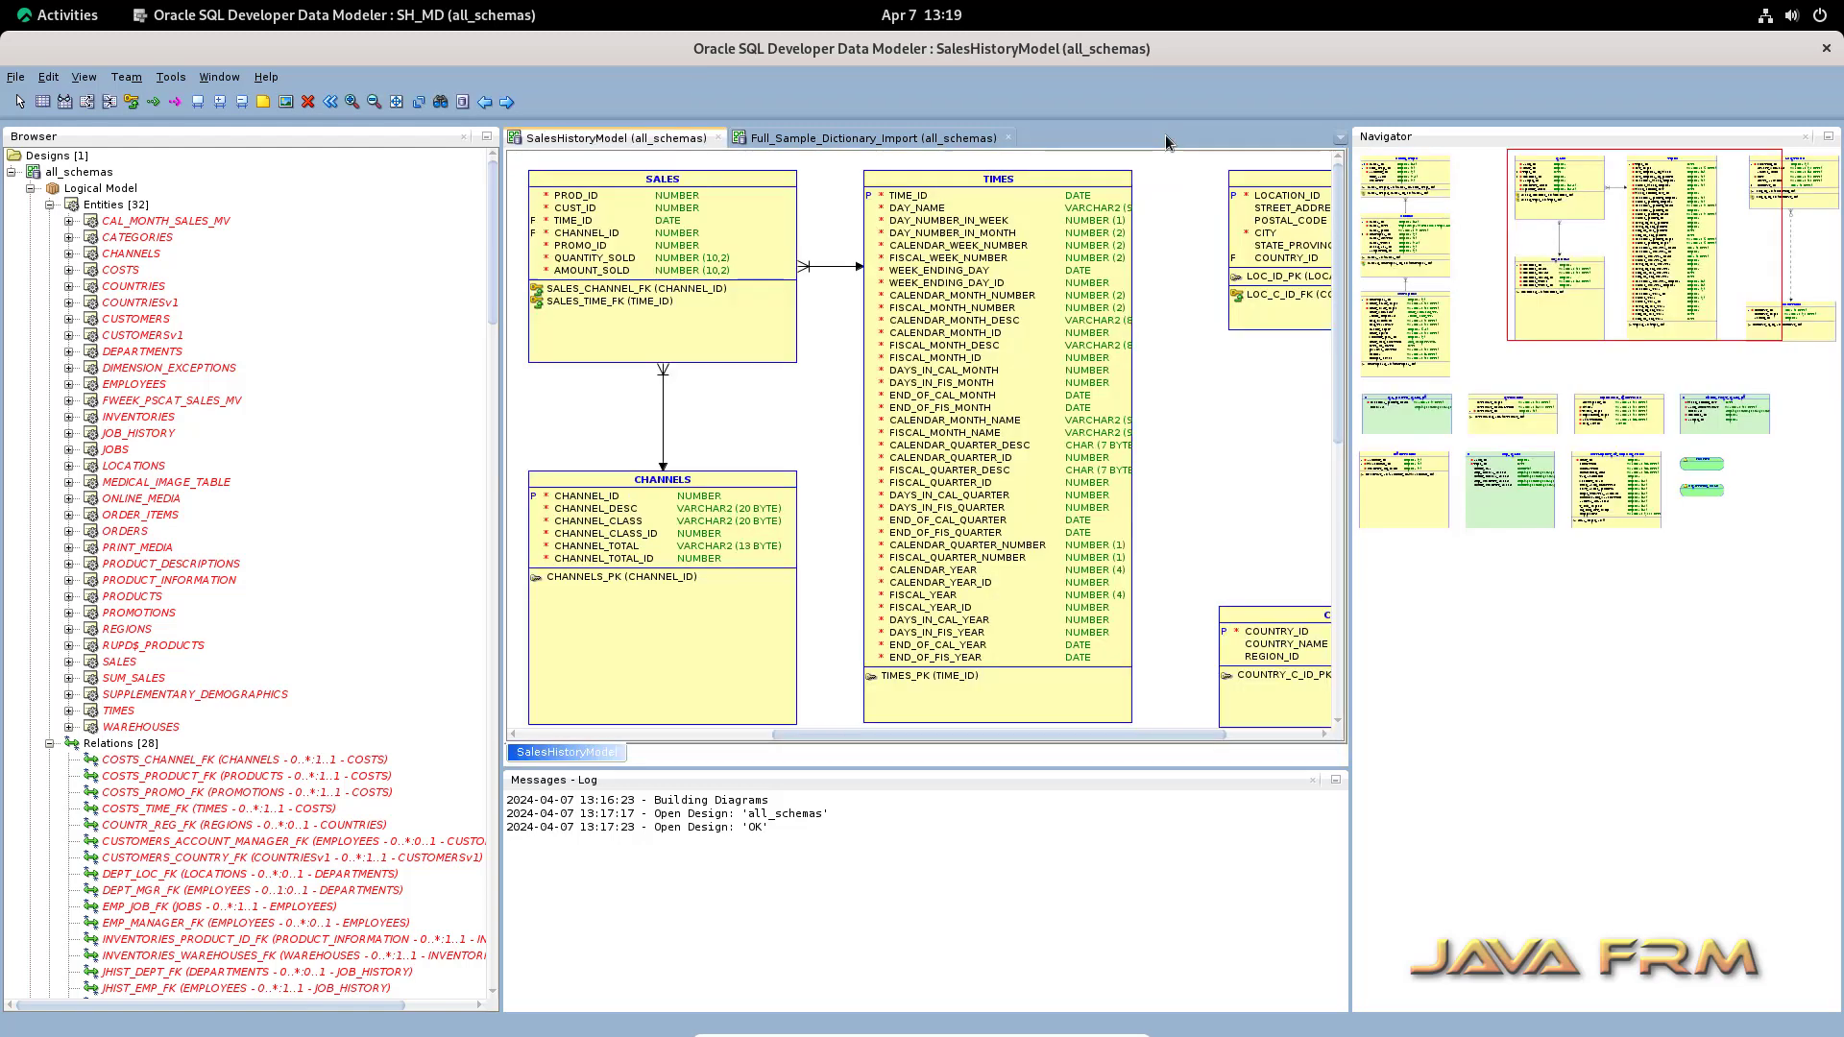
click(939, 141)
click(1006, 139)
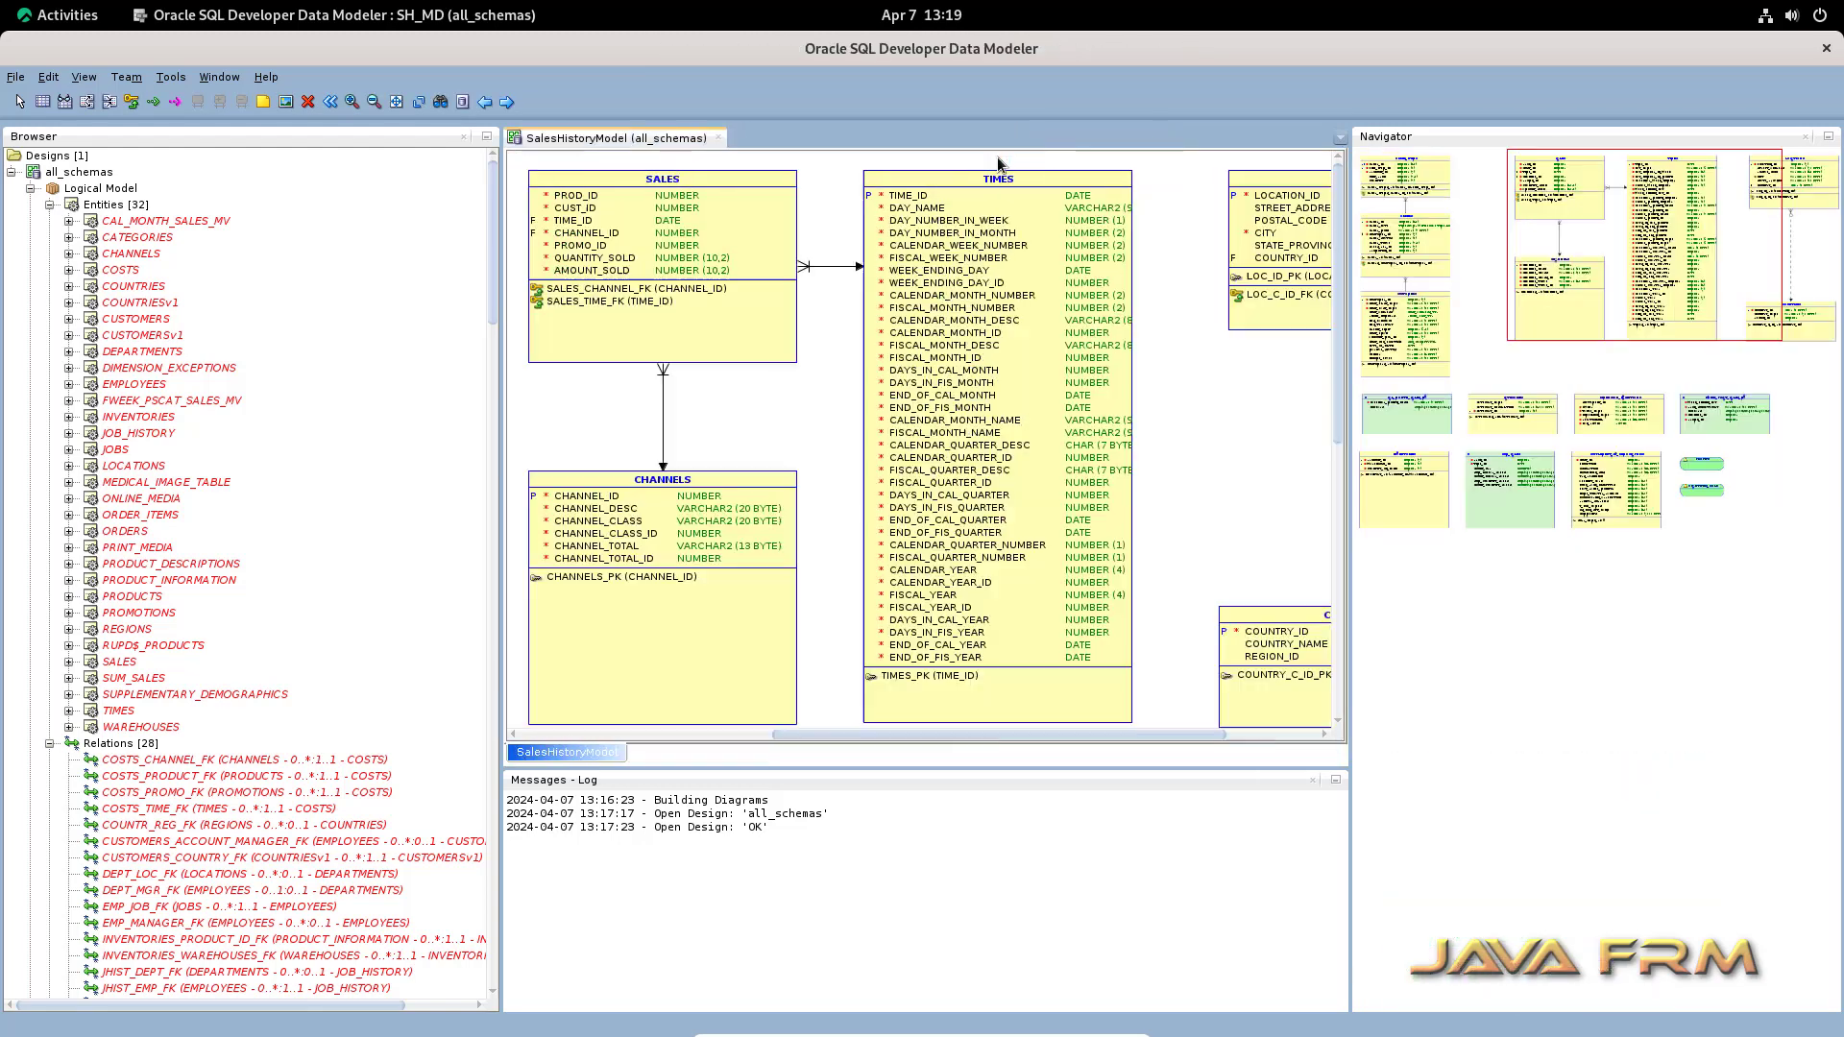
Step: Close the SalesHistoryModel diagram and collapse the Entities, Relations, Views and SubViews of the Logical Model
click(718, 138)
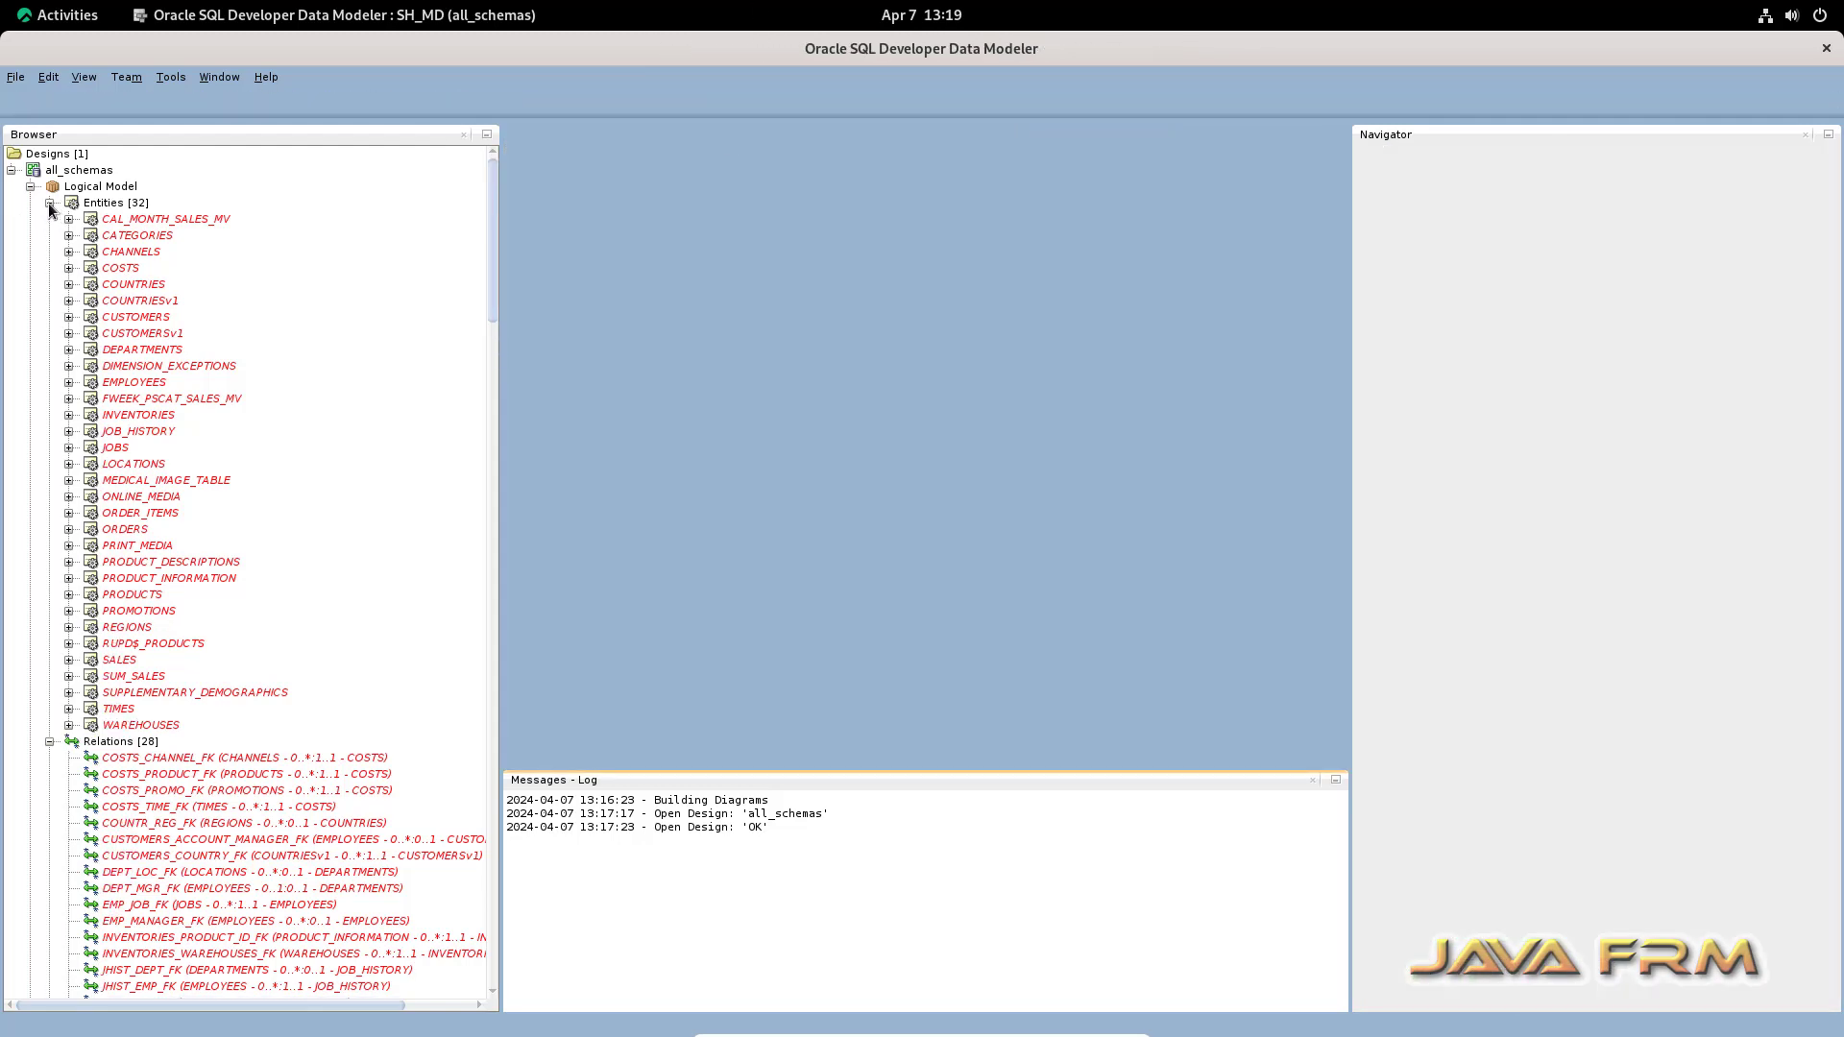
click(49, 202)
click(49, 219)
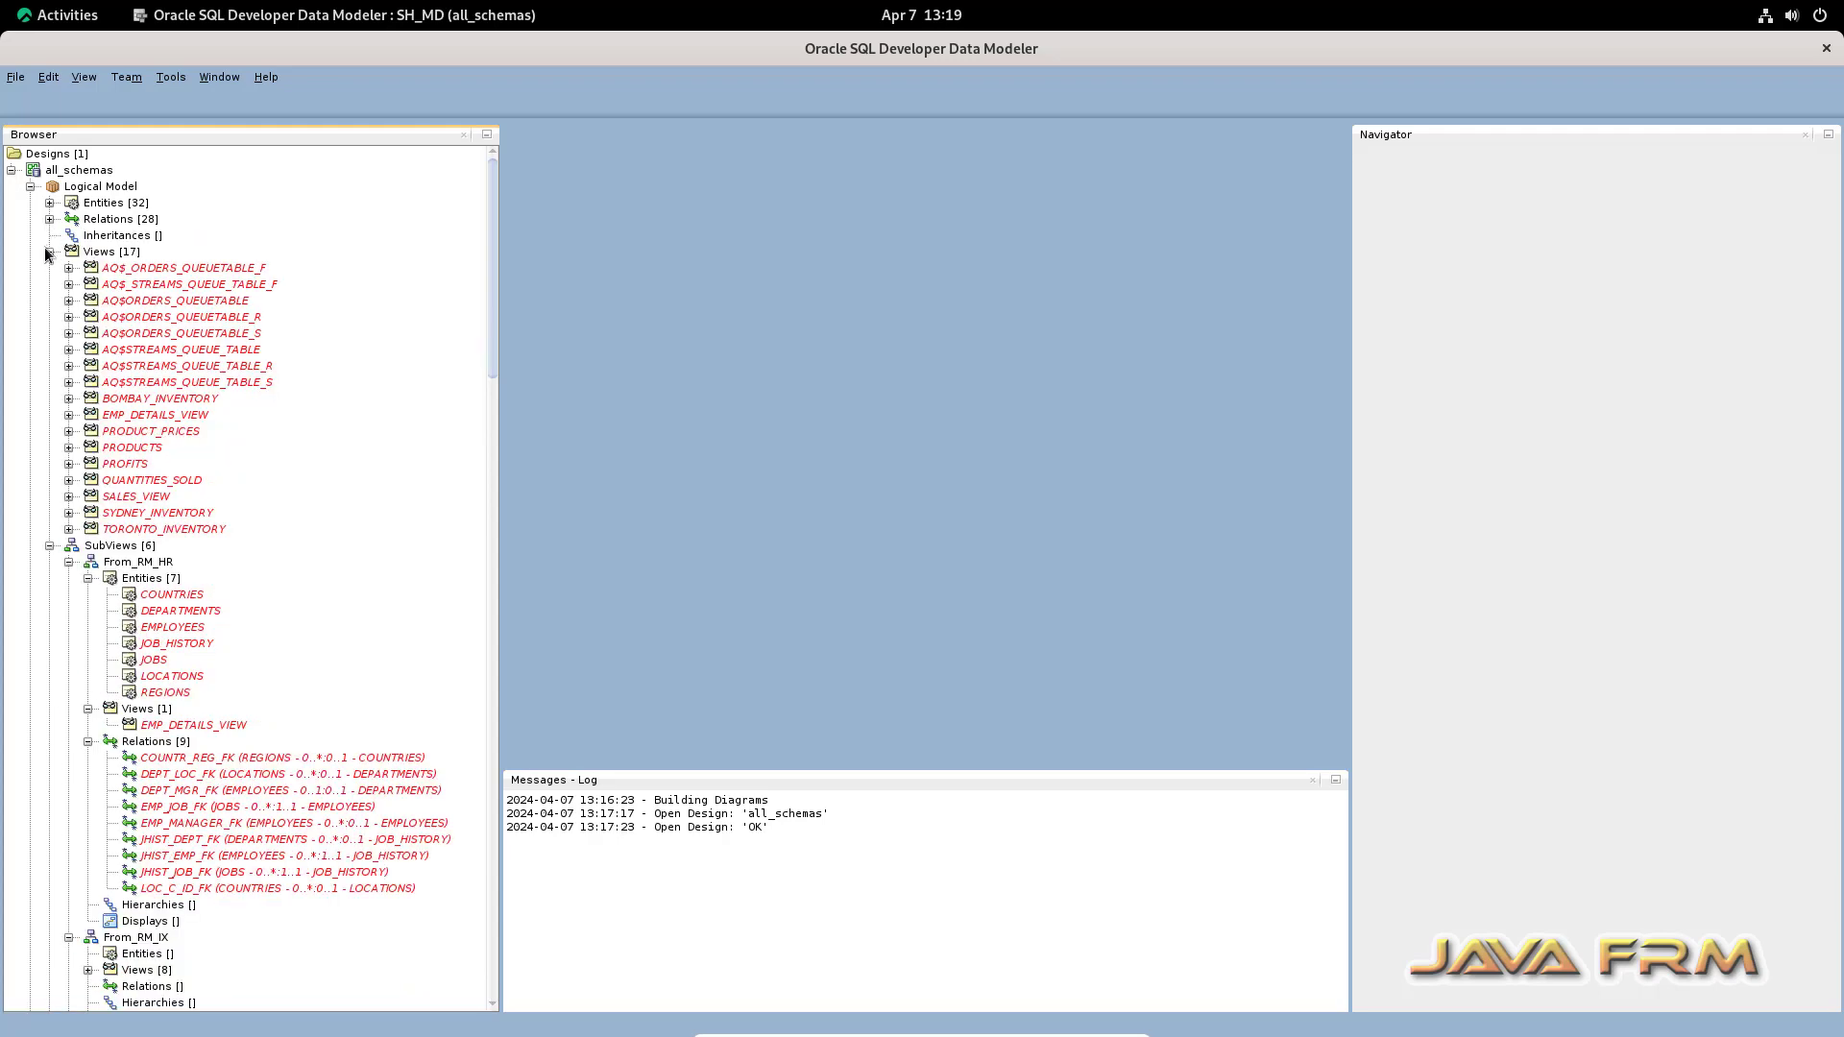
click(49, 252)
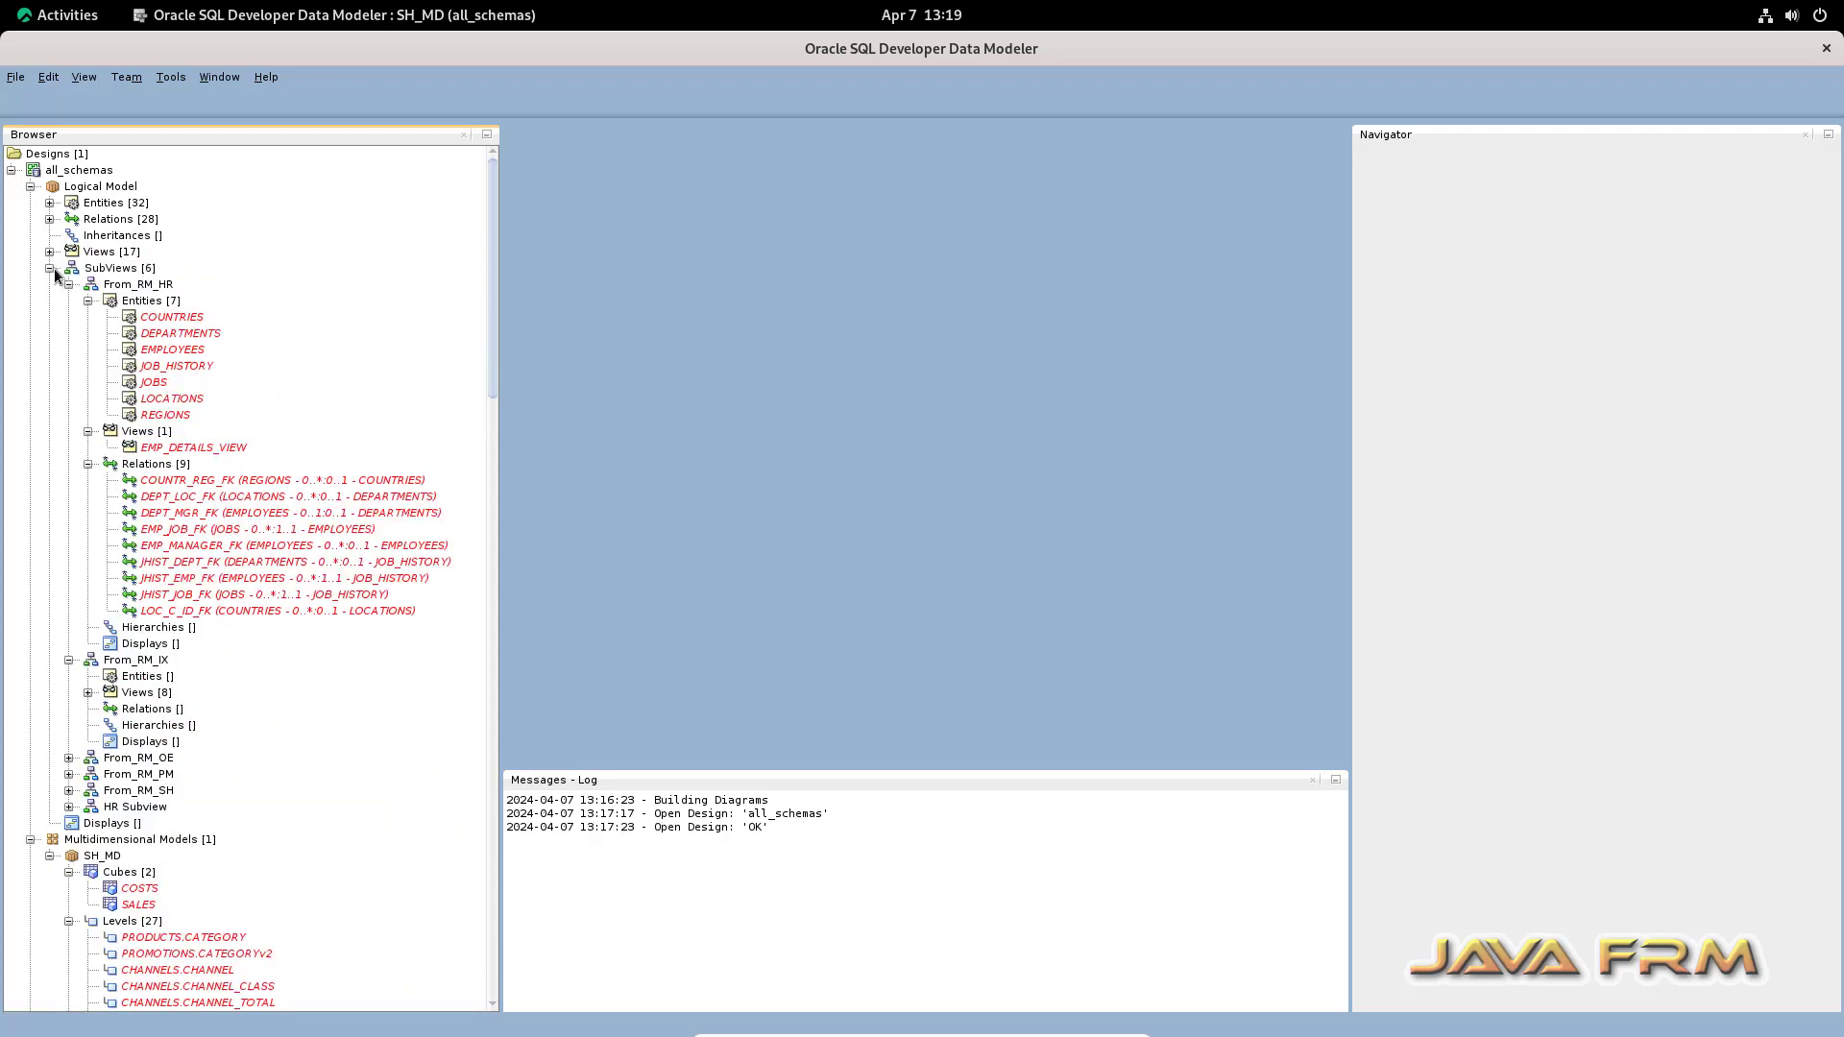
click(49, 268)
Step: Collapse the Multidimensional Models, Logical Model, Relational Models and Data Types Model branches of the all_schemas design
click(29, 301)
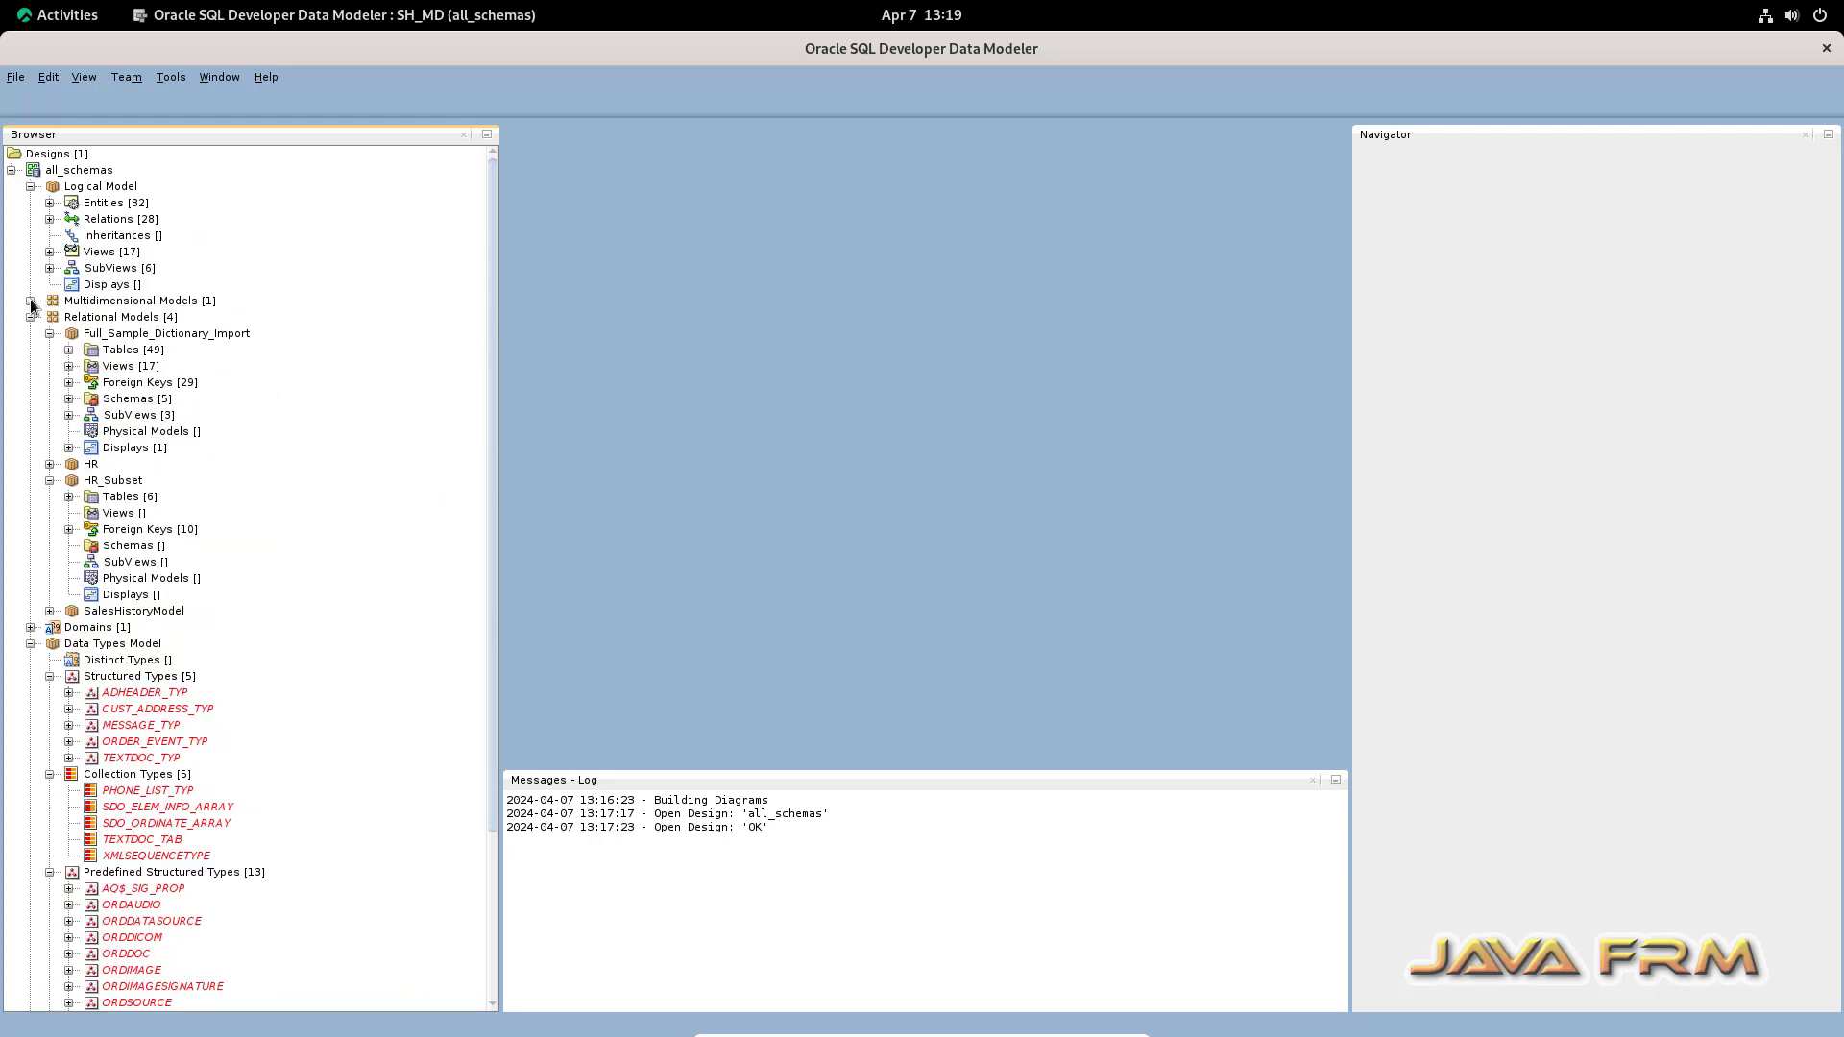
click(30, 186)
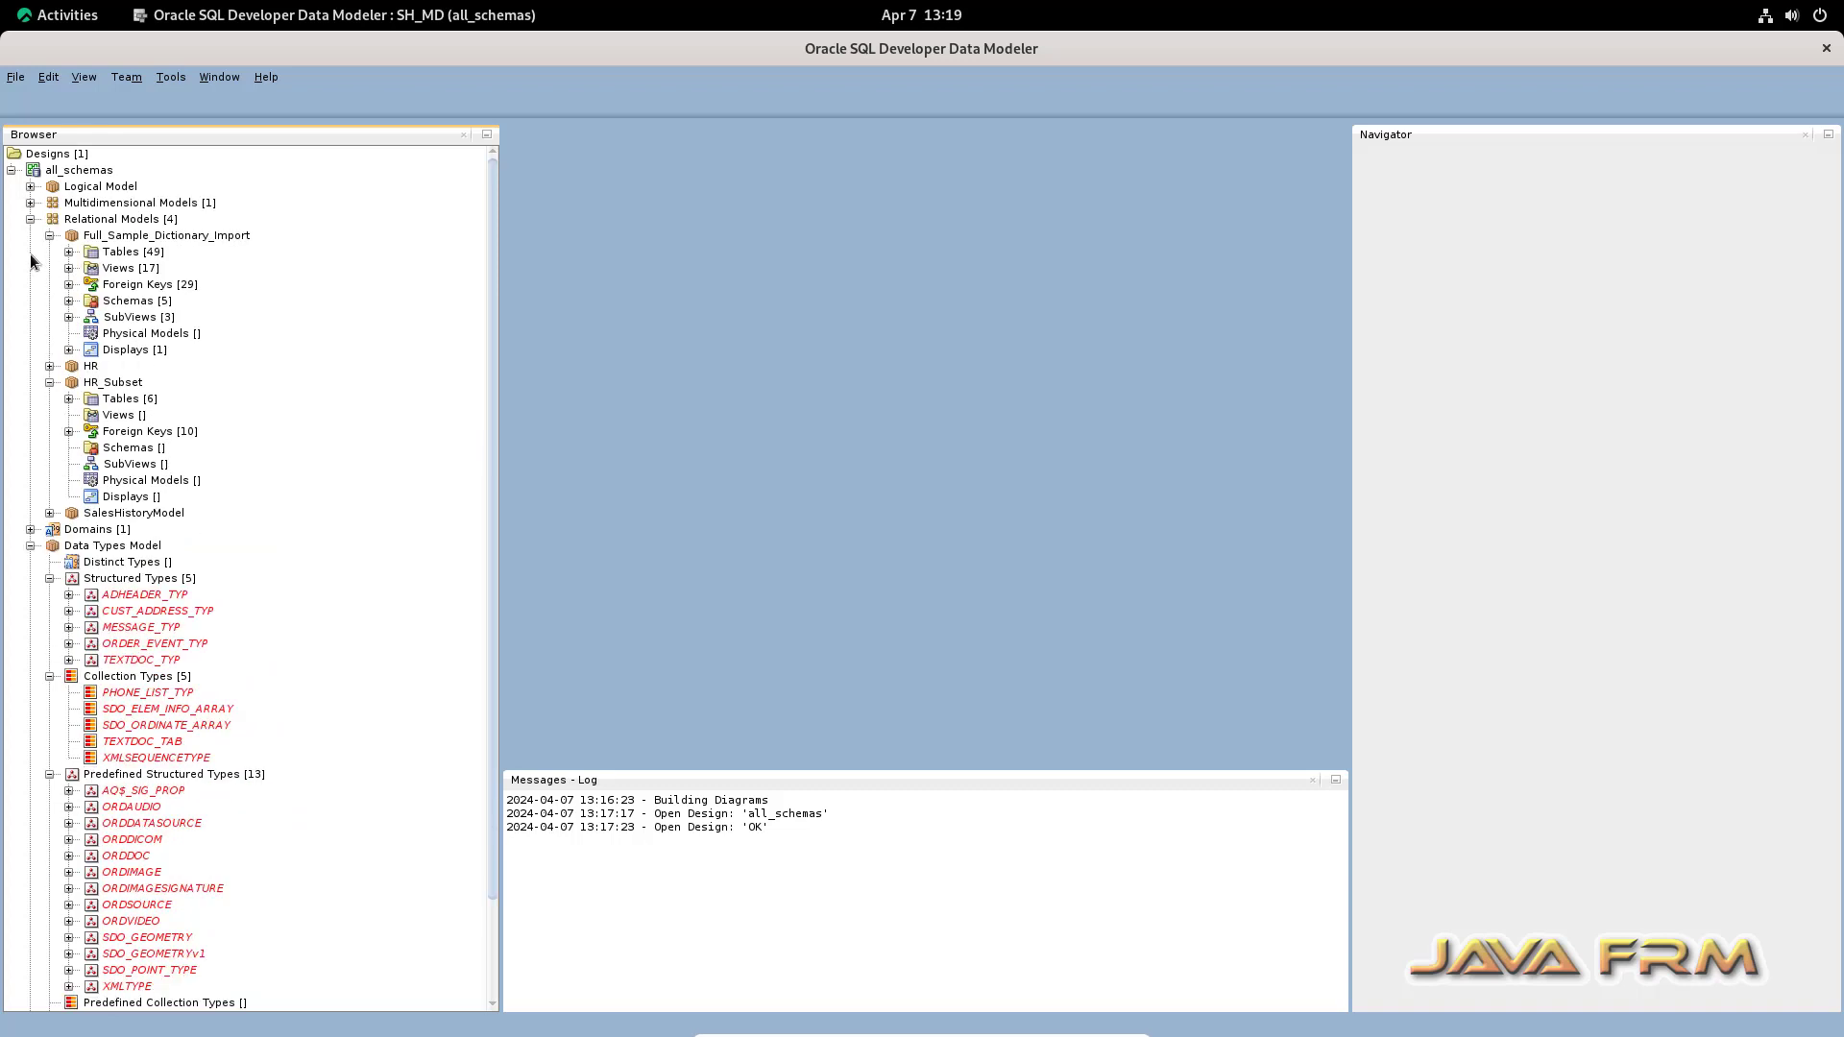
click(30, 219)
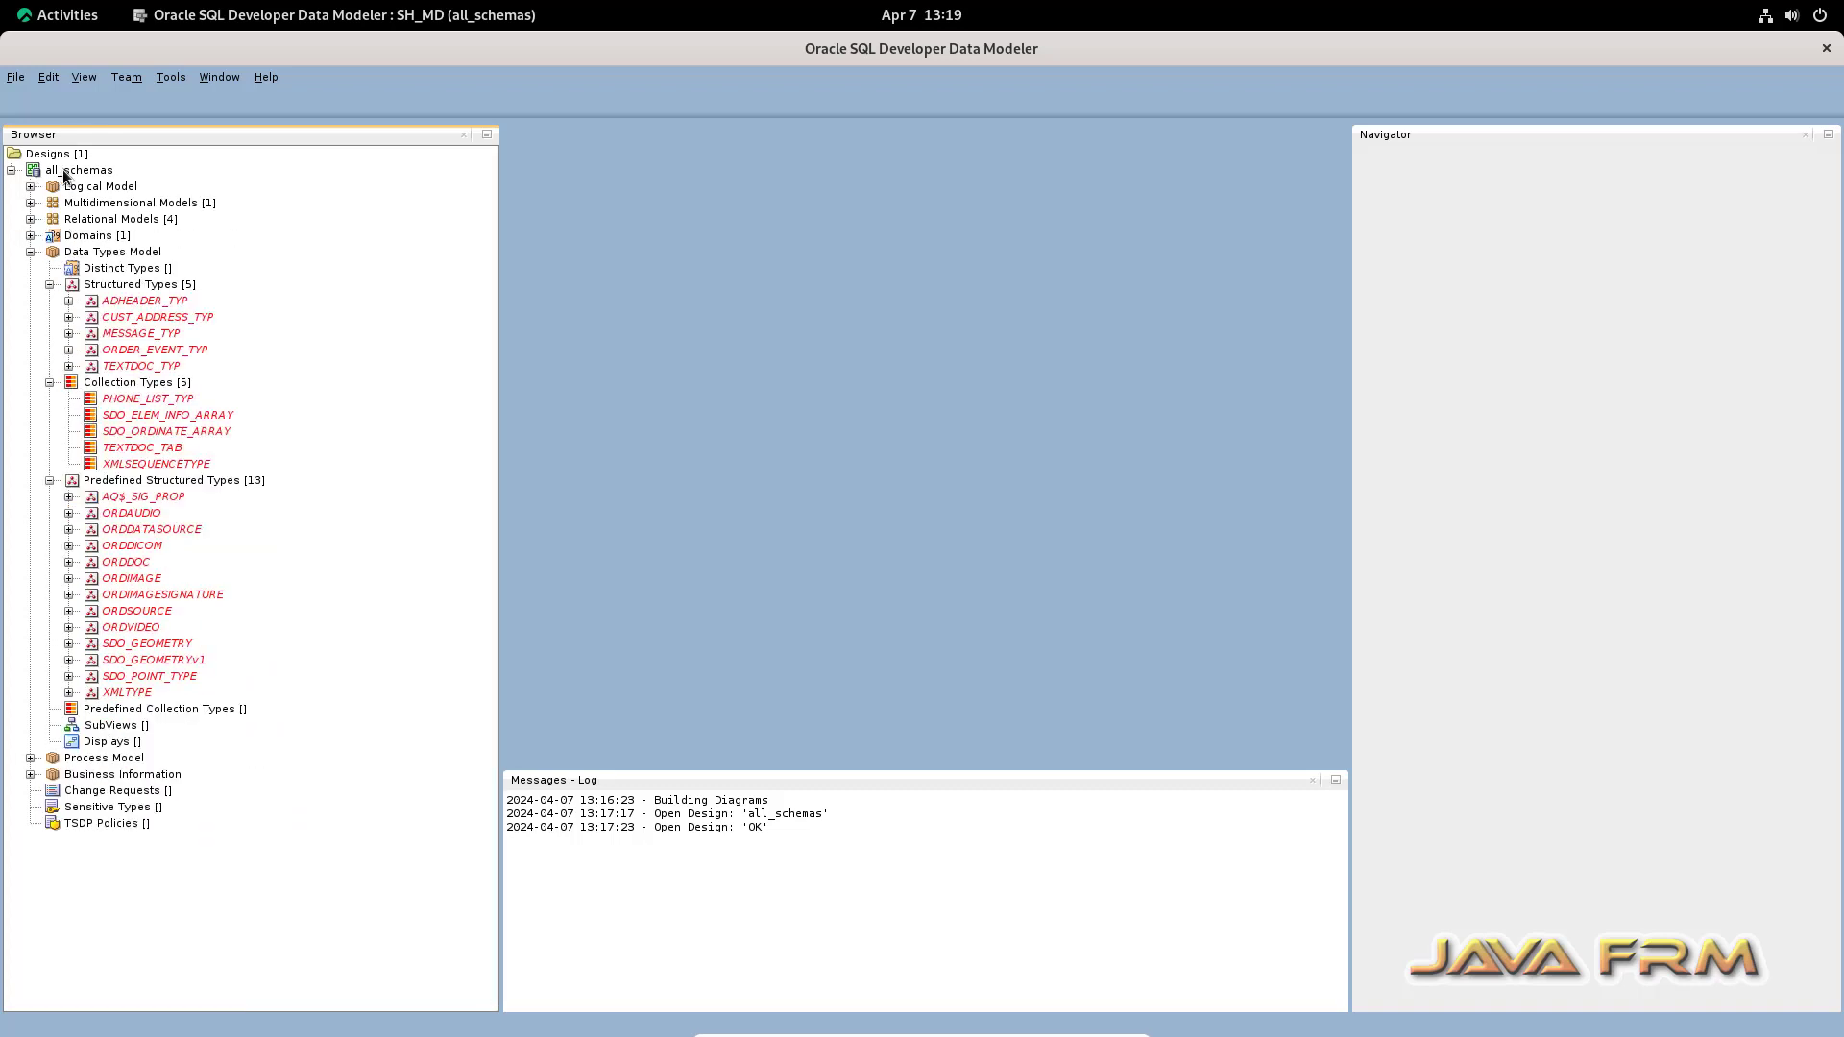
click(50, 284)
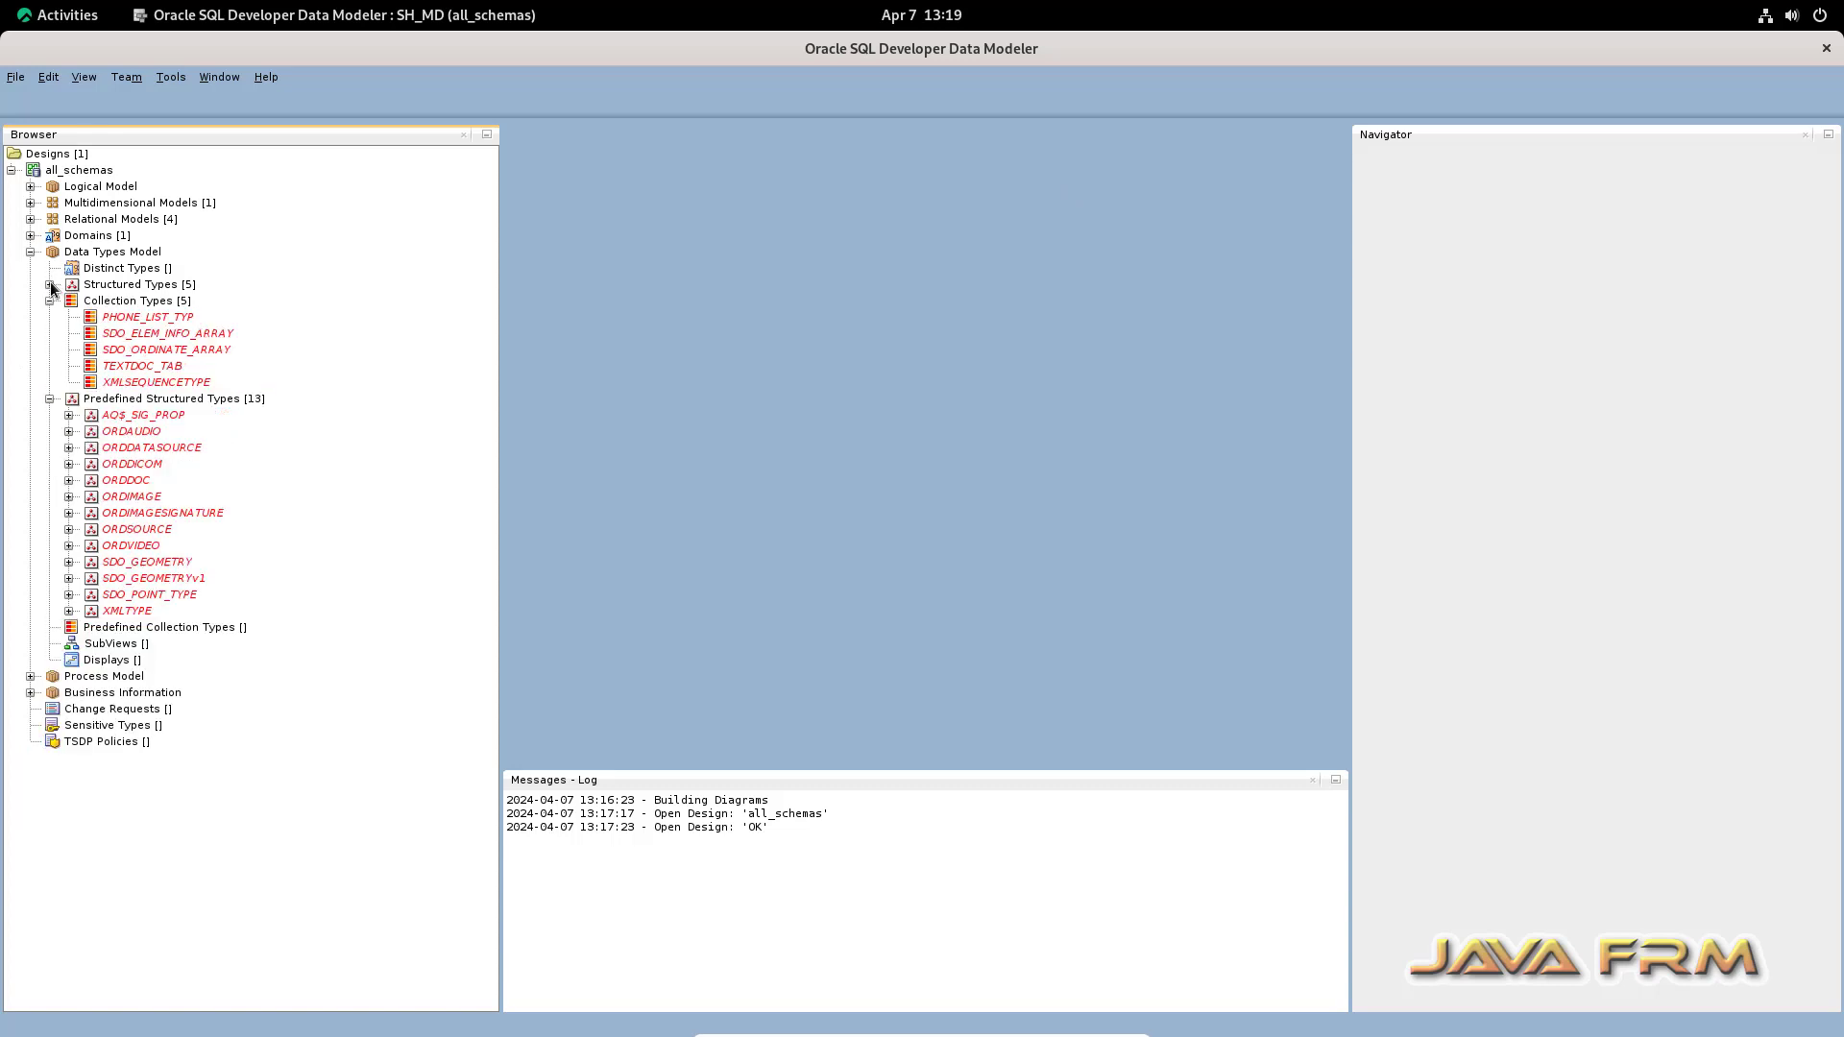
click(30, 252)
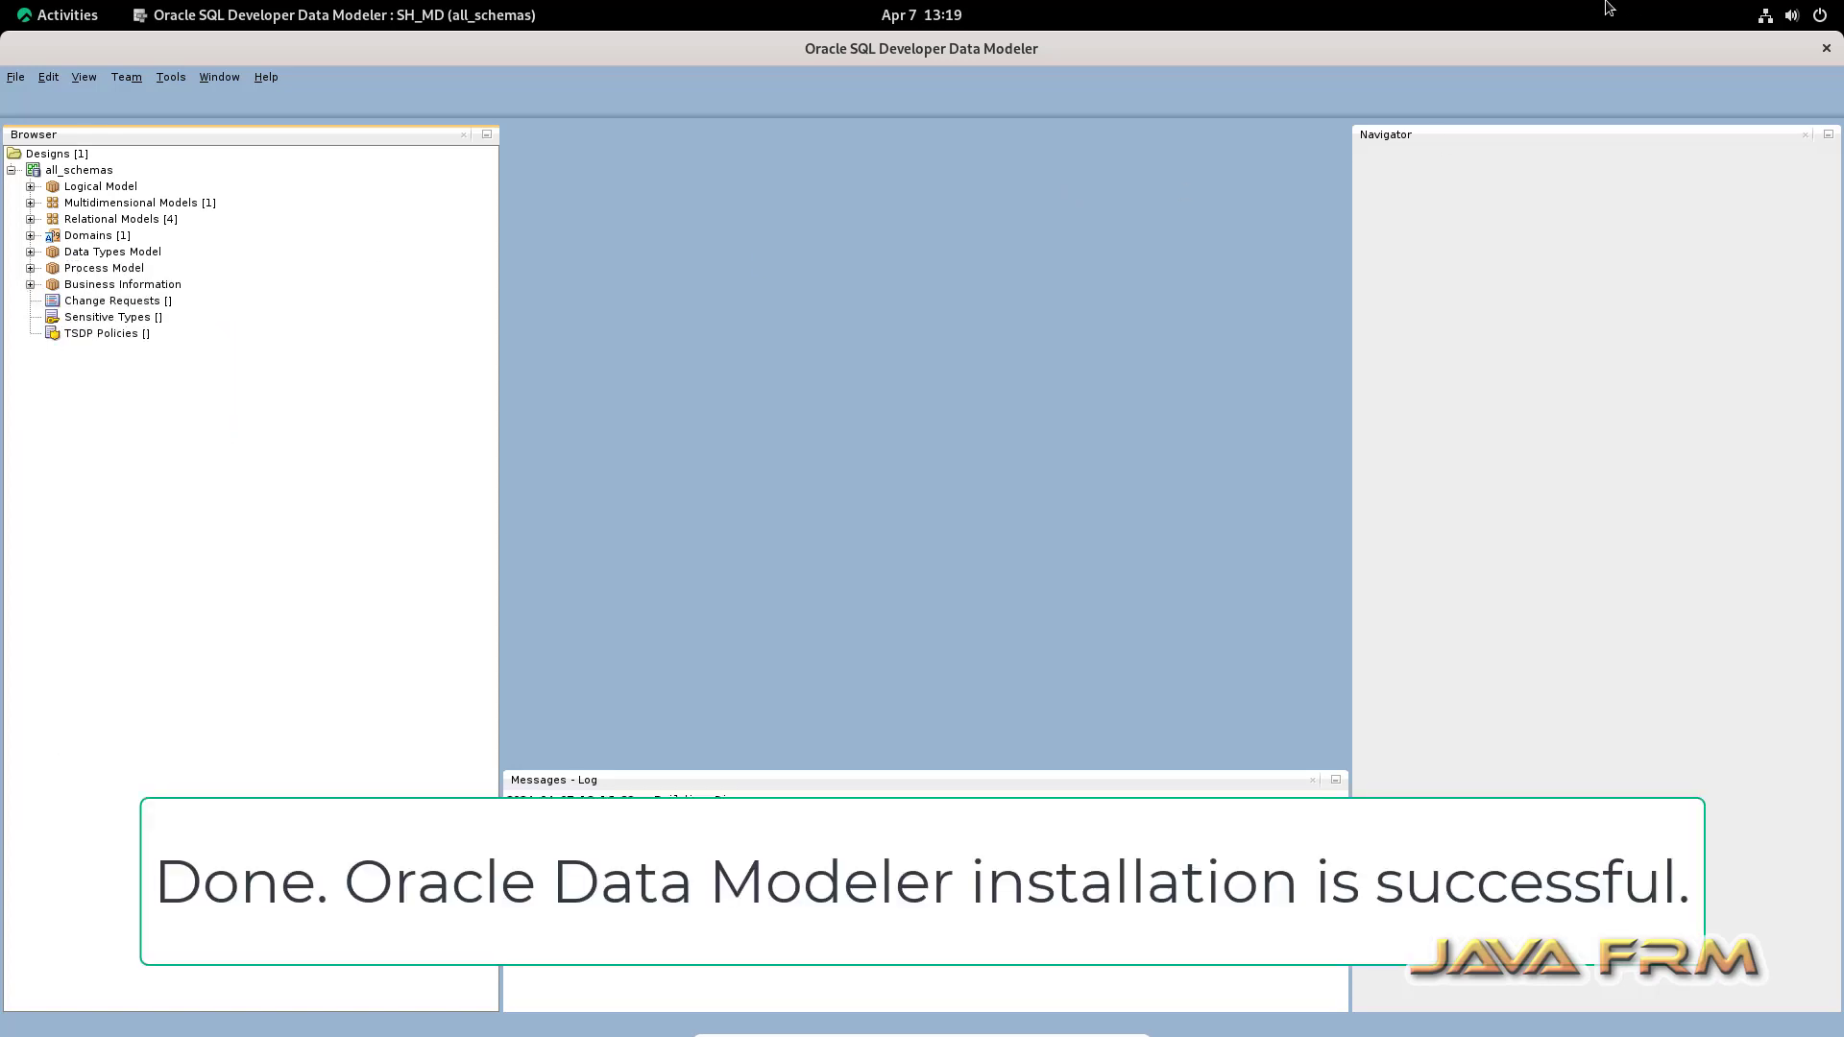
Step: Exit Data Modeler without saving the all_schemas design, and close the file manager window showing the all_schemas folder
click(1828, 49)
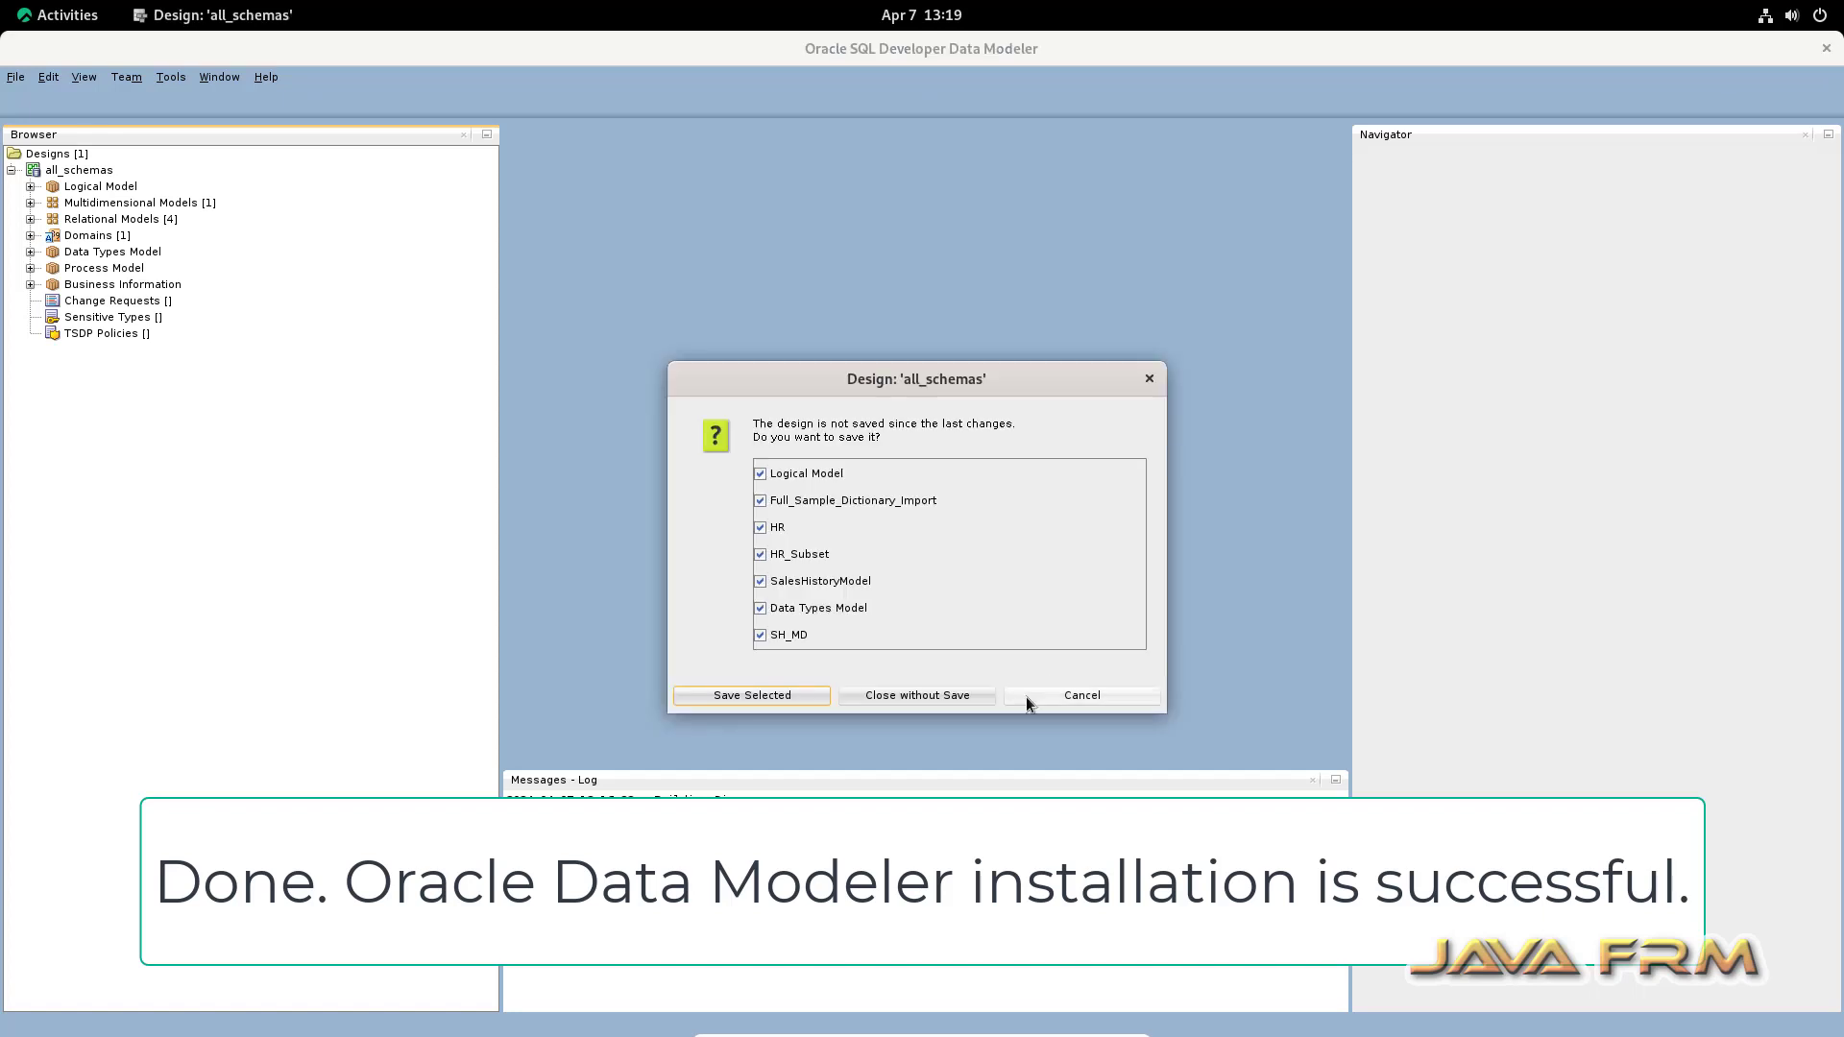
click(955, 699)
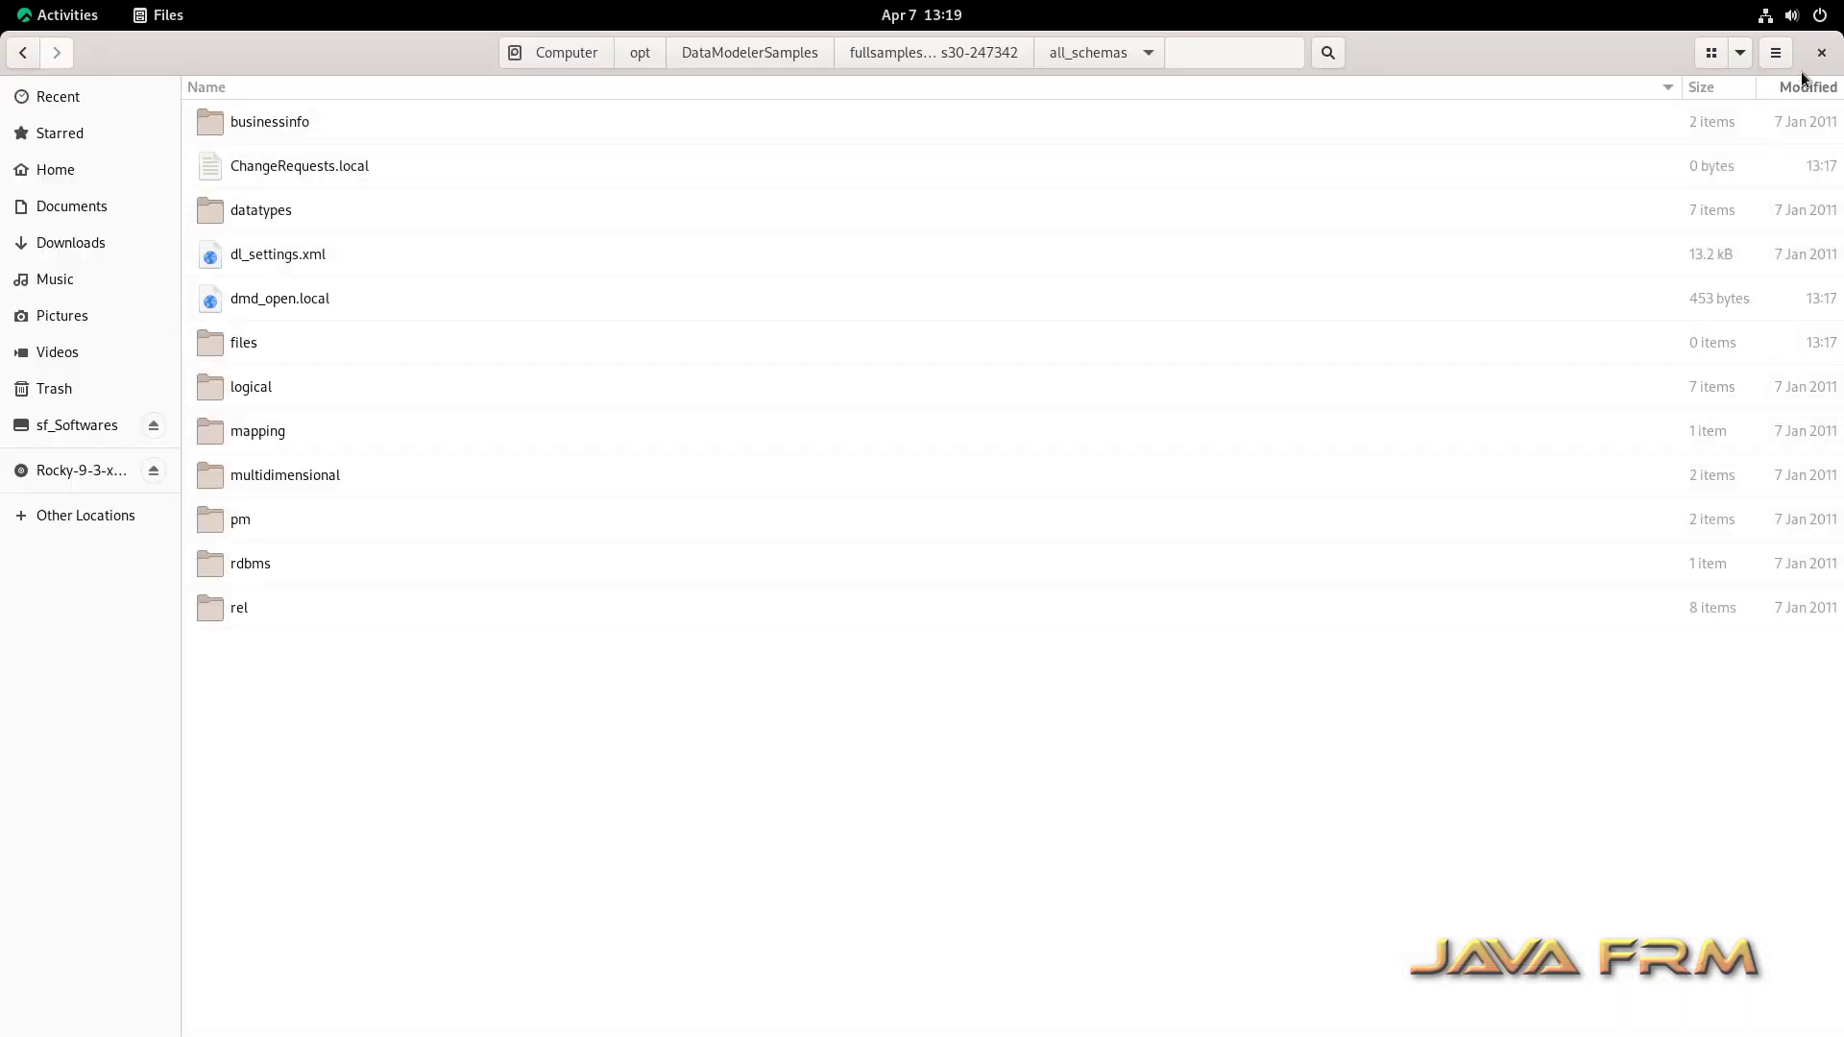
click(1821, 52)
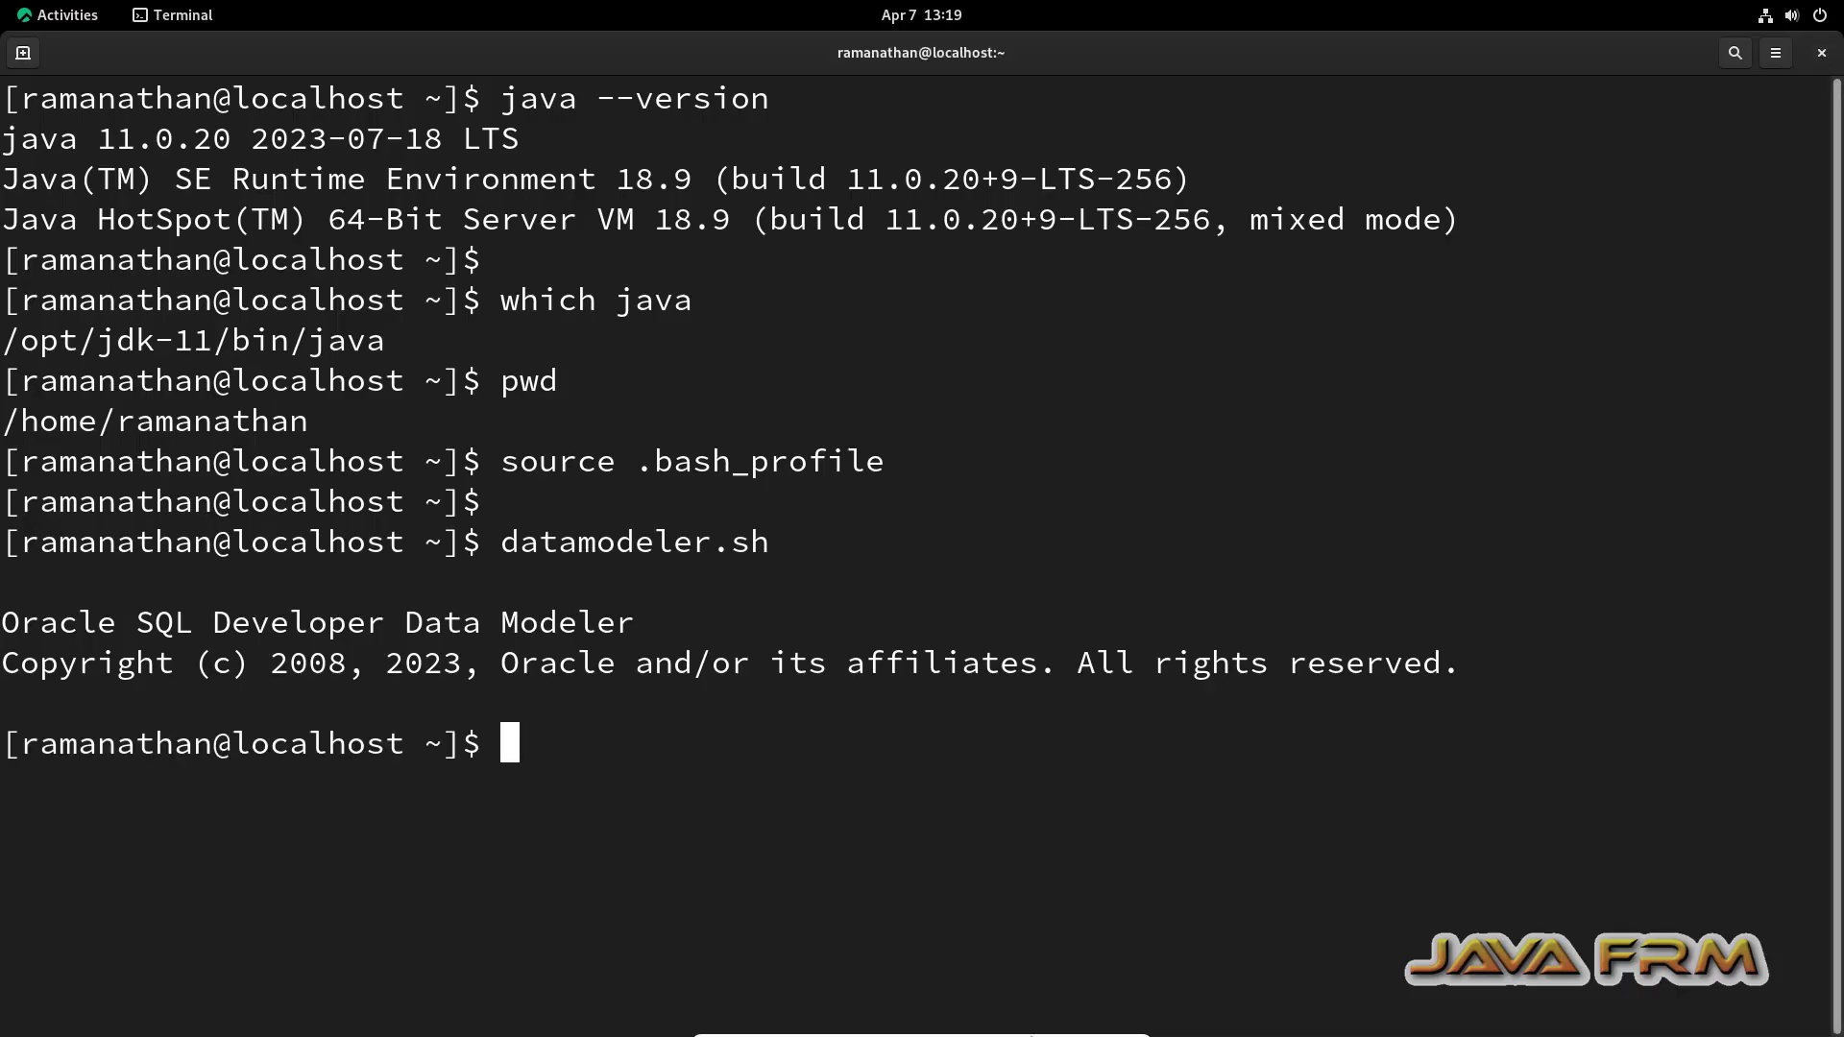